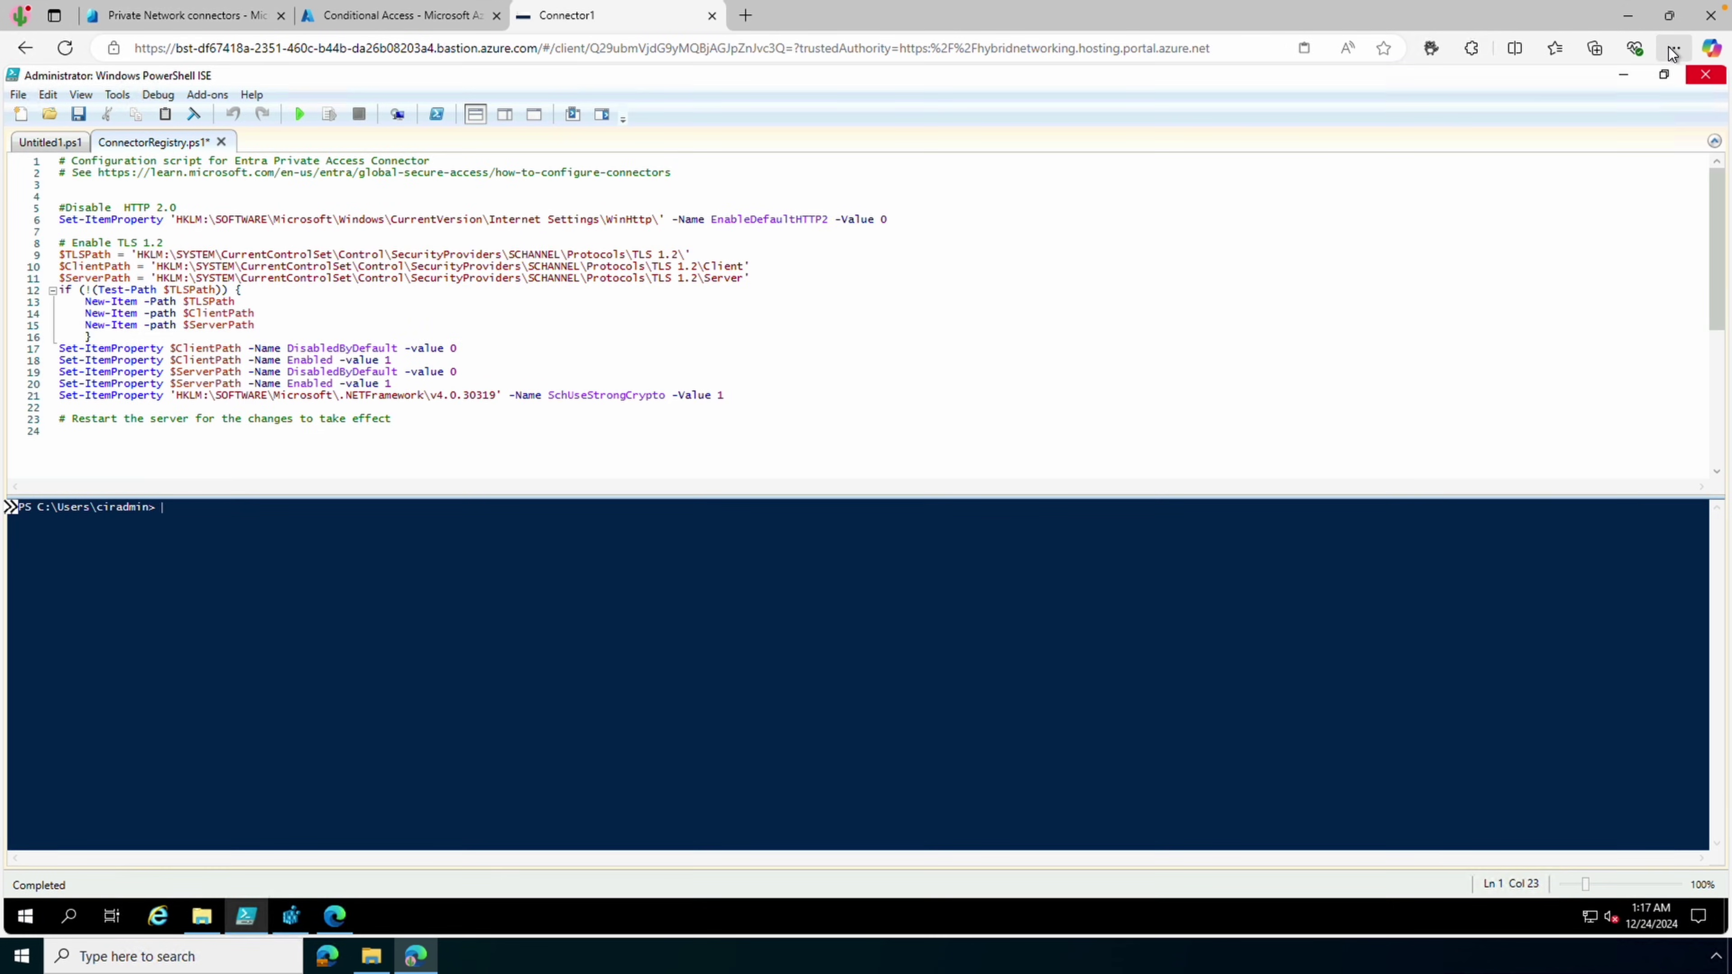
Show the remote server session full screen and run script line 6 to disable HTTP 2.0
{"action": "left_click", "coordinate": [1674, 48]}
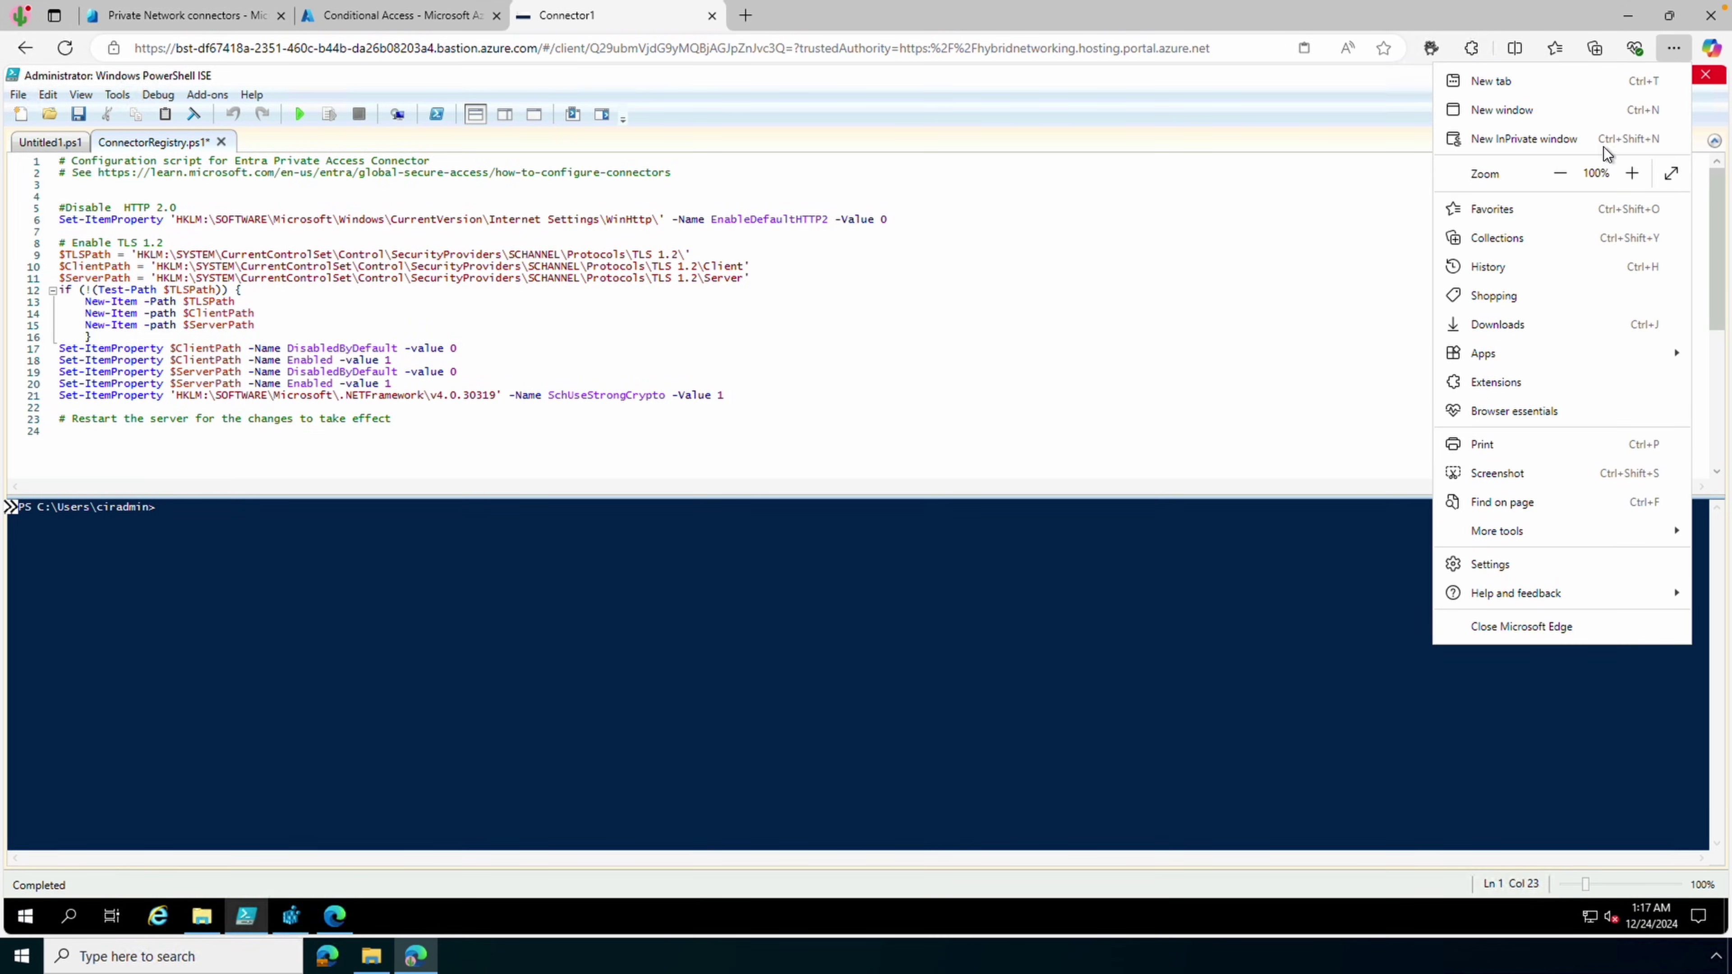
{"action": "left_click", "coordinate": [1671, 174]}
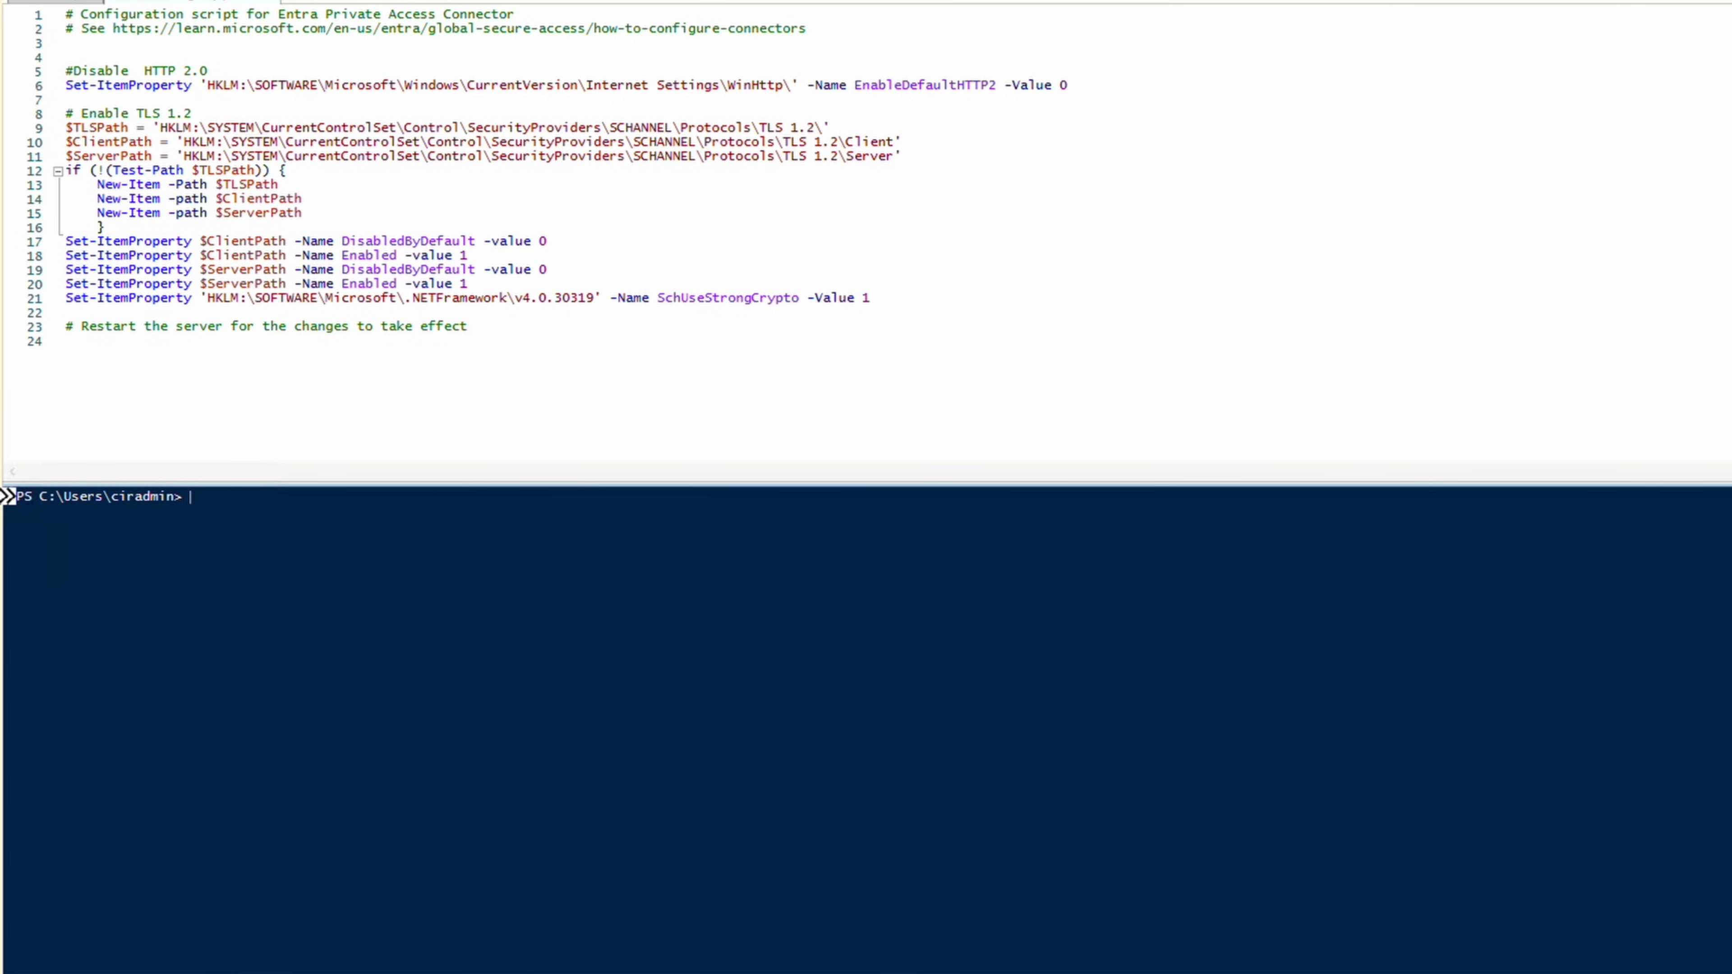
{"action": "left_click_drag", "start_coordinate": [1067, 85], "coordinate": [65, 85]}
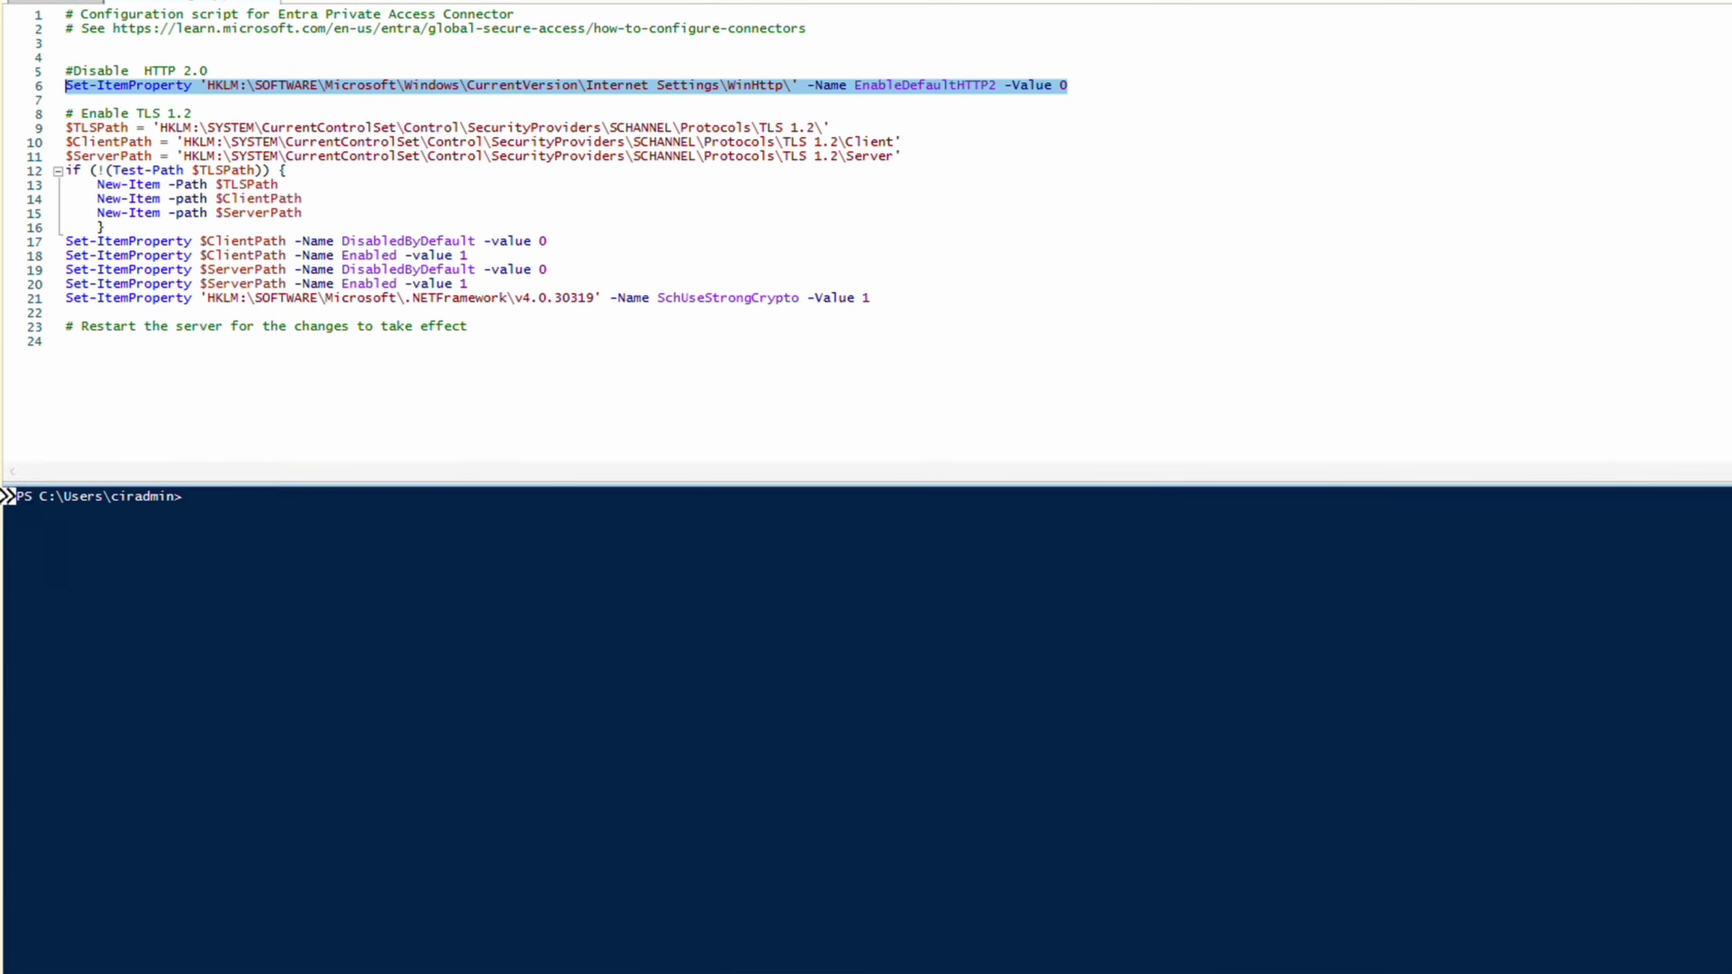
{"action": "key", "text": "F8"}
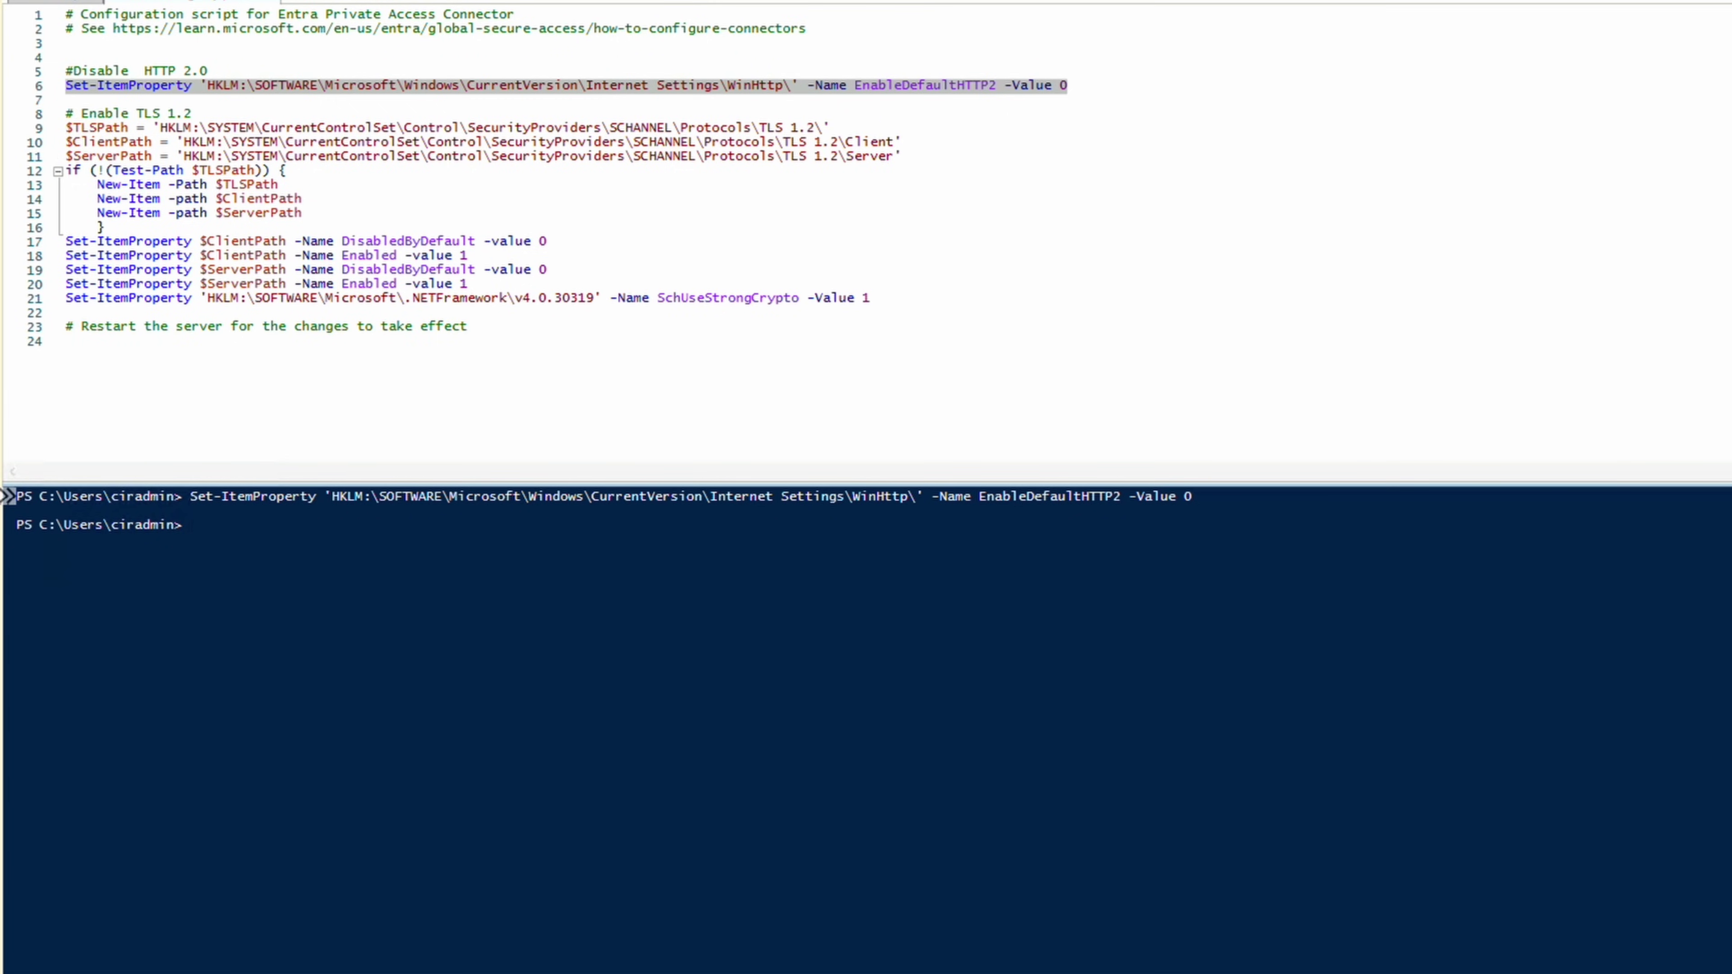
Run script lines 9–21 to enable TLS 1.2 and create its Client and Server registry keys
{"action": "left_click_drag", "start_coordinate": [911, 298], "coordinate": [65, 128]}
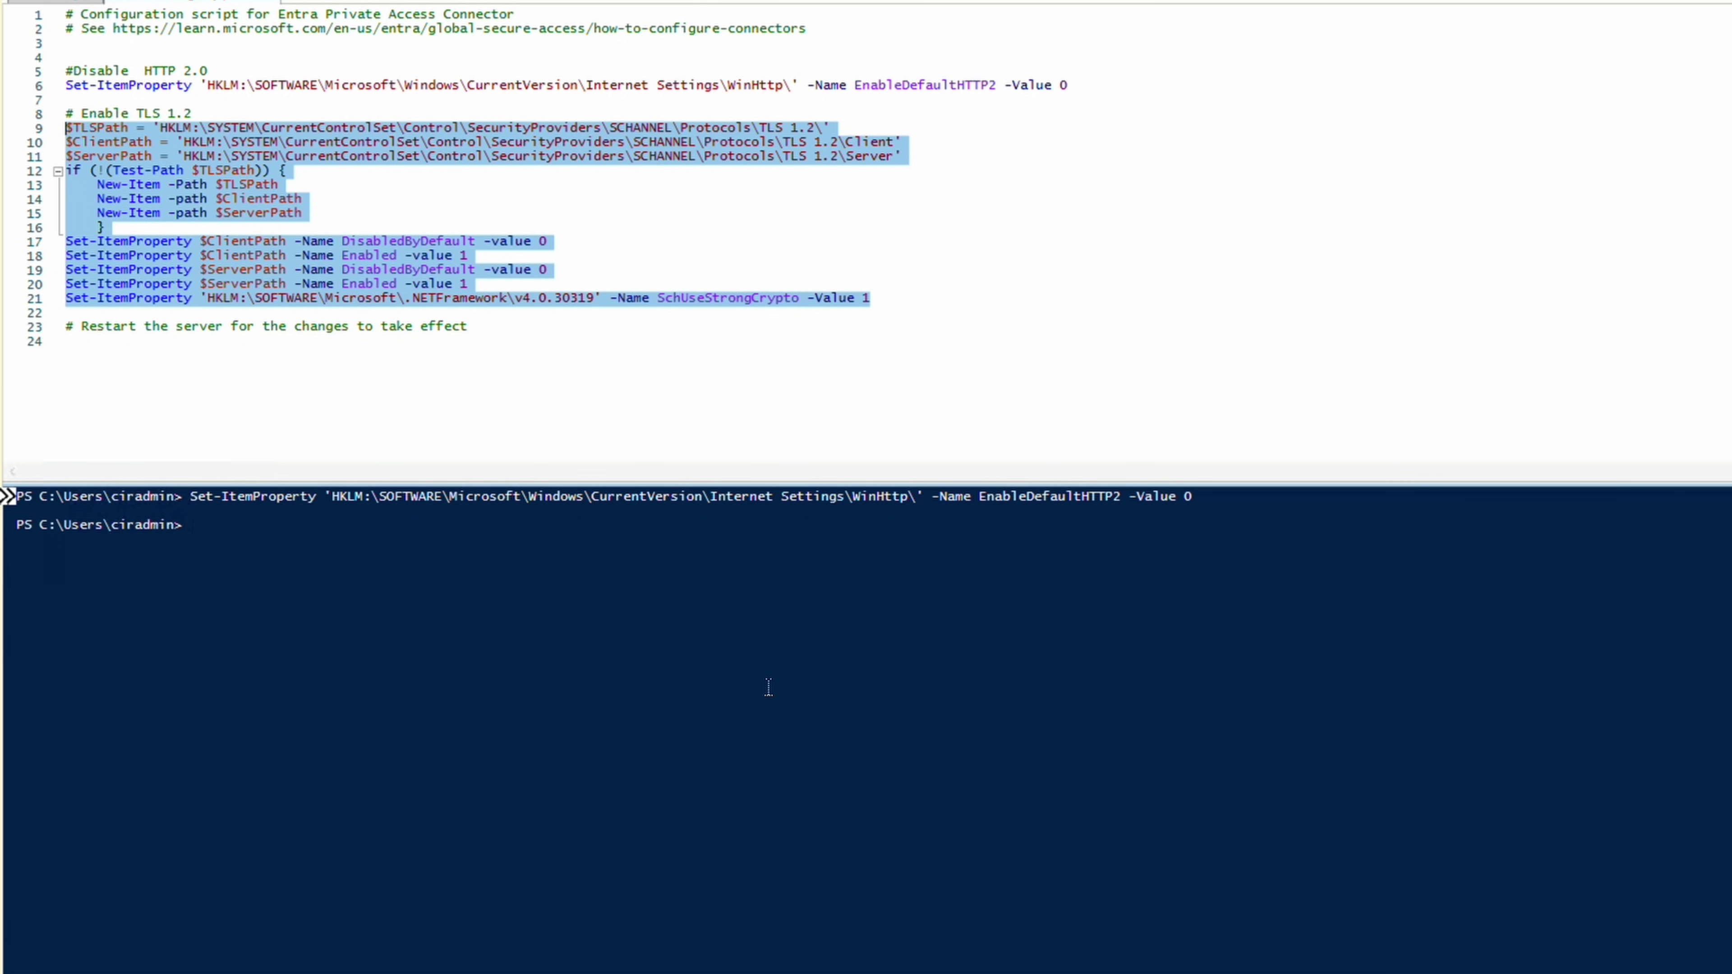
{"action": "key", "text": "F8"}
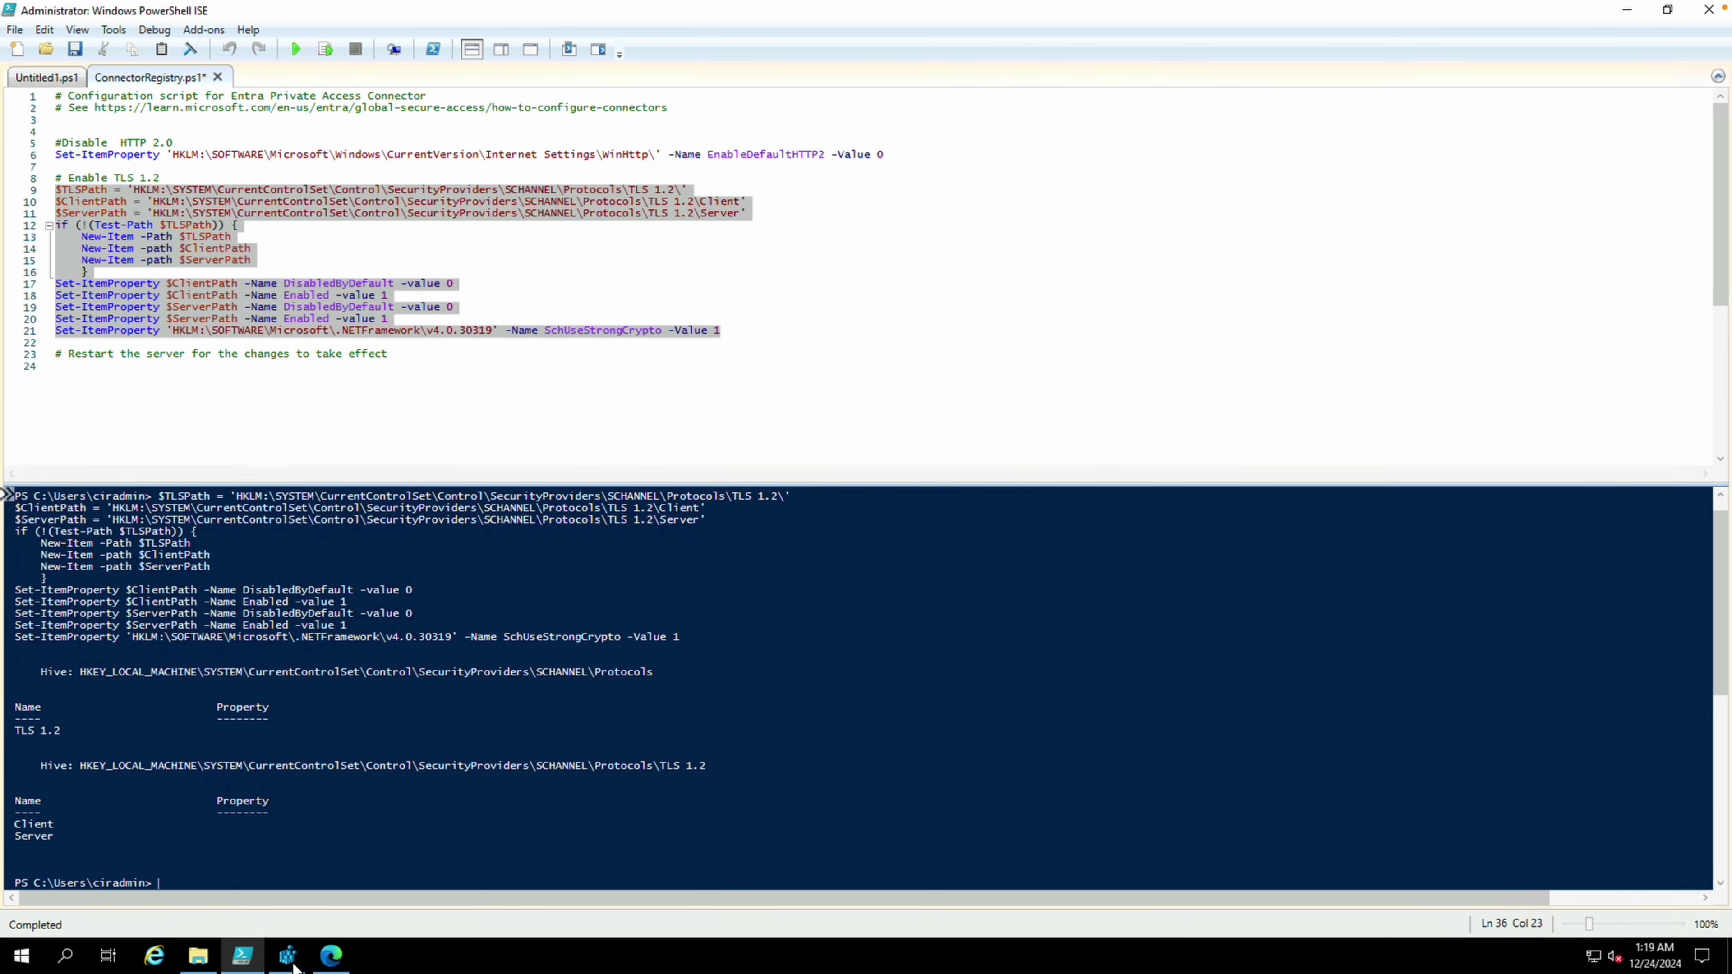
{"action": "left_click", "coordinate": [290, 958]}
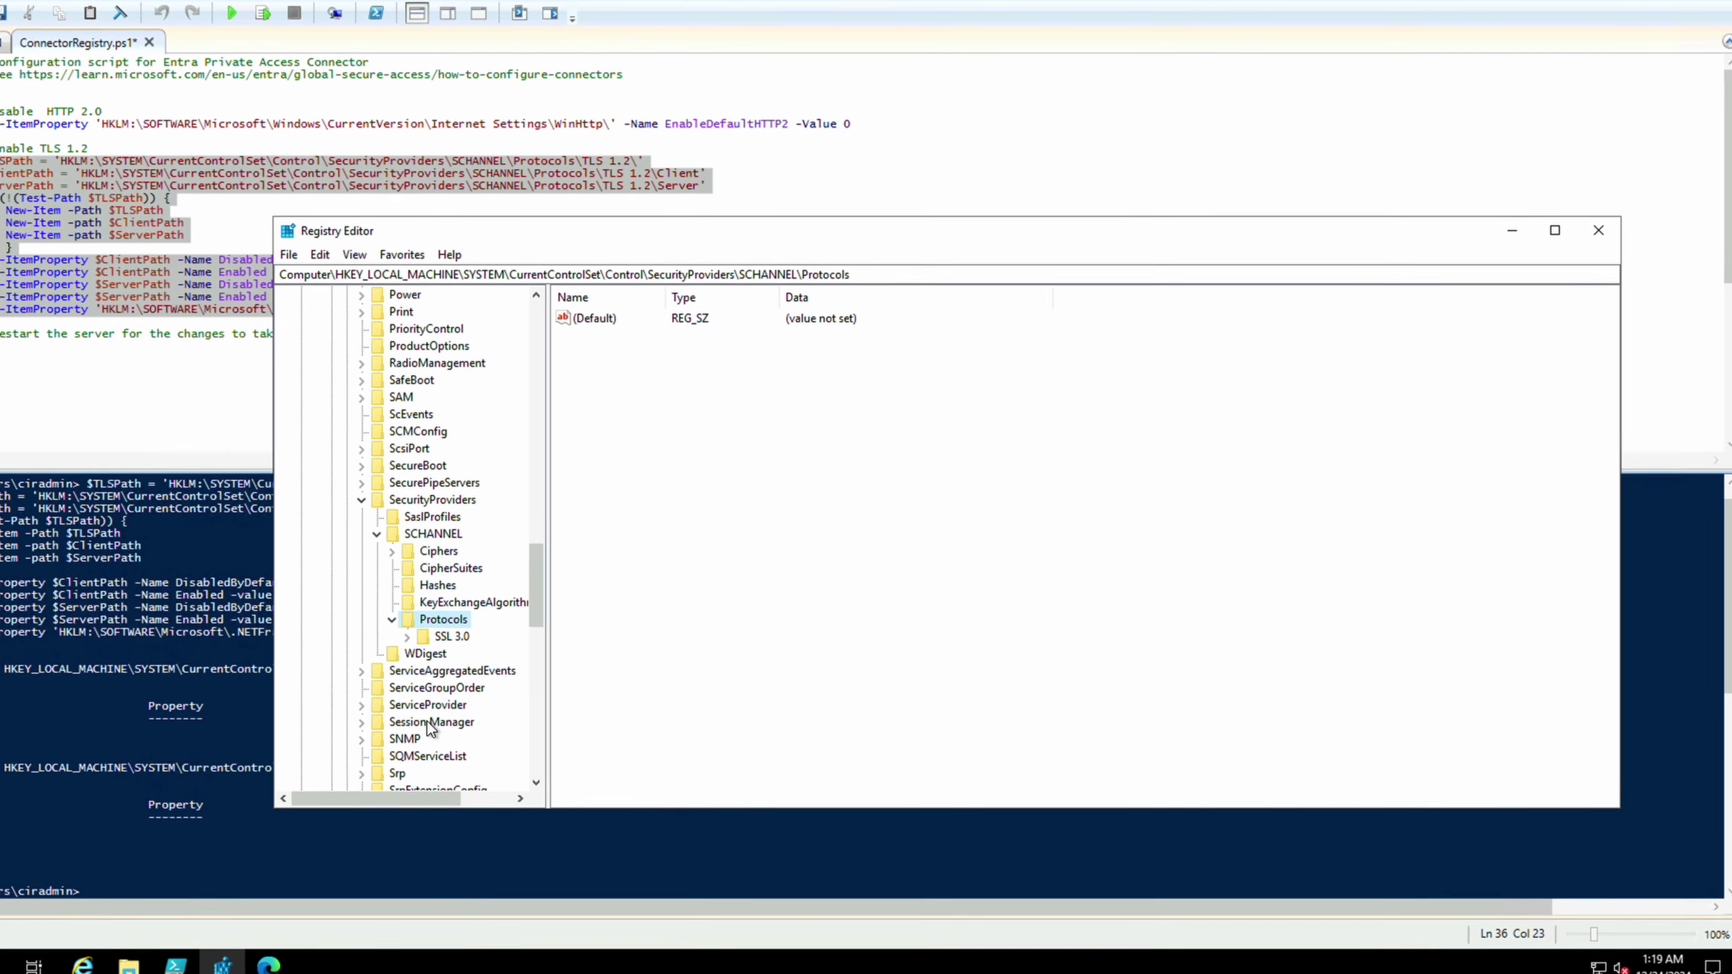
Refresh Registry Editor and check that the TLS 1.2 Client and Server keys have Enabled set to 1
{"action": "key", "text": "F5"}
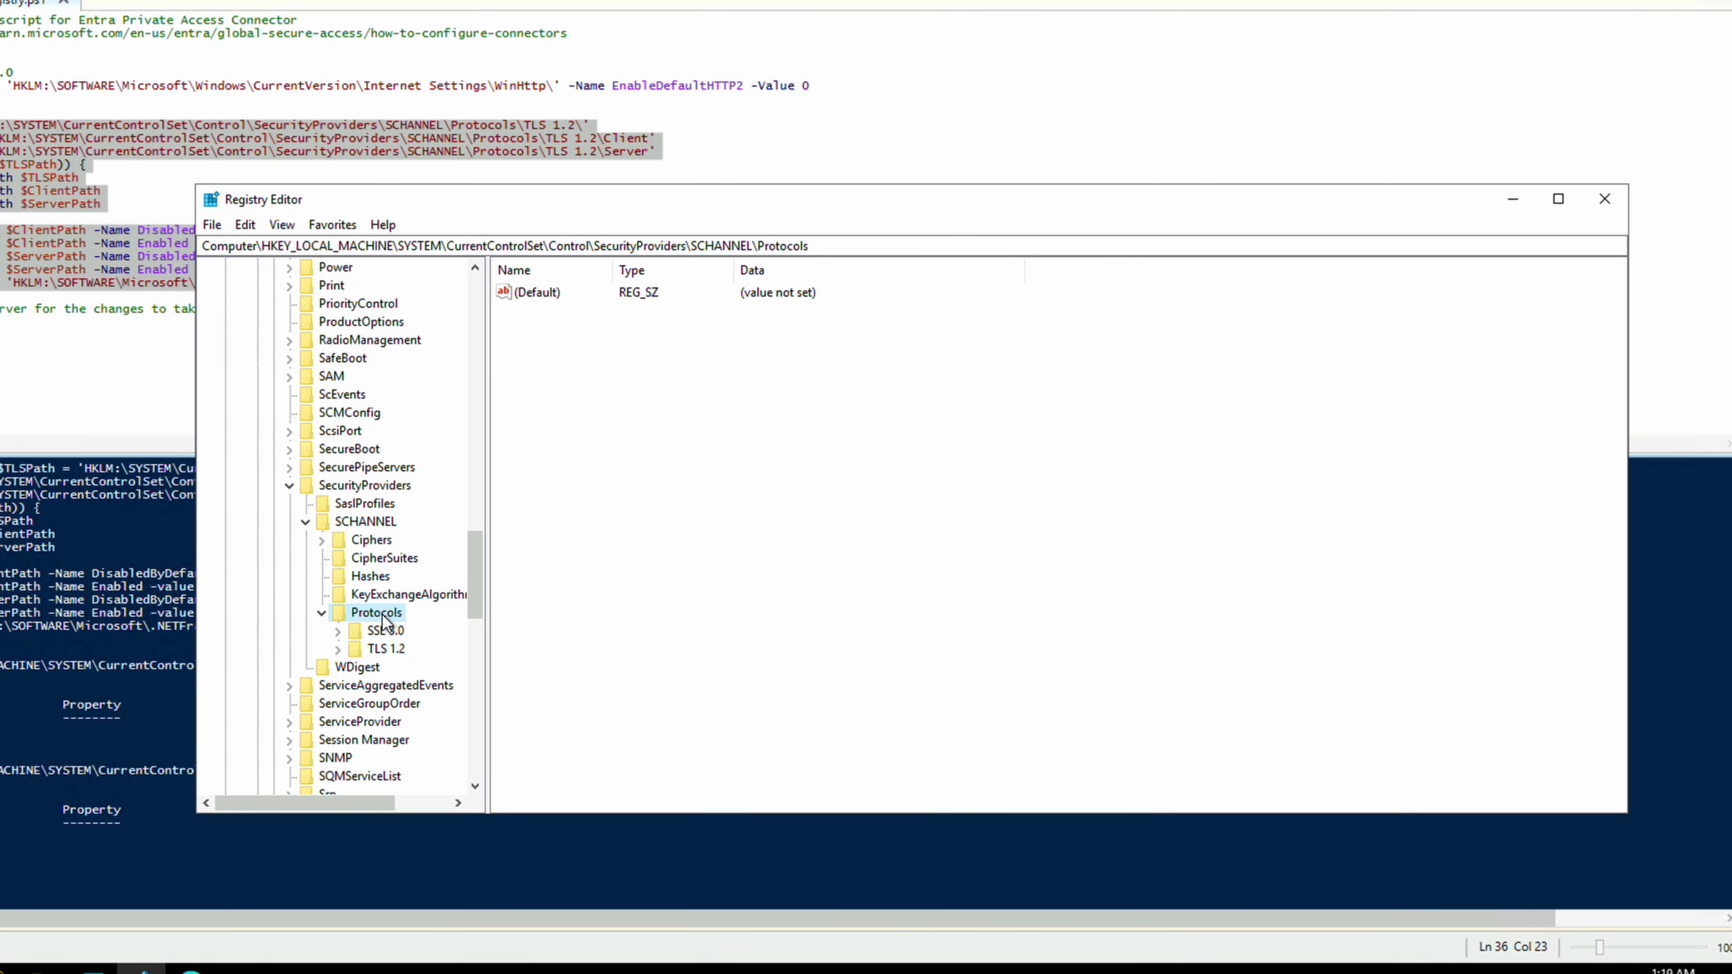
{"action": "left_click", "coordinate": [372, 649]}
{"action": "left_click", "coordinate": [338, 649]}
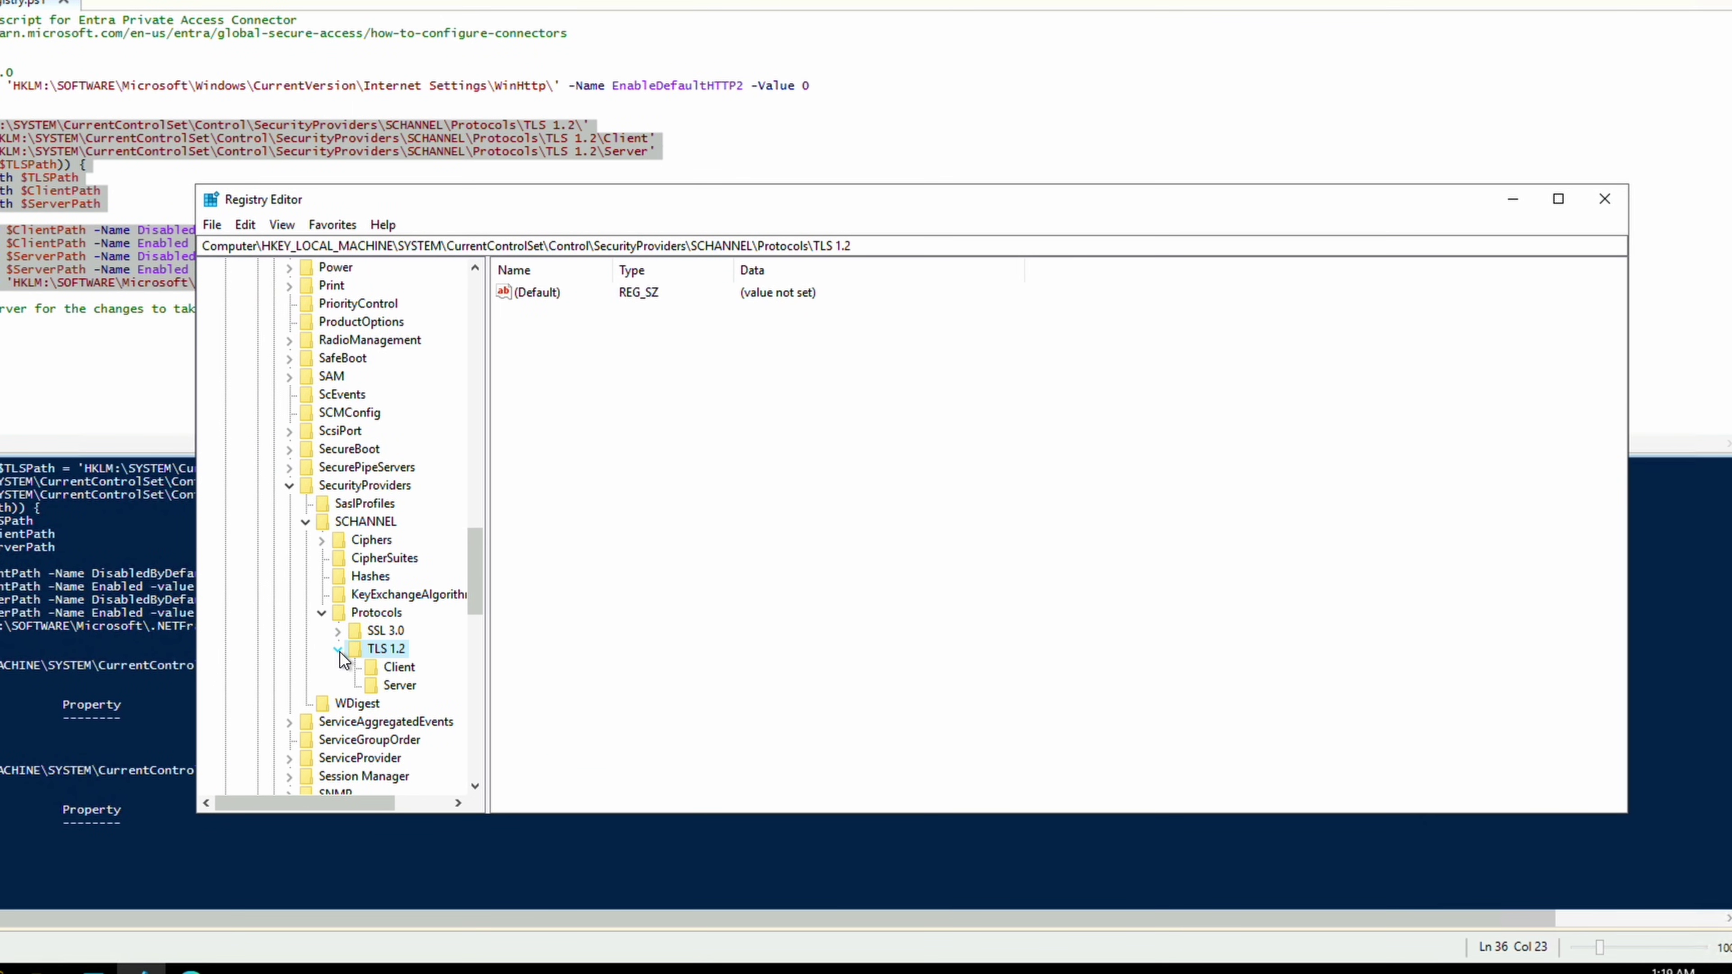
{"action": "left_click", "coordinate": [380, 667]}
{"action": "left_click", "coordinate": [389, 687]}
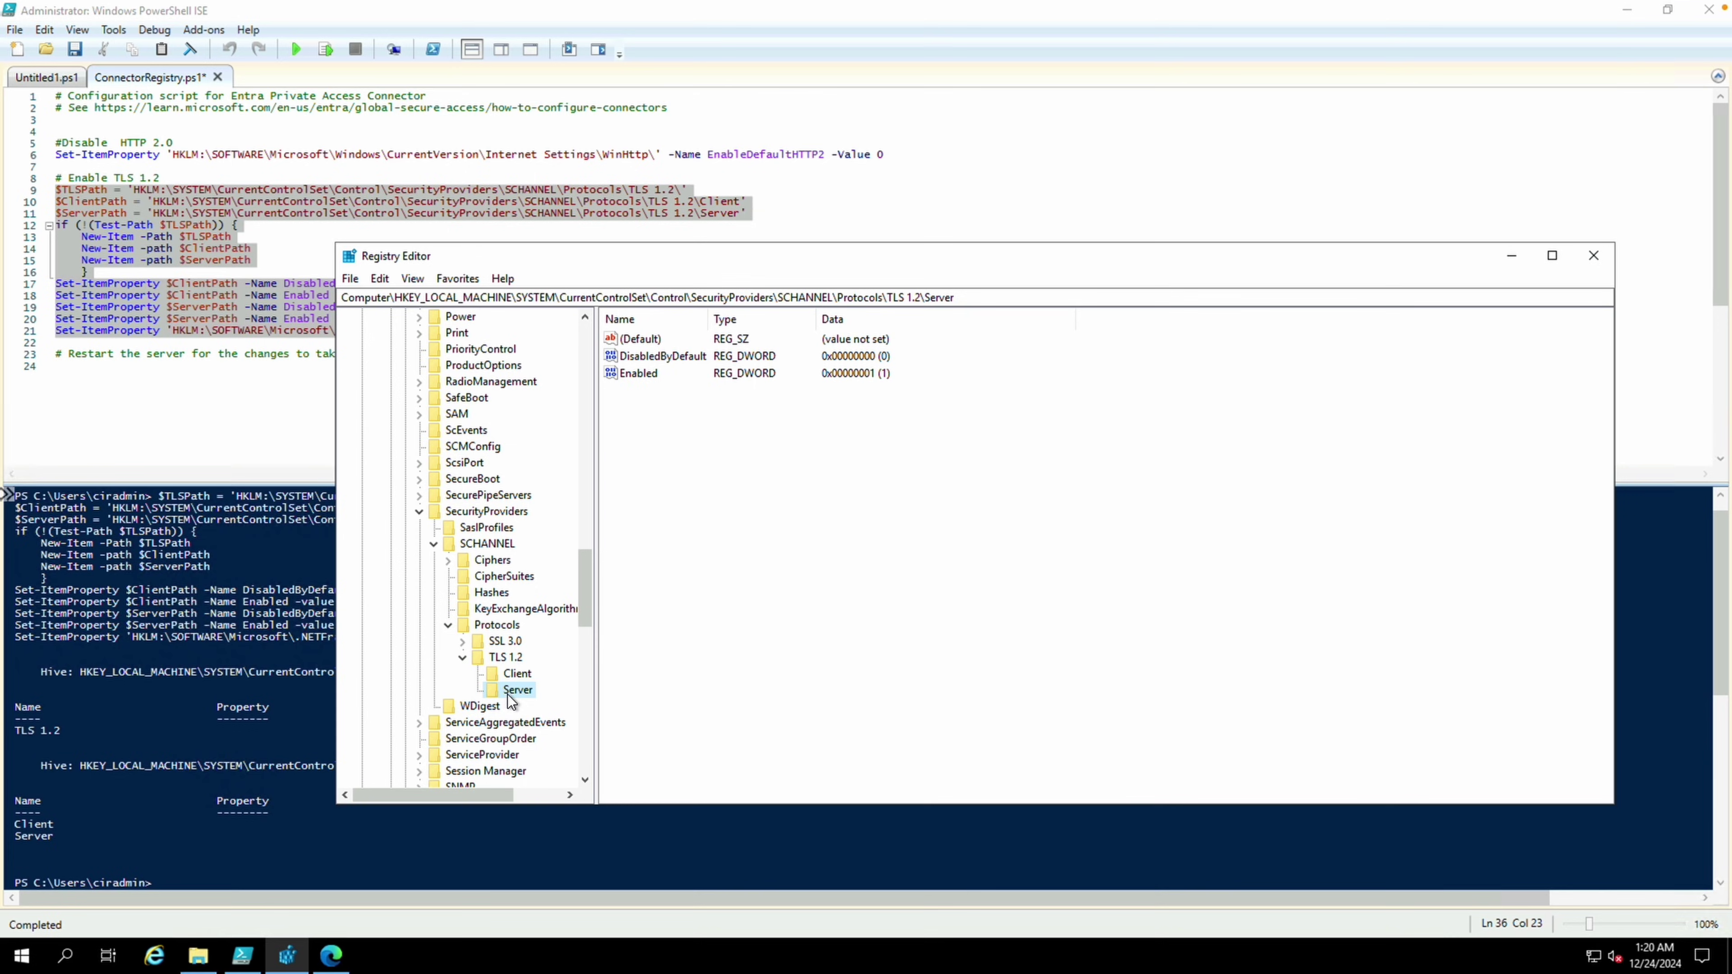
Restart the server to apply the registry changes
{"action": "right_click", "coordinate": [22, 957]}
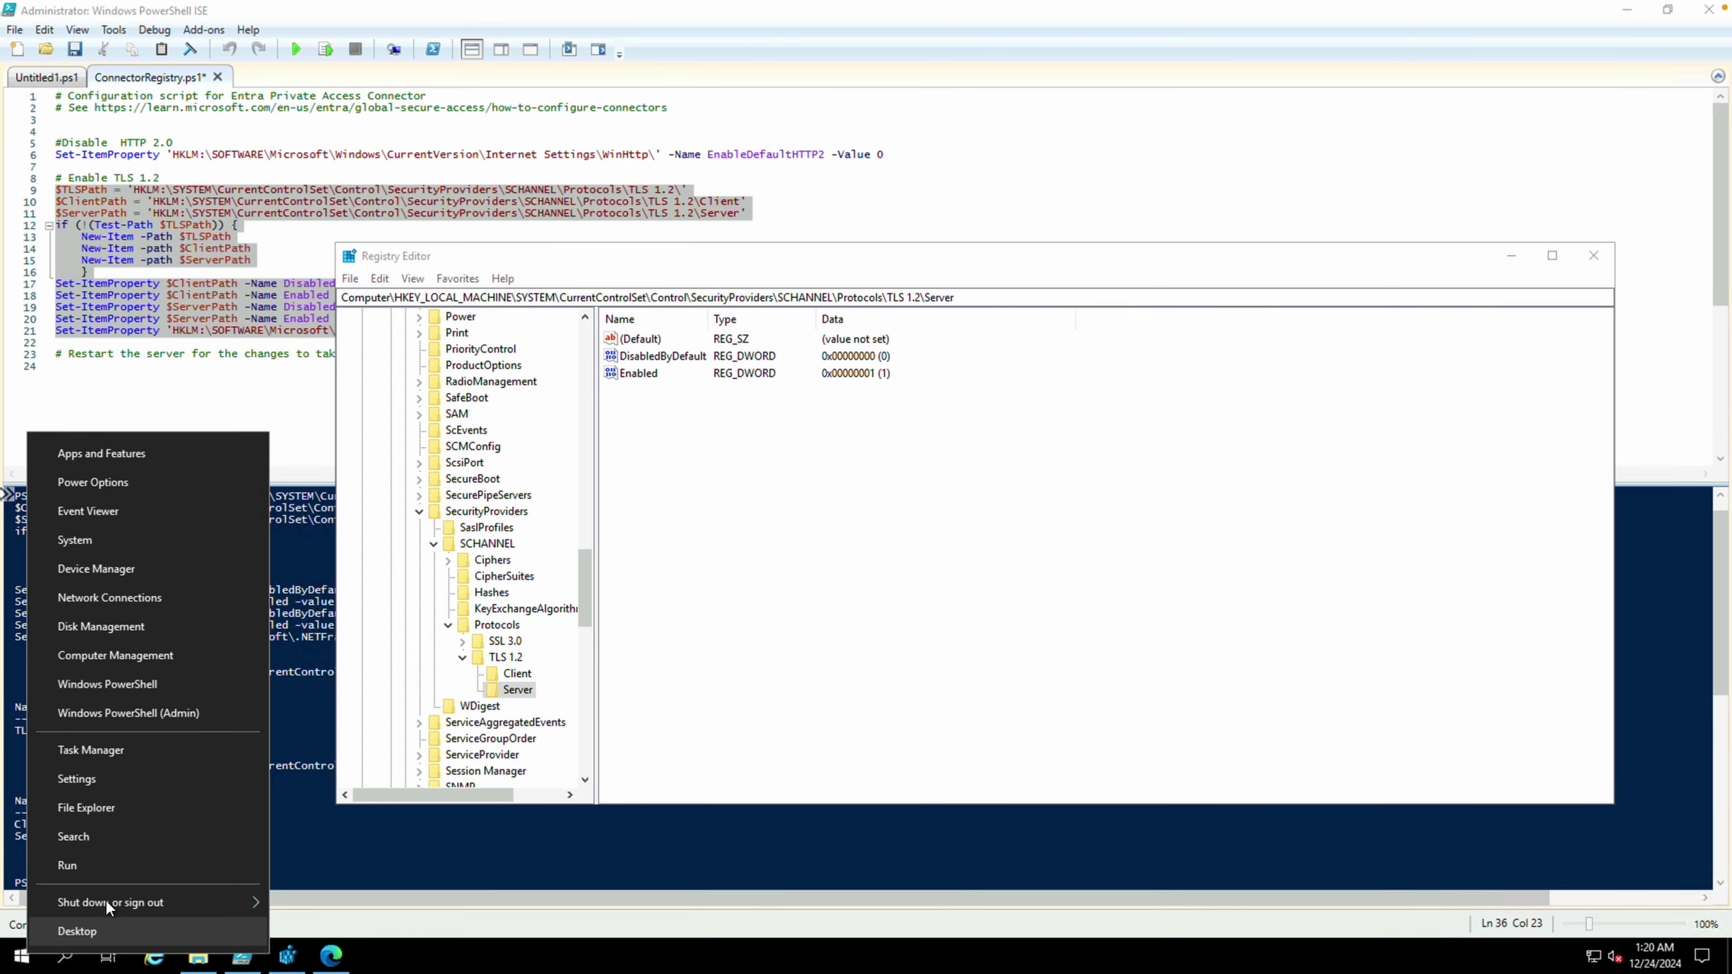
{"action": "mouse_move", "coordinate": [107, 907]}
{"action": "left_click", "coordinate": [310, 894]}
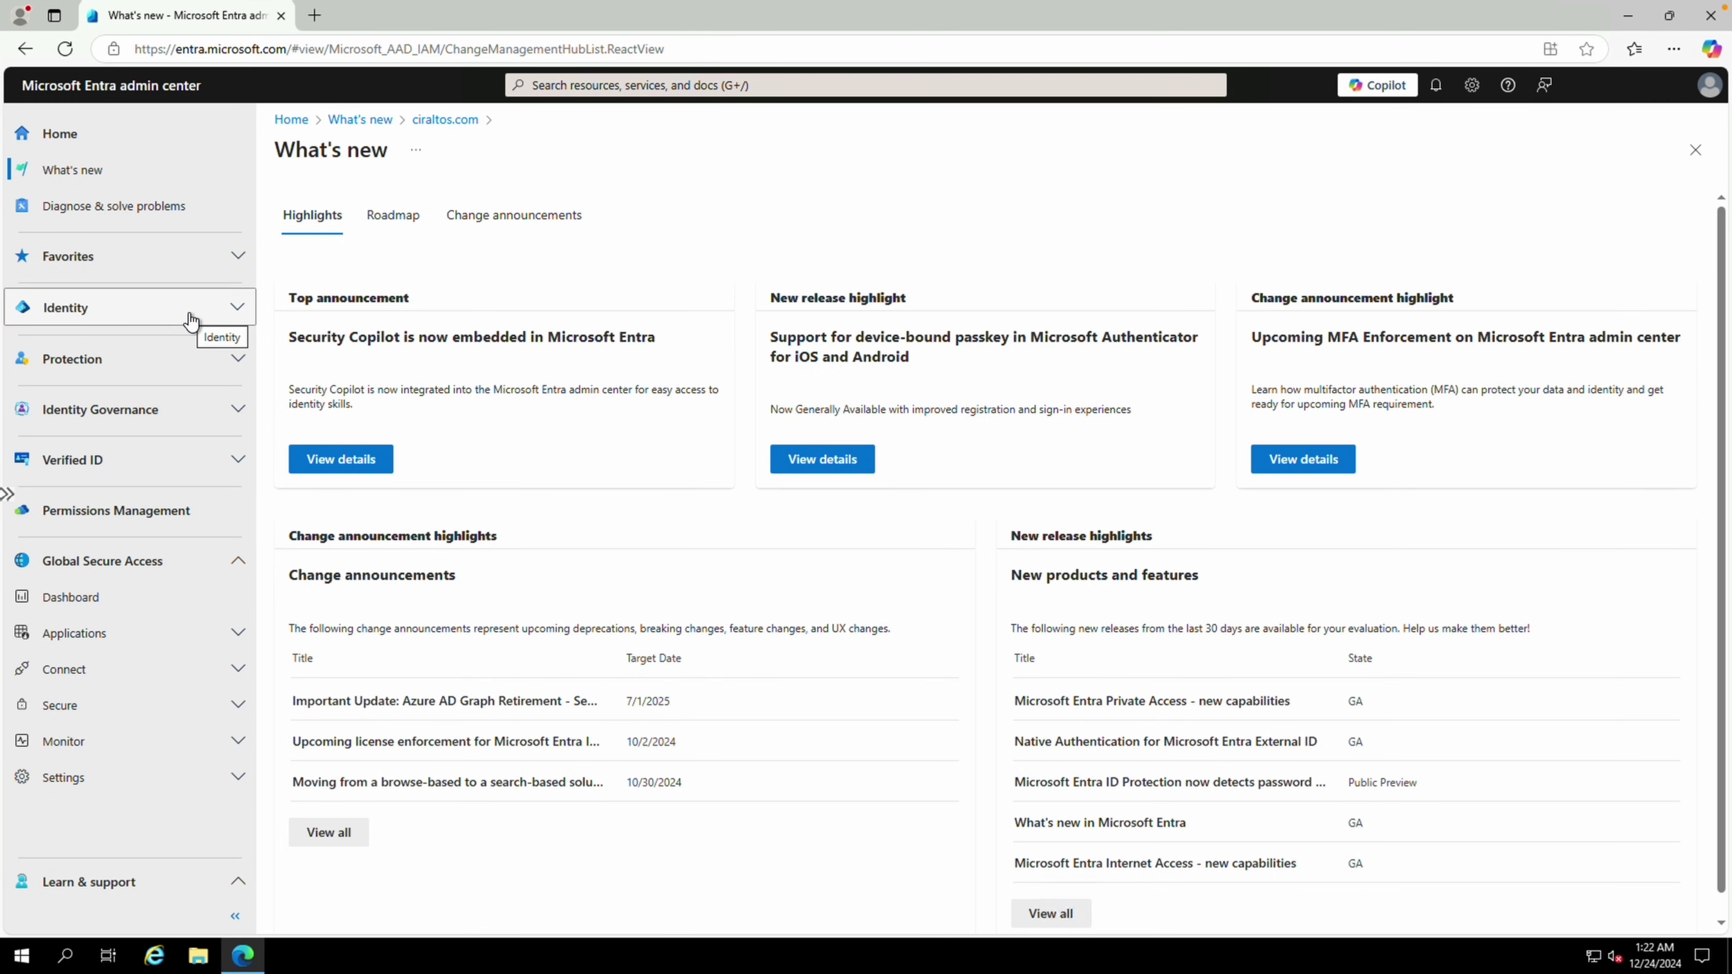
Accept the terms and download MicrosoftEntraPrivateNetworkConnectorInstaller.exe from the Private Network connectors page
{"action": "left_click", "coordinate": [106, 668]}
{"action": "scroll", "coordinate": [82, 676], "scroll_direction": "down", "scroll_amount": 1}
{"action": "left_click", "coordinate": [65, 716]}
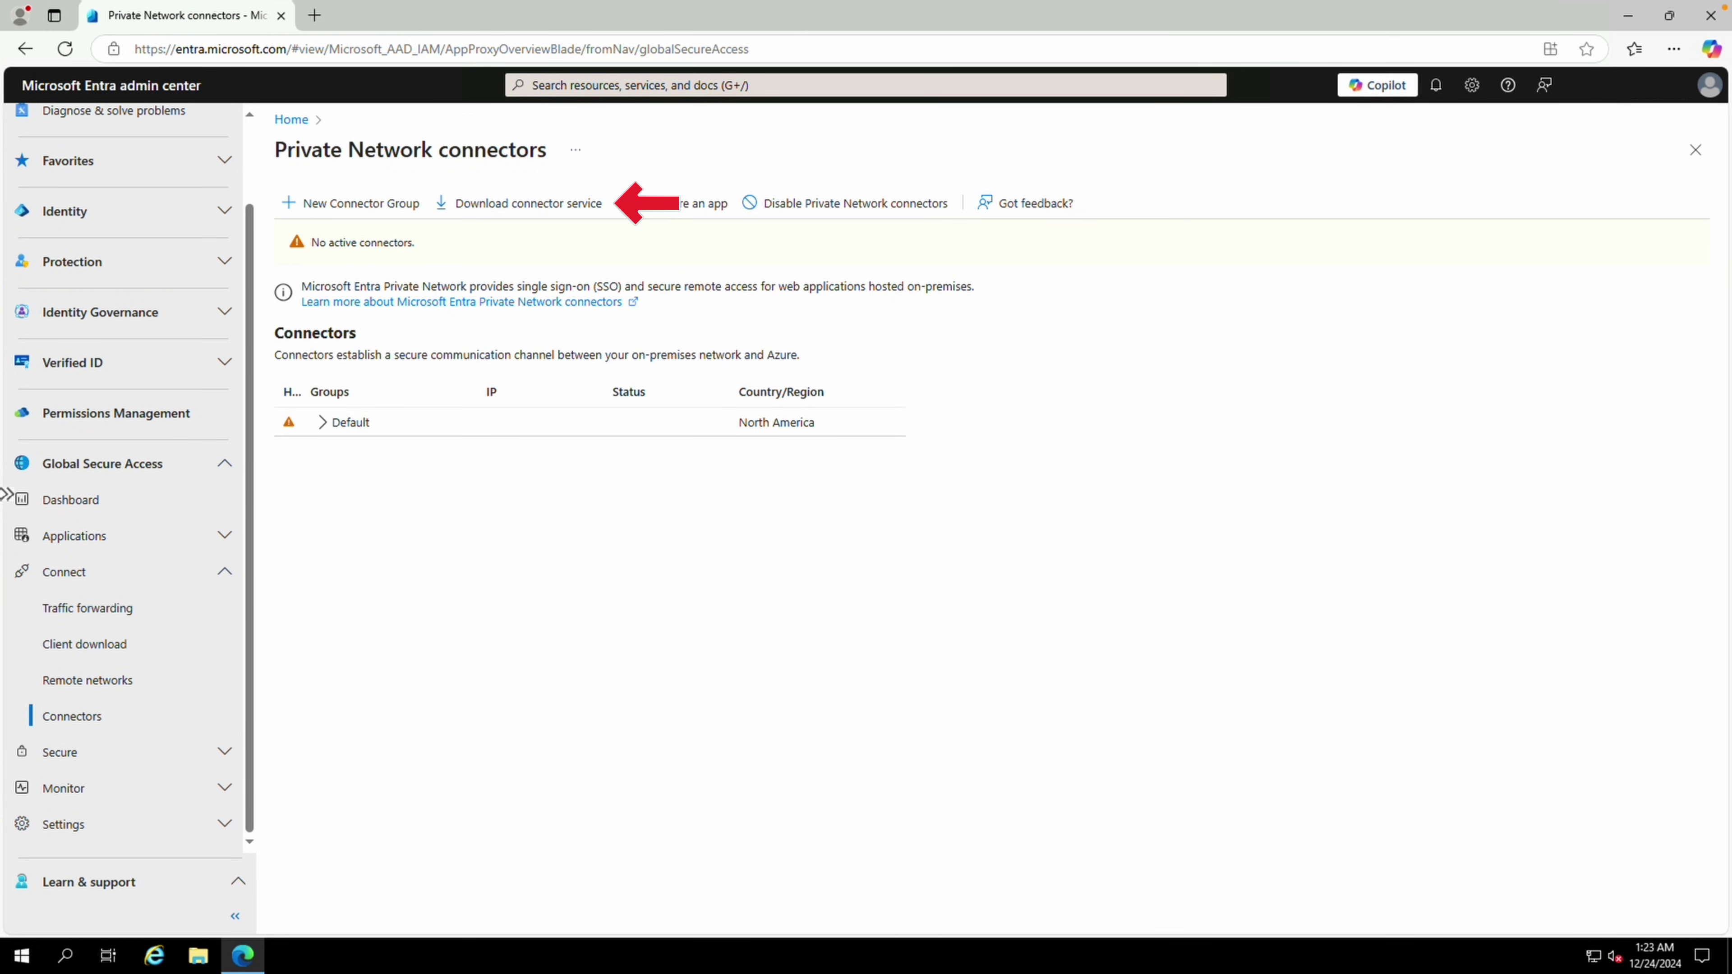
{"action": "left_click", "coordinate": [541, 216]}
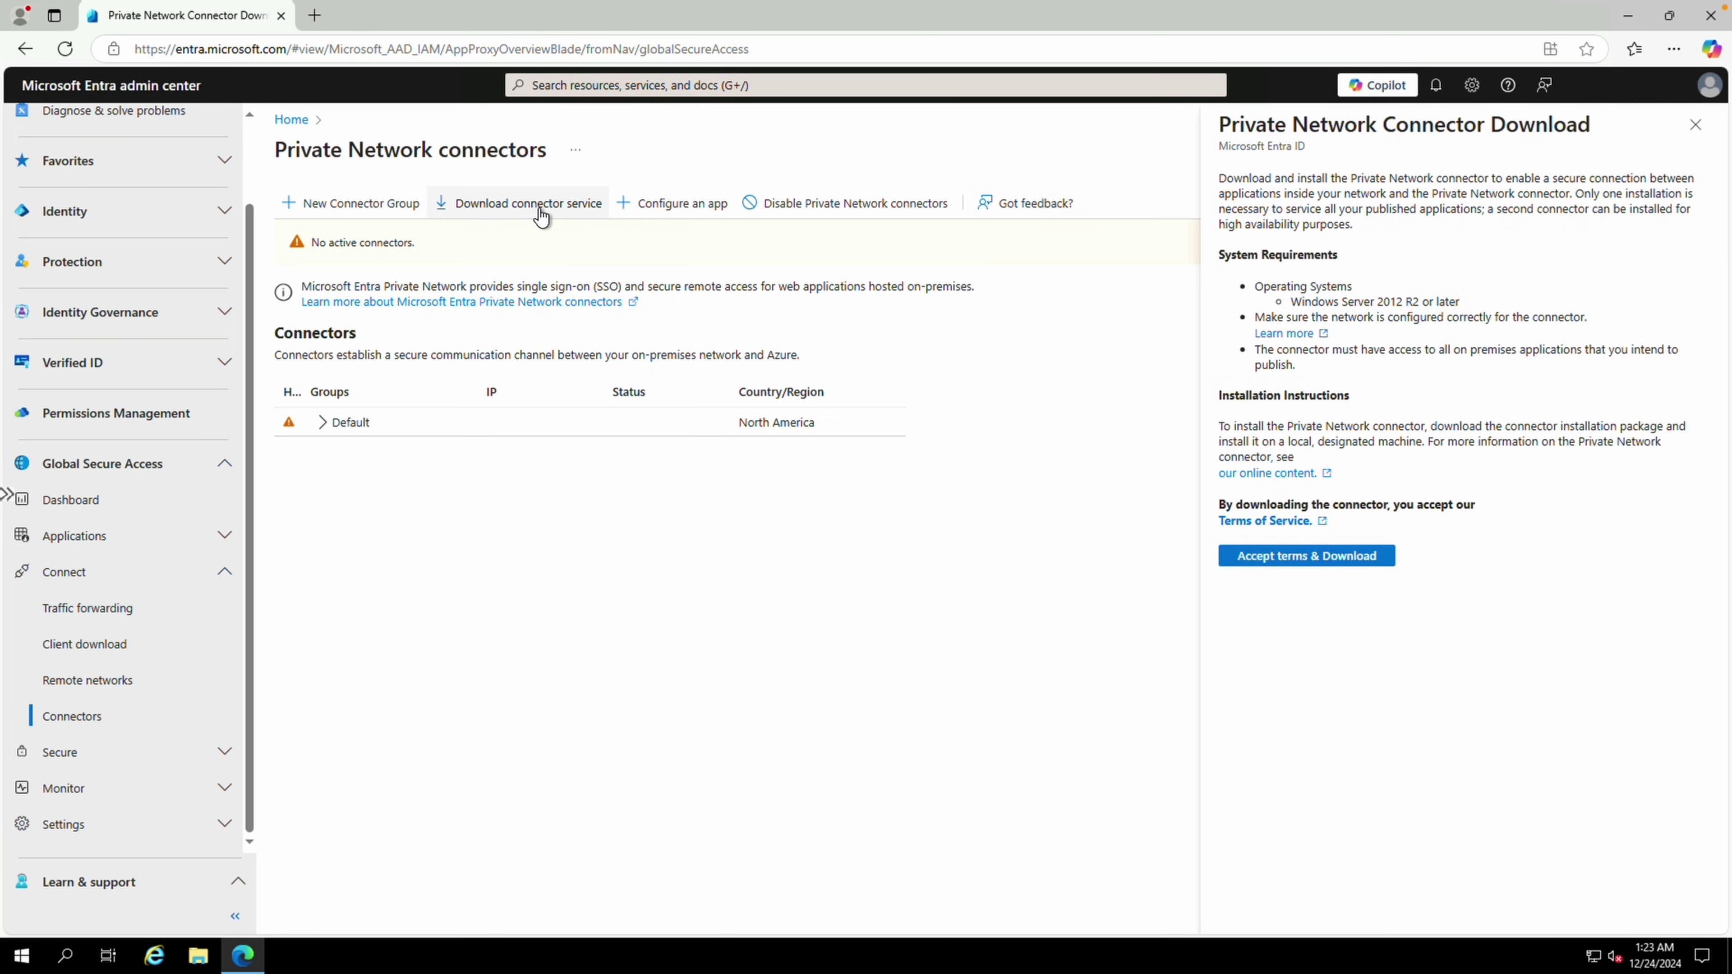
{"action": "left_click", "coordinate": [1304, 561]}
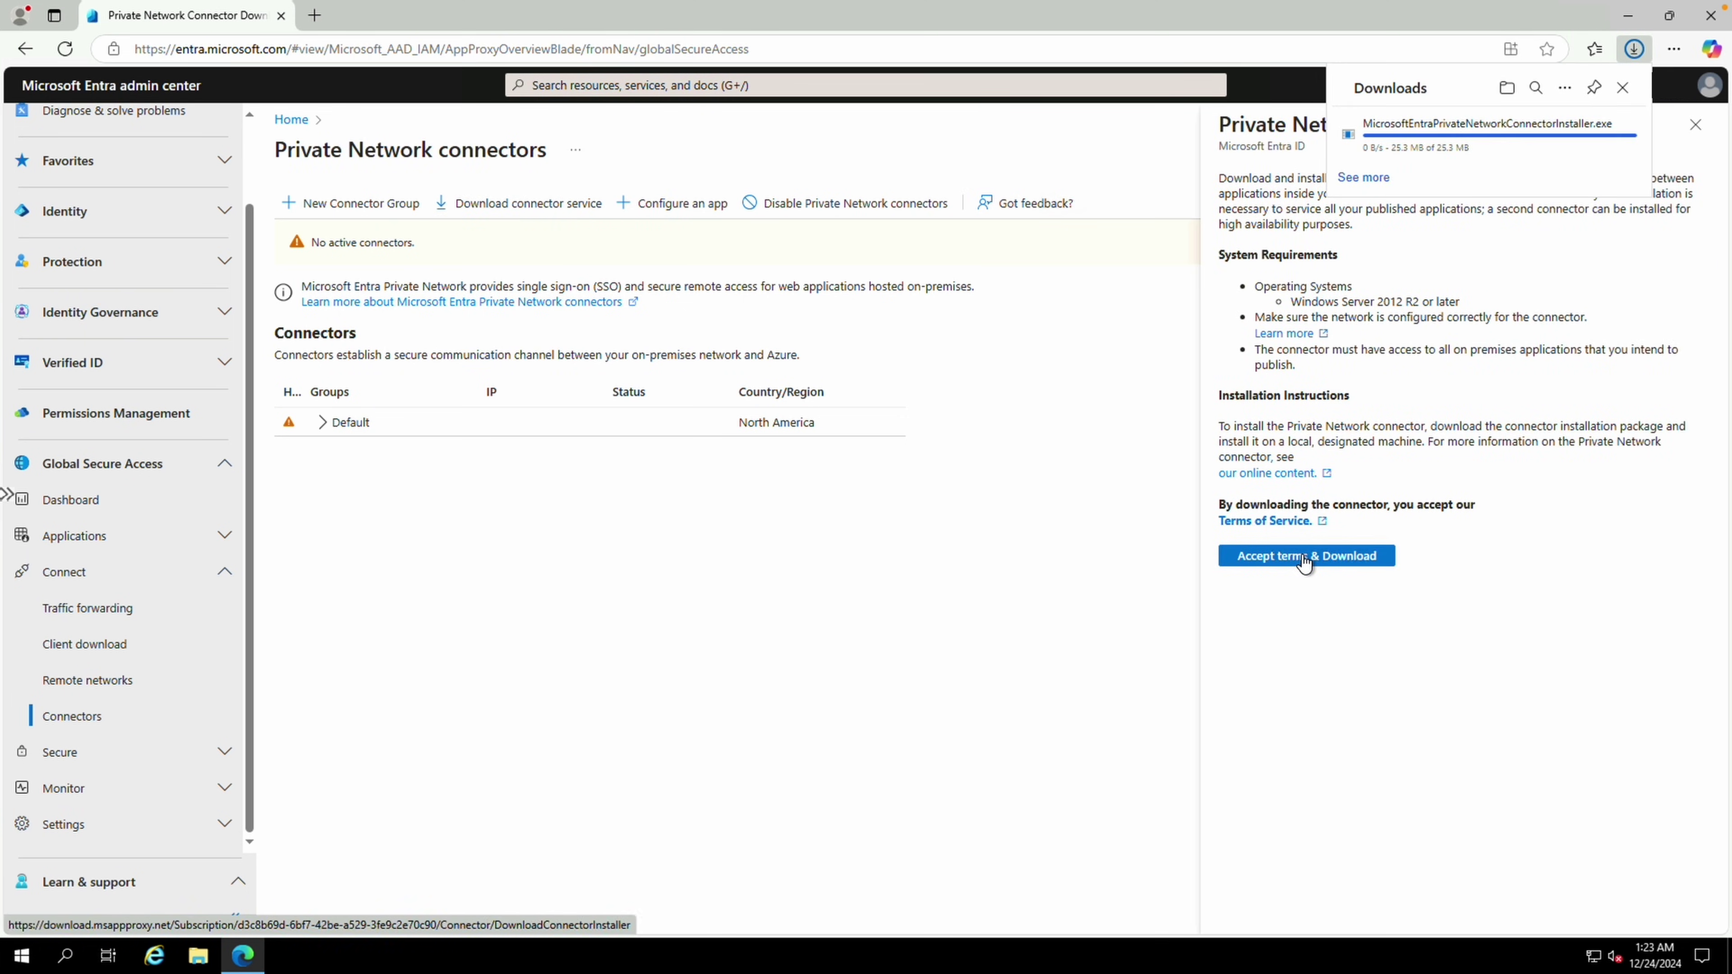
{"action": "left_click", "coordinate": [1695, 124]}
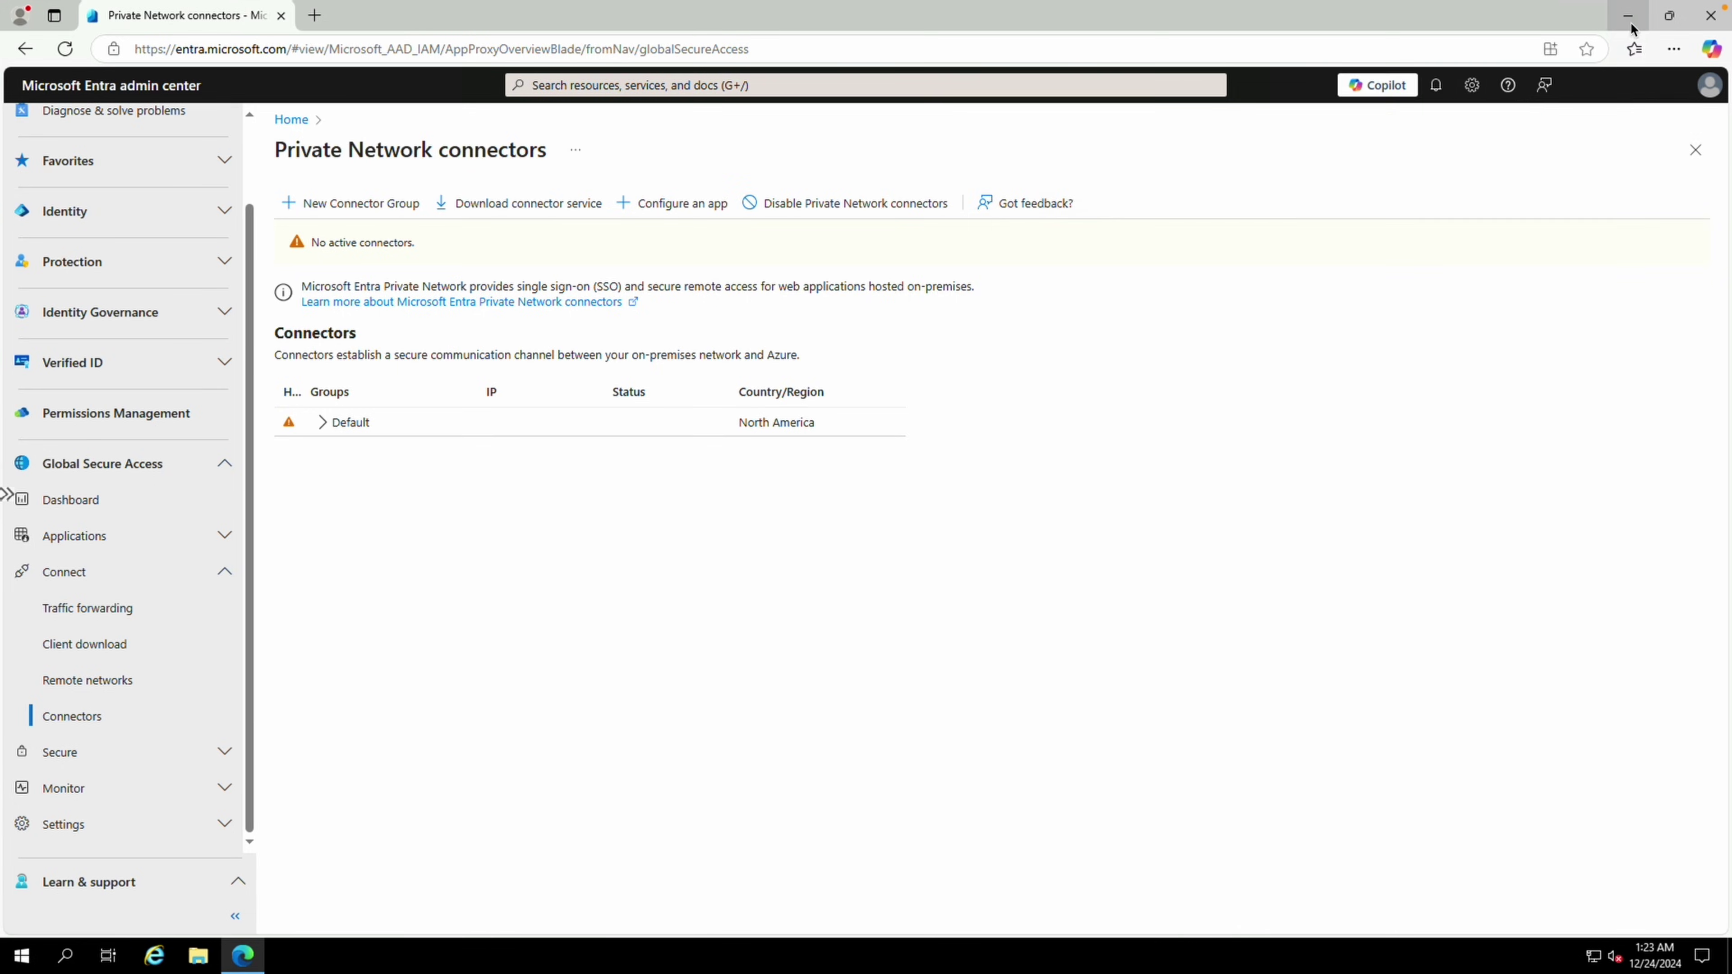
{"action": "left_click", "coordinate": [1630, 20]}
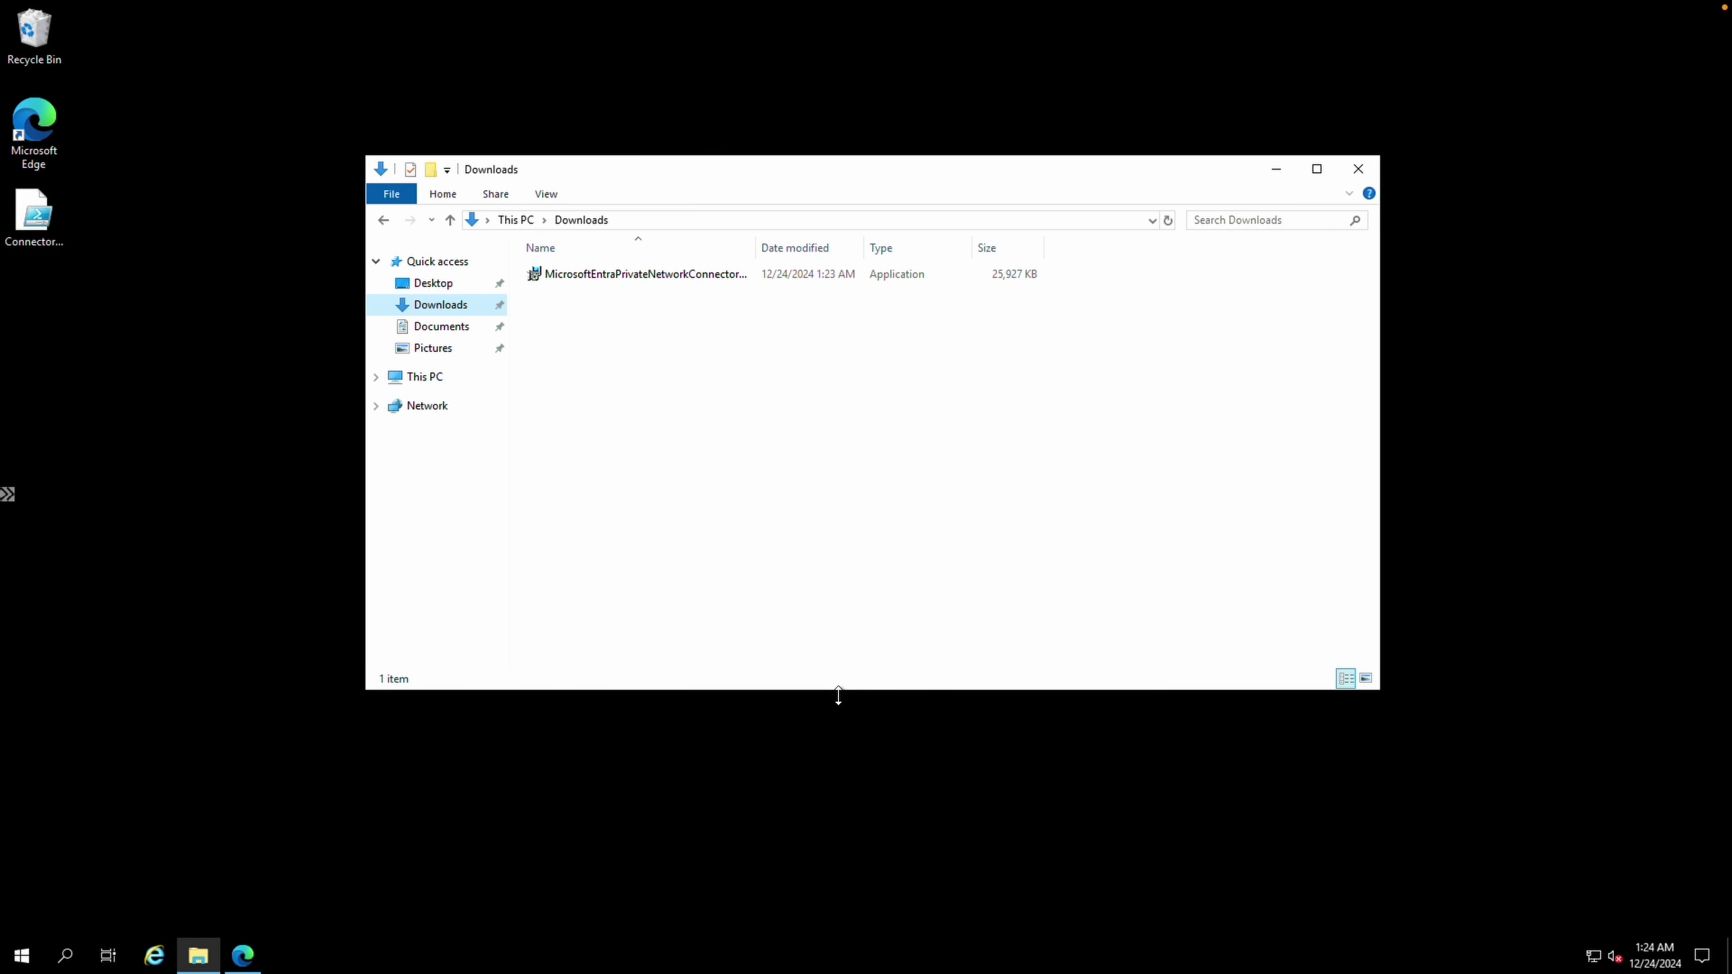
Set IE Enhanced Security Configuration to Off for Administrators and Users under Server Manager's Local Server
{"action": "key", "text": "super"}
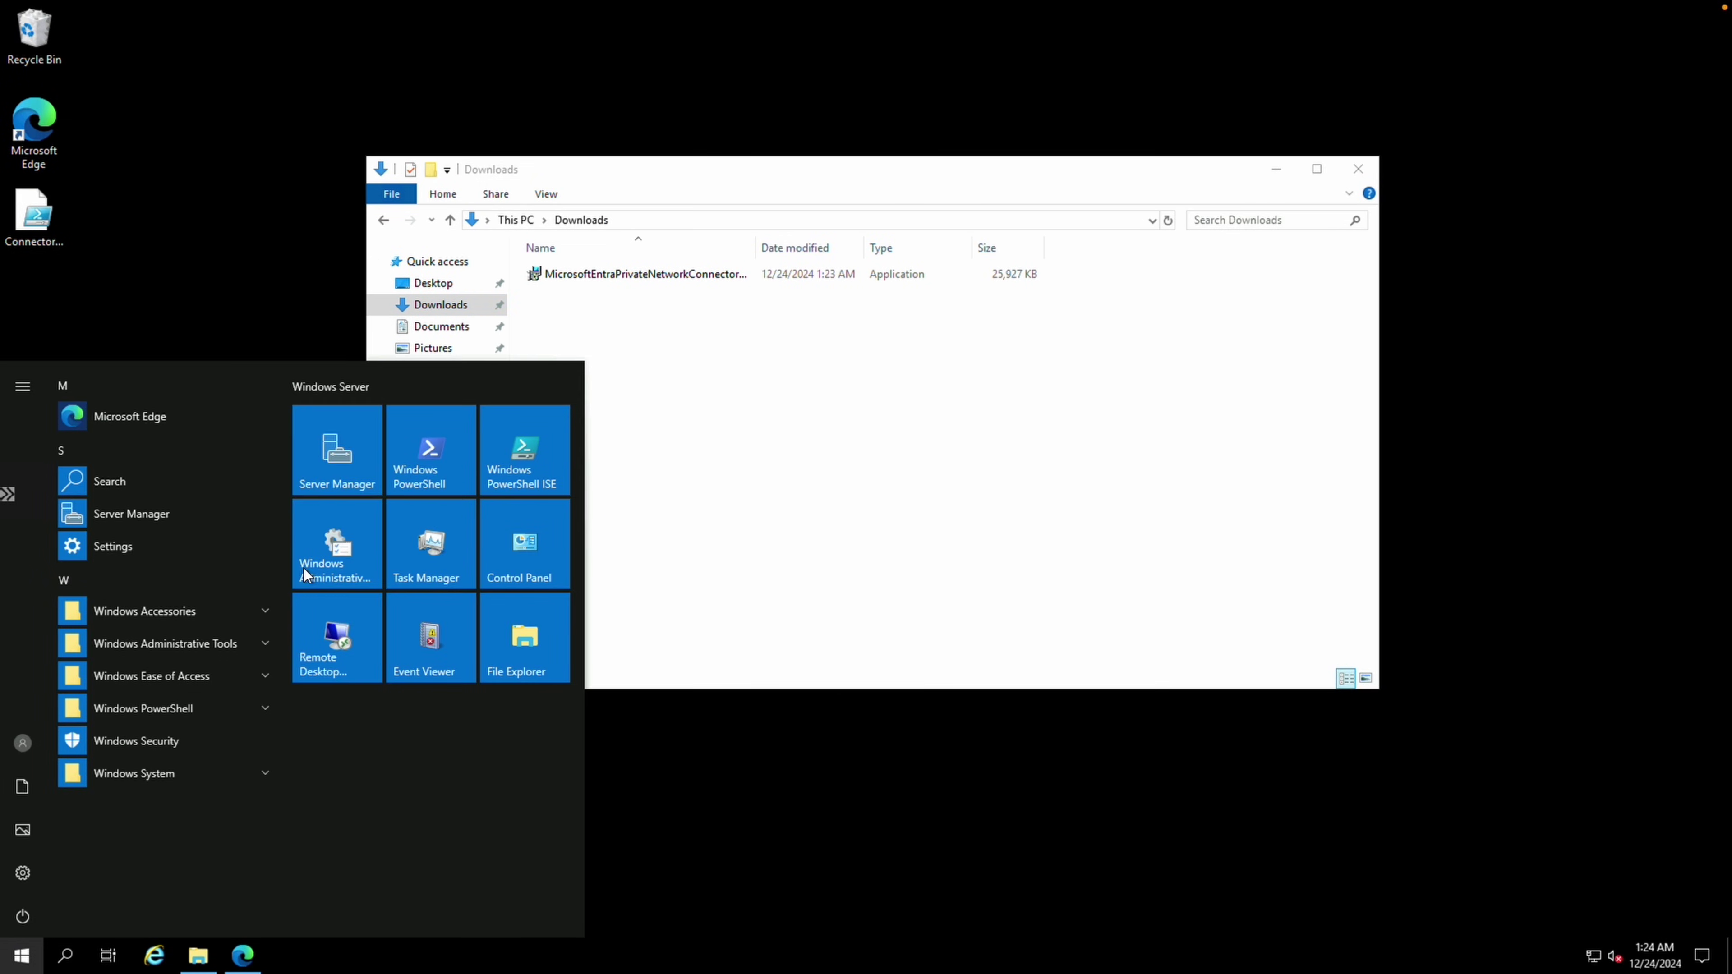
{"action": "left_click", "coordinate": [343, 466]}
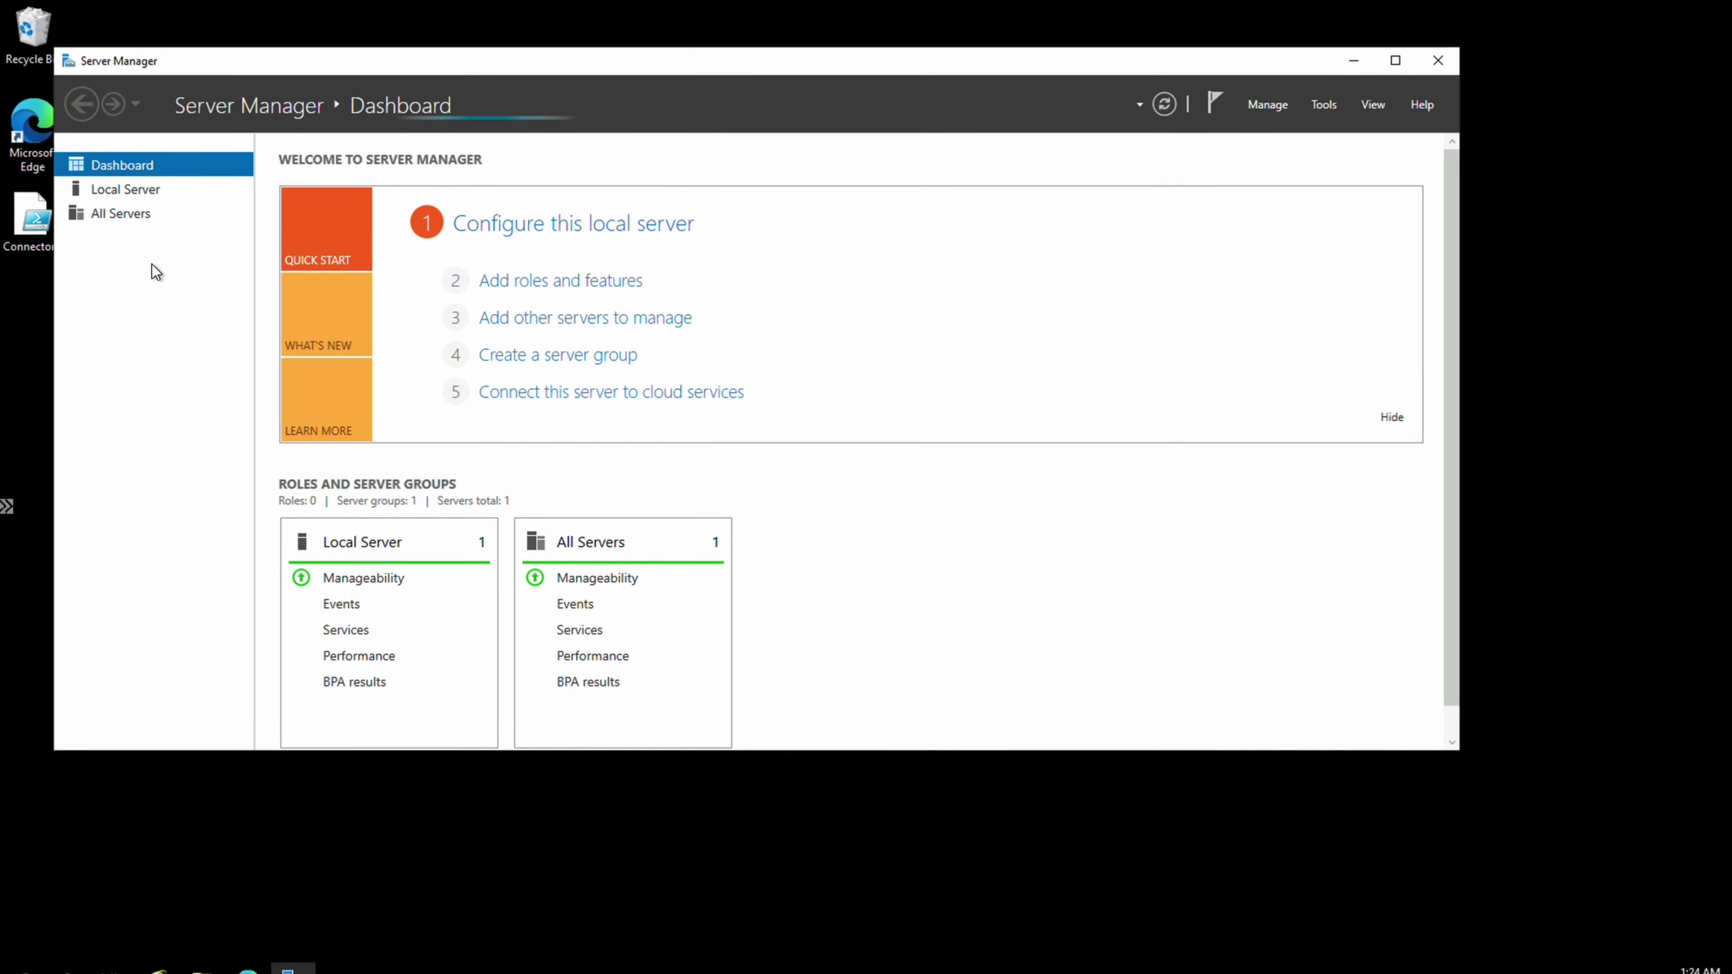
{"action": "left_click", "coordinate": [136, 184]}
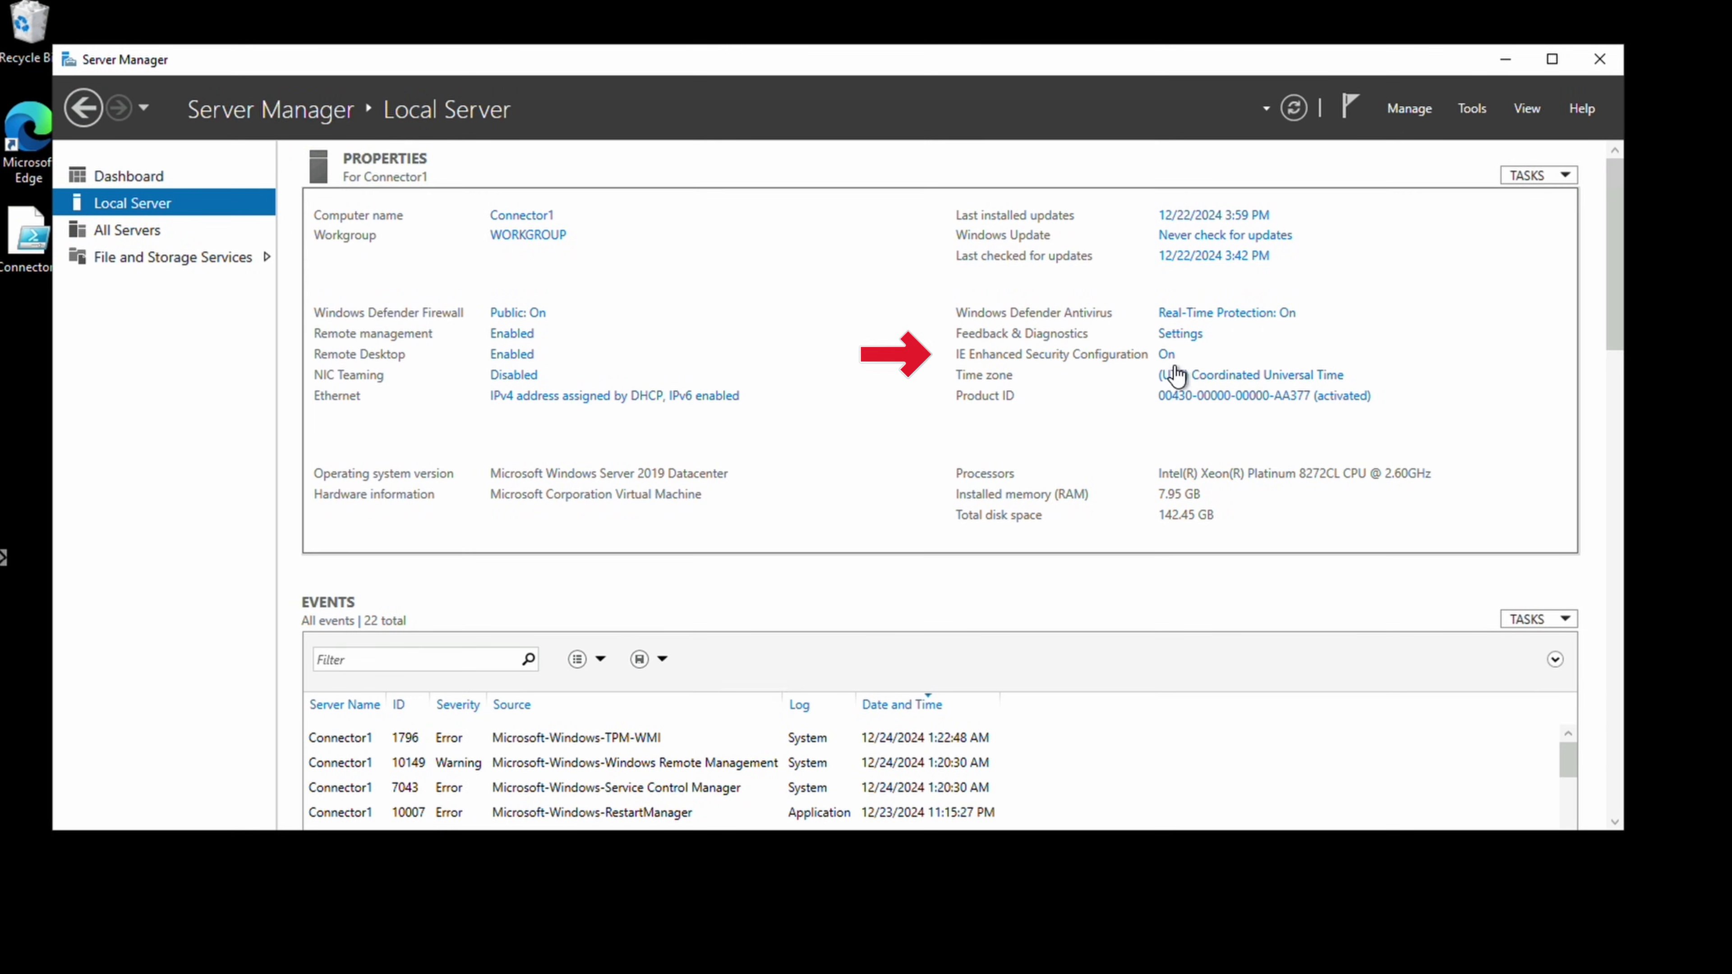
{"action": "left_click", "coordinate": [1166, 354]}
{"action": "left_click", "coordinate": [852, 510]}
{"action": "left_click", "coordinate": [853, 633]}
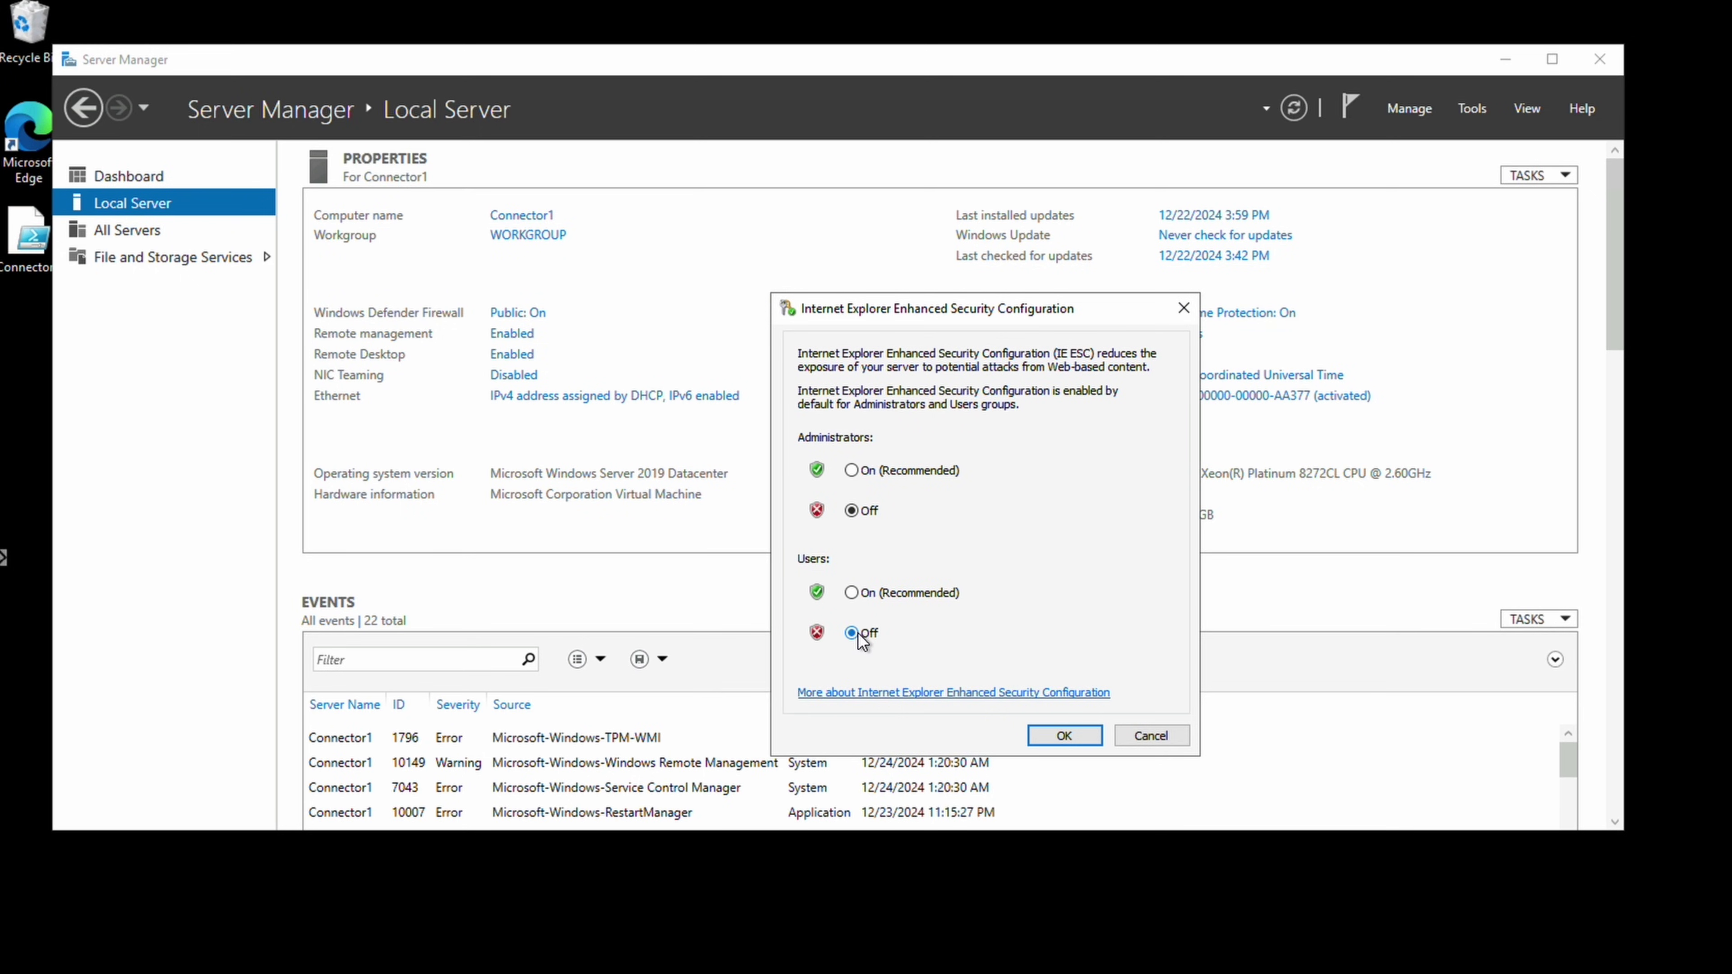
{"action": "left_click", "coordinate": [1062, 740]}
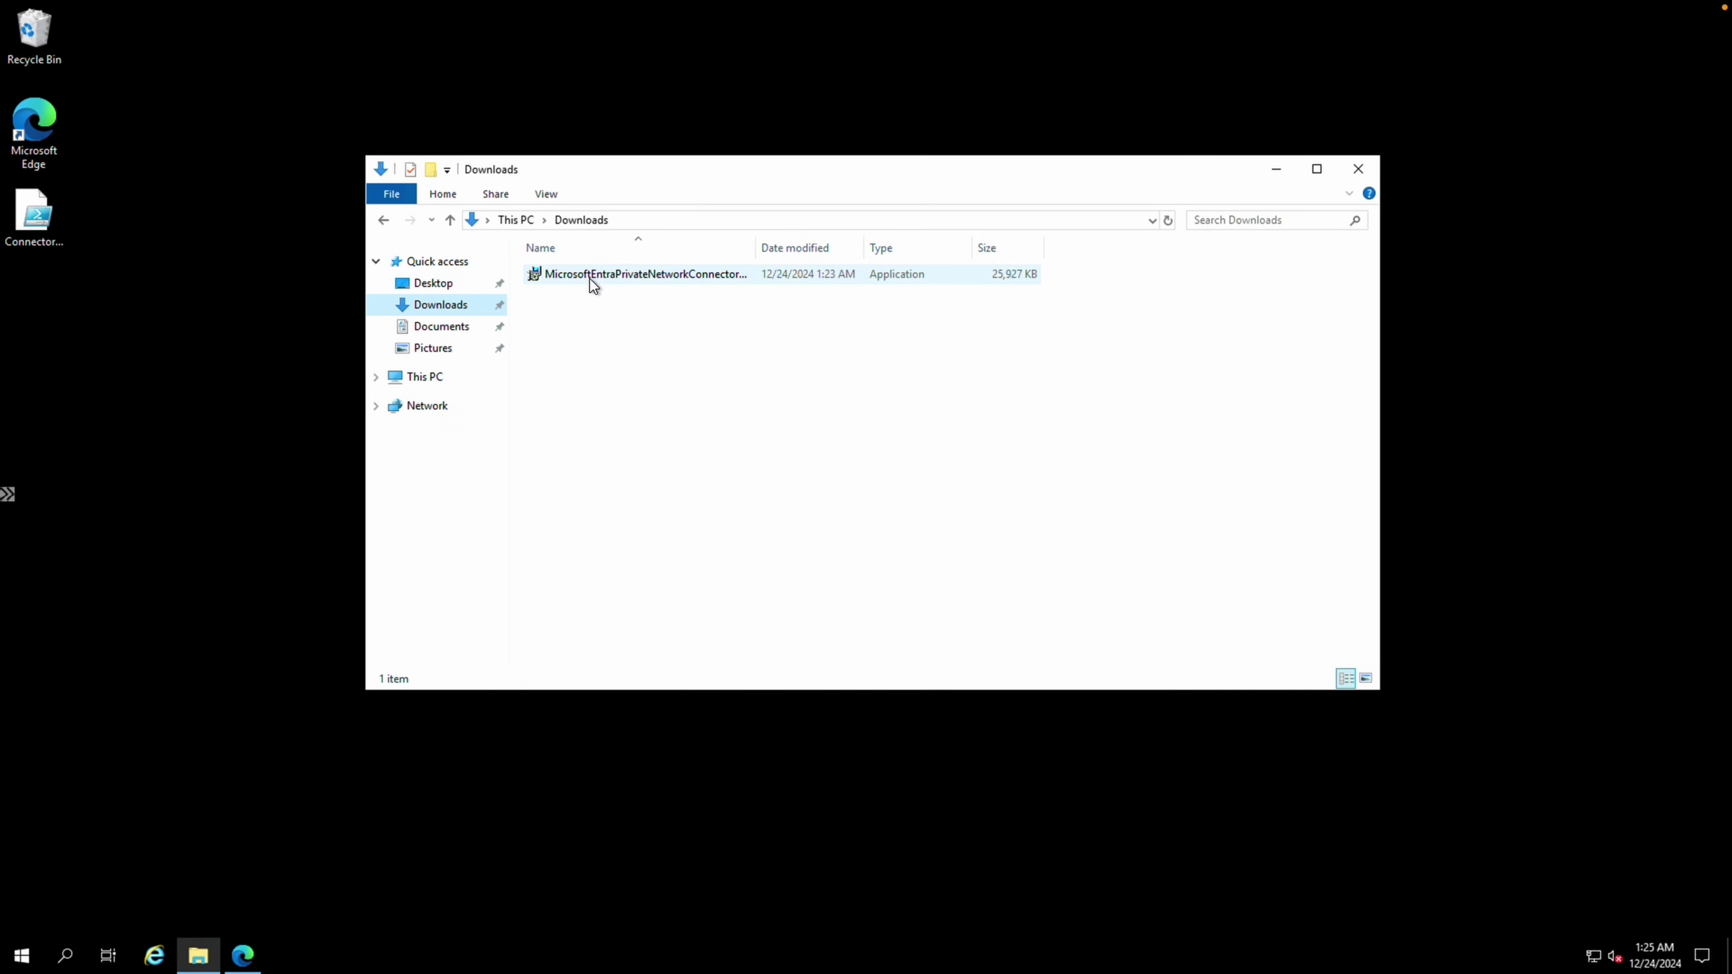
Run the connector installer, accept the license terms, and start the installation
{"action": "double_click", "coordinate": [590, 279]}
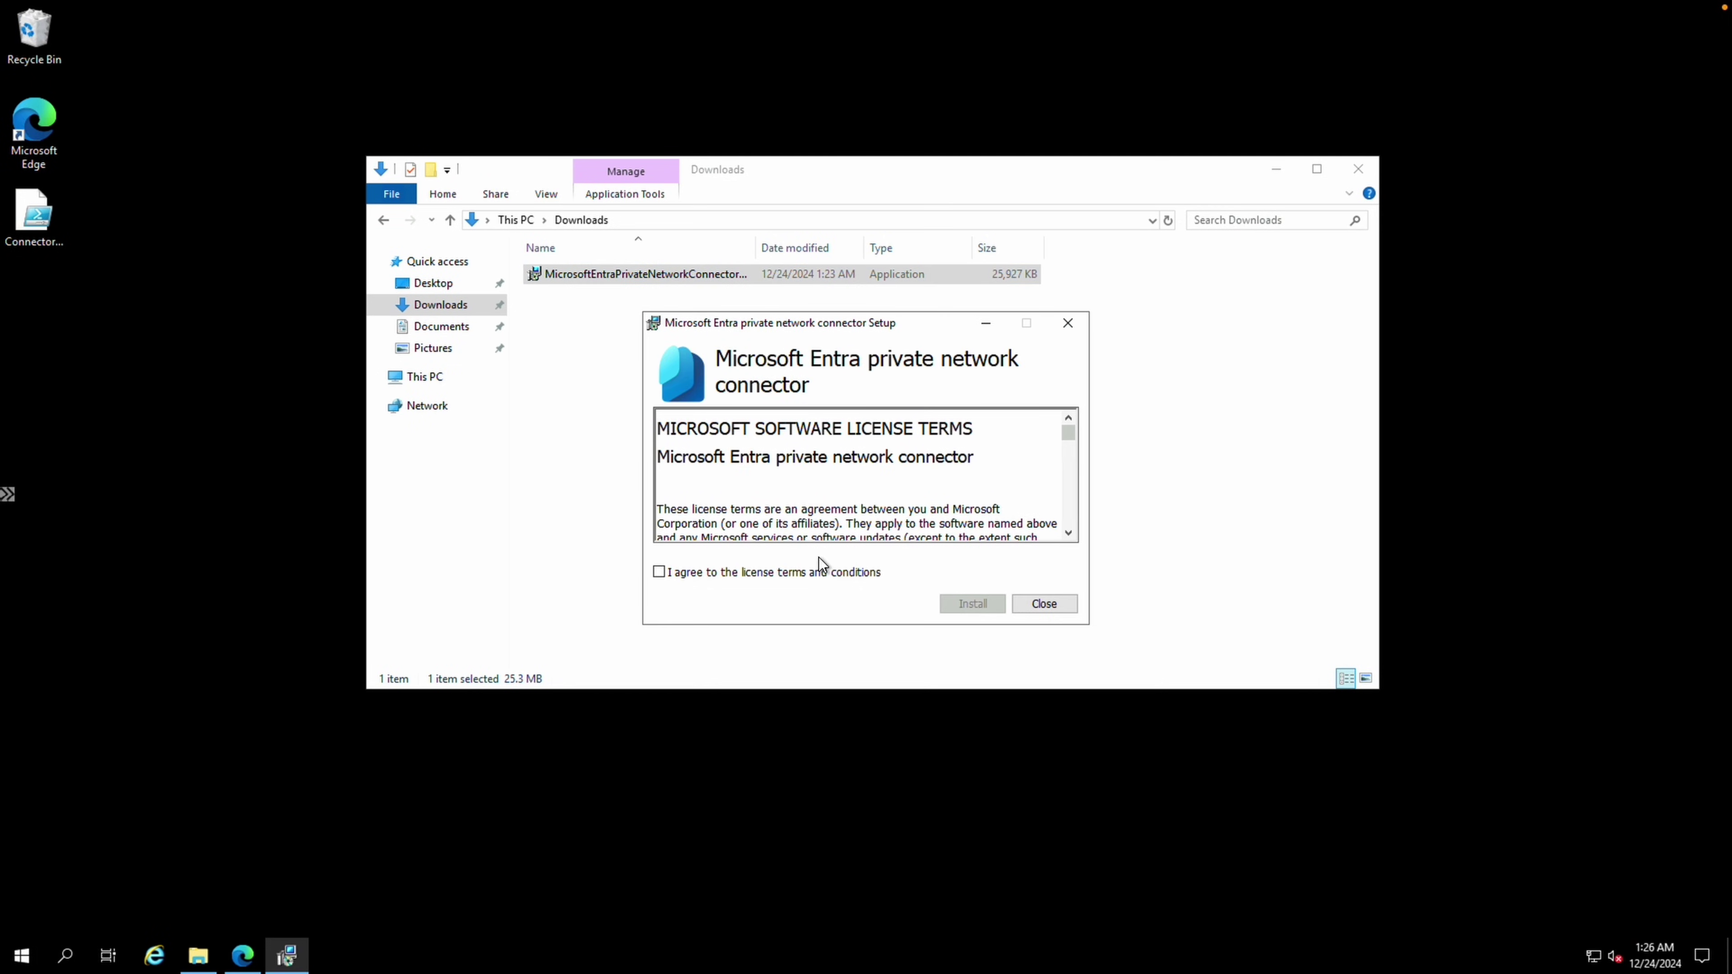
{"action": "left_click", "coordinate": [819, 571]}
{"action": "left_click", "coordinate": [964, 612]}
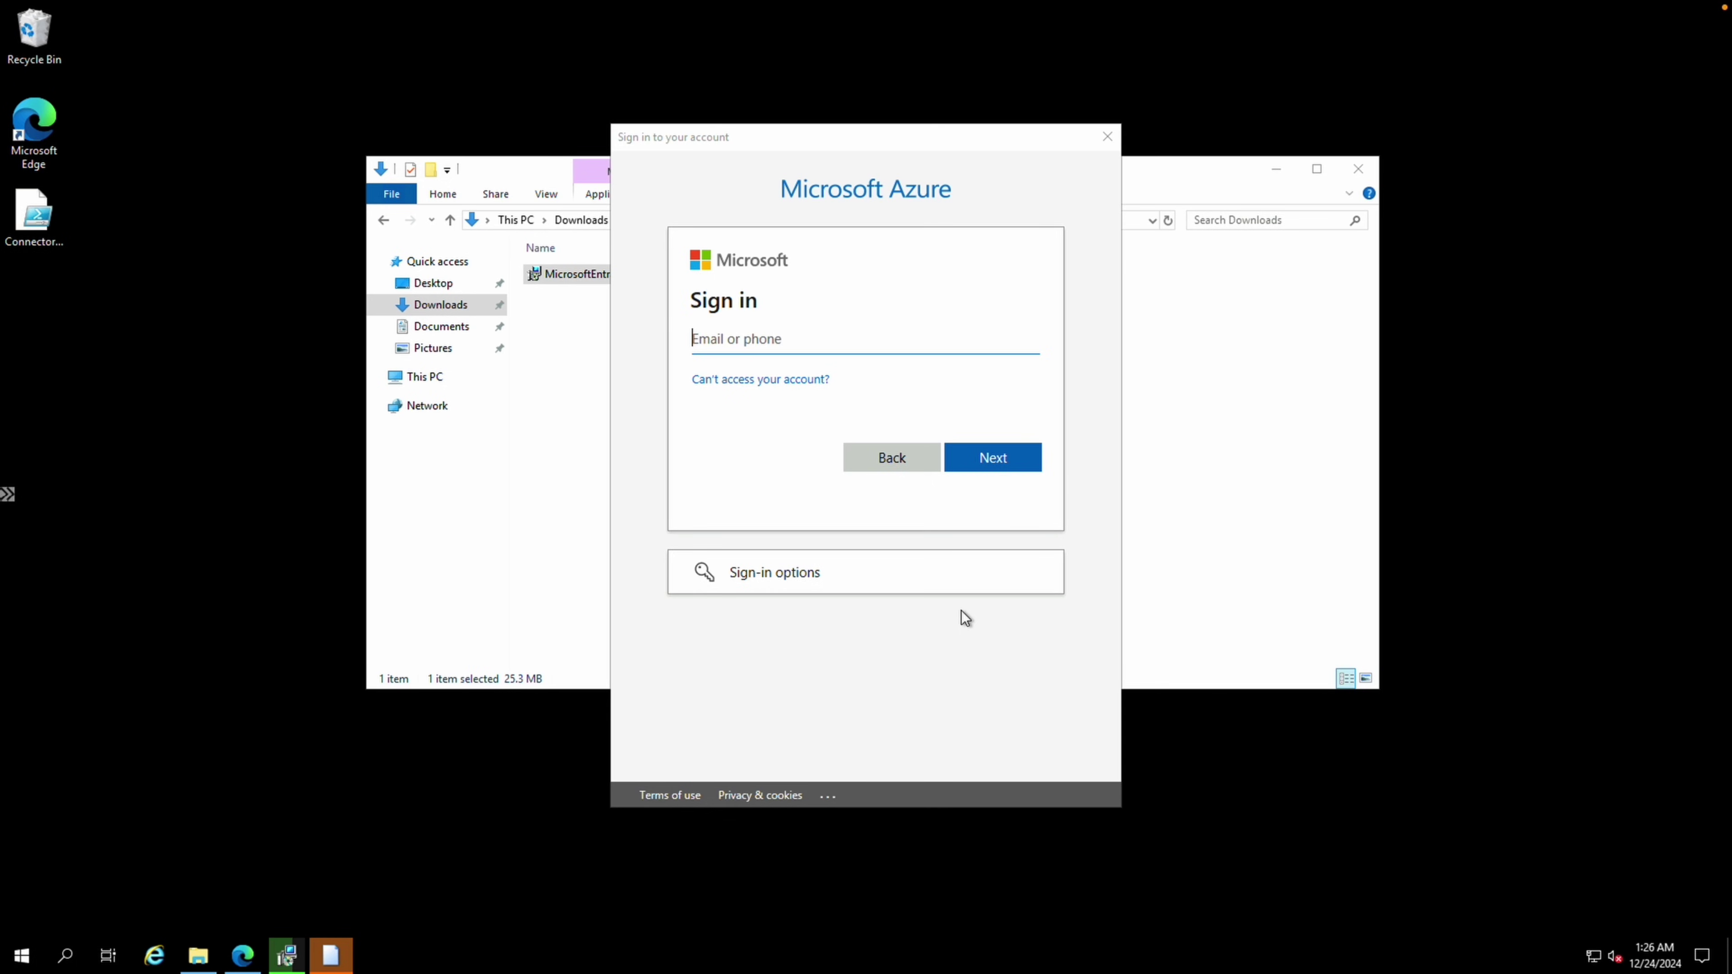
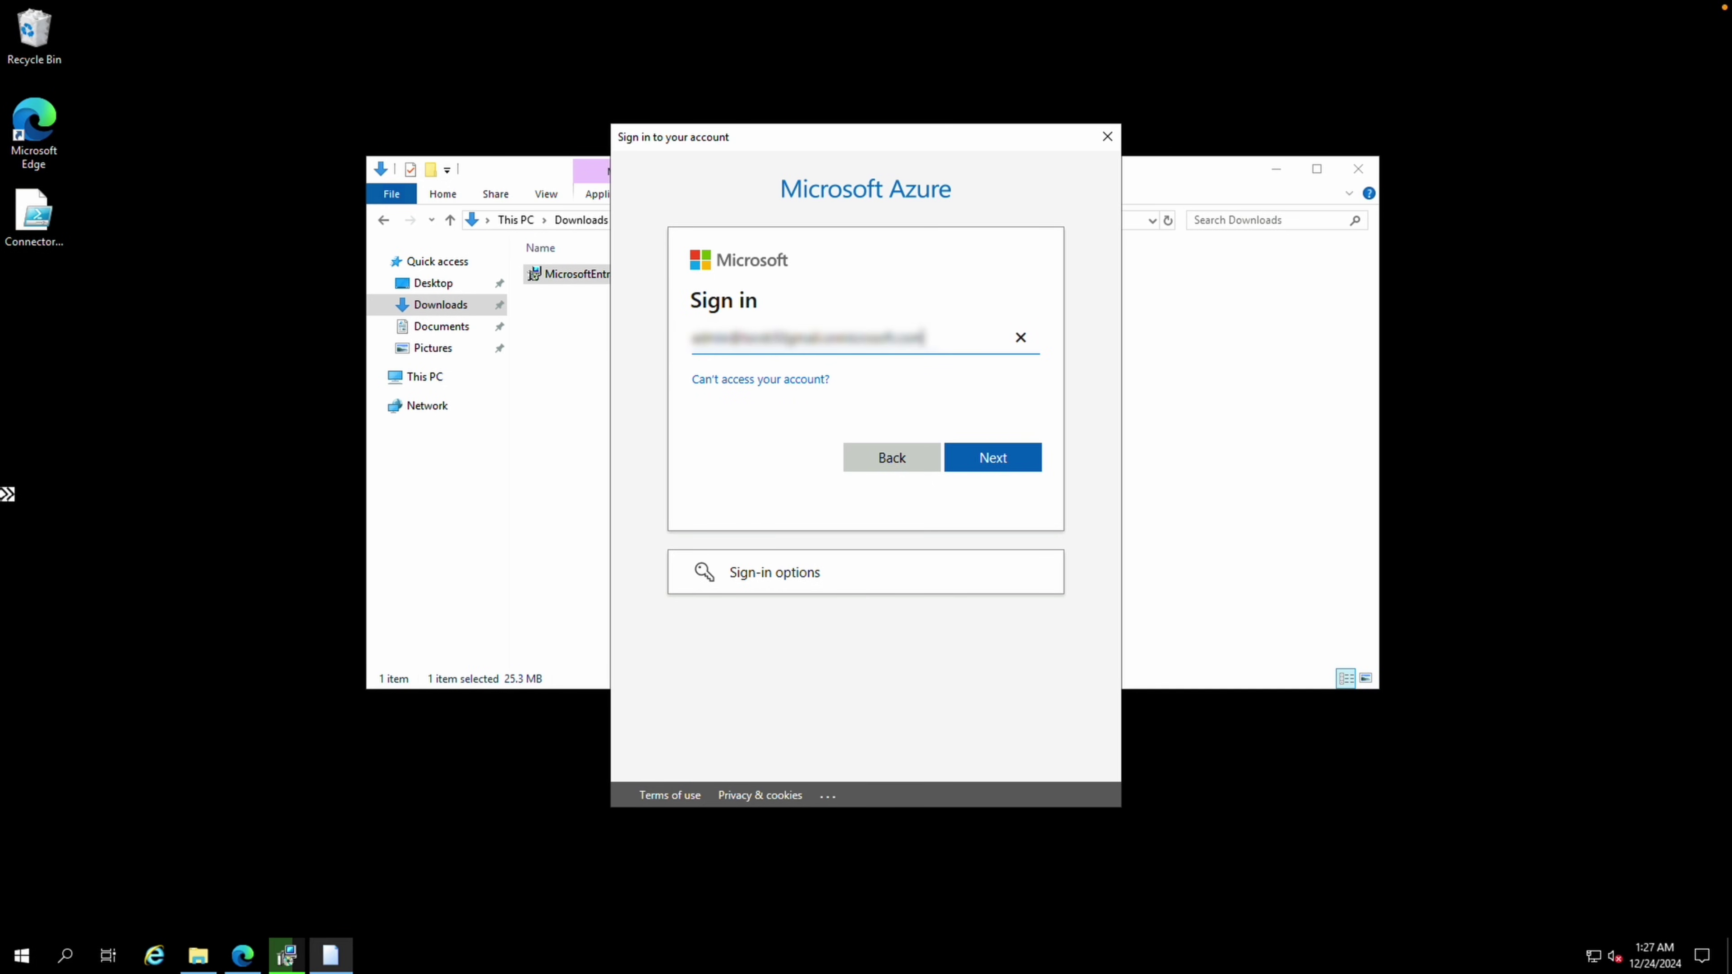
Sign in with the tenant admin account and password to register the connector, then close setup
{"action": "left_click", "coordinate": [990, 458]}
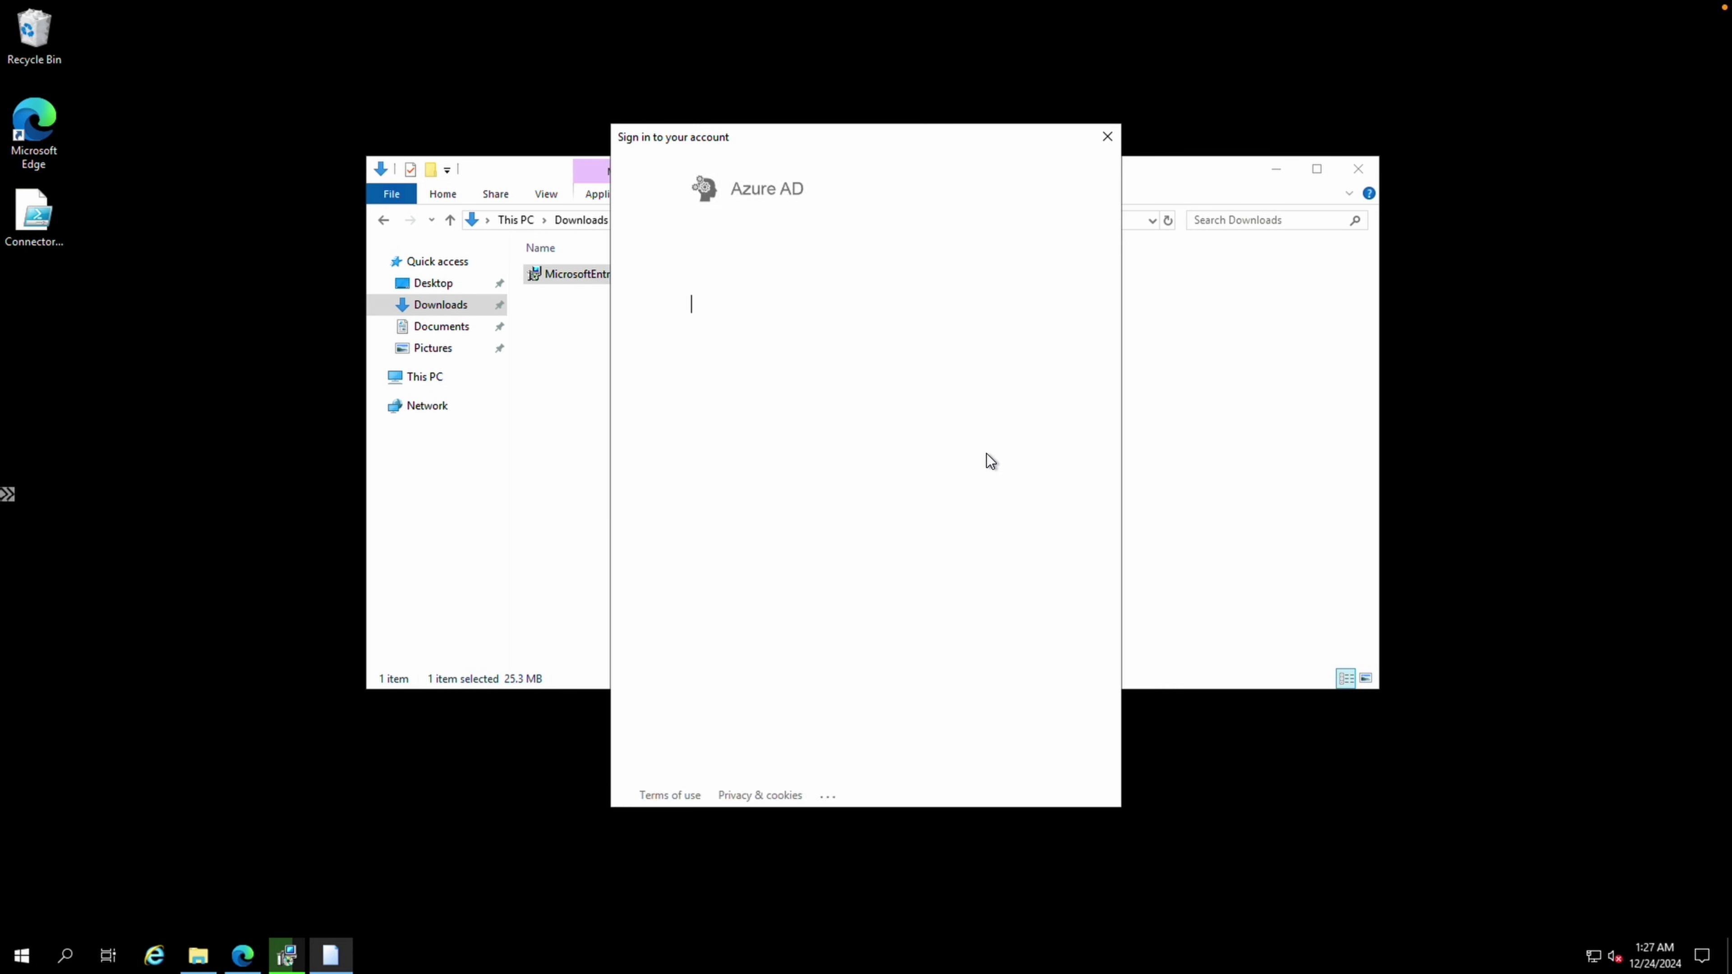
{"action": "key", "text": "ctrl+v"}
{"action": "left_click", "coordinate": [992, 390]}
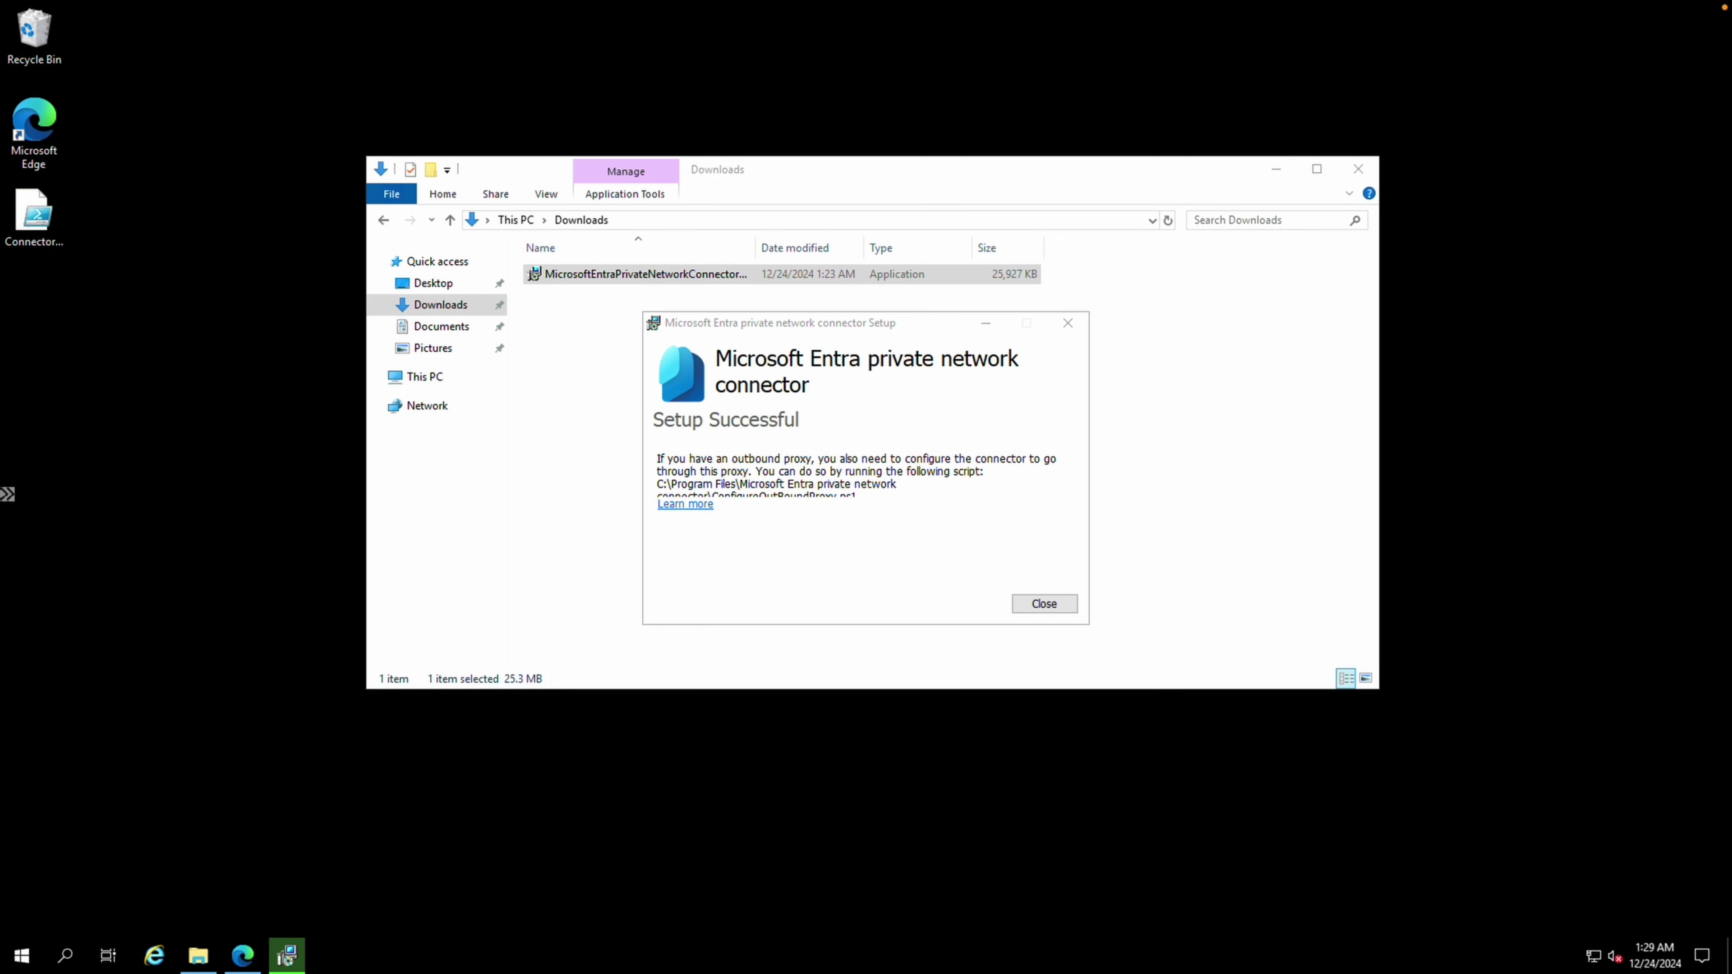
{"action": "left_click", "coordinate": [1067, 324]}
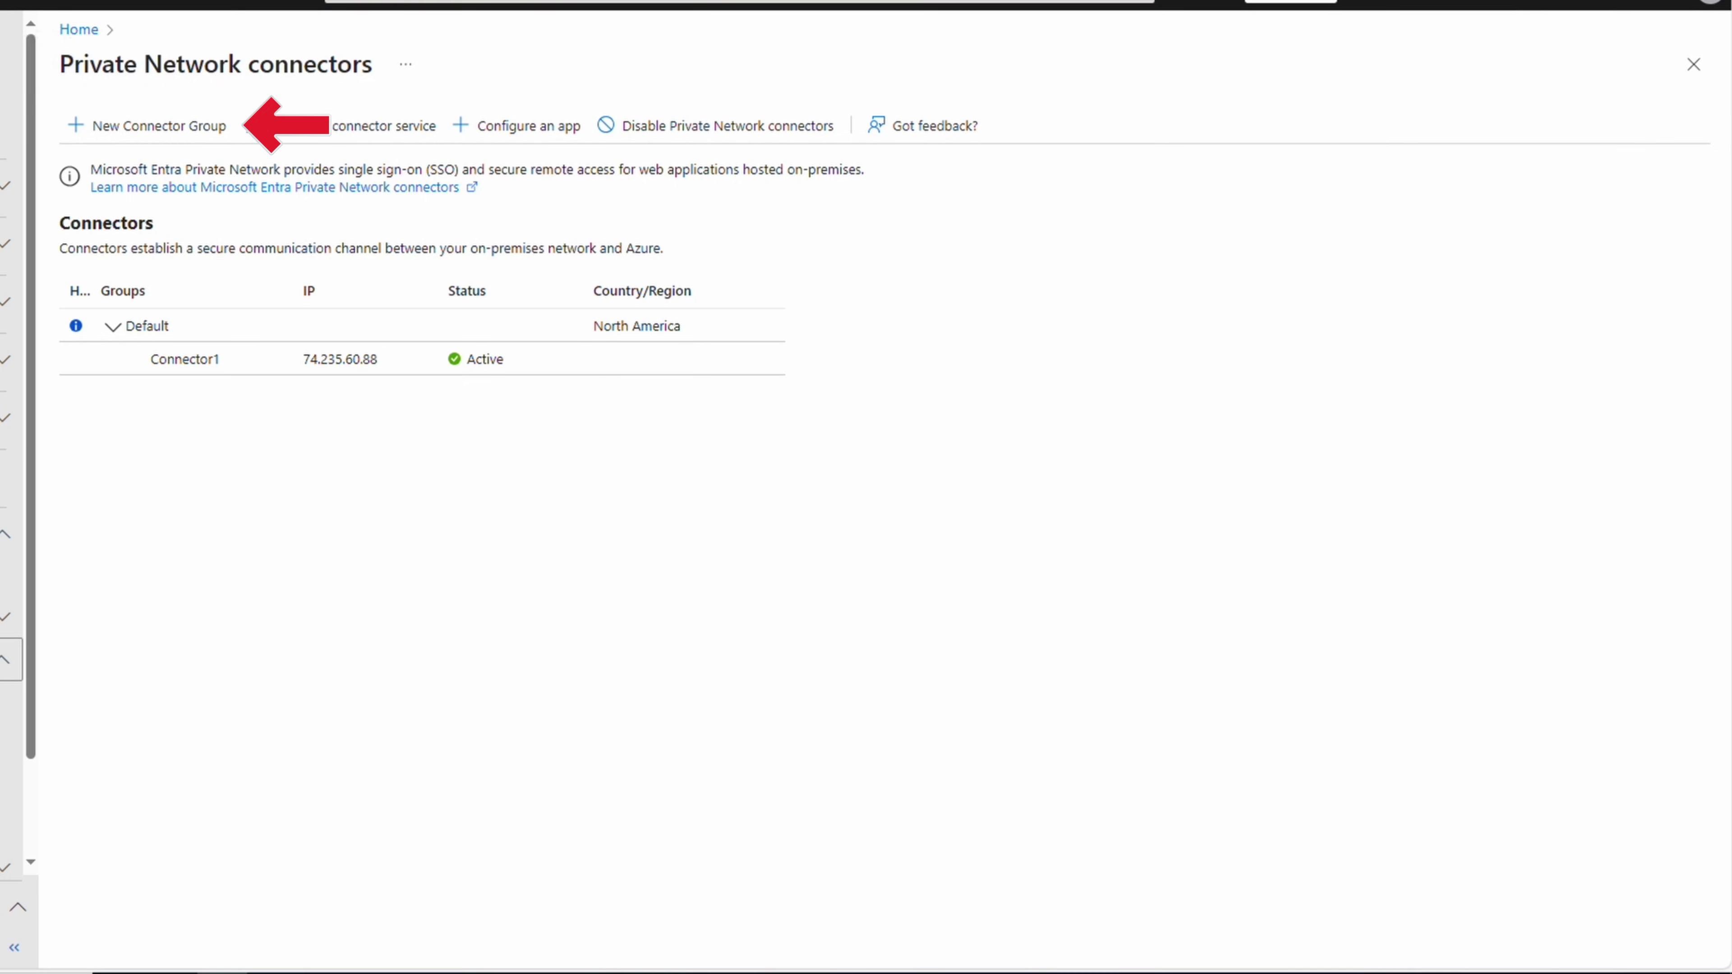
Create the connector group 'Quick Access Group' containing Connector1 with the North America region
{"action": "left_click", "coordinate": [184, 136]}
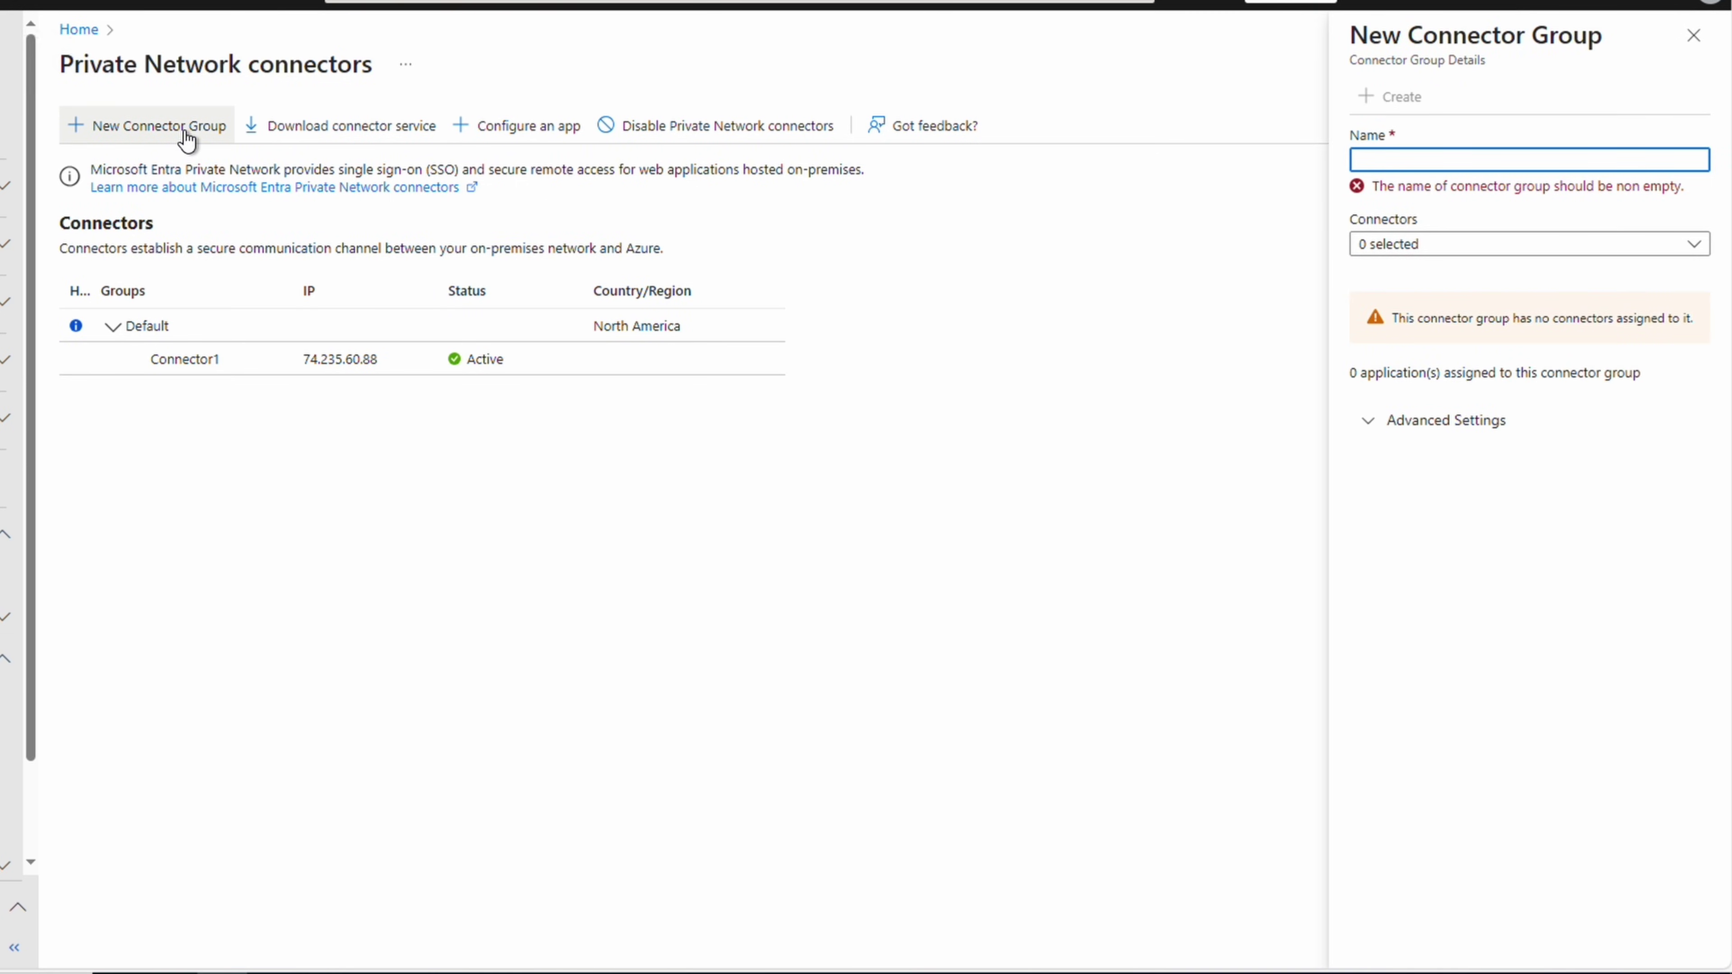
{"action": "type", "text": "Quick Access Group"}
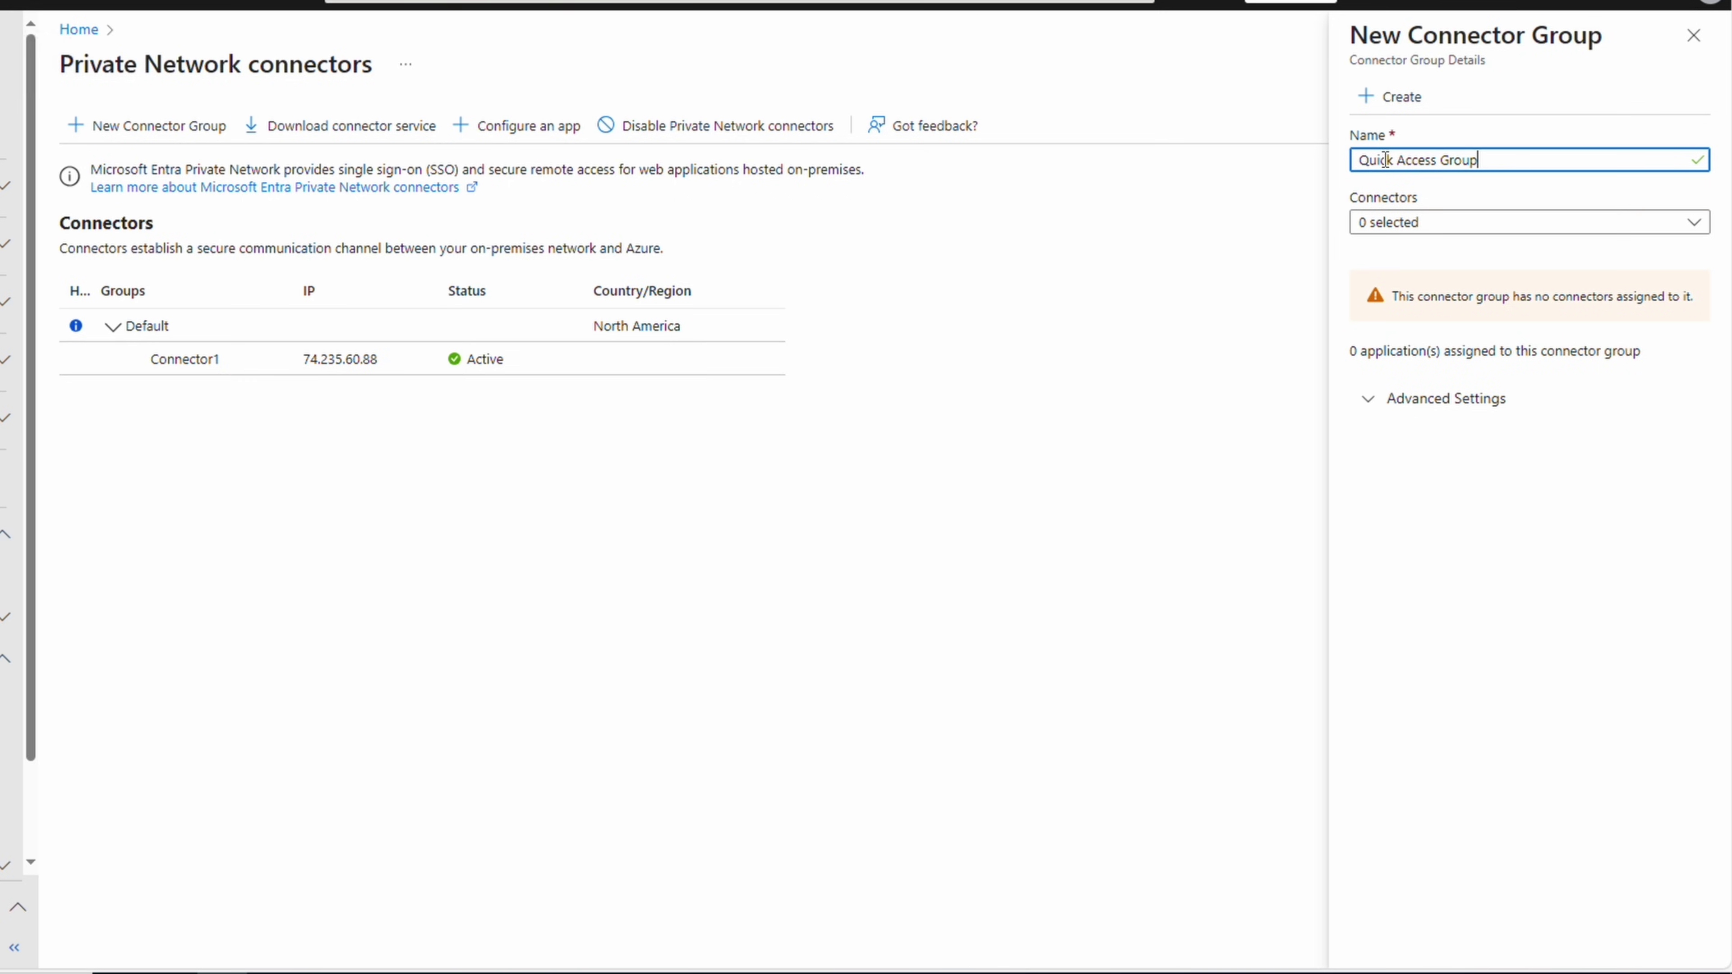
{"action": "key", "text": "Tab"}
{"action": "left_click", "coordinate": [1451, 222]}
{"action": "left_click", "coordinate": [1425, 251]}
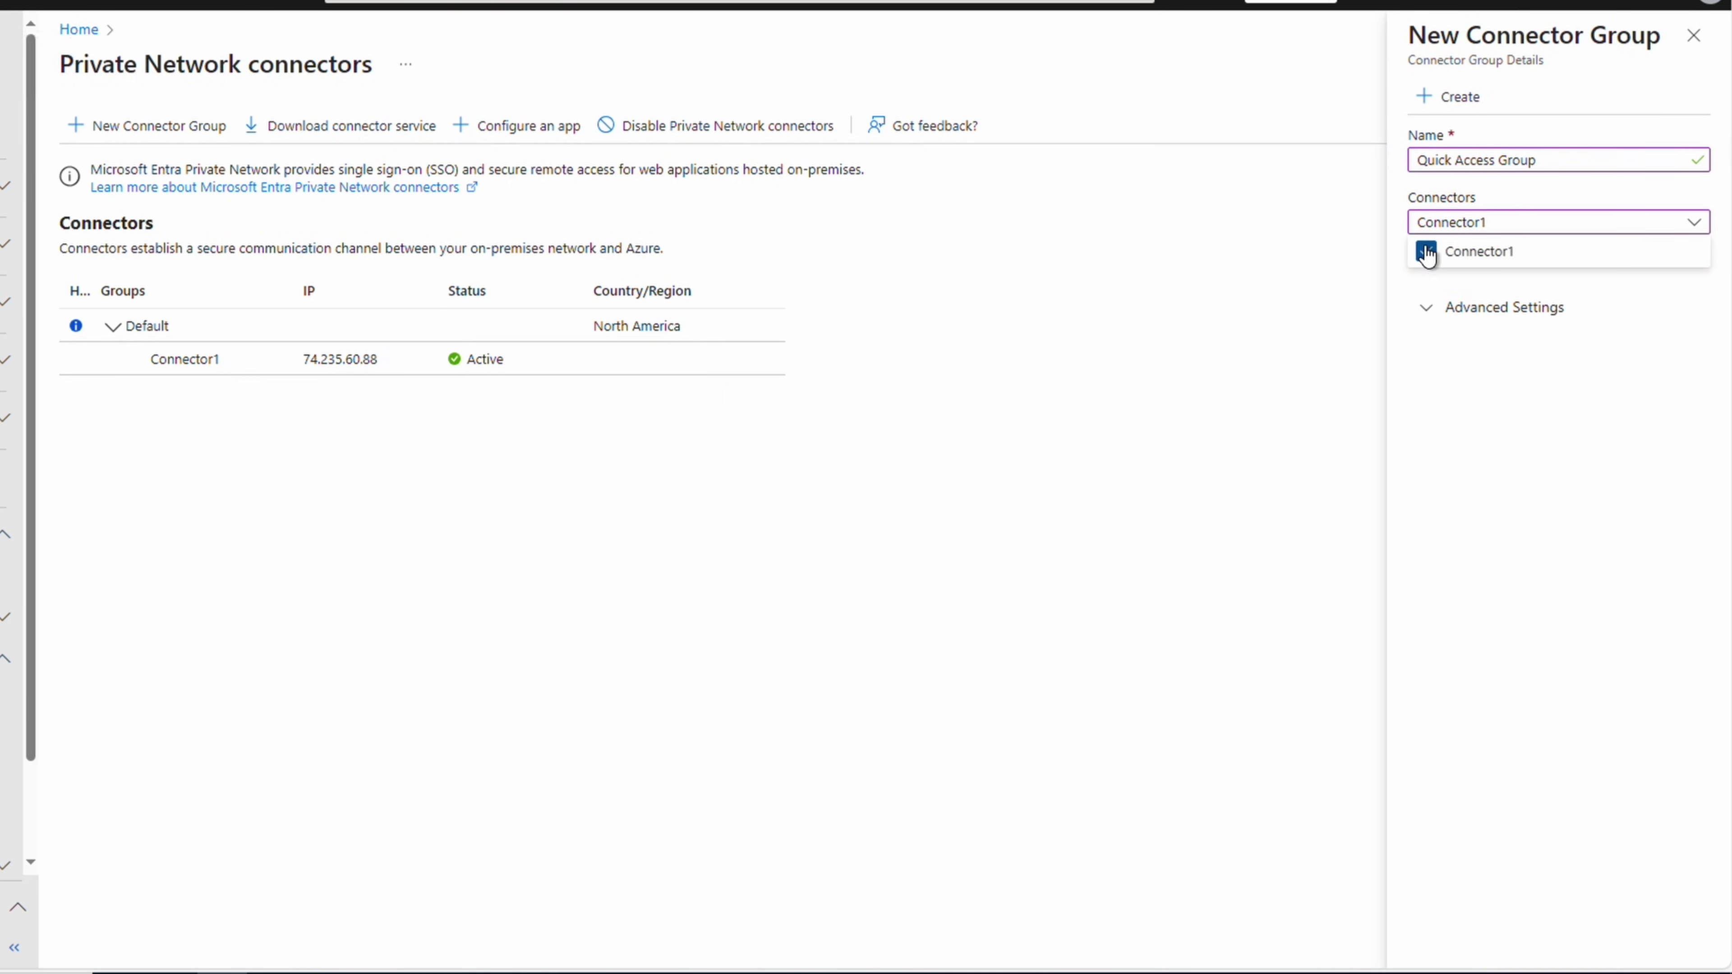
{"action": "left_click", "coordinate": [1569, 315]}
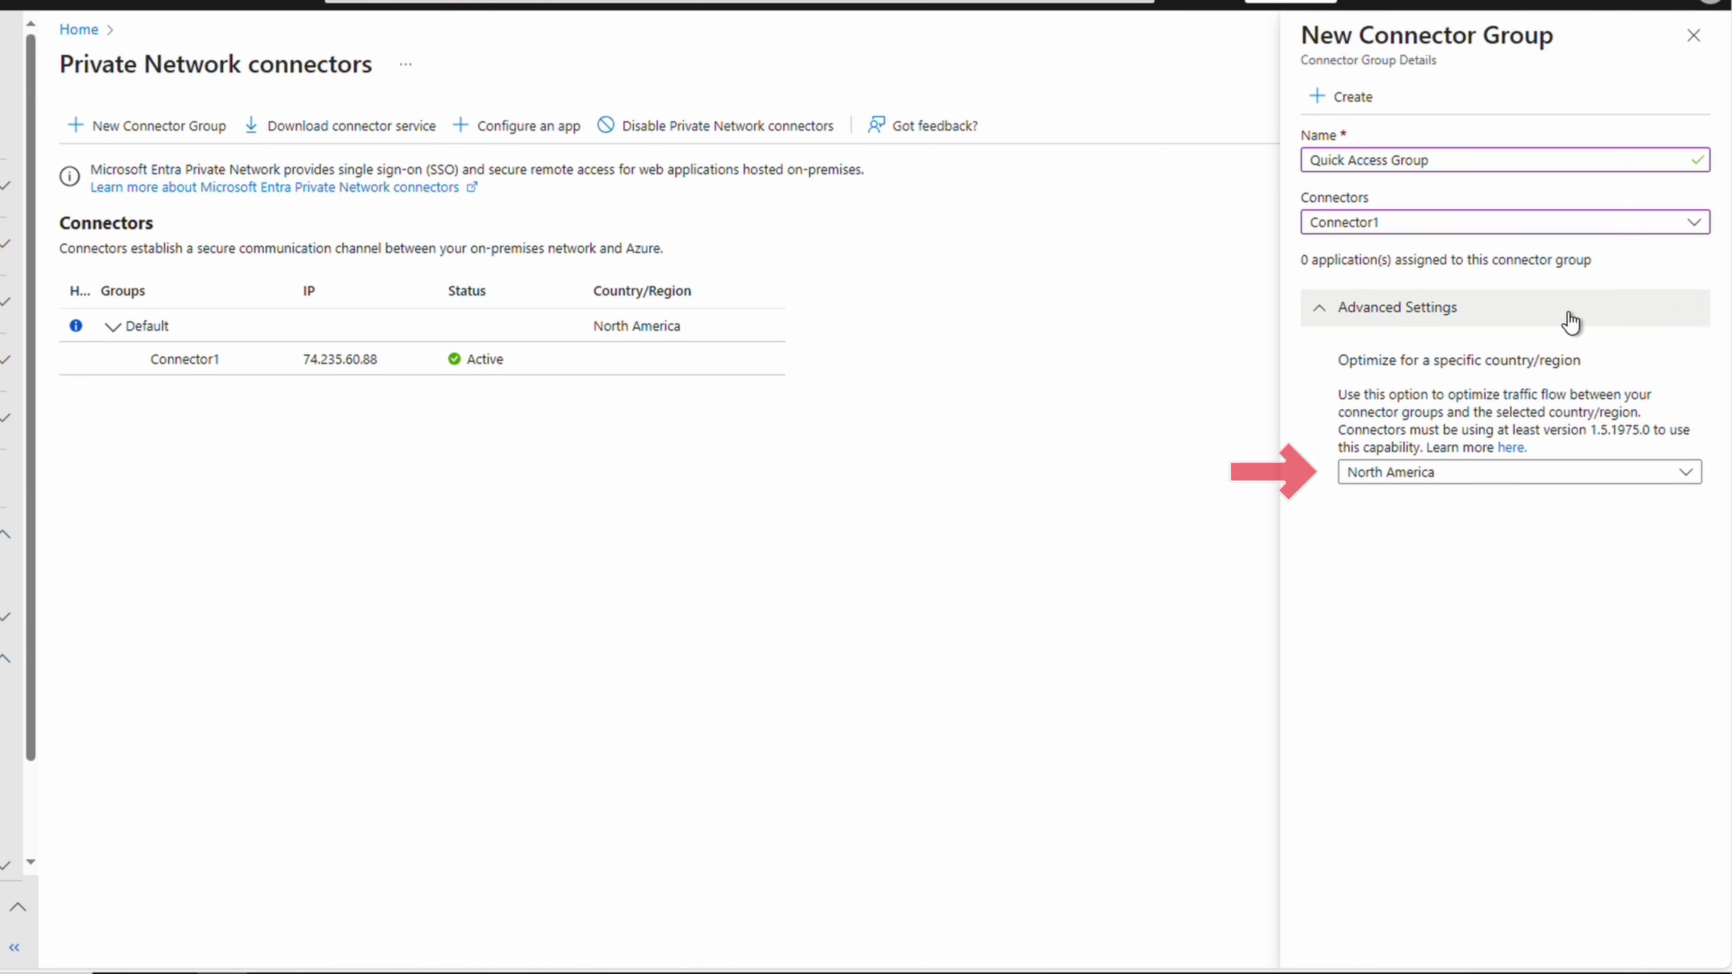
{"action": "left_click", "coordinate": [1352, 97]}
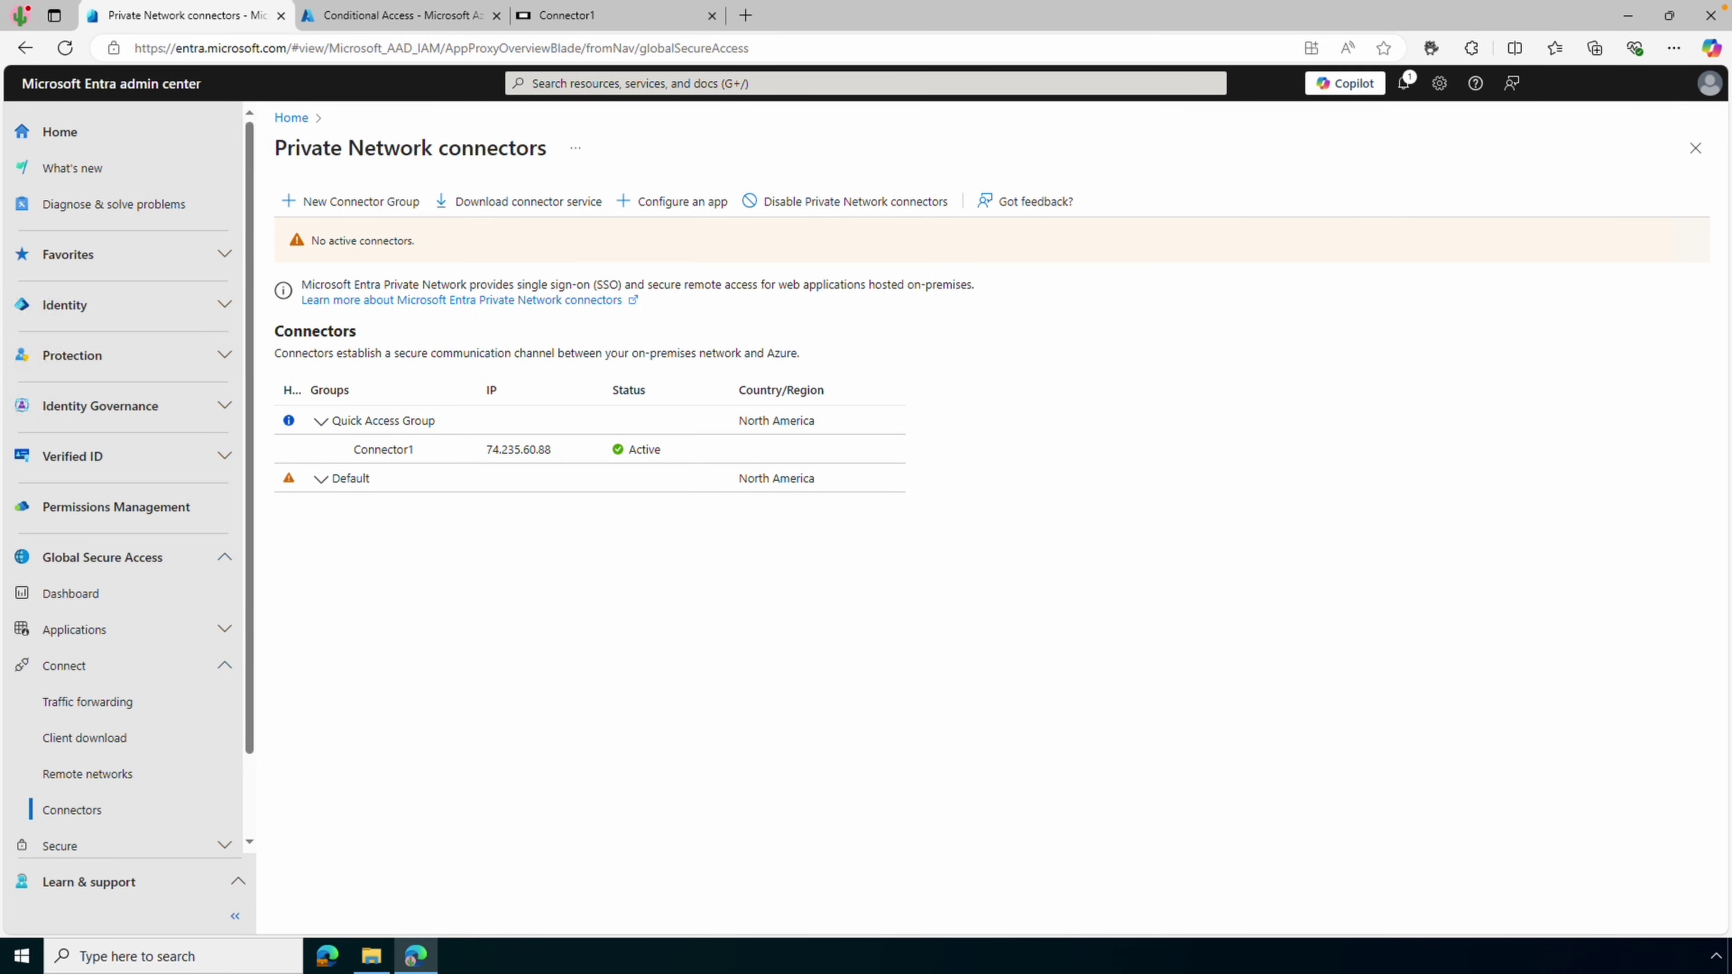
Rename the Quick Access app from Default to 'Quick Access', set its connector group to Quick Access Group, and save
{"action": "left_click", "coordinate": [118, 630]}
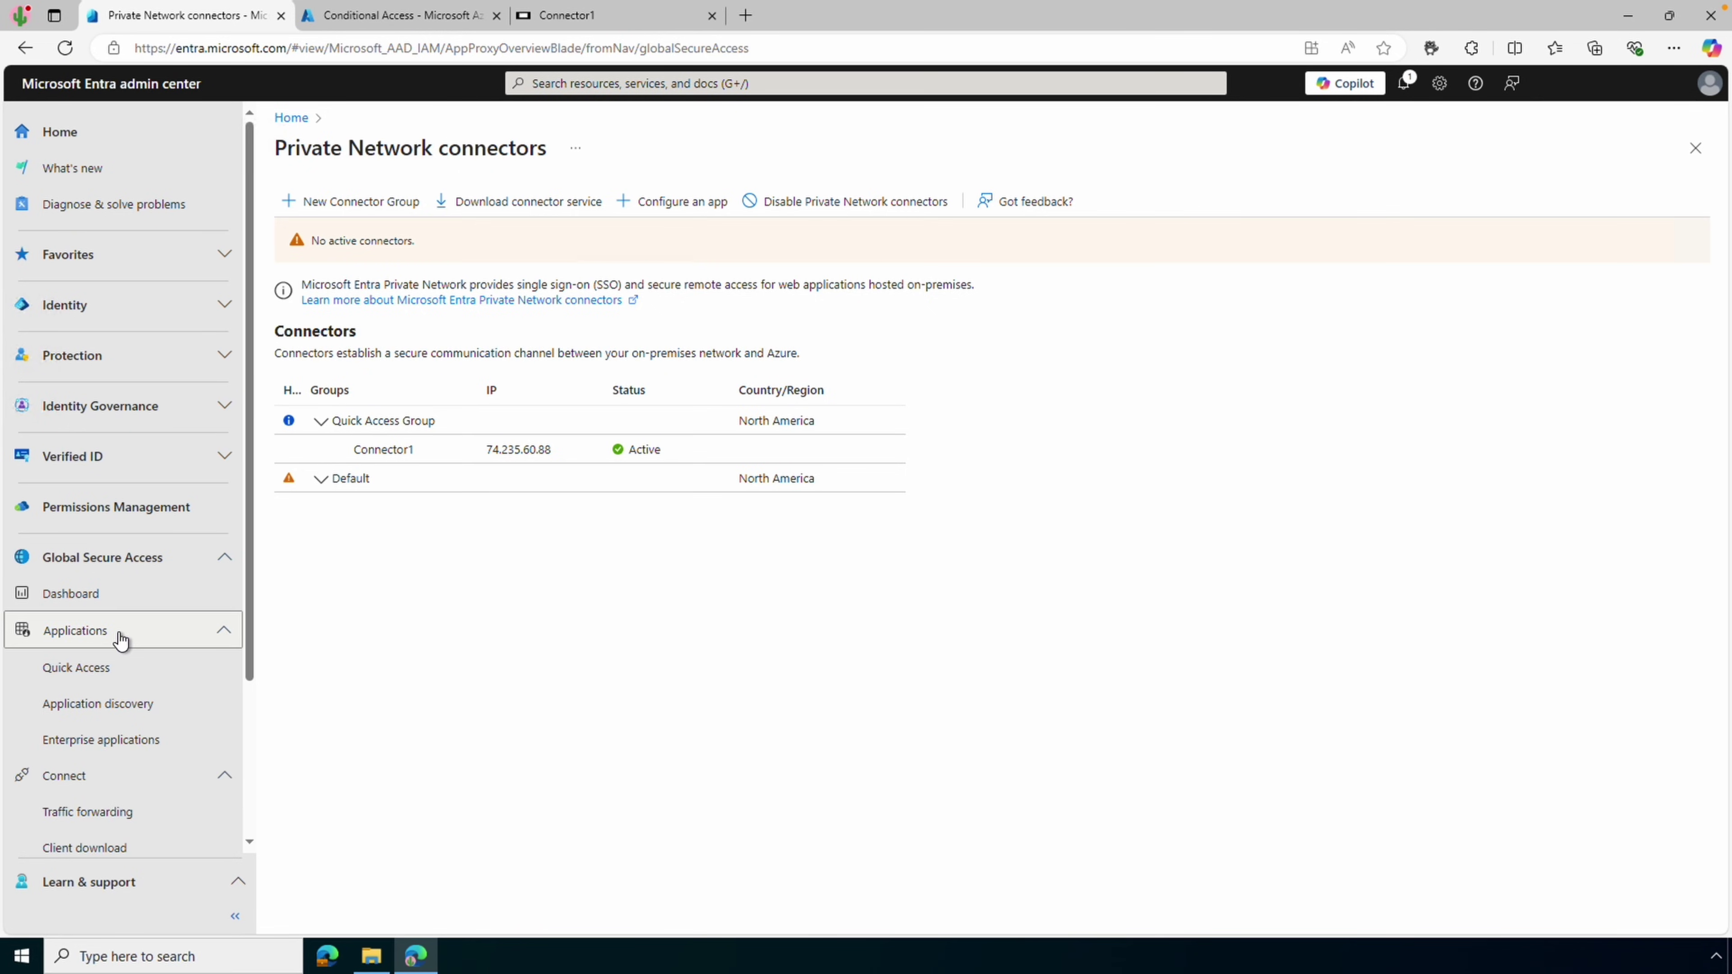
{"action": "left_click", "coordinate": [123, 673]}
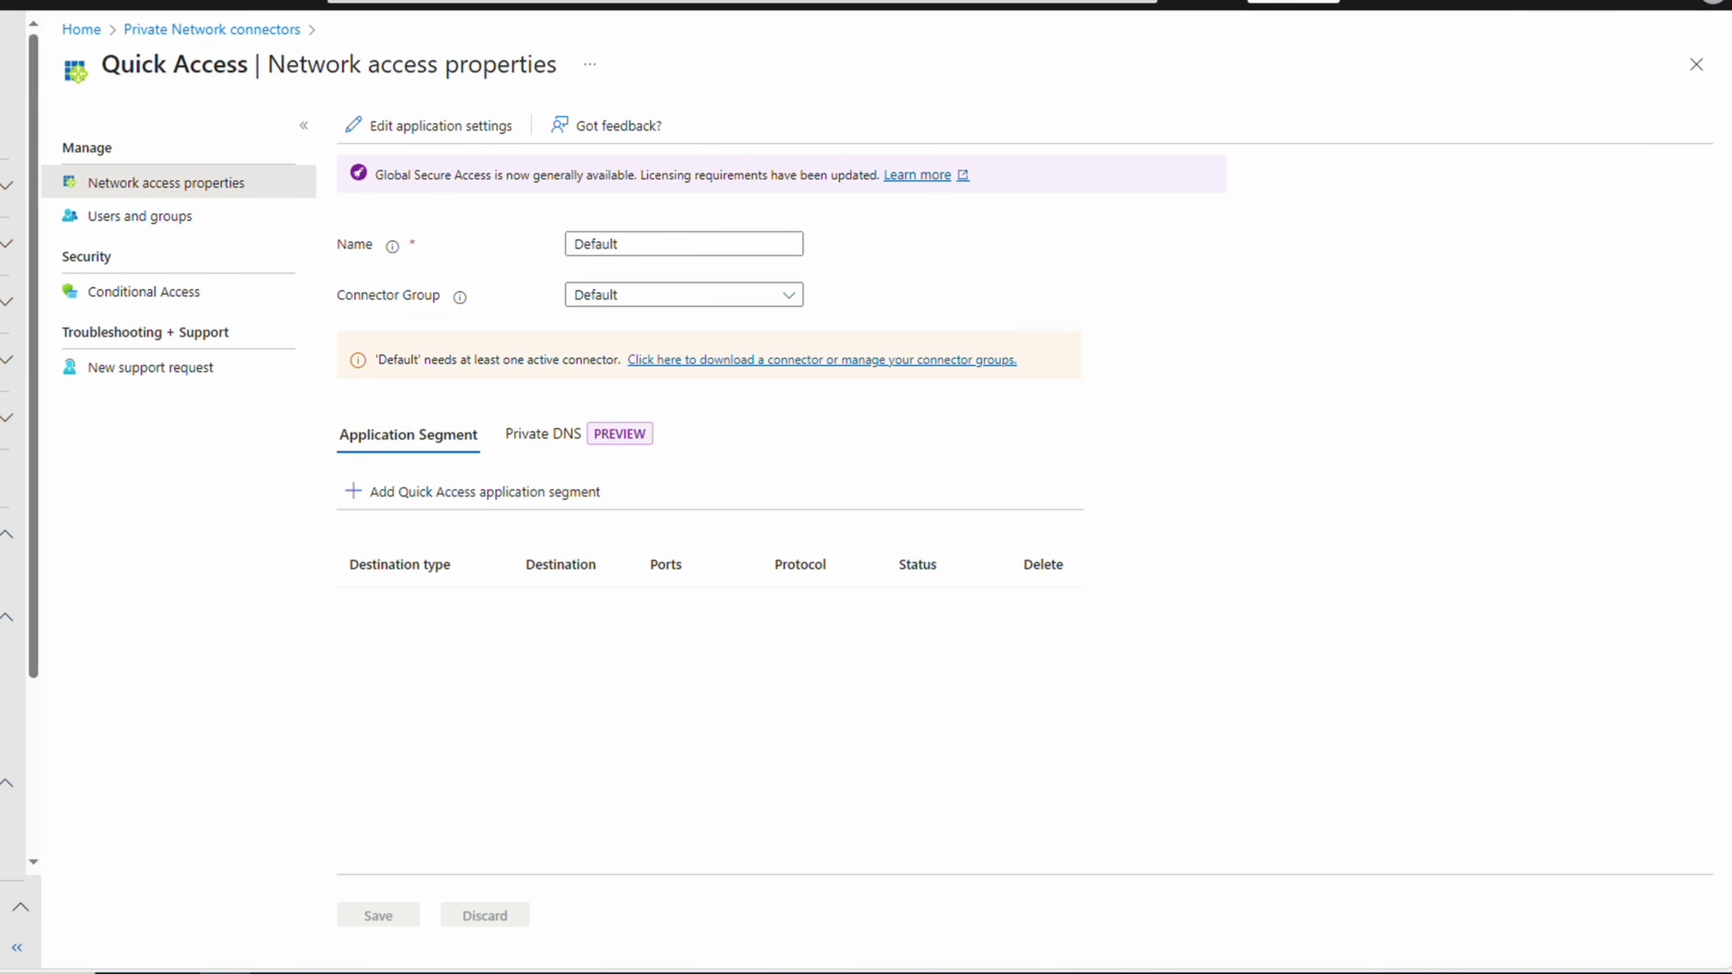
{"action": "left_click", "coordinate": [649, 243]}
{"action": "double_click", "coordinate": [649, 243]}
{"action": "type", "text": "Quick Access"}
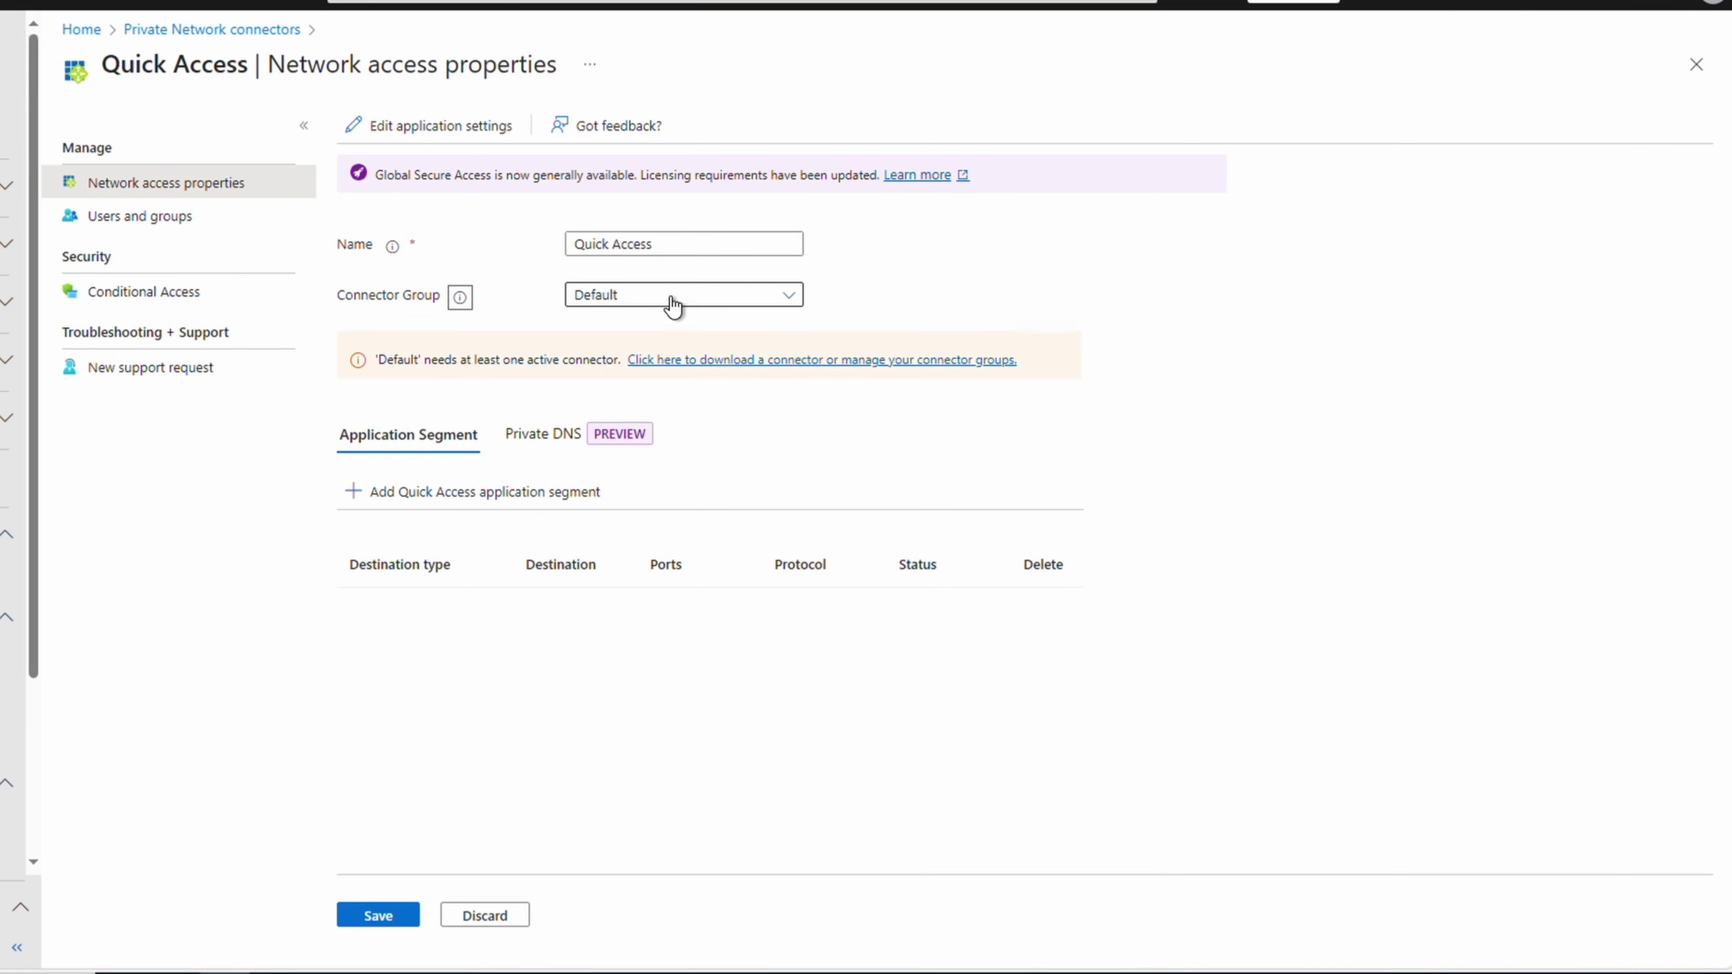
{"action": "left_click", "coordinate": [675, 298]}
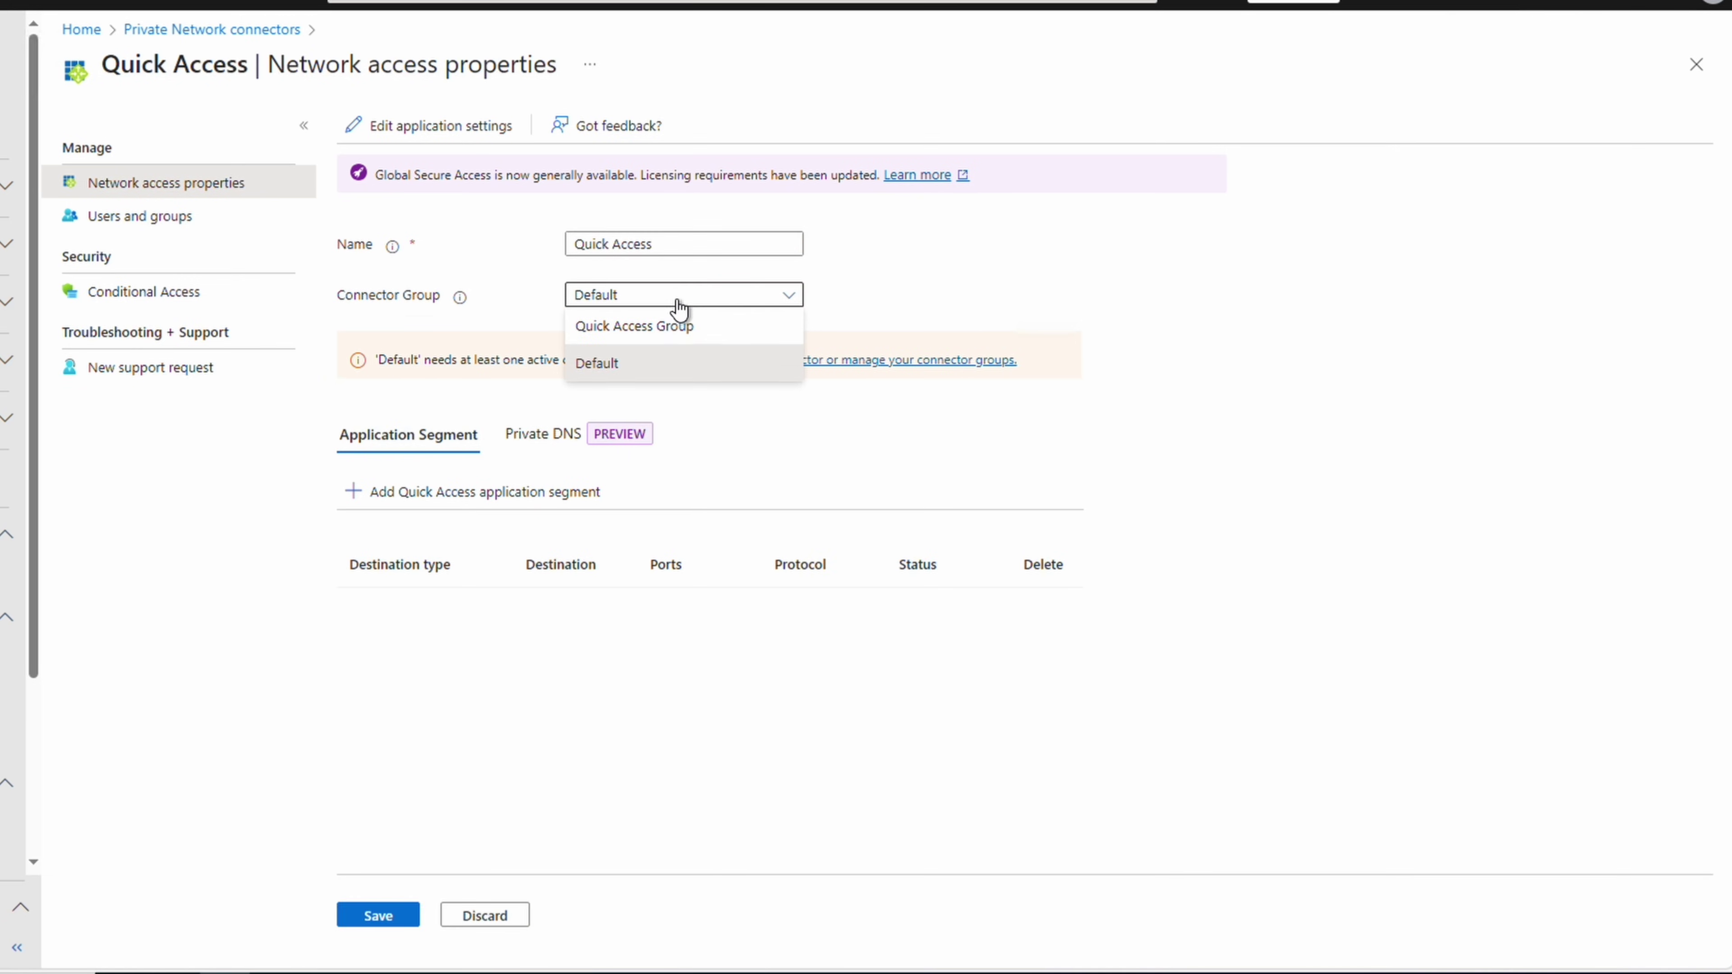
{"action": "left_click", "coordinate": [720, 335]}
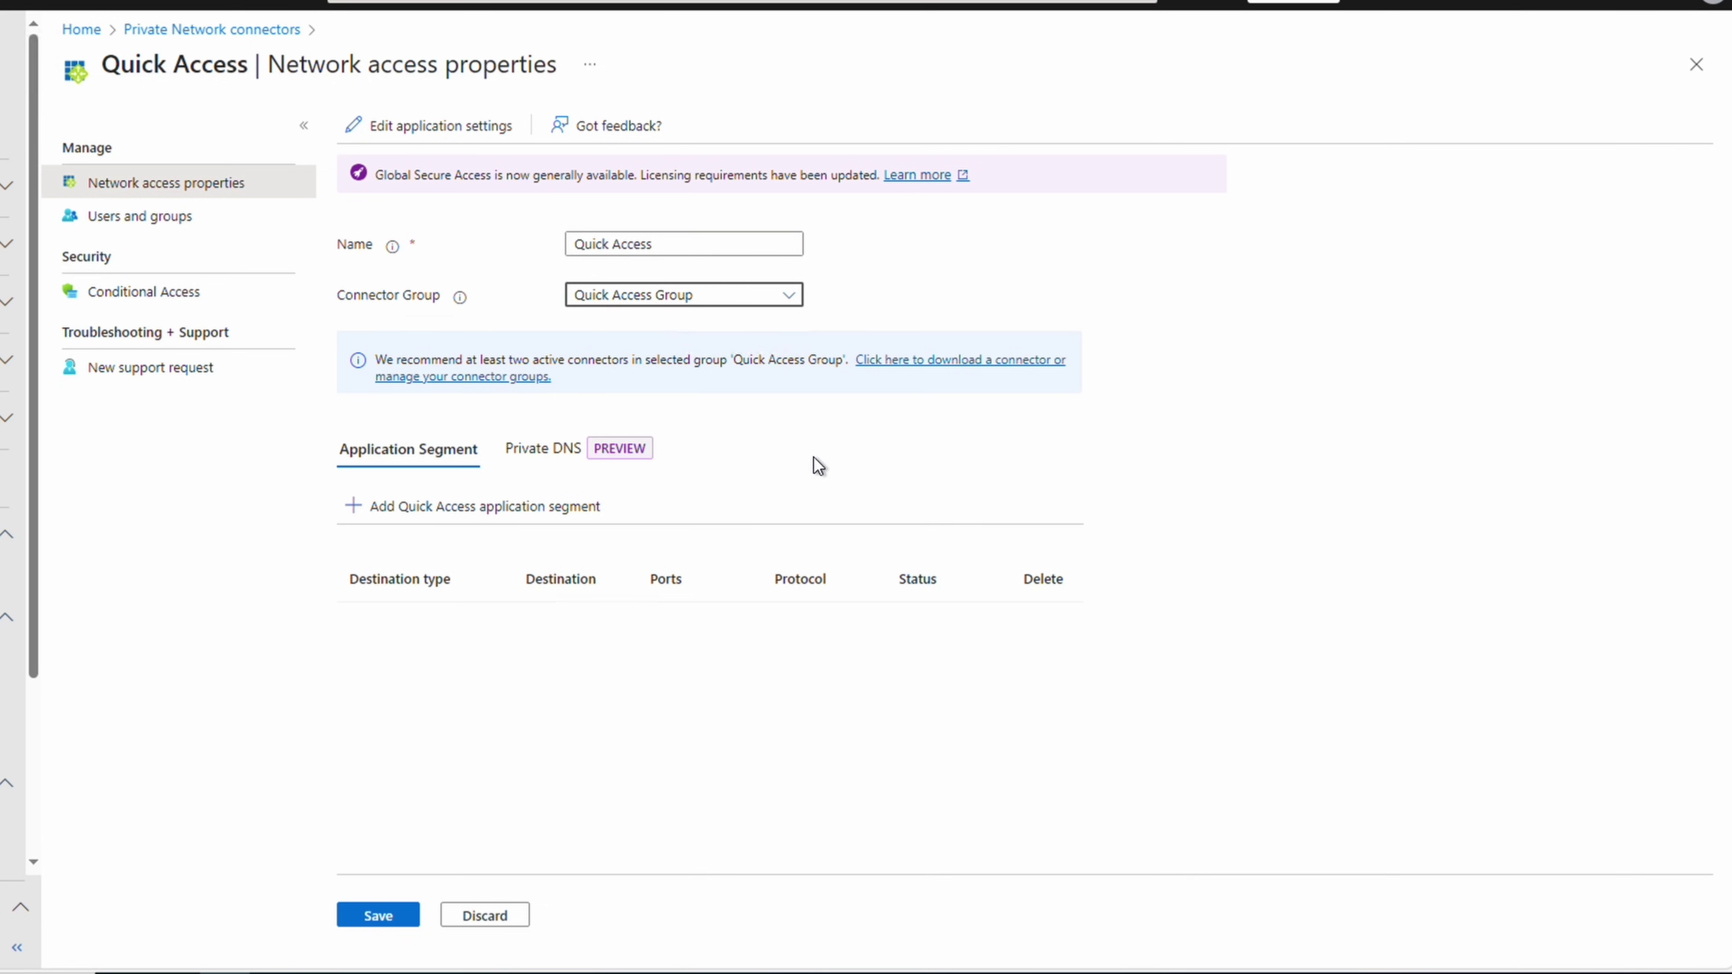
{"action": "left_click", "coordinate": [378, 916]}
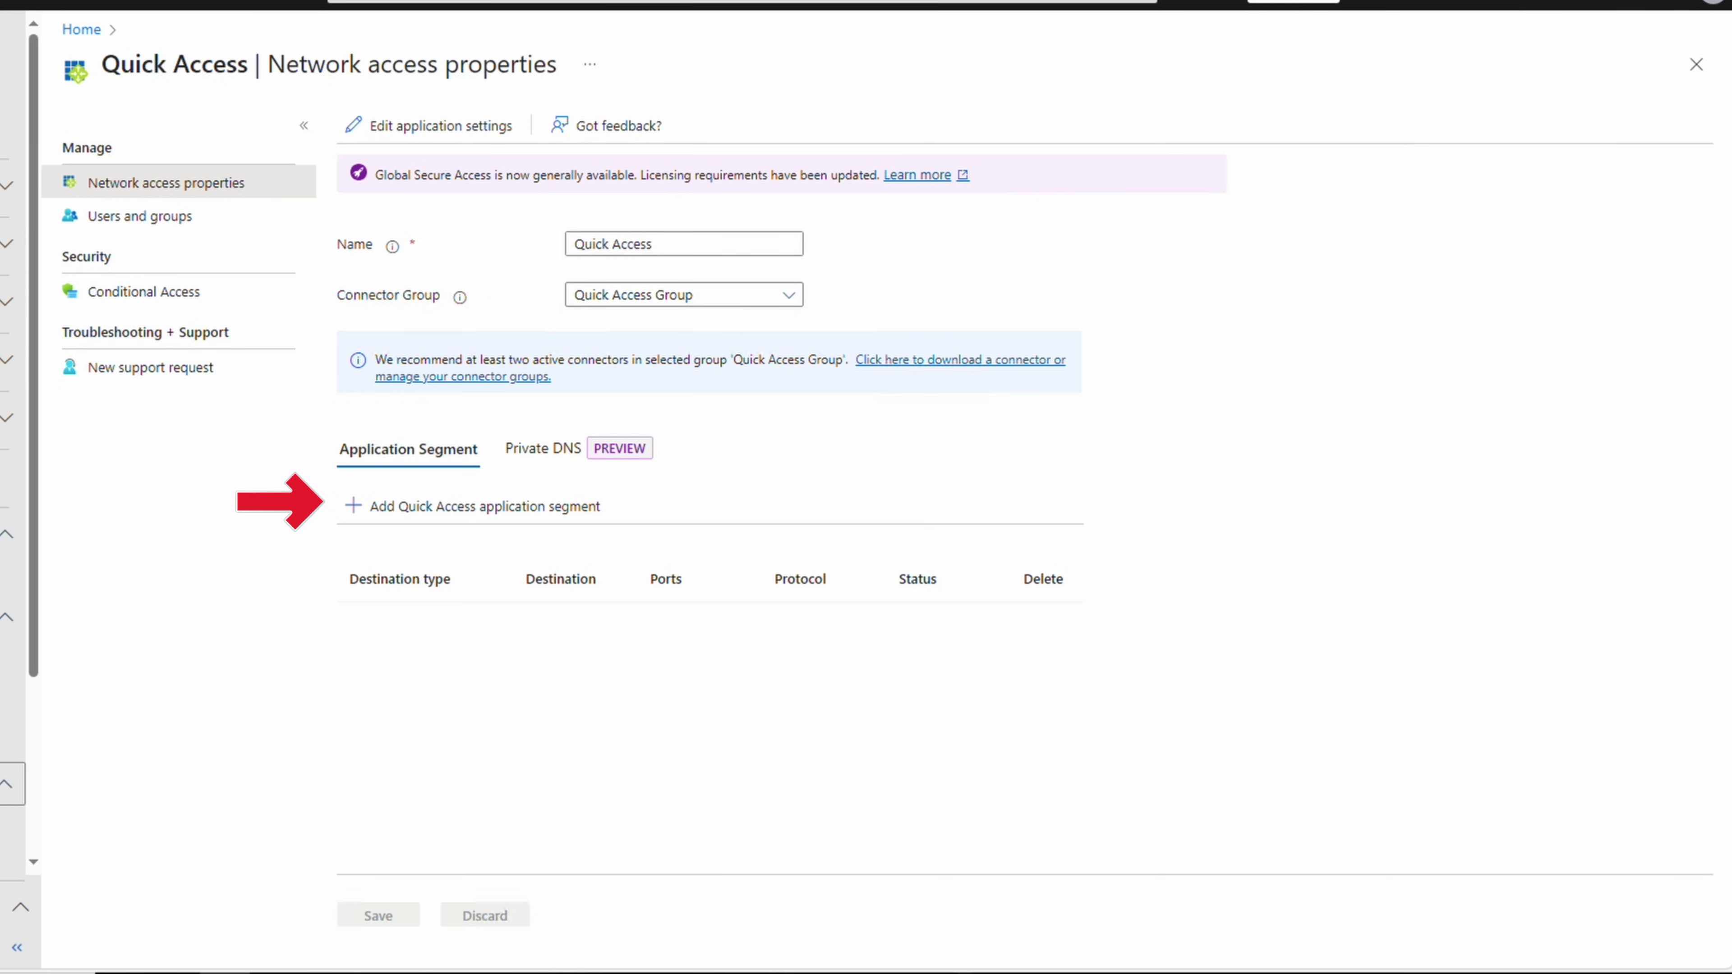
Add an IP address segment 172.16.0.4 on TCP ports 80,443
{"action": "left_click", "coordinate": [544, 511]}
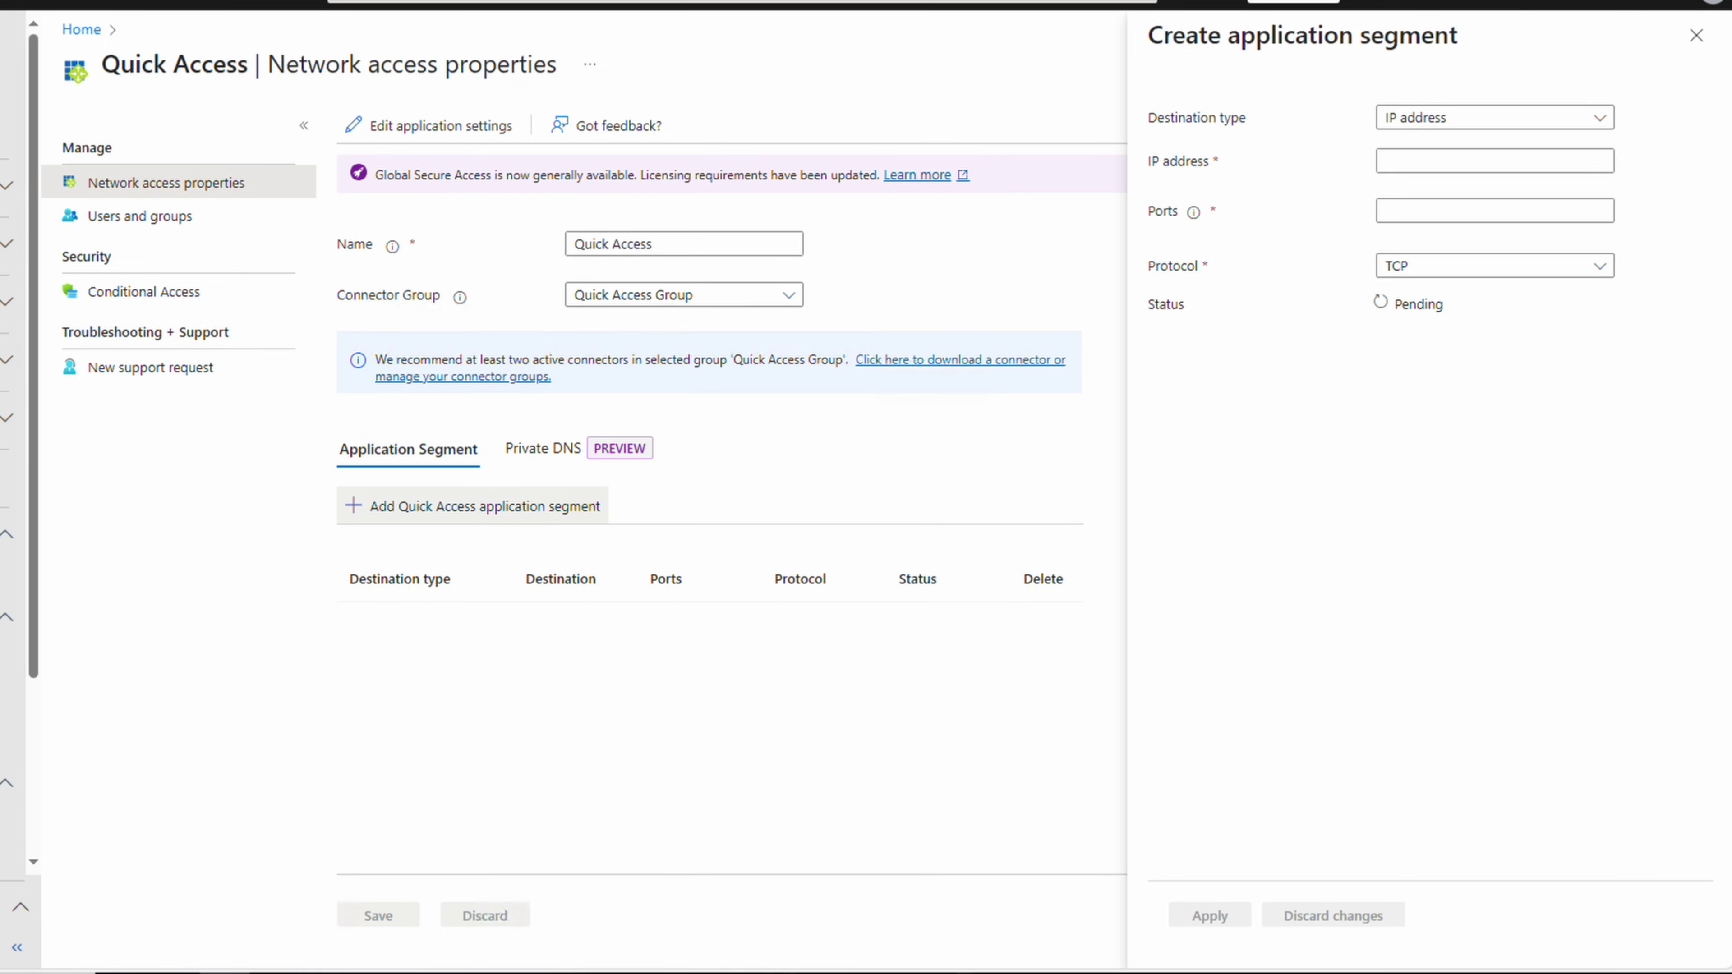
{"action": "left_click", "coordinate": [1608, 123]}
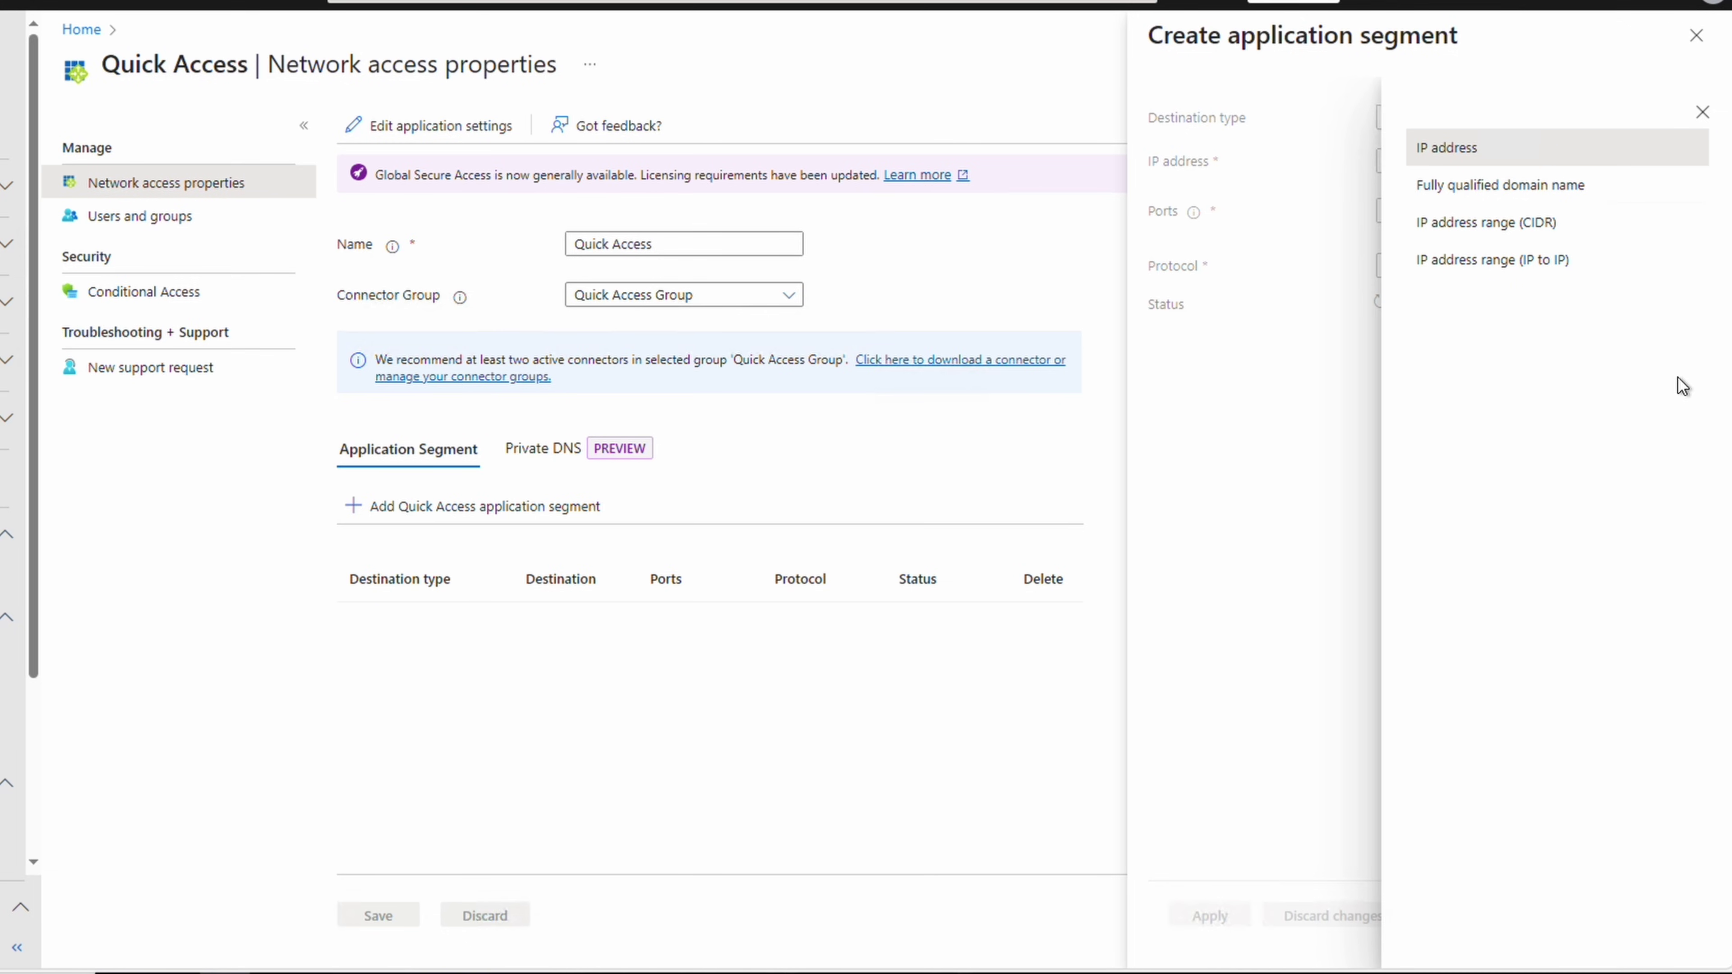
{"action": "left_click", "coordinate": [1577, 156]}
{"action": "left_click", "coordinate": [1576, 160]}
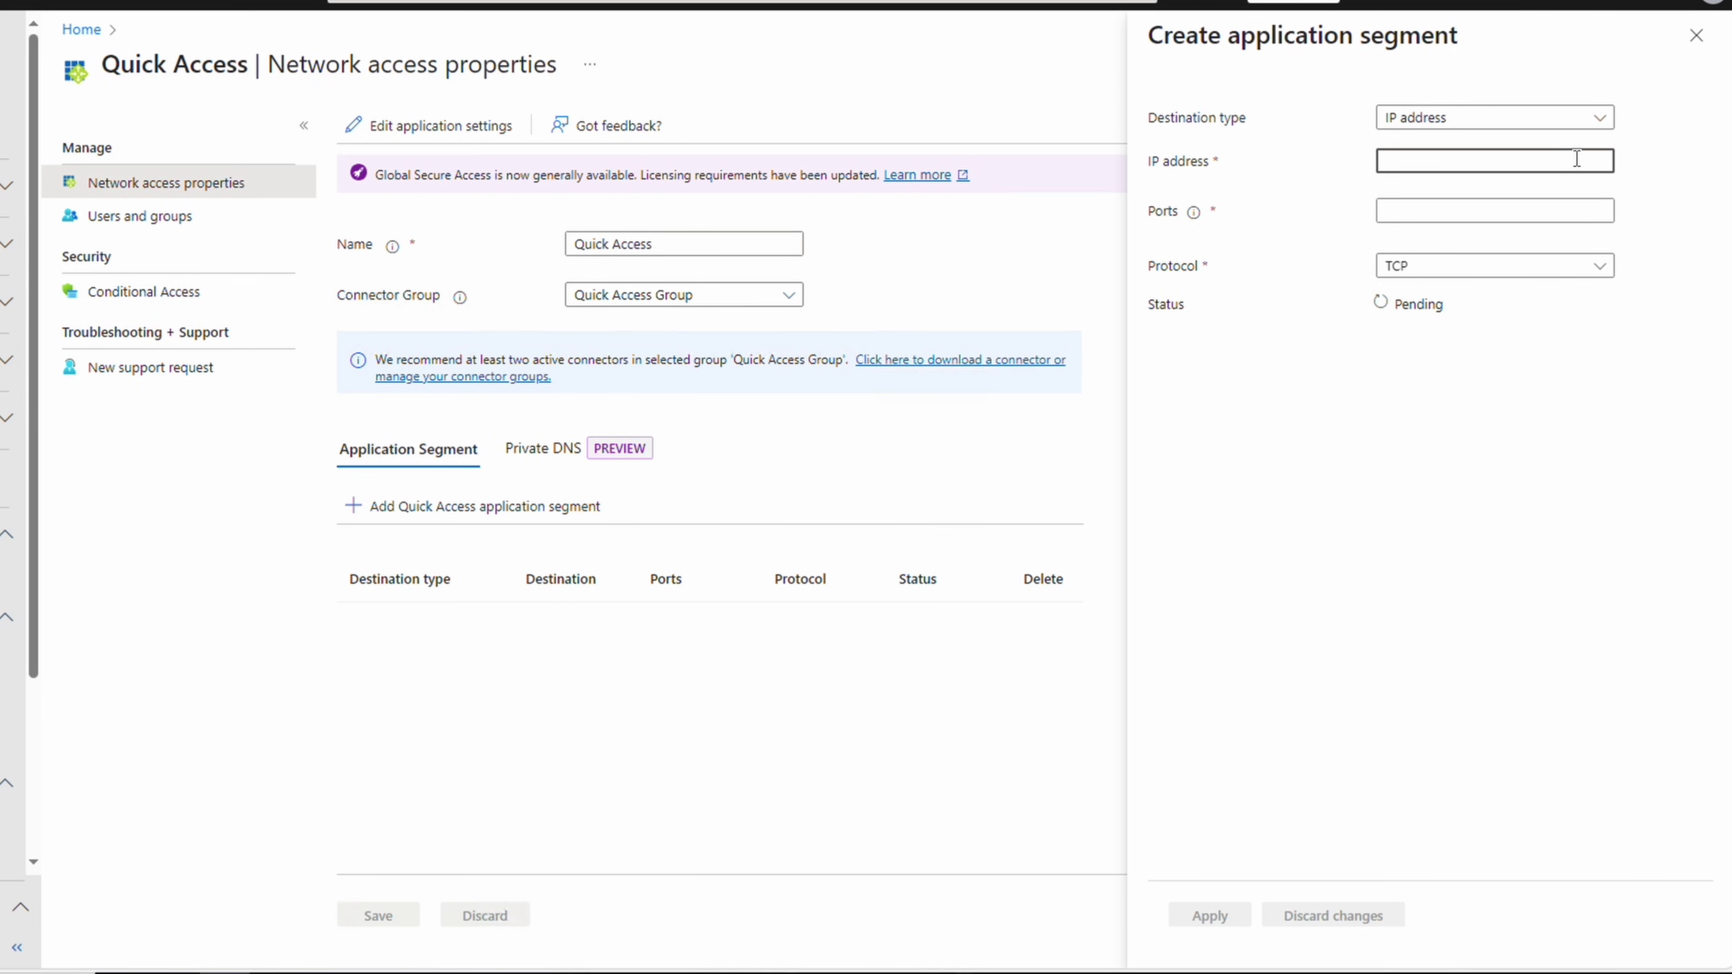
{"action": "type", "text": "17"}
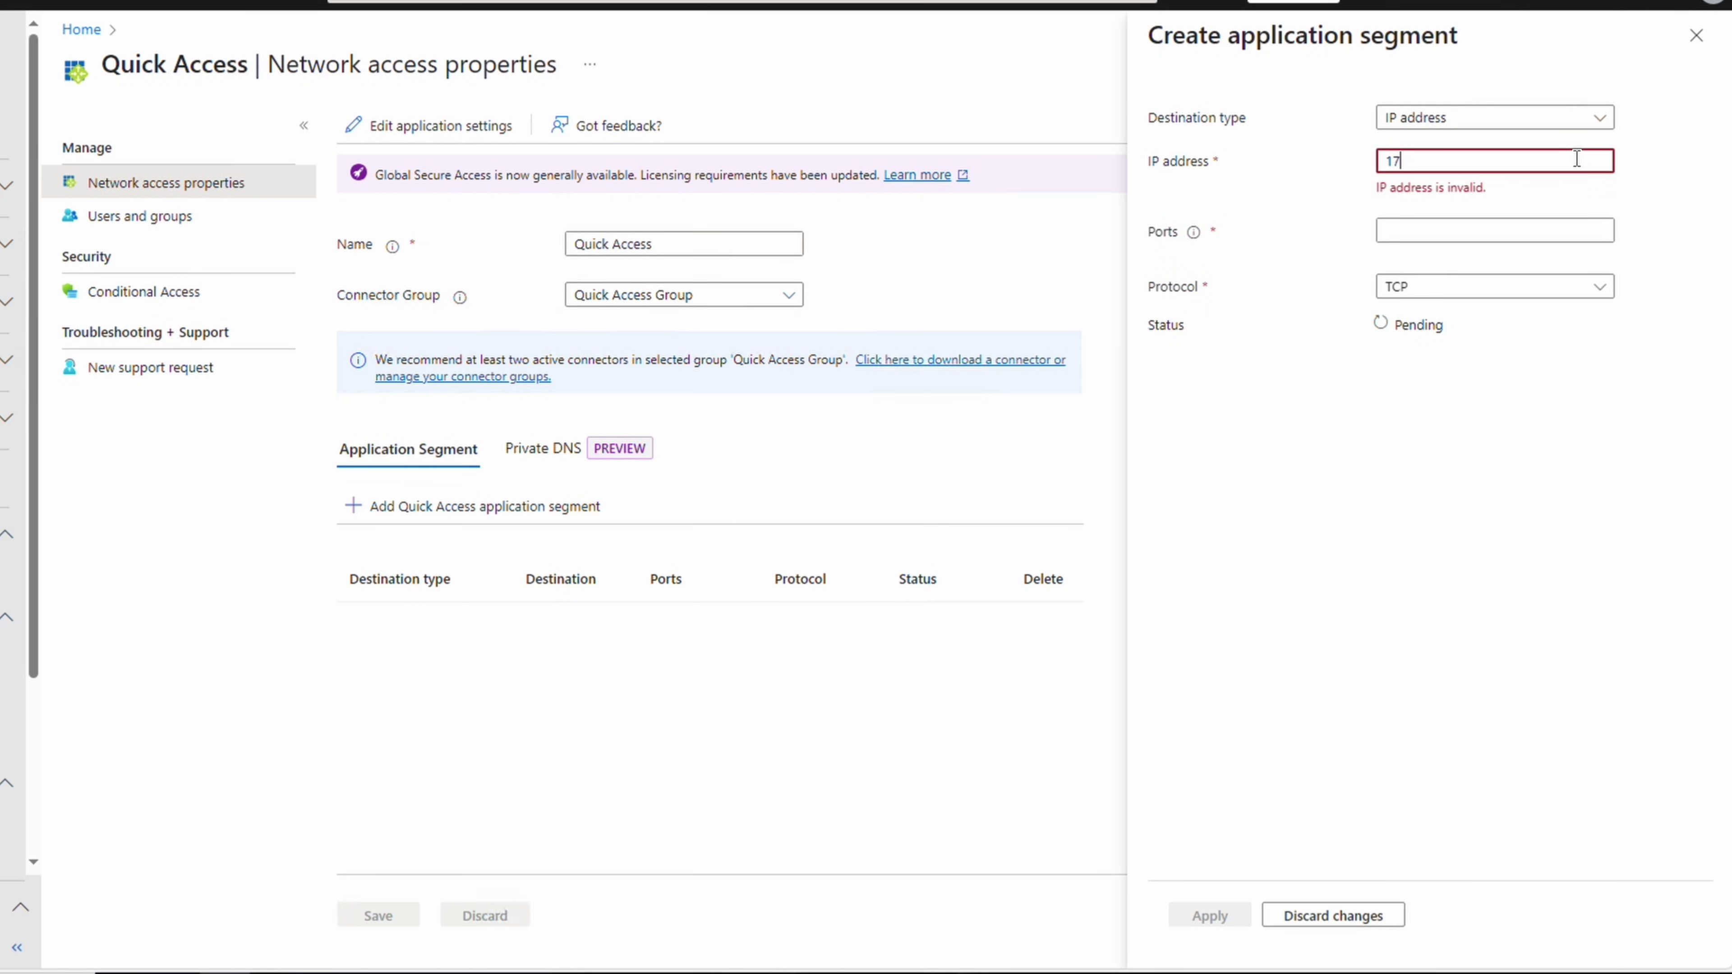
{"action": "type", "text": "2.16.0.4"}
{"action": "left_click", "coordinate": [1554, 205]}
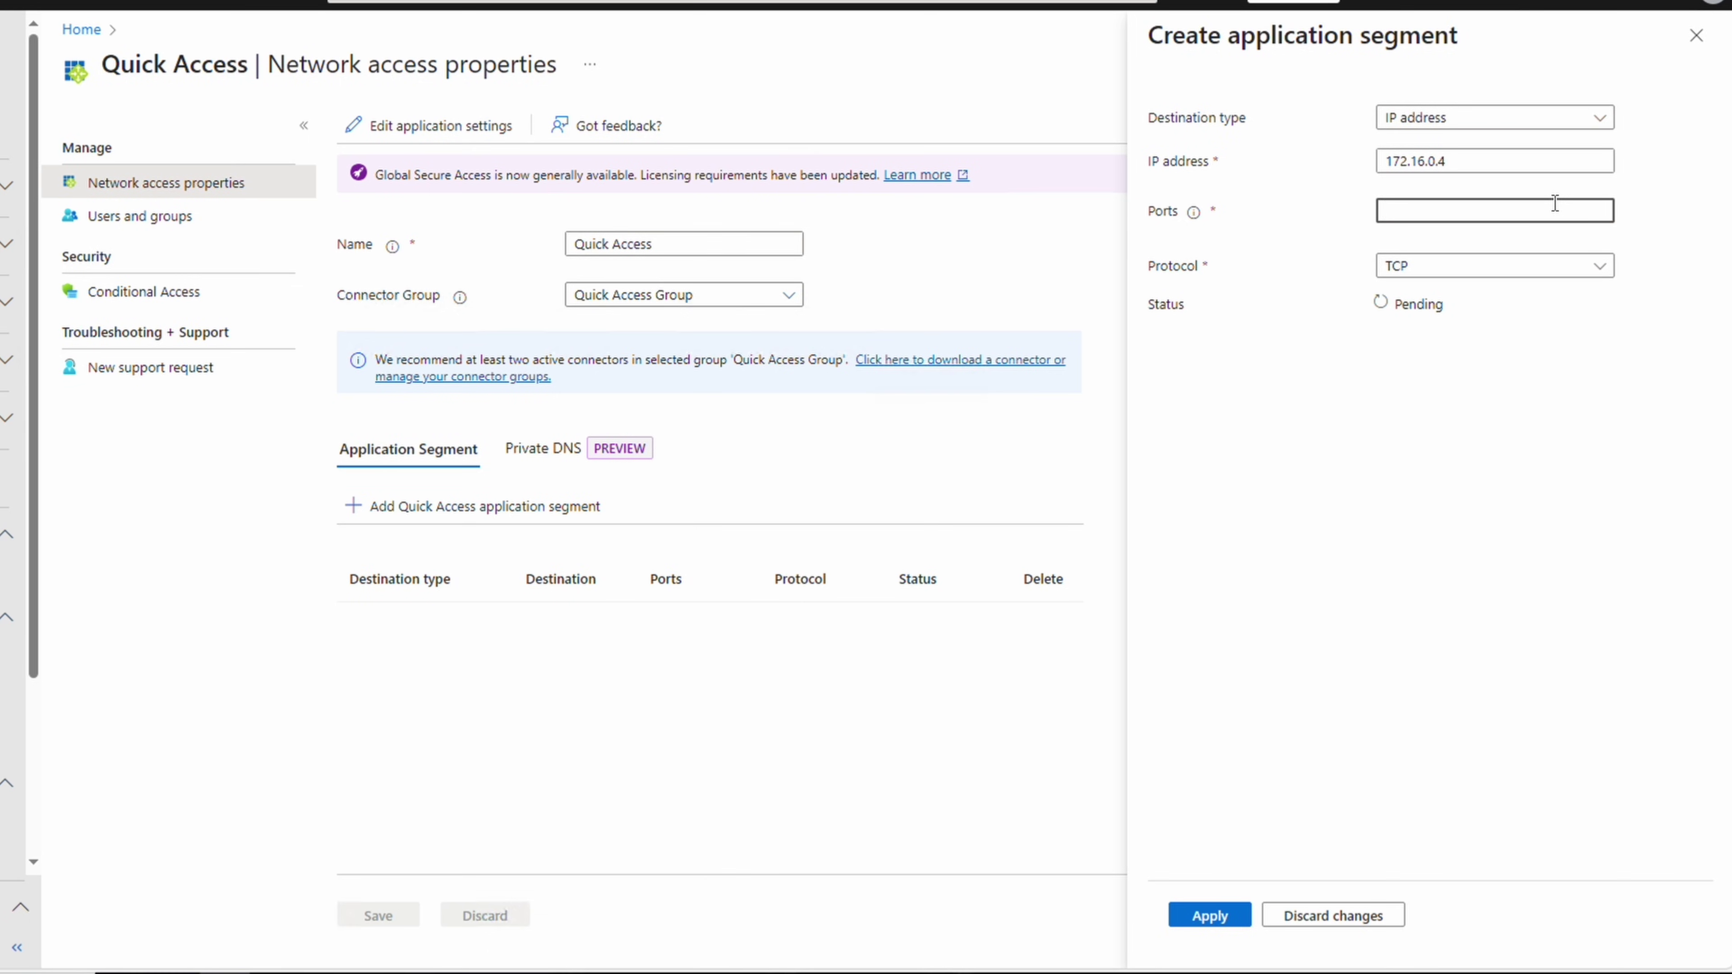
{"action": "type", "text": "80,443"}
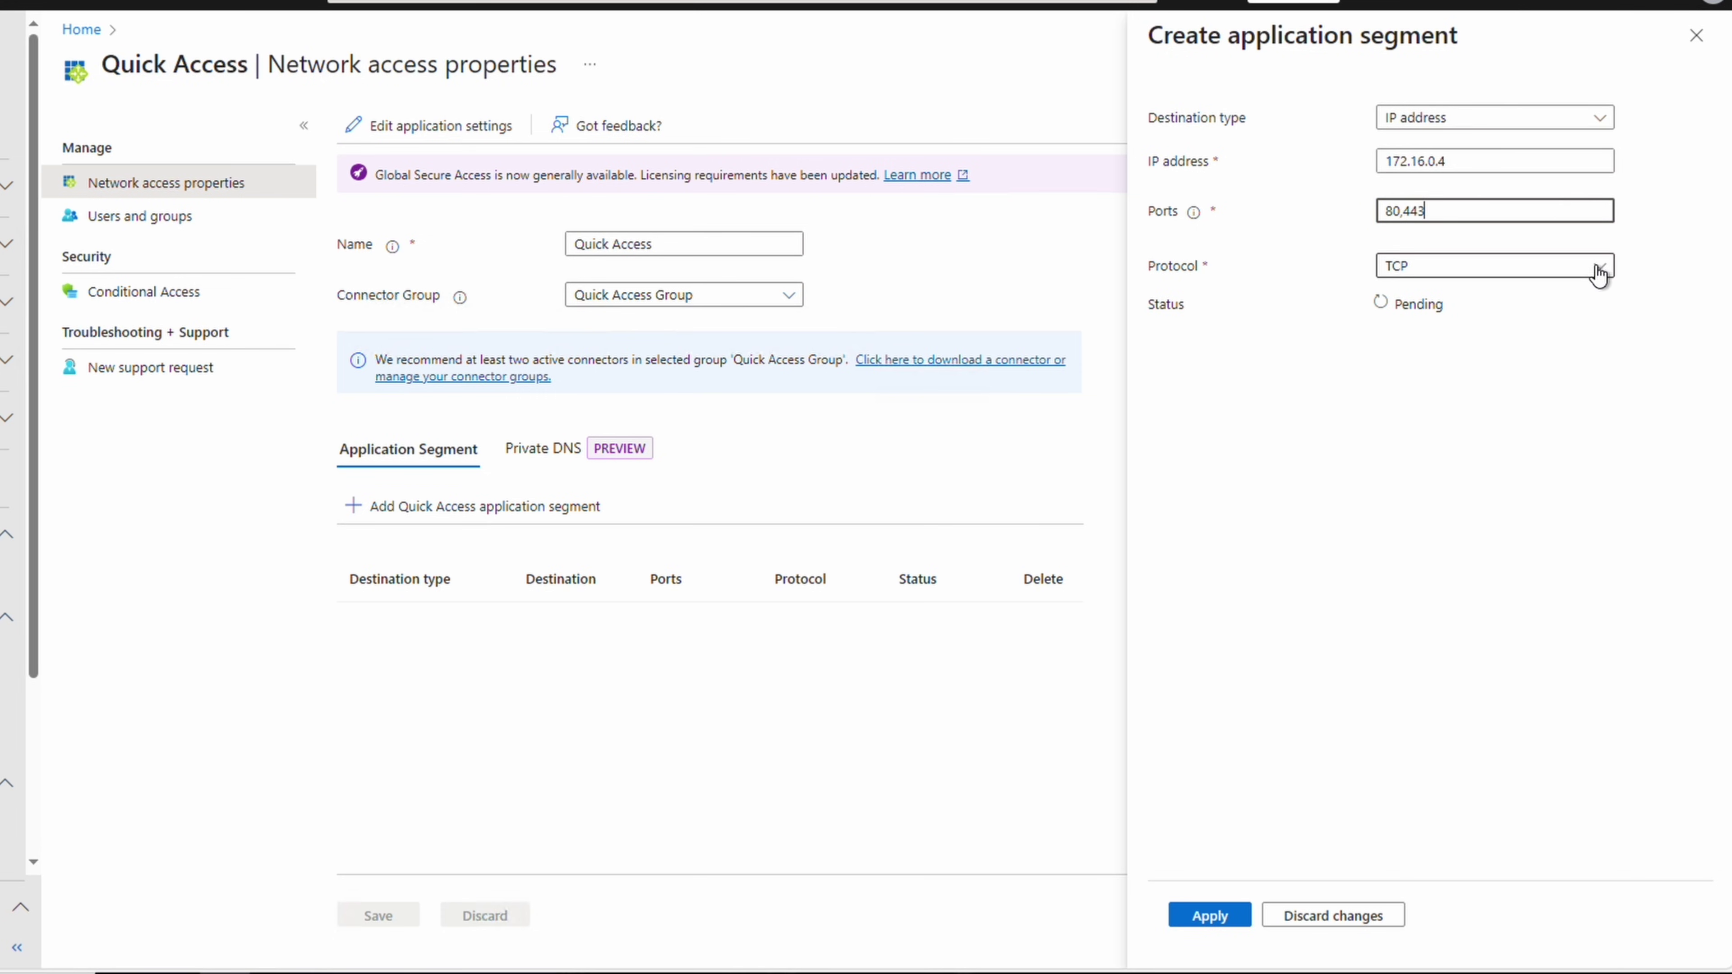
{"action": "left_click", "coordinate": [1600, 271]}
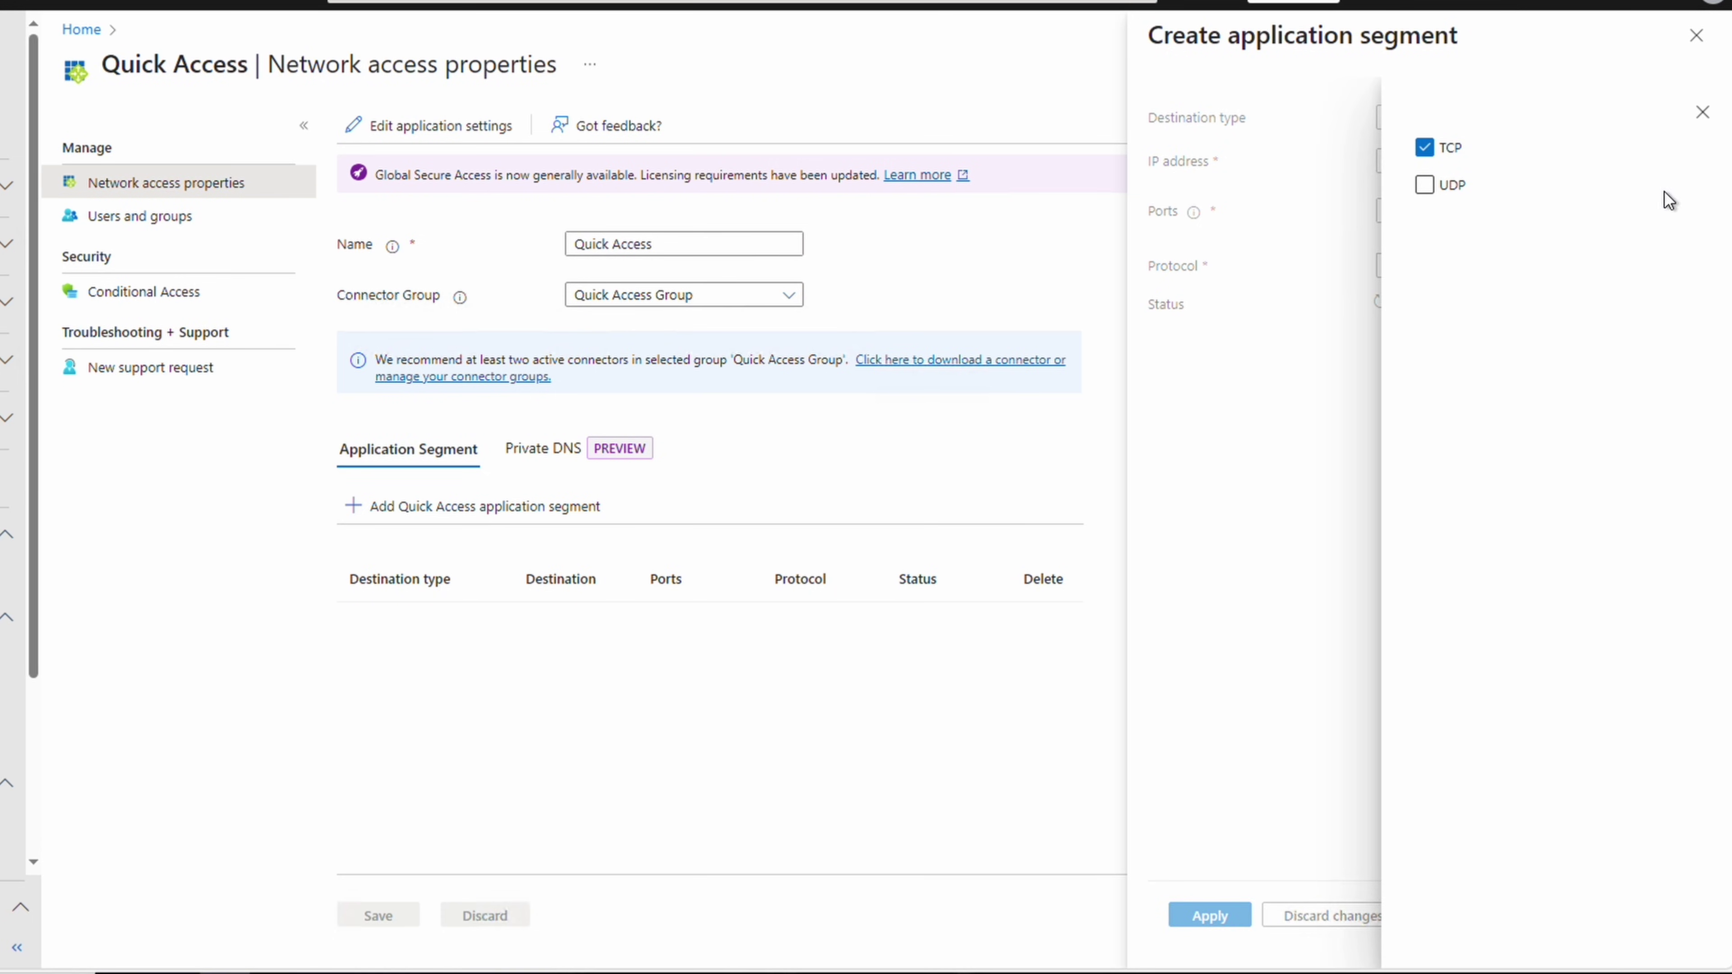
{"action": "left_click", "coordinate": [1703, 112]}
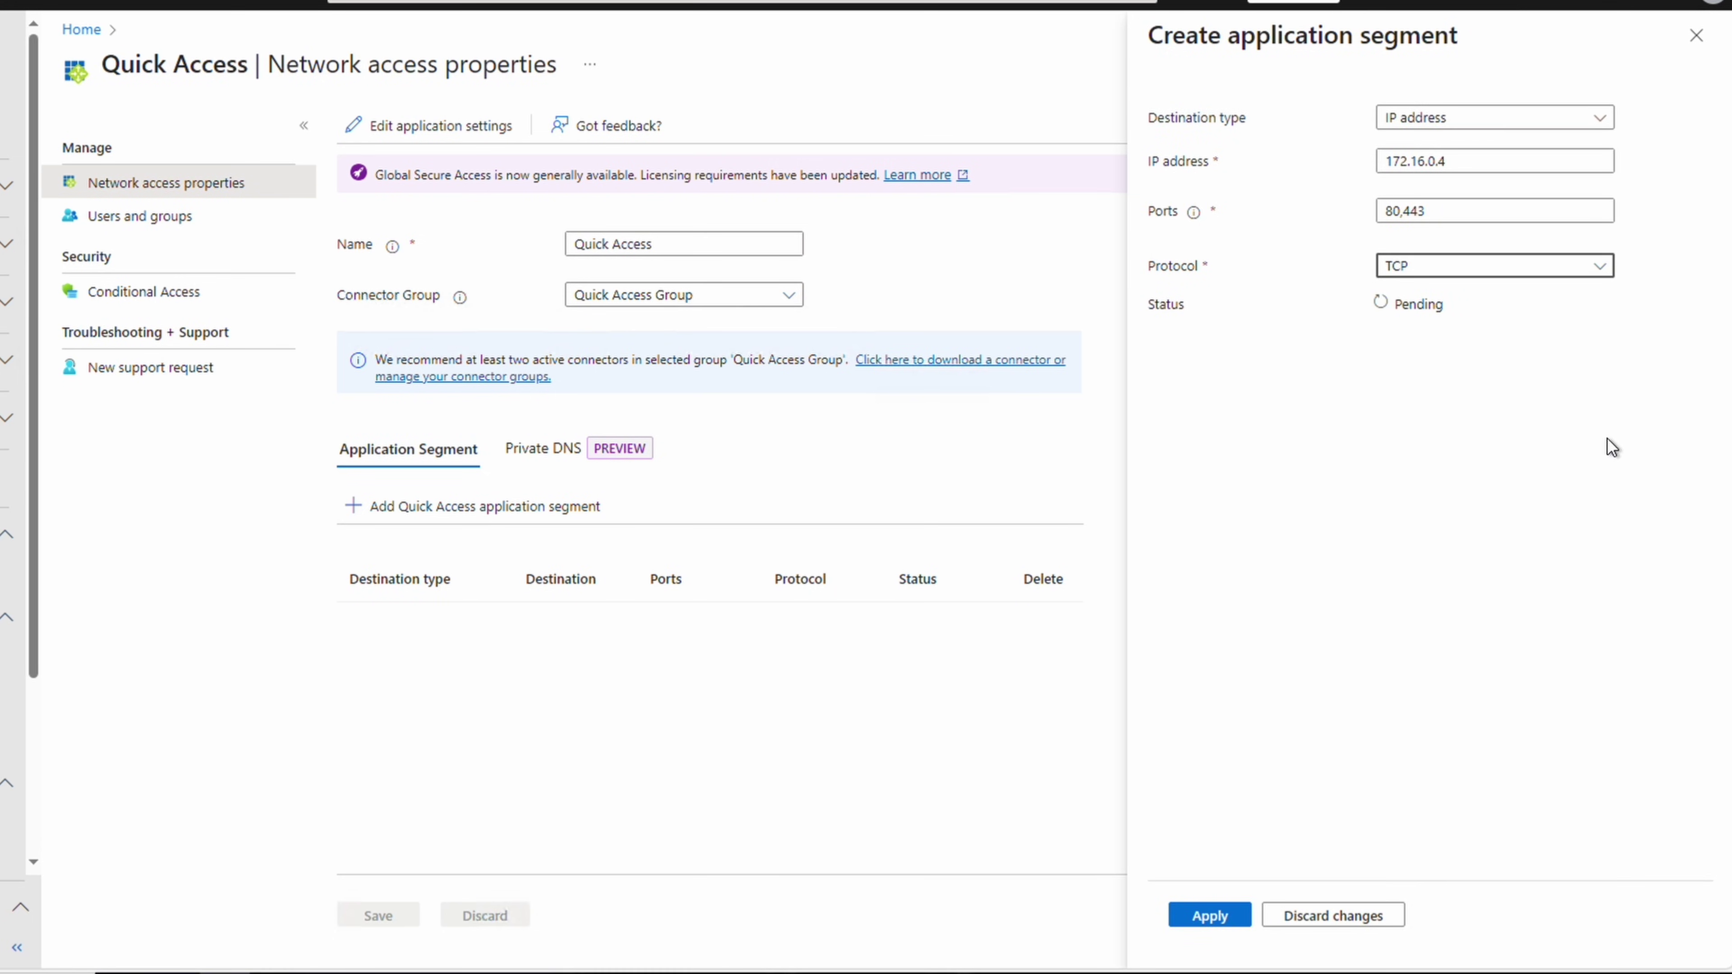
{"action": "left_click", "coordinate": [1203, 916]}
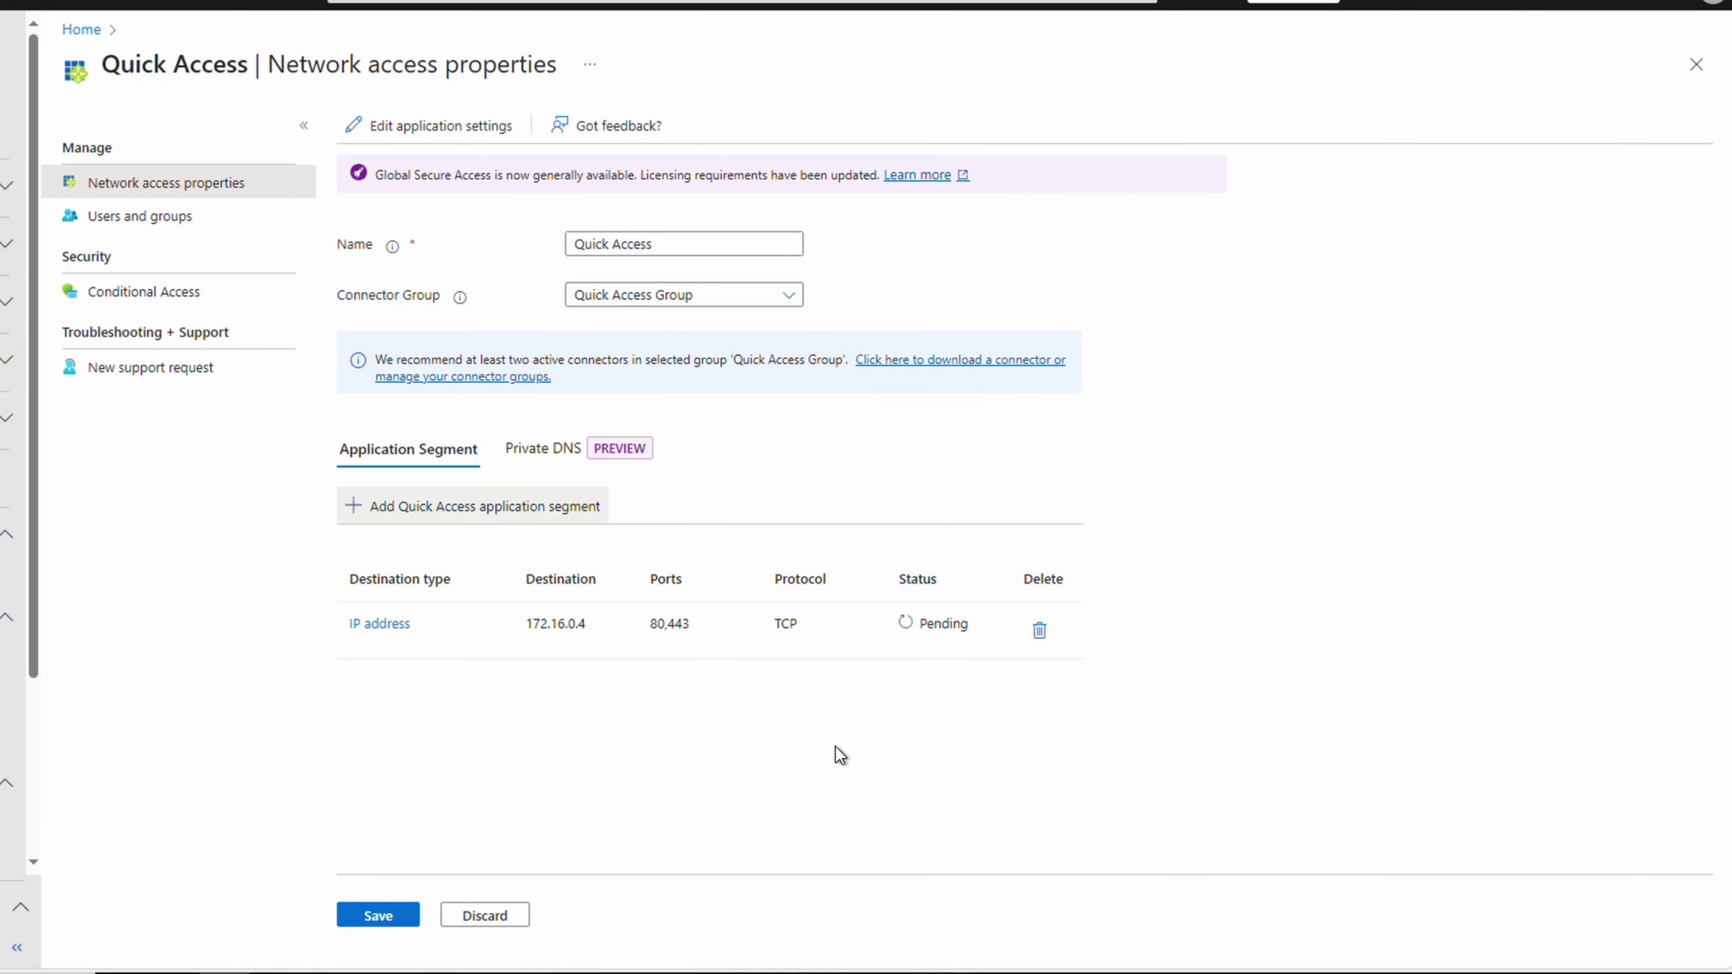
Add an FQDN segment web2.privateaccess.local on ports 80,443 and save both segments
{"action": "left_click", "coordinate": [561, 513]}
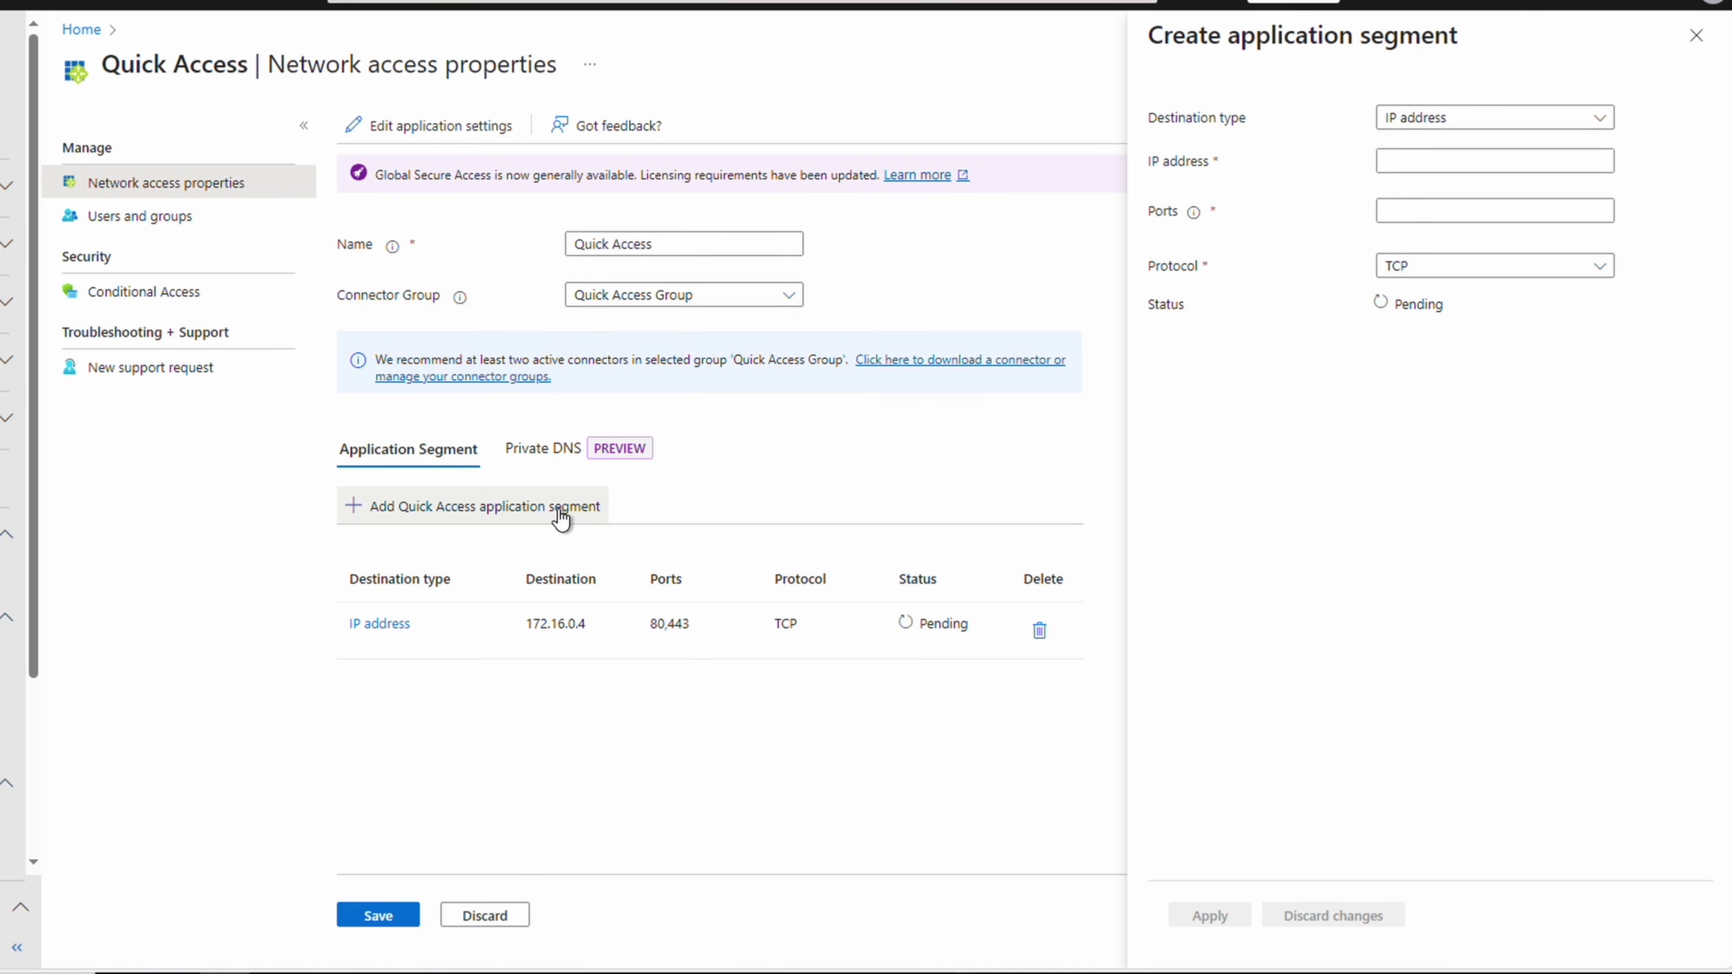
{"action": "left_click", "coordinate": [1598, 117]}
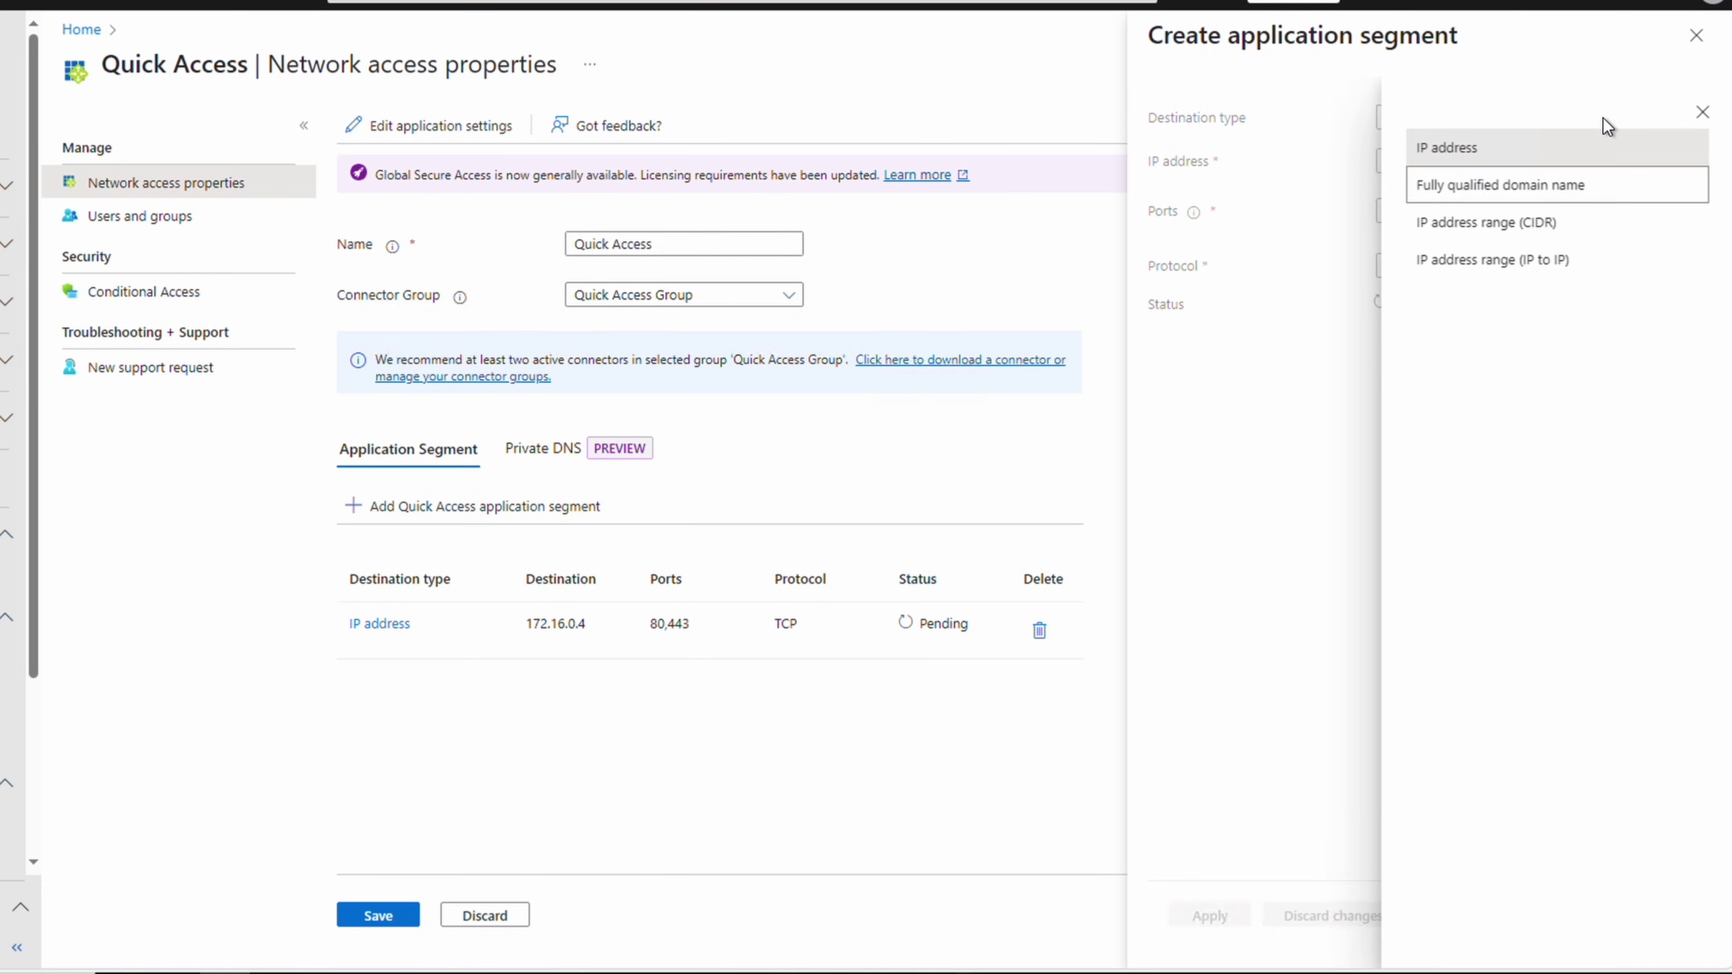
{"action": "left_click", "coordinate": [1576, 186]}
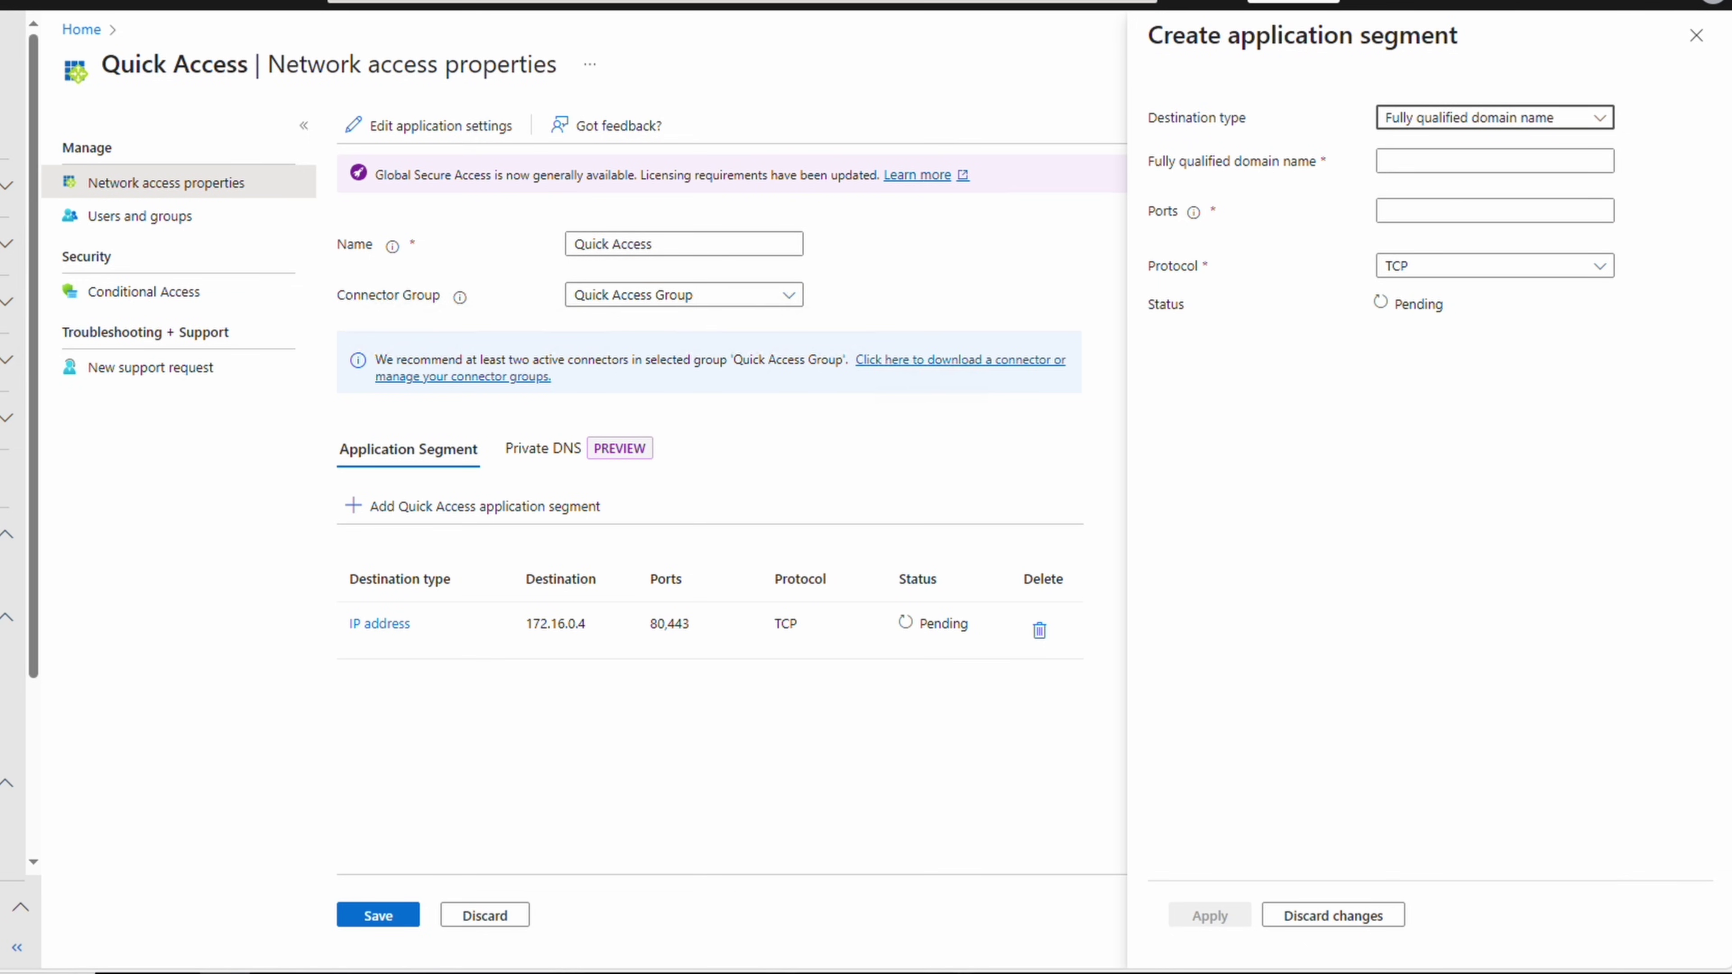
{"action": "left_click", "coordinate": [1493, 162]}
{"action": "type", "text": "web2.privateaccess.local"}
{"action": "left_click", "coordinate": [1488, 208]}
{"action": "type", "text": "80,"}
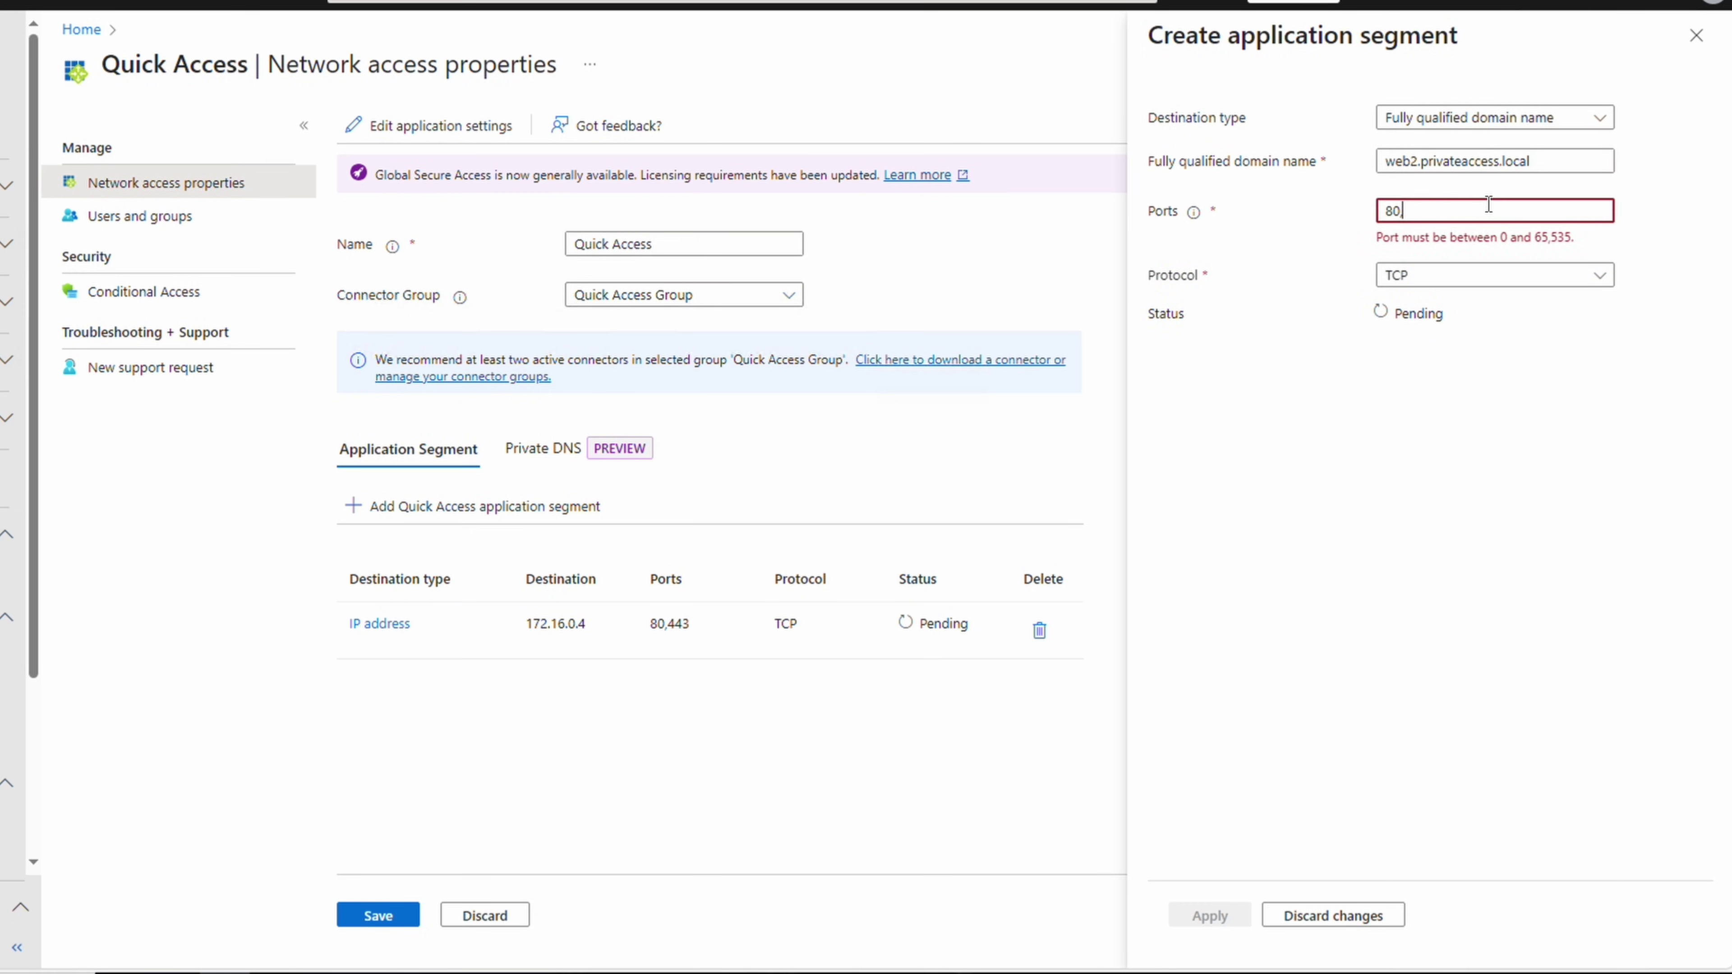
{"action": "type", "text": "443"}
{"action": "left_click", "coordinate": [1206, 914]}
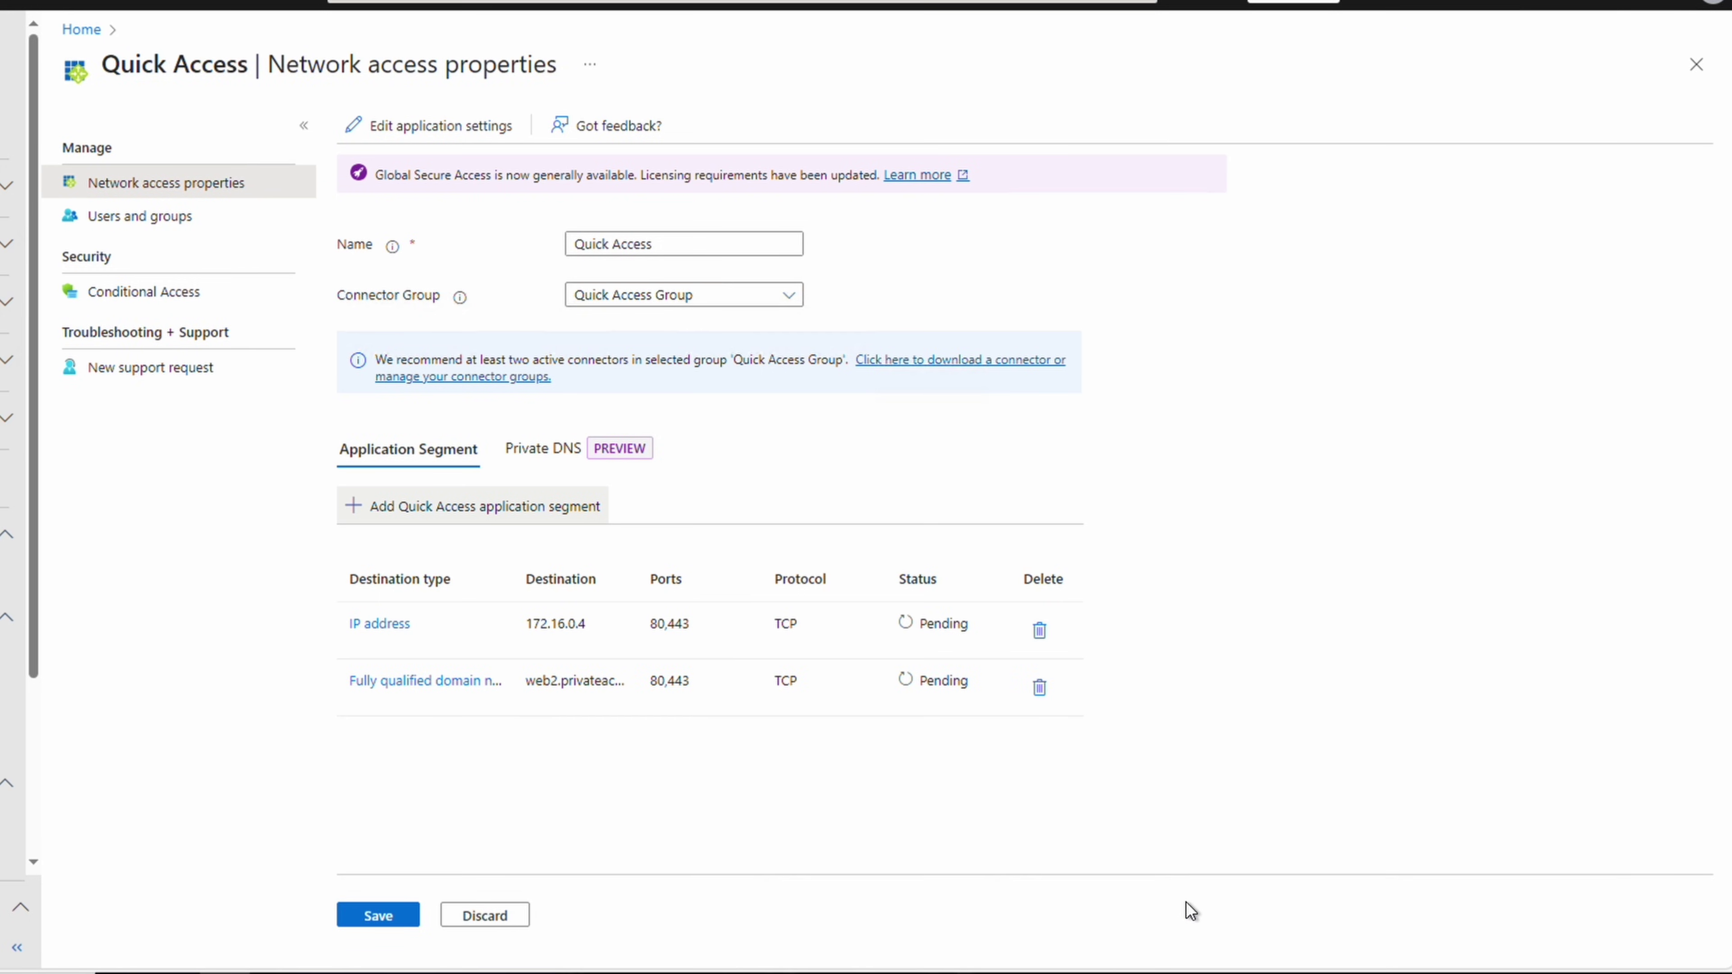
{"action": "left_click", "coordinate": [379, 921]}
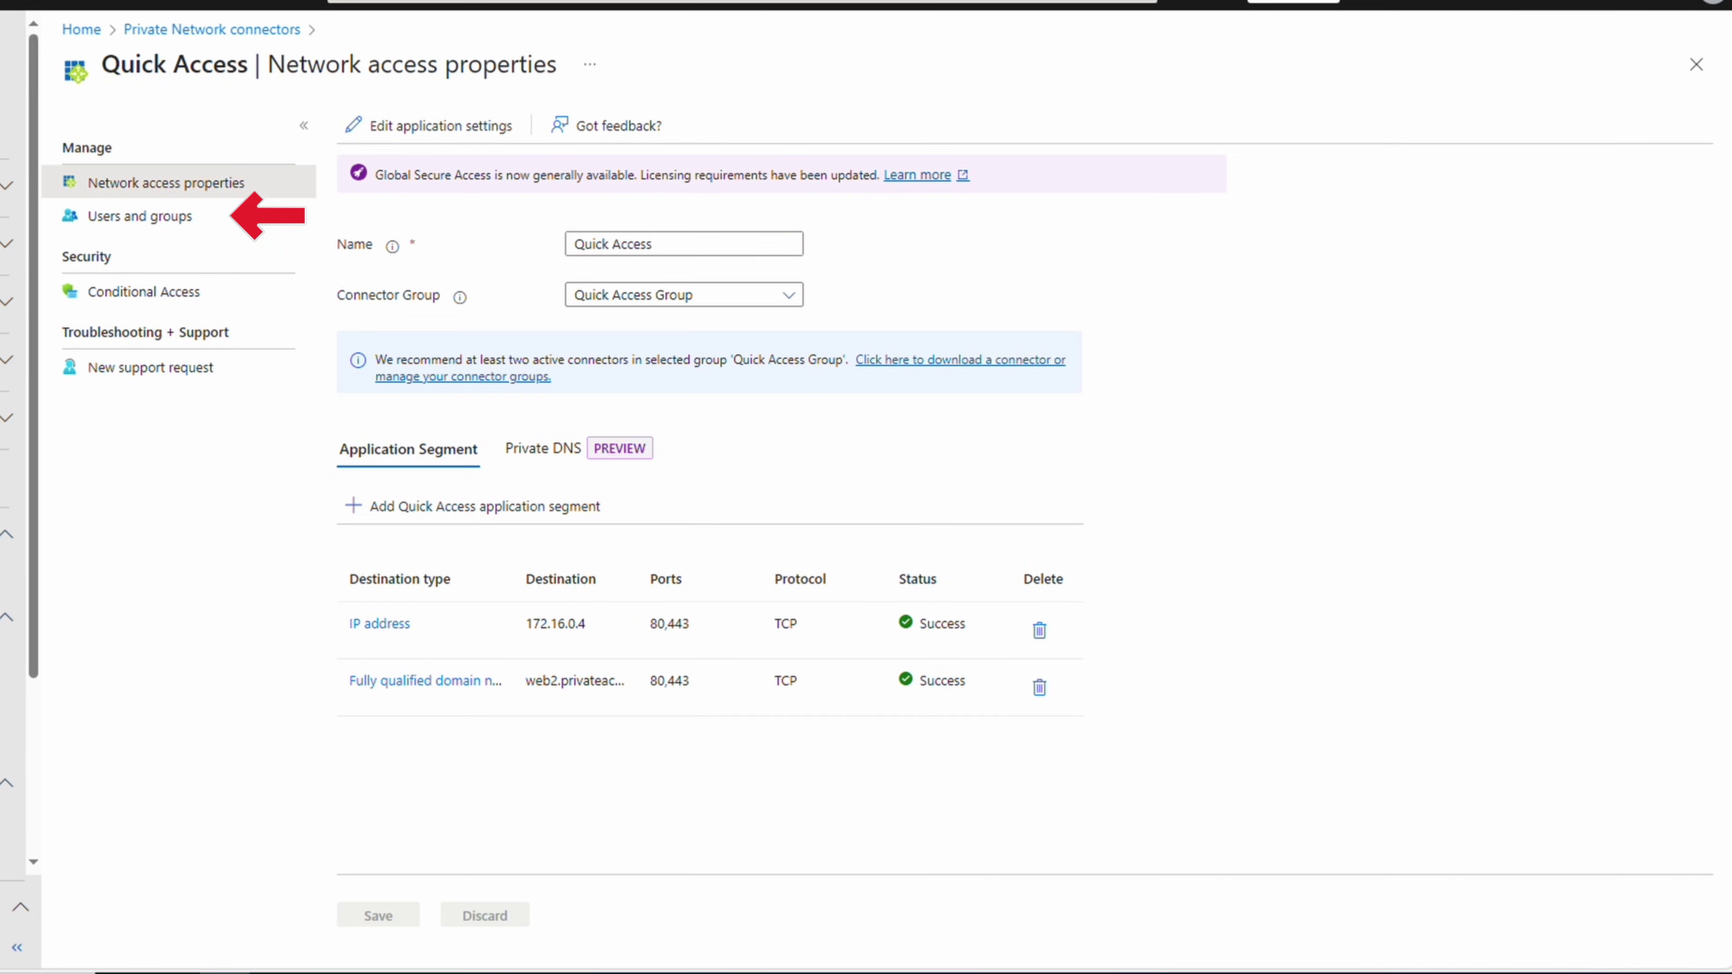
Add a Users and groups assignment selecting the AVDUsers group and assign it to Quick Access
{"action": "left_click", "coordinate": [168, 226]}
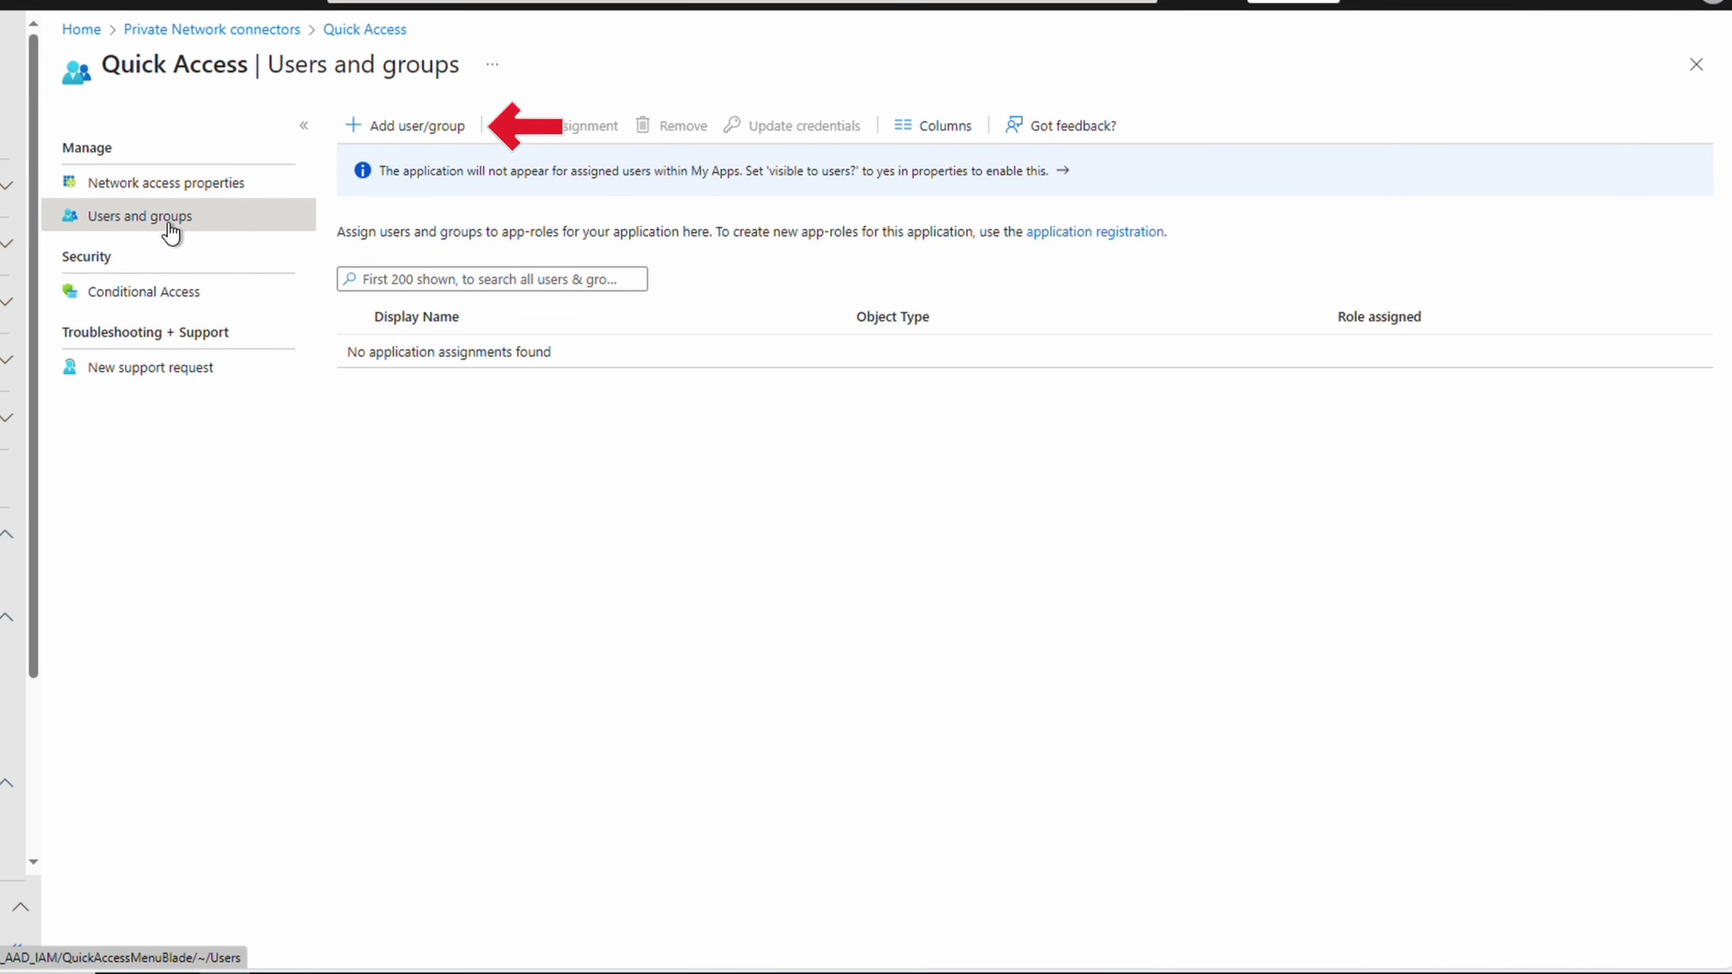
{"action": "left_click", "coordinate": [380, 128]}
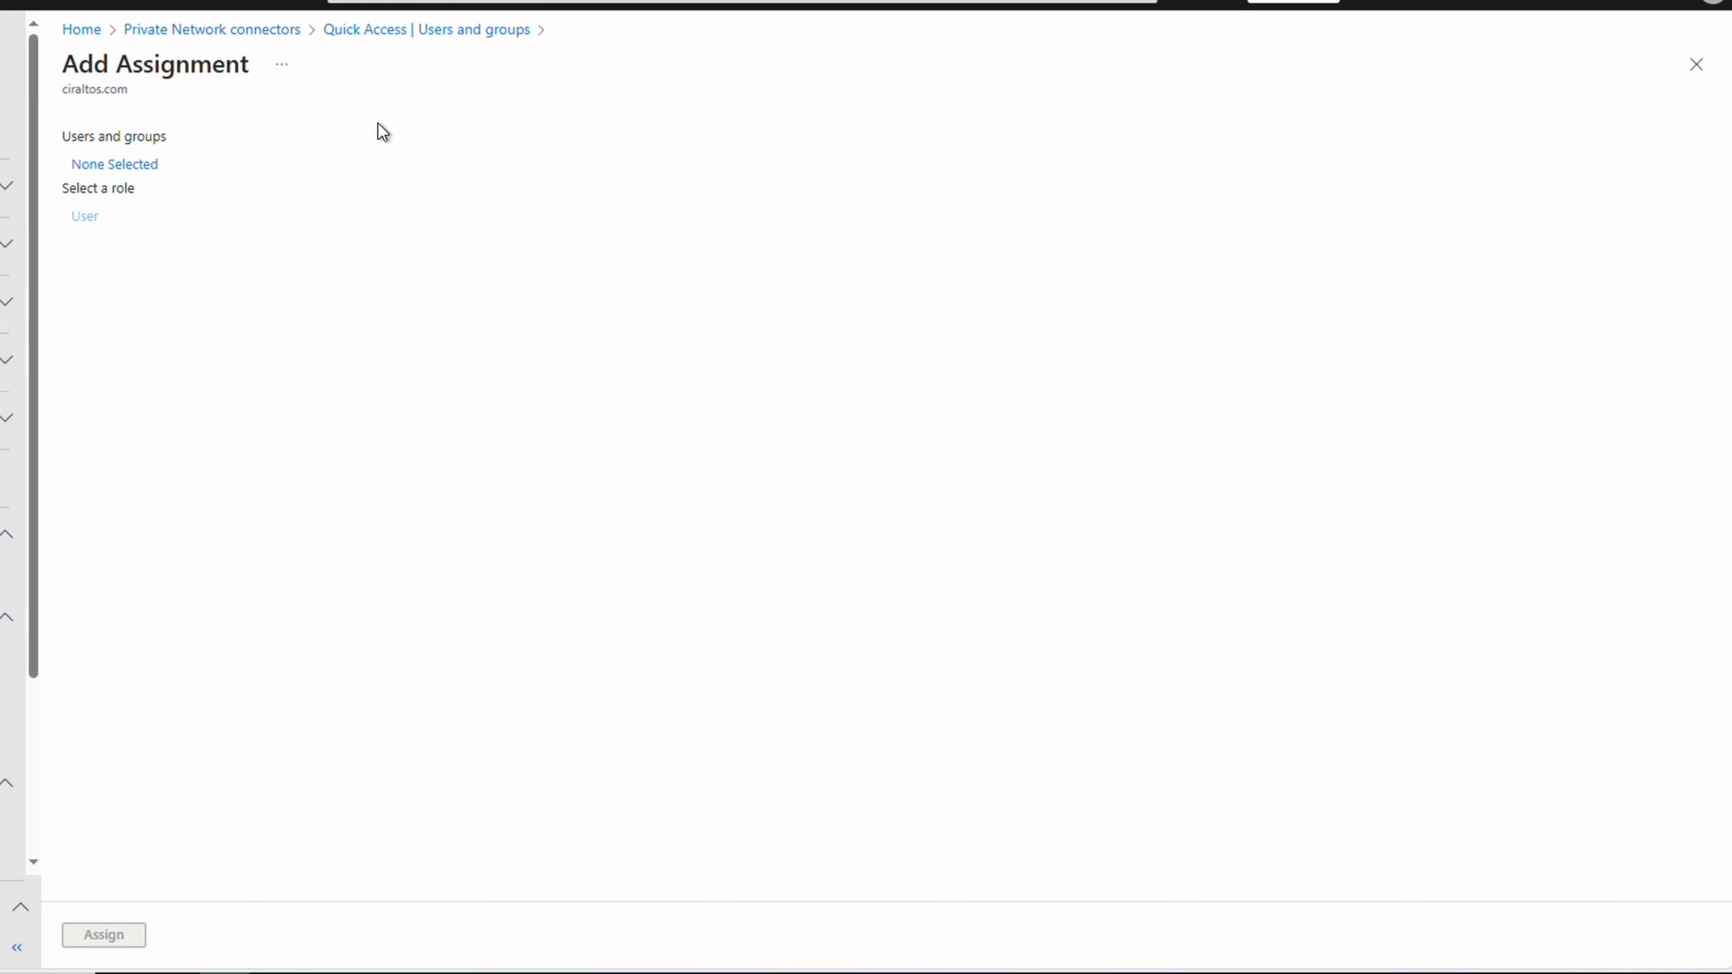
{"action": "left_click", "coordinate": [141, 168]}
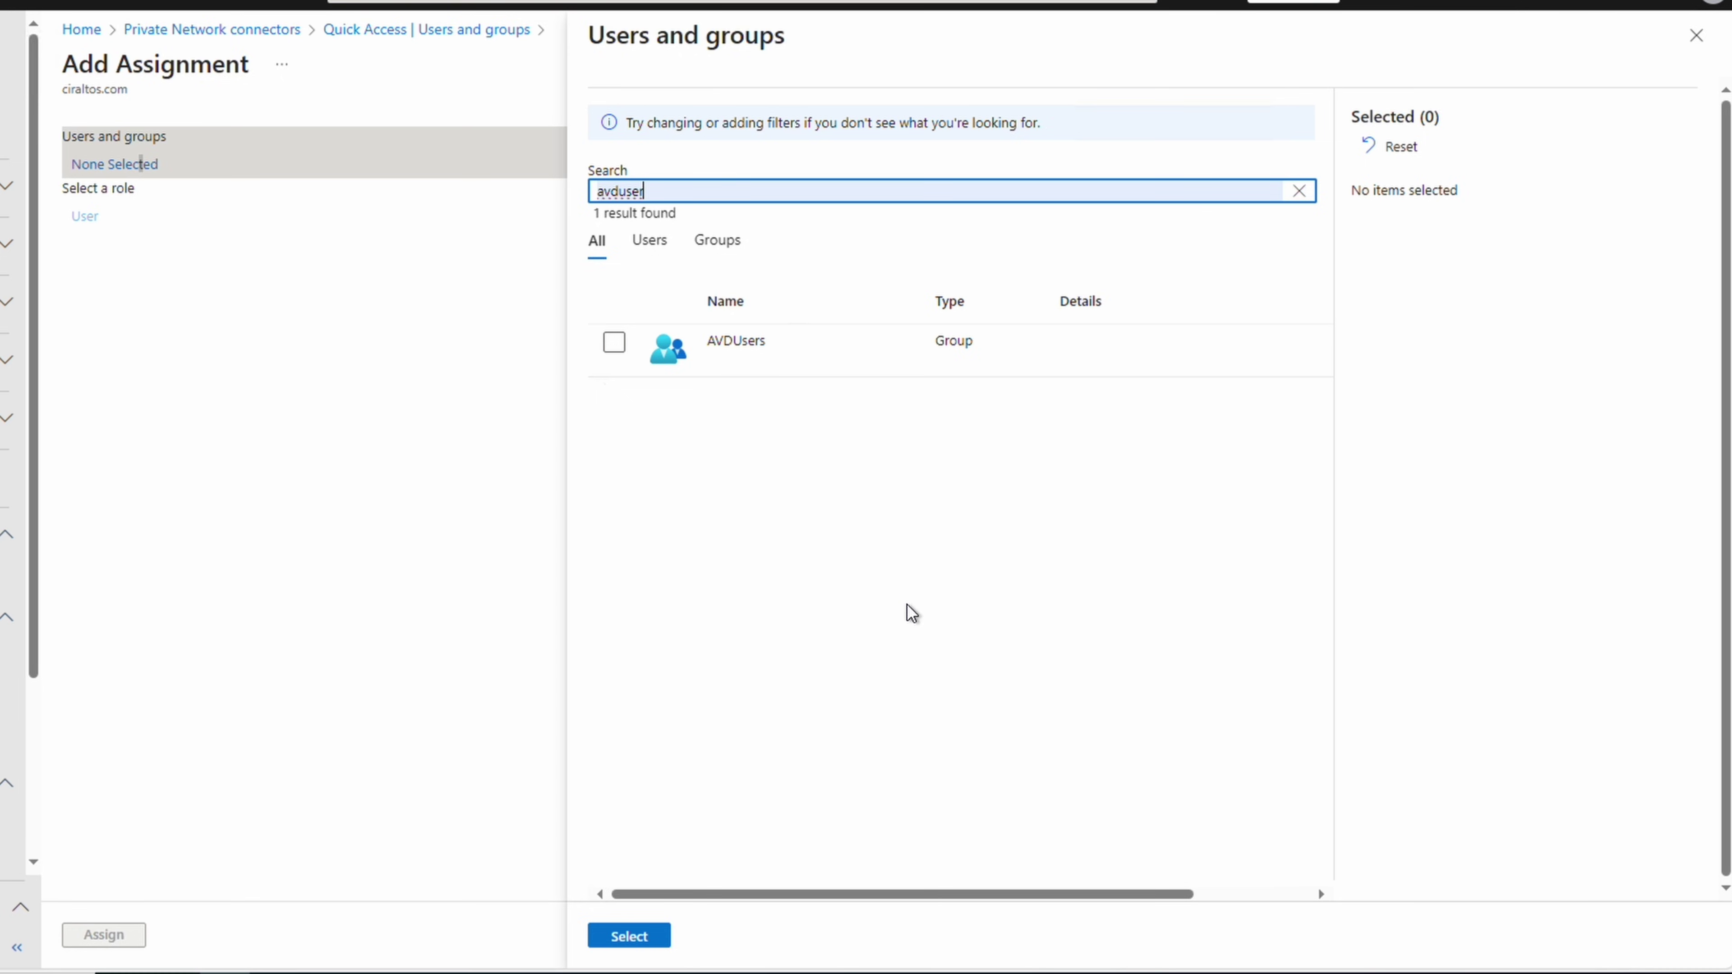
{"action": "left_click", "coordinate": [613, 342]}
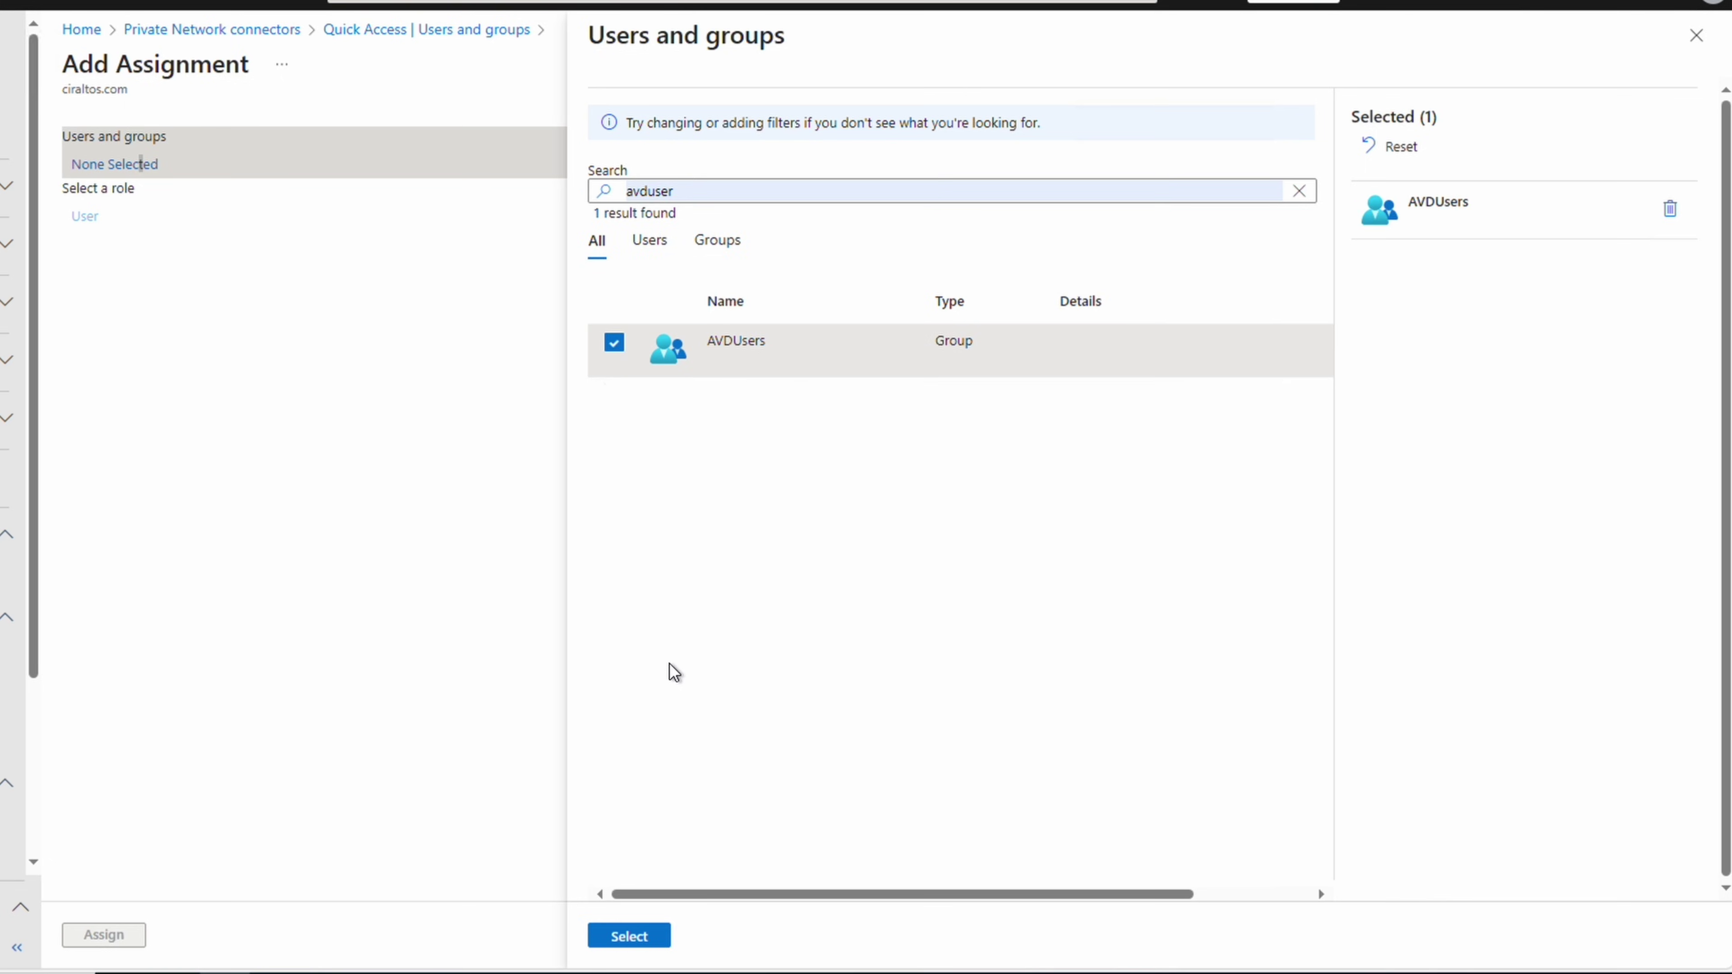
{"action": "left_click", "coordinate": [629, 927]}
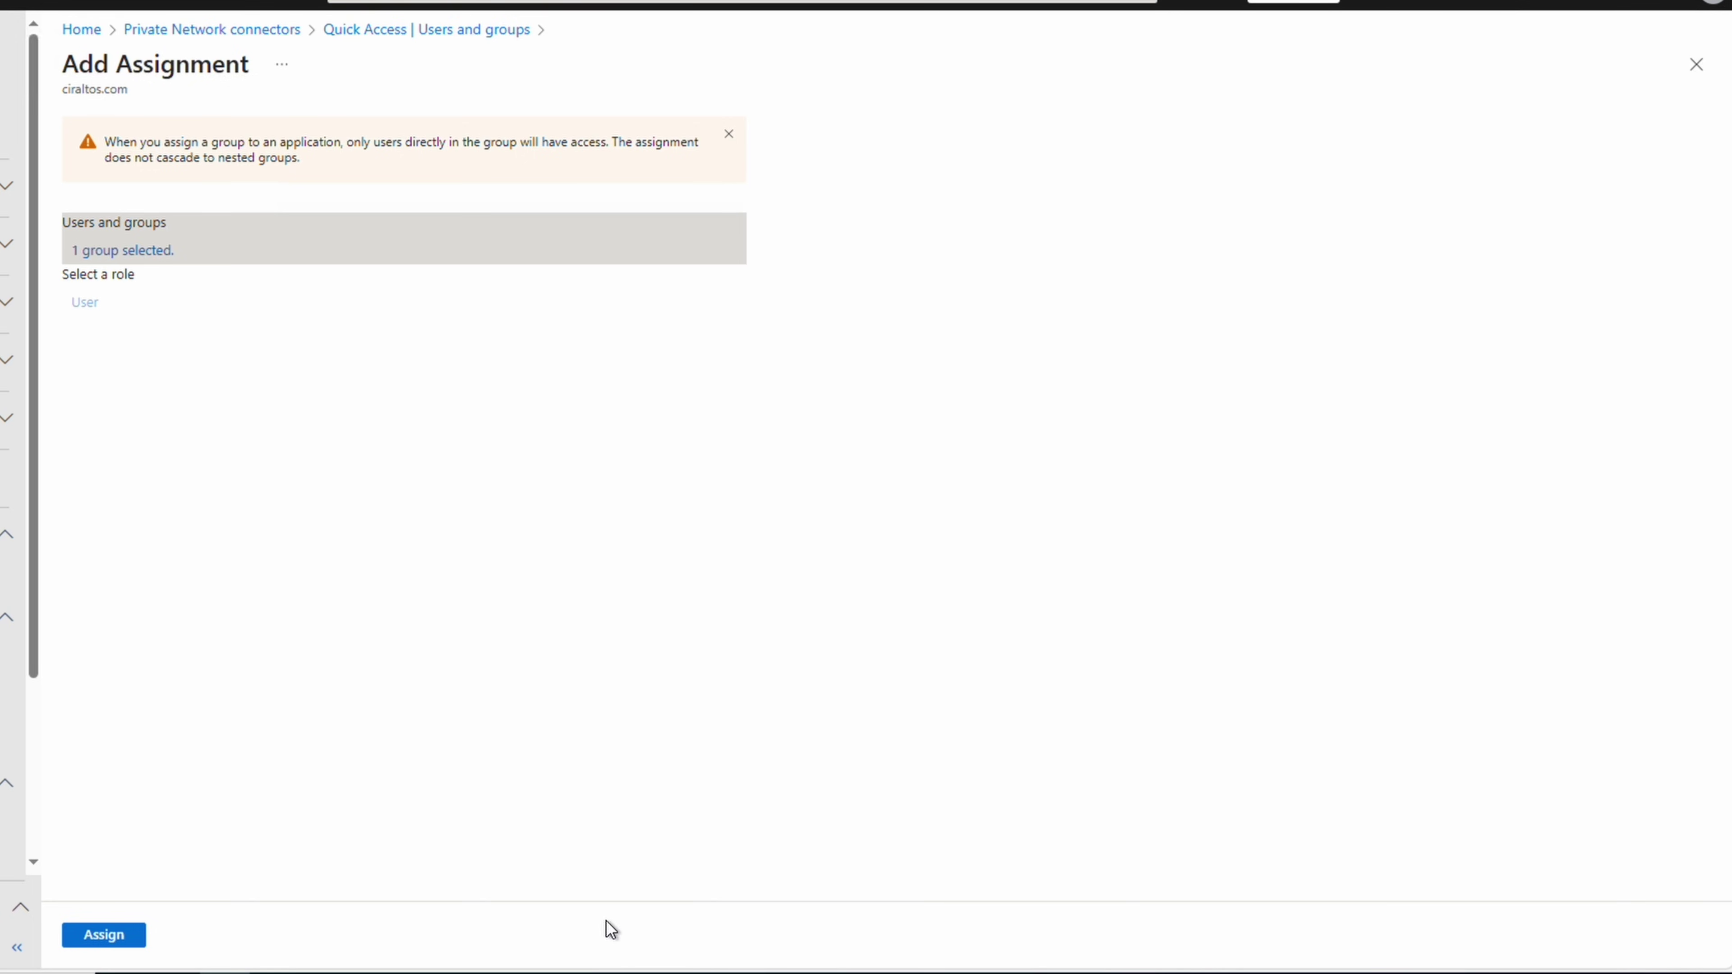
{"action": "left_click", "coordinate": [105, 939]}
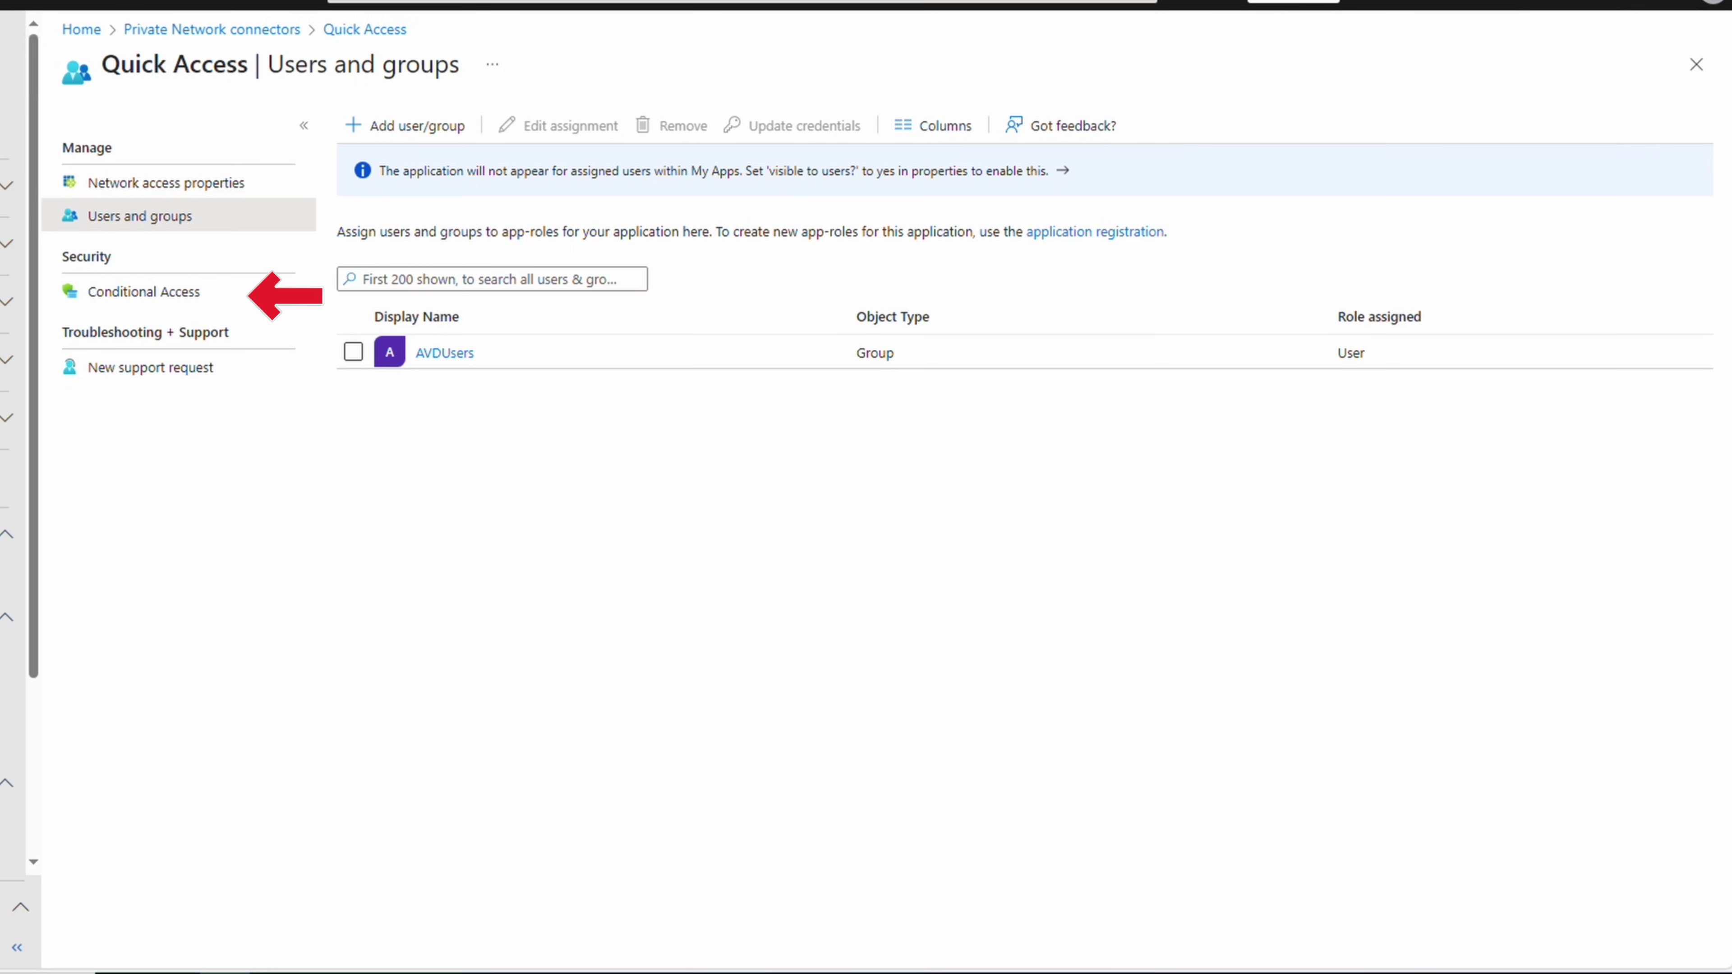
Review the existing AdminMFA policy, then start a new policy named 'Quick Access MFA'
{"action": "left_click", "coordinate": [189, 307]}
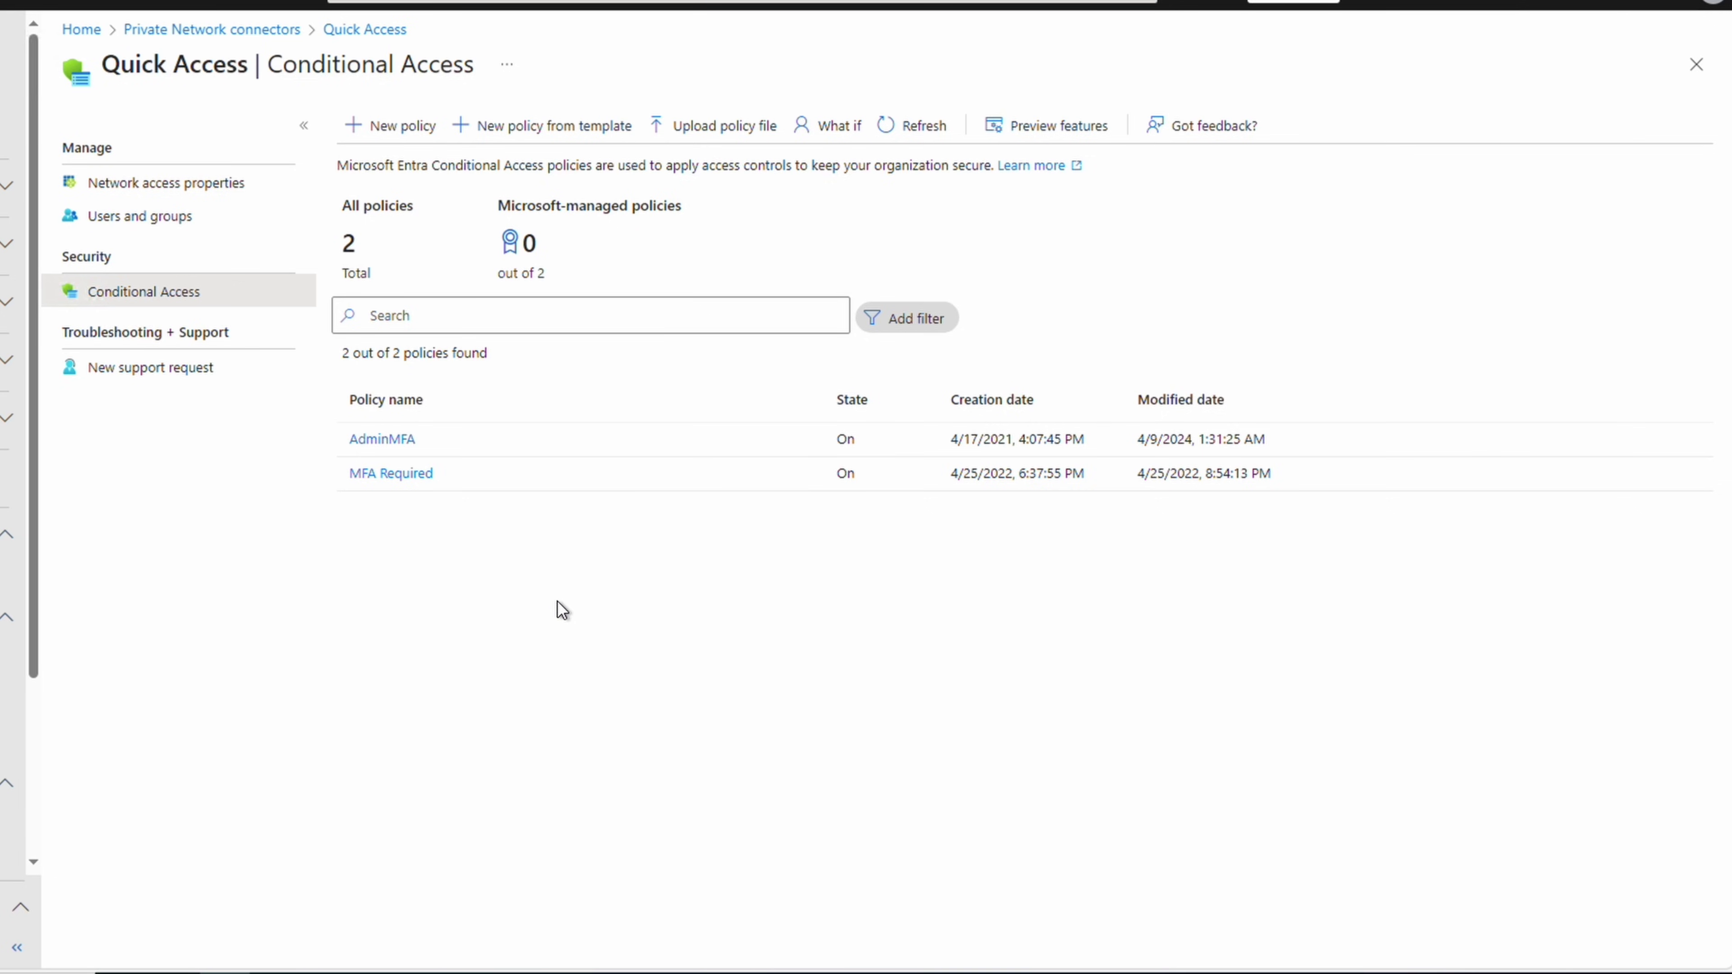
{"action": "left_click", "coordinate": [393, 440]}
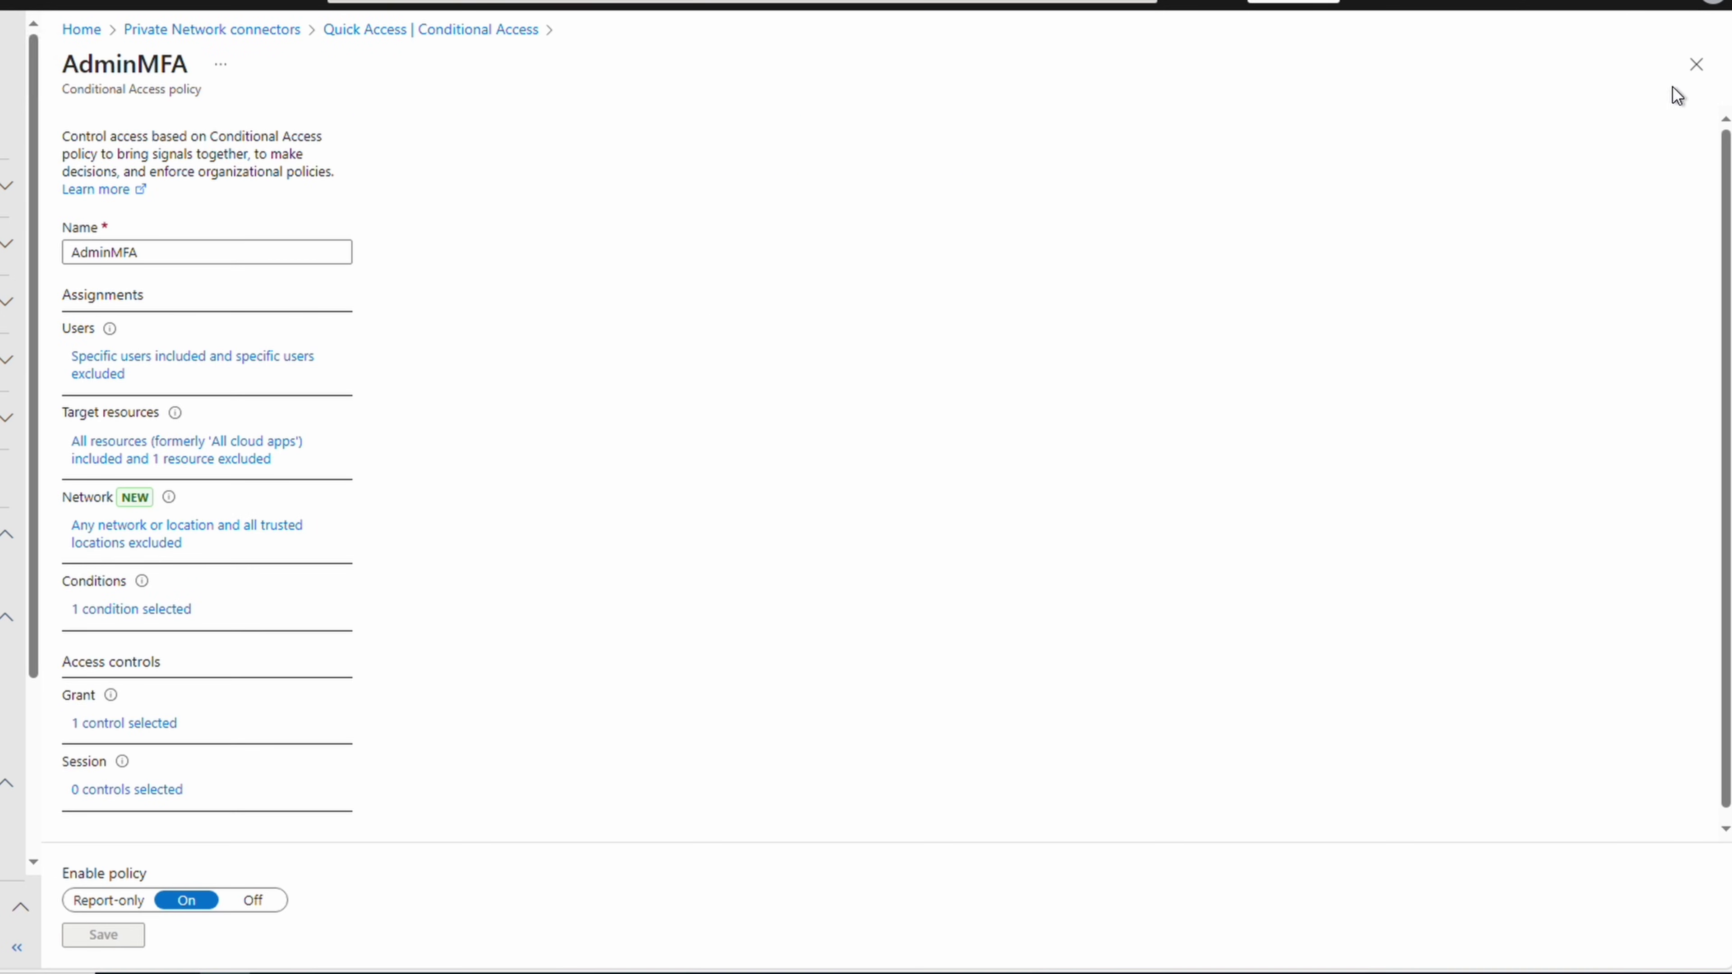
{"action": "left_click", "coordinate": [1693, 68]}
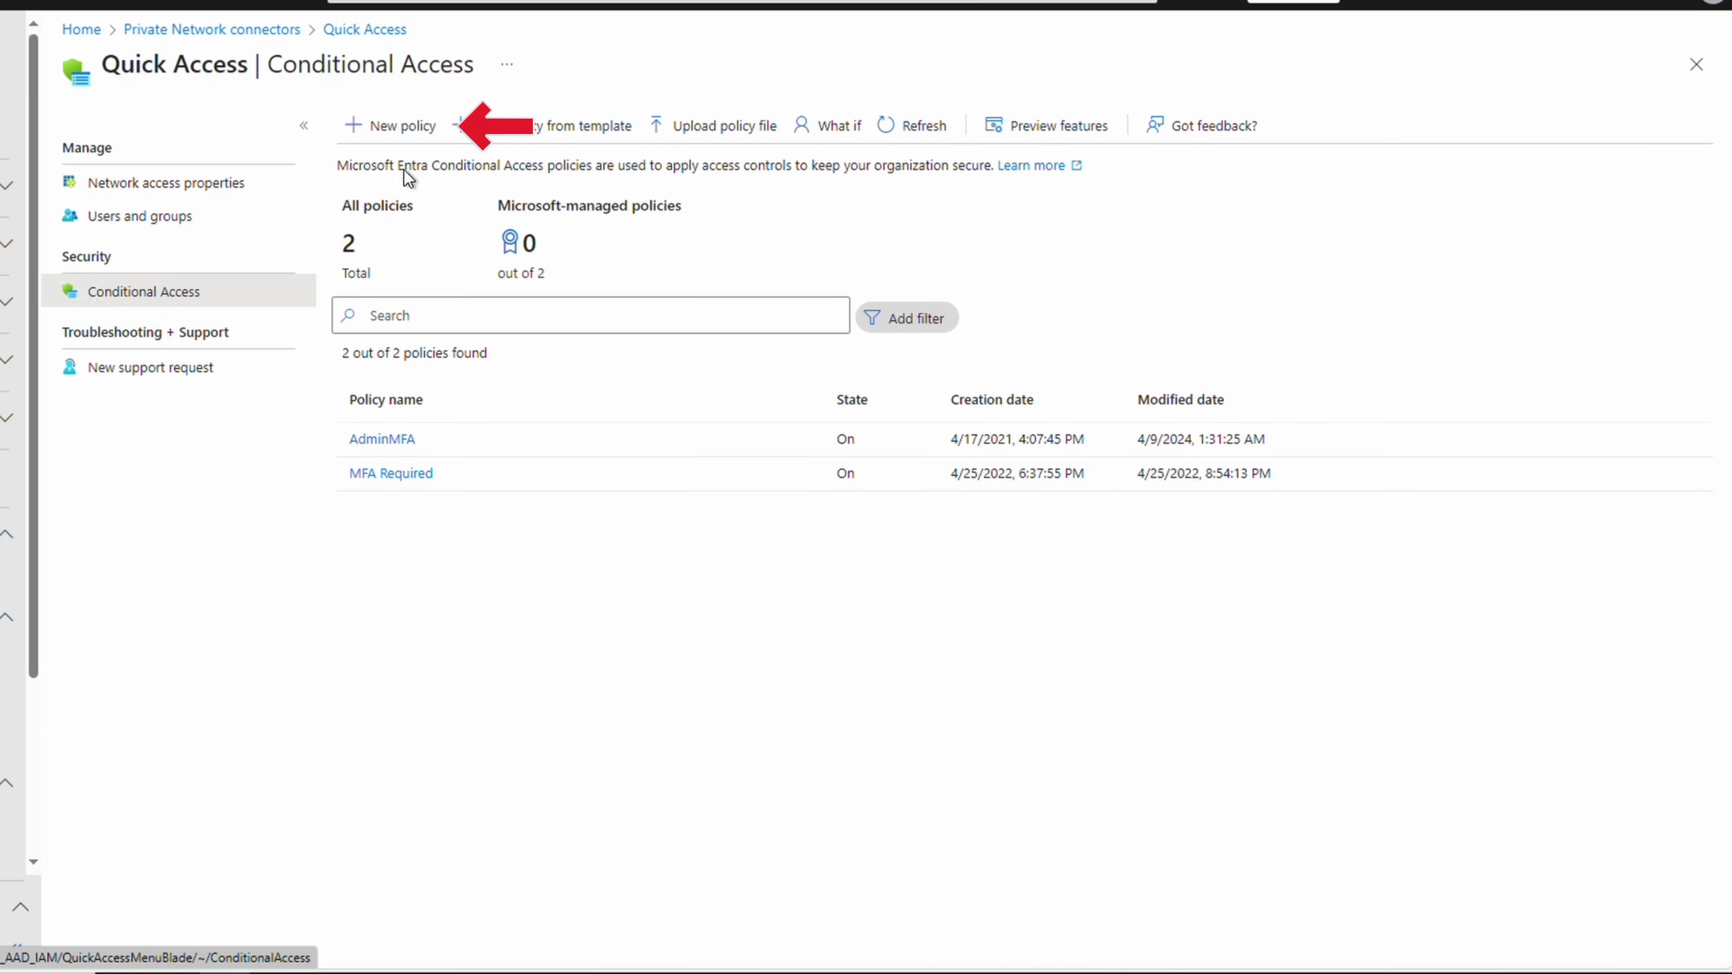
{"action": "left_click", "coordinate": [394, 133]}
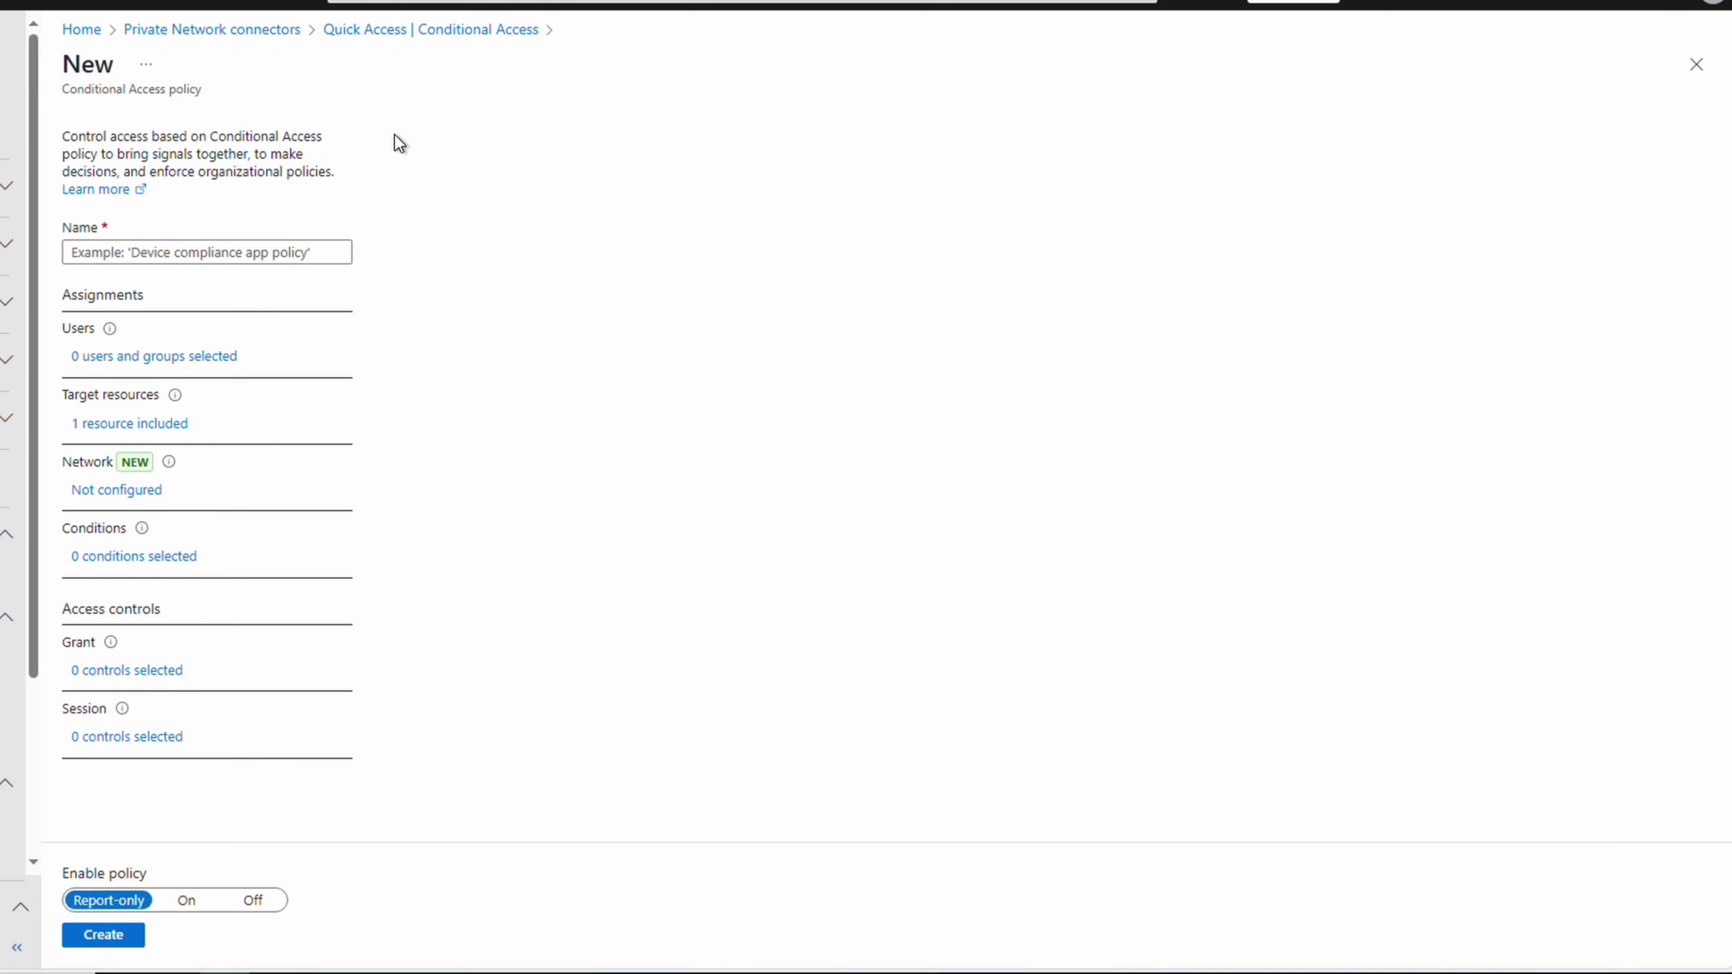
{"action": "left_click", "coordinate": [194, 251]}
{"action": "type", "text": "Quick Access MFA"}
{"action": "key", "text": "Tab"}
Include the AVDUsers group as the policy's selected users and groups
{"action": "left_click", "coordinate": [167, 360]}
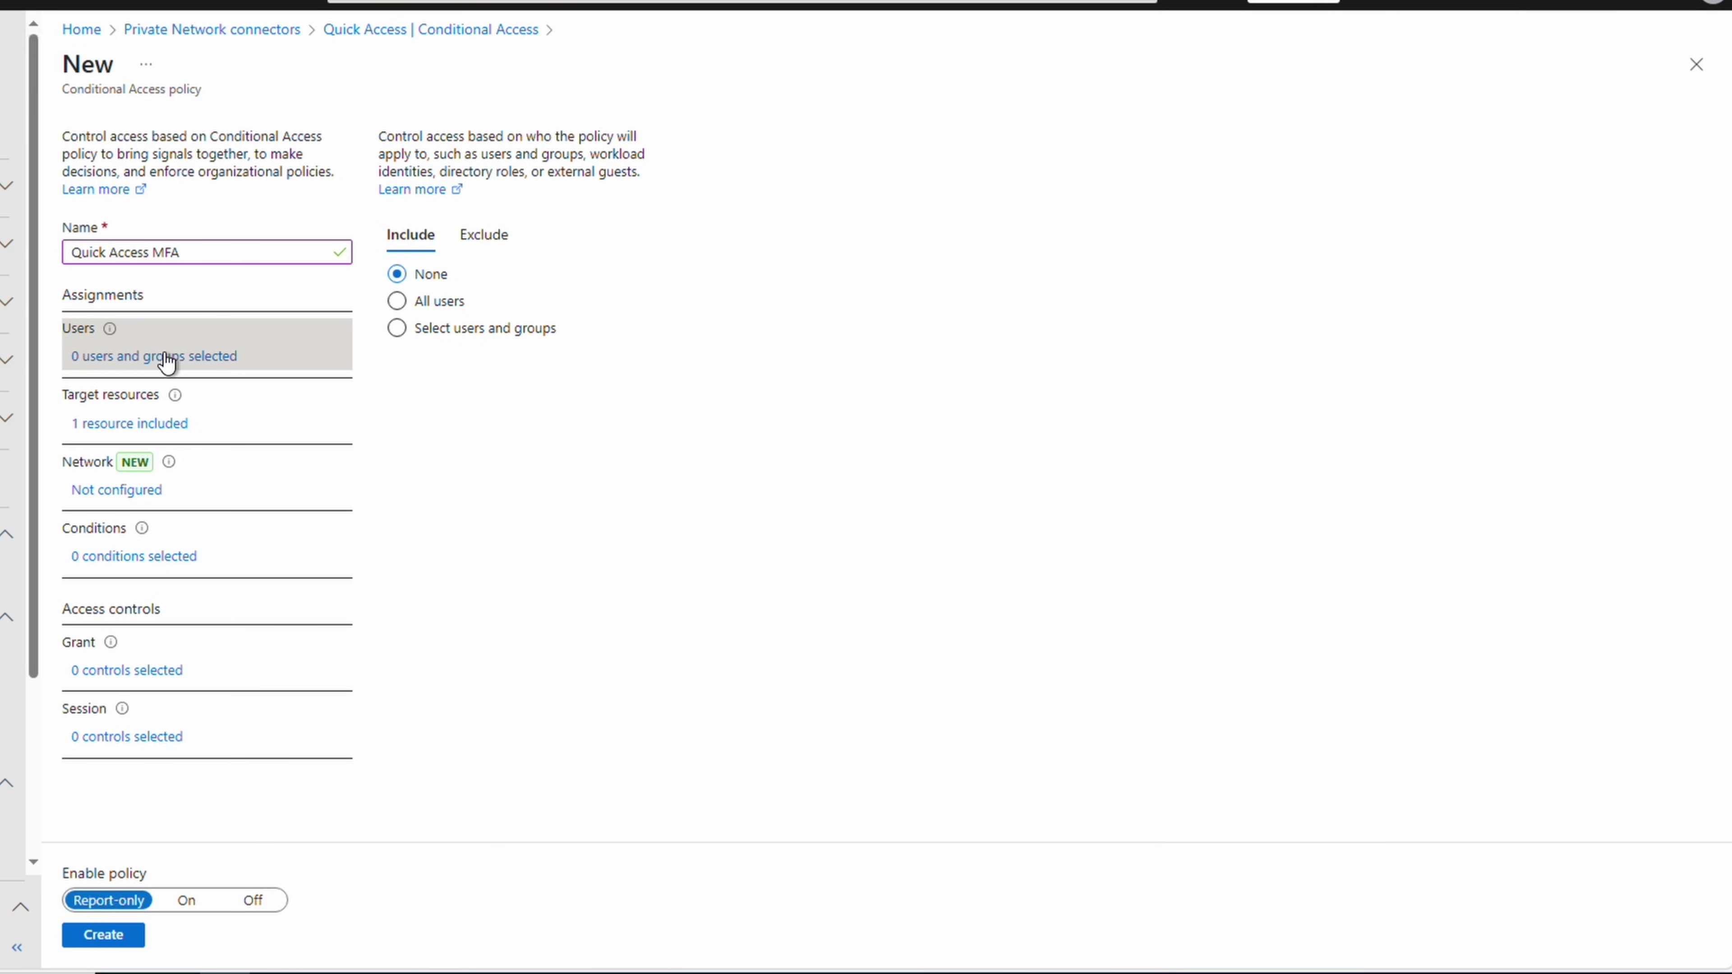
{"action": "left_click", "coordinate": [409, 332]}
{"action": "left_click", "coordinate": [450, 439]}
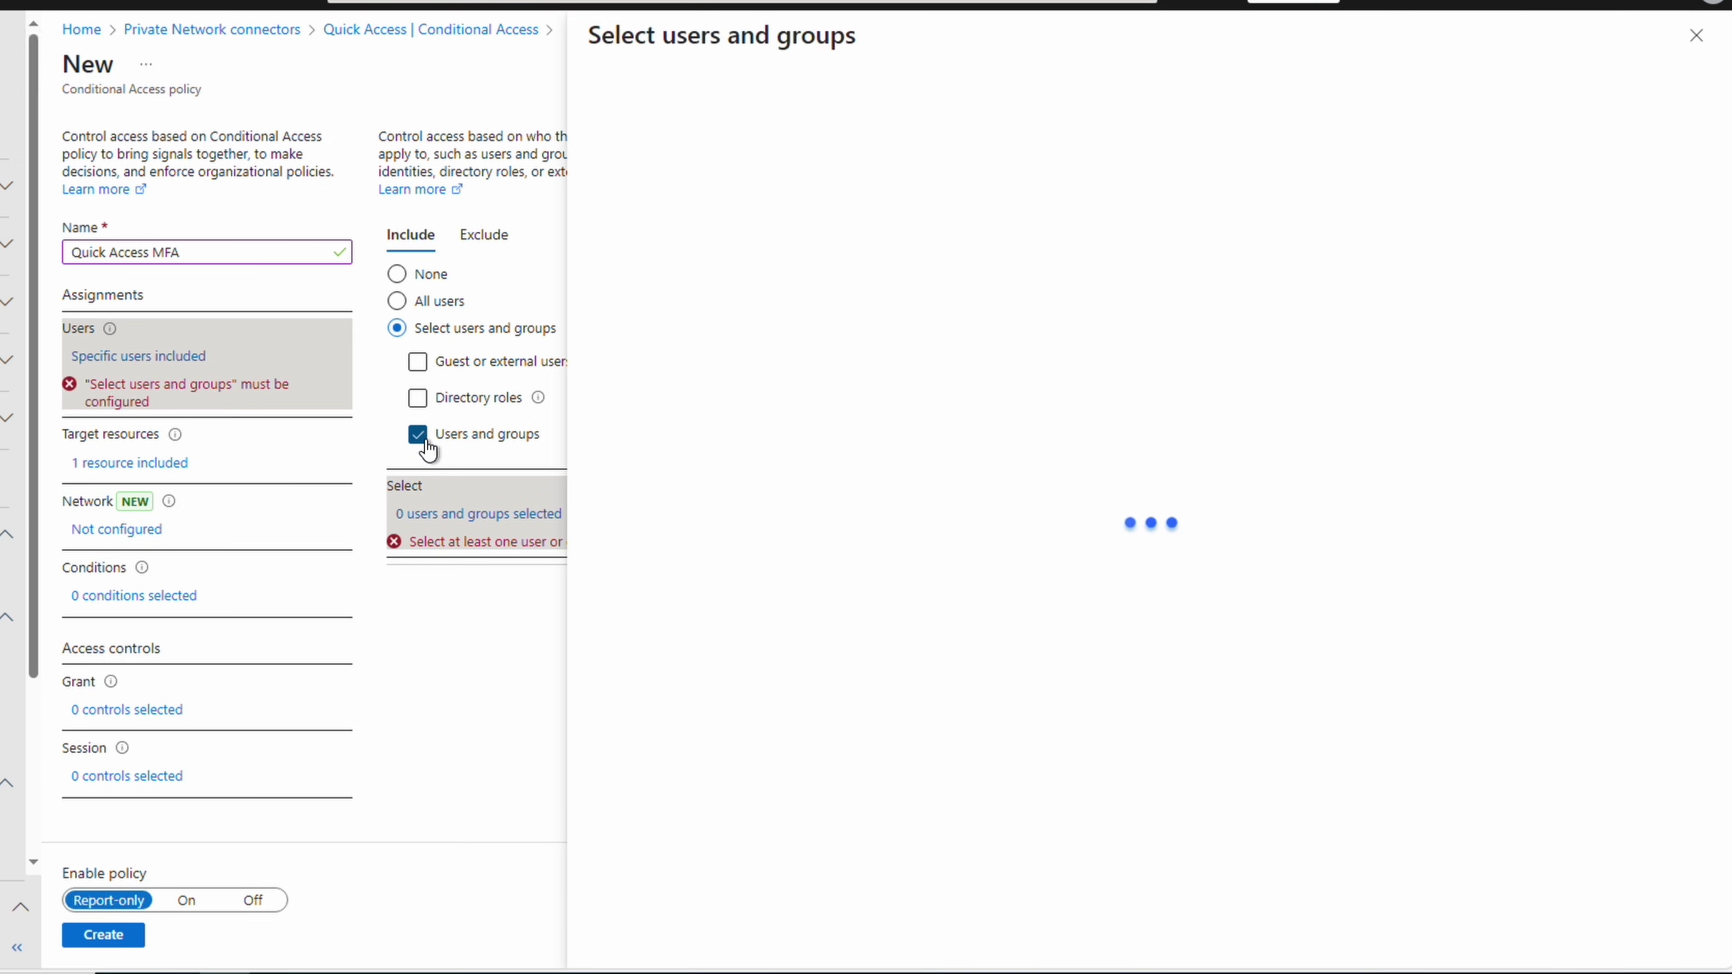
{"action": "type", "text": "avdusers"}
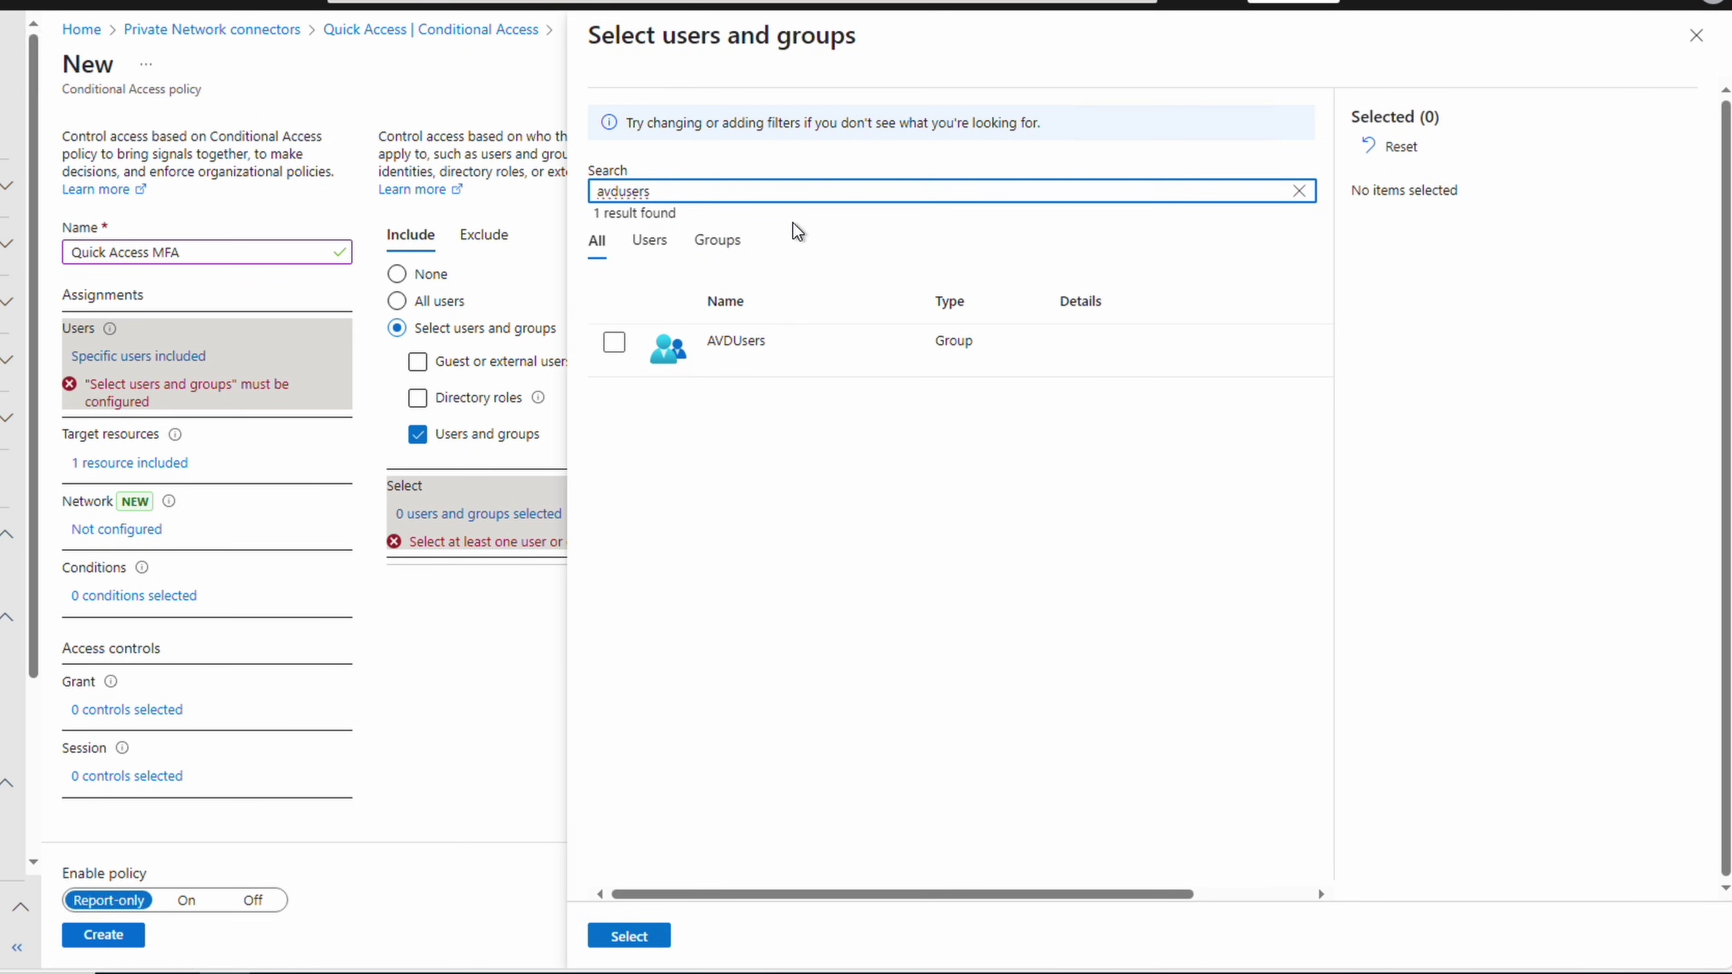
{"action": "left_click", "coordinate": [614, 341]}
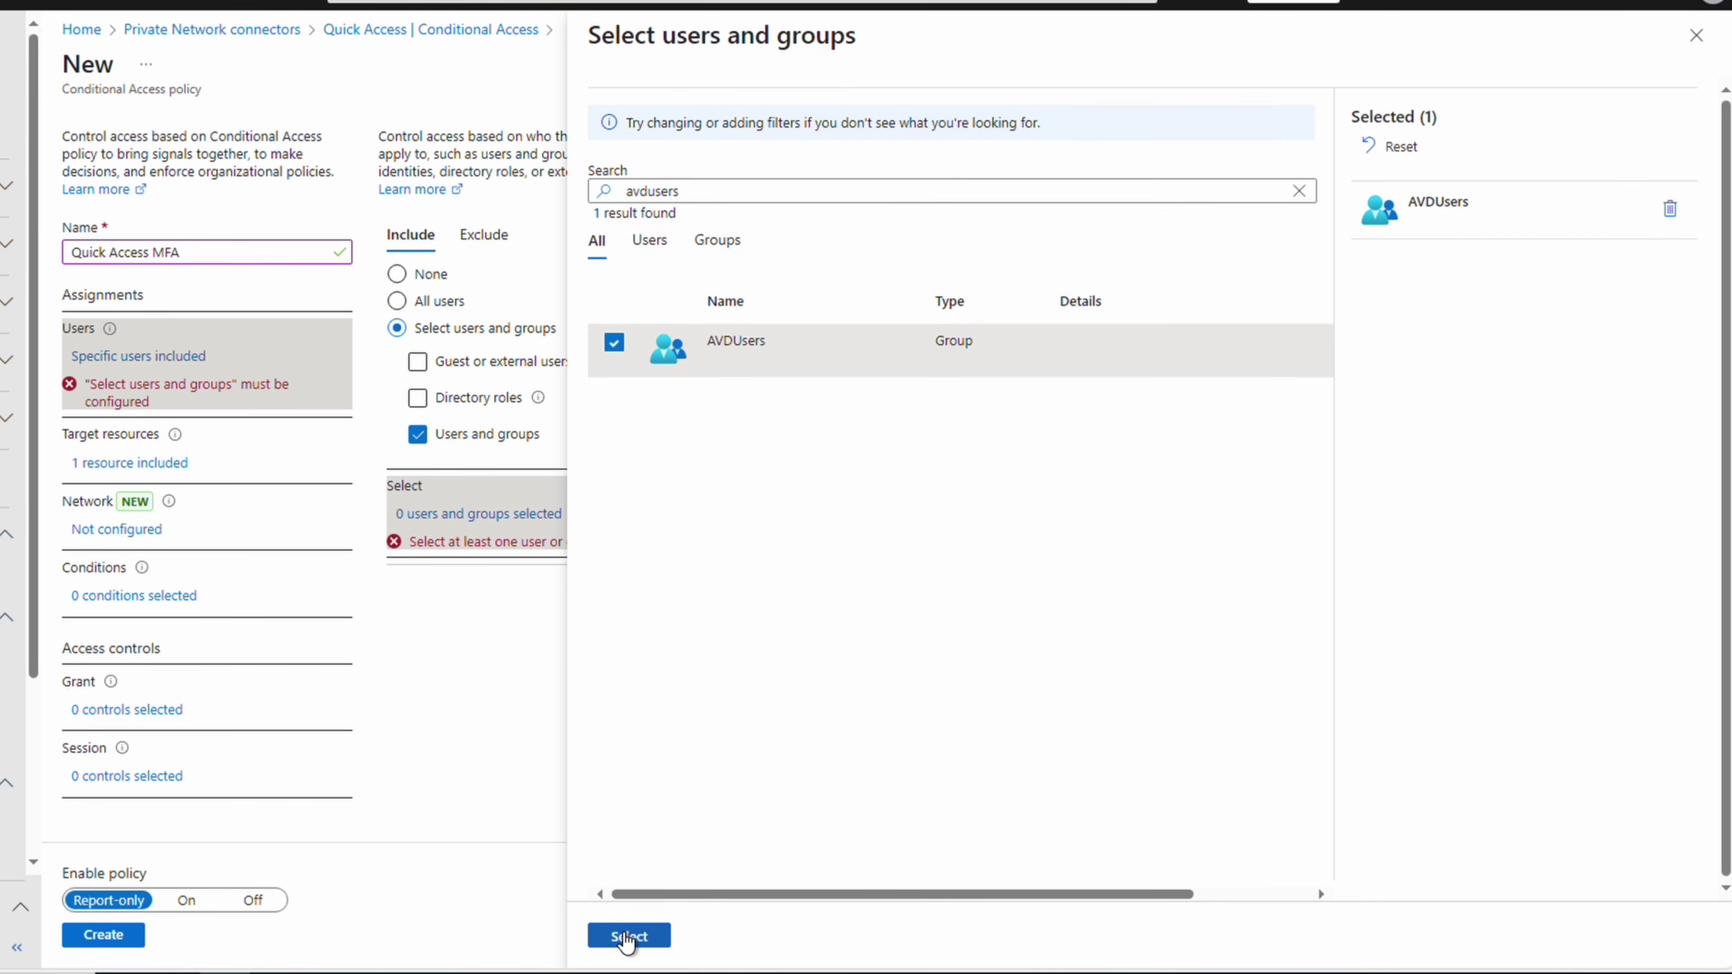
{"action": "left_click", "coordinate": [627, 938]}
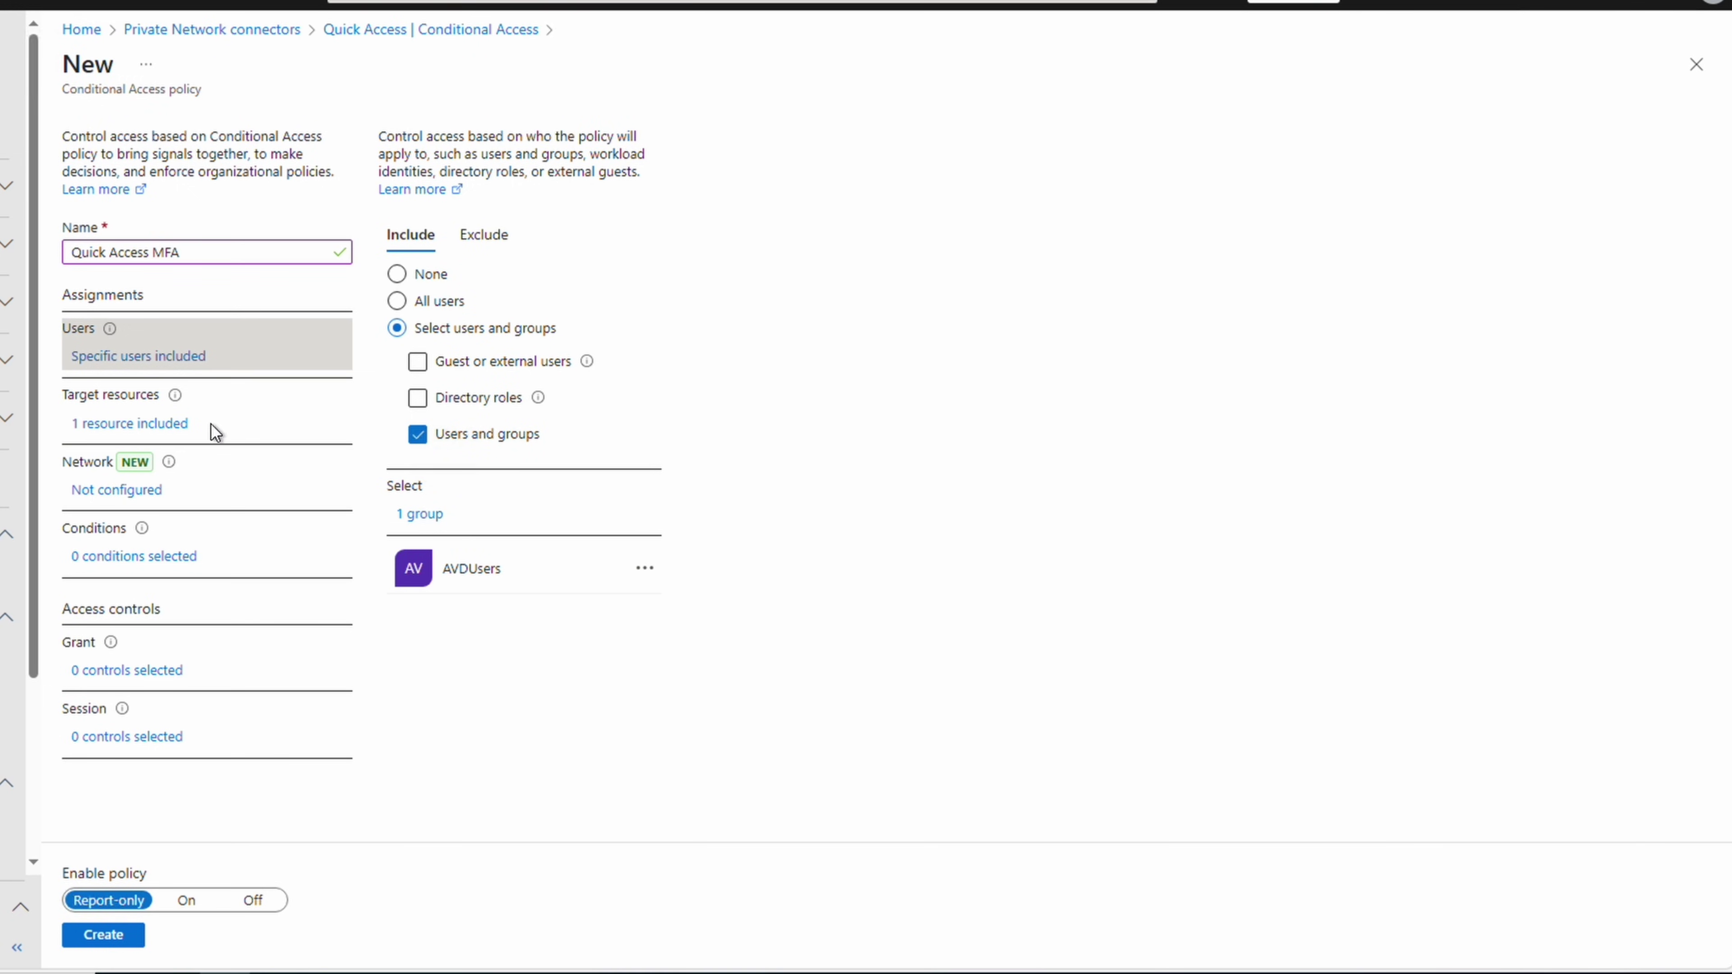
Grant access only with multifactor authentication, switch the policy from report-only to On, and create it
{"action": "left_click", "coordinate": [183, 425]}
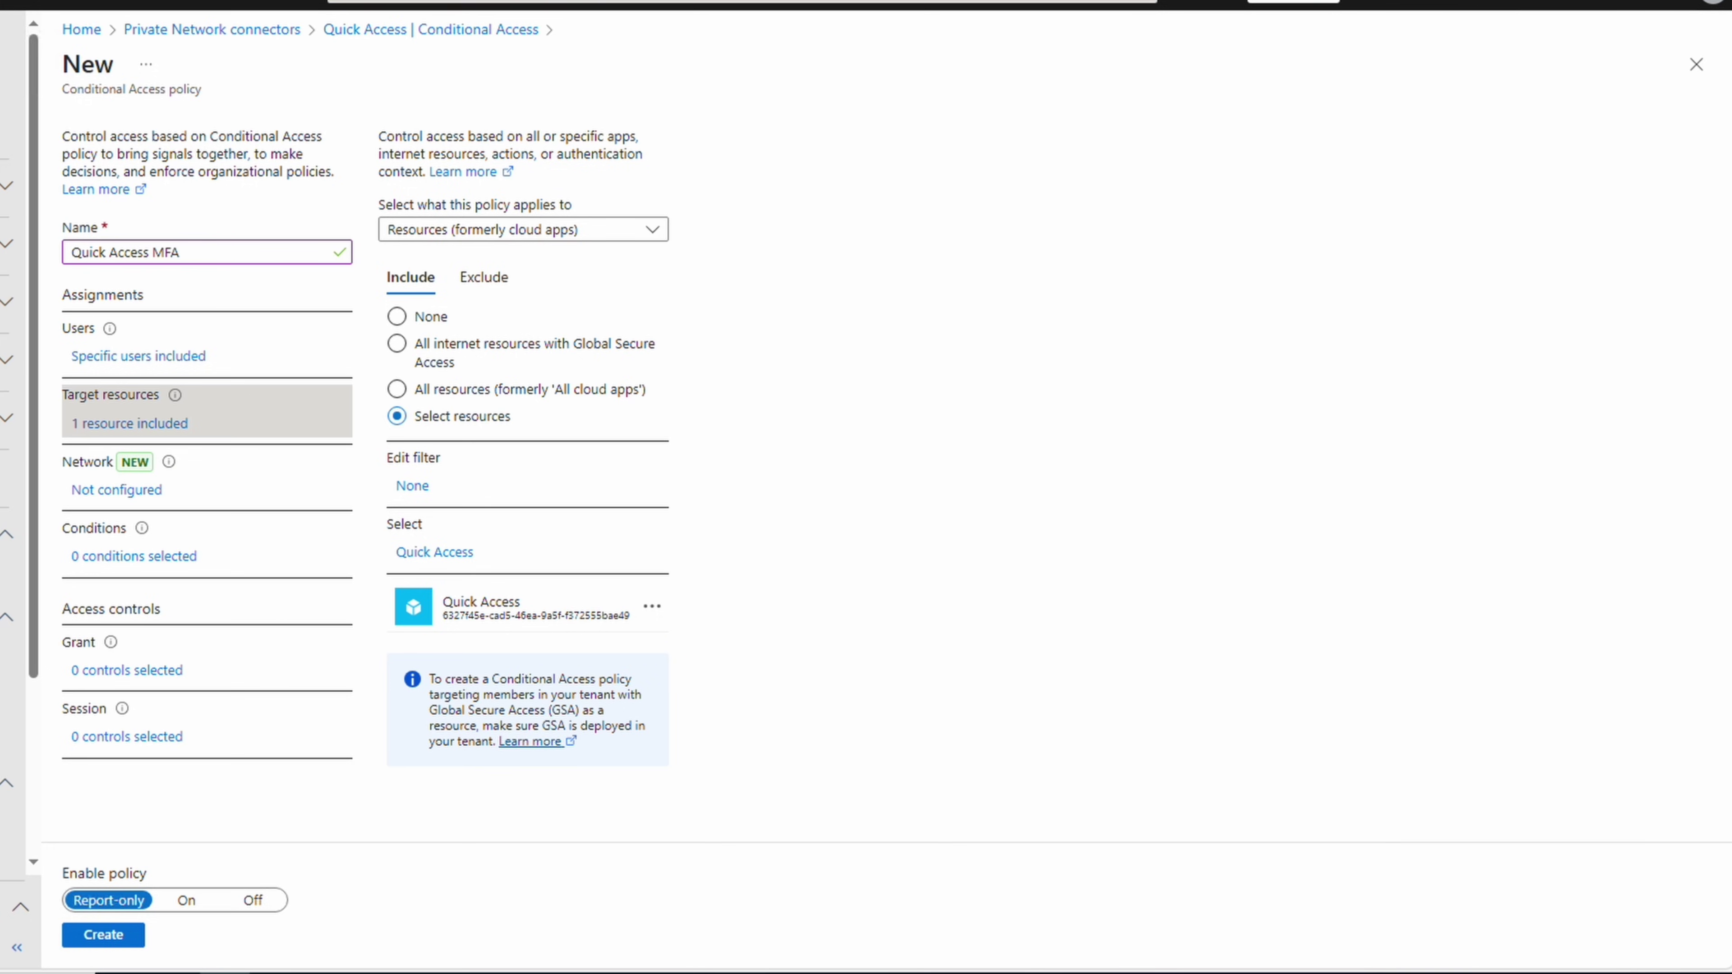
{"action": "left_click", "coordinate": [118, 671]}
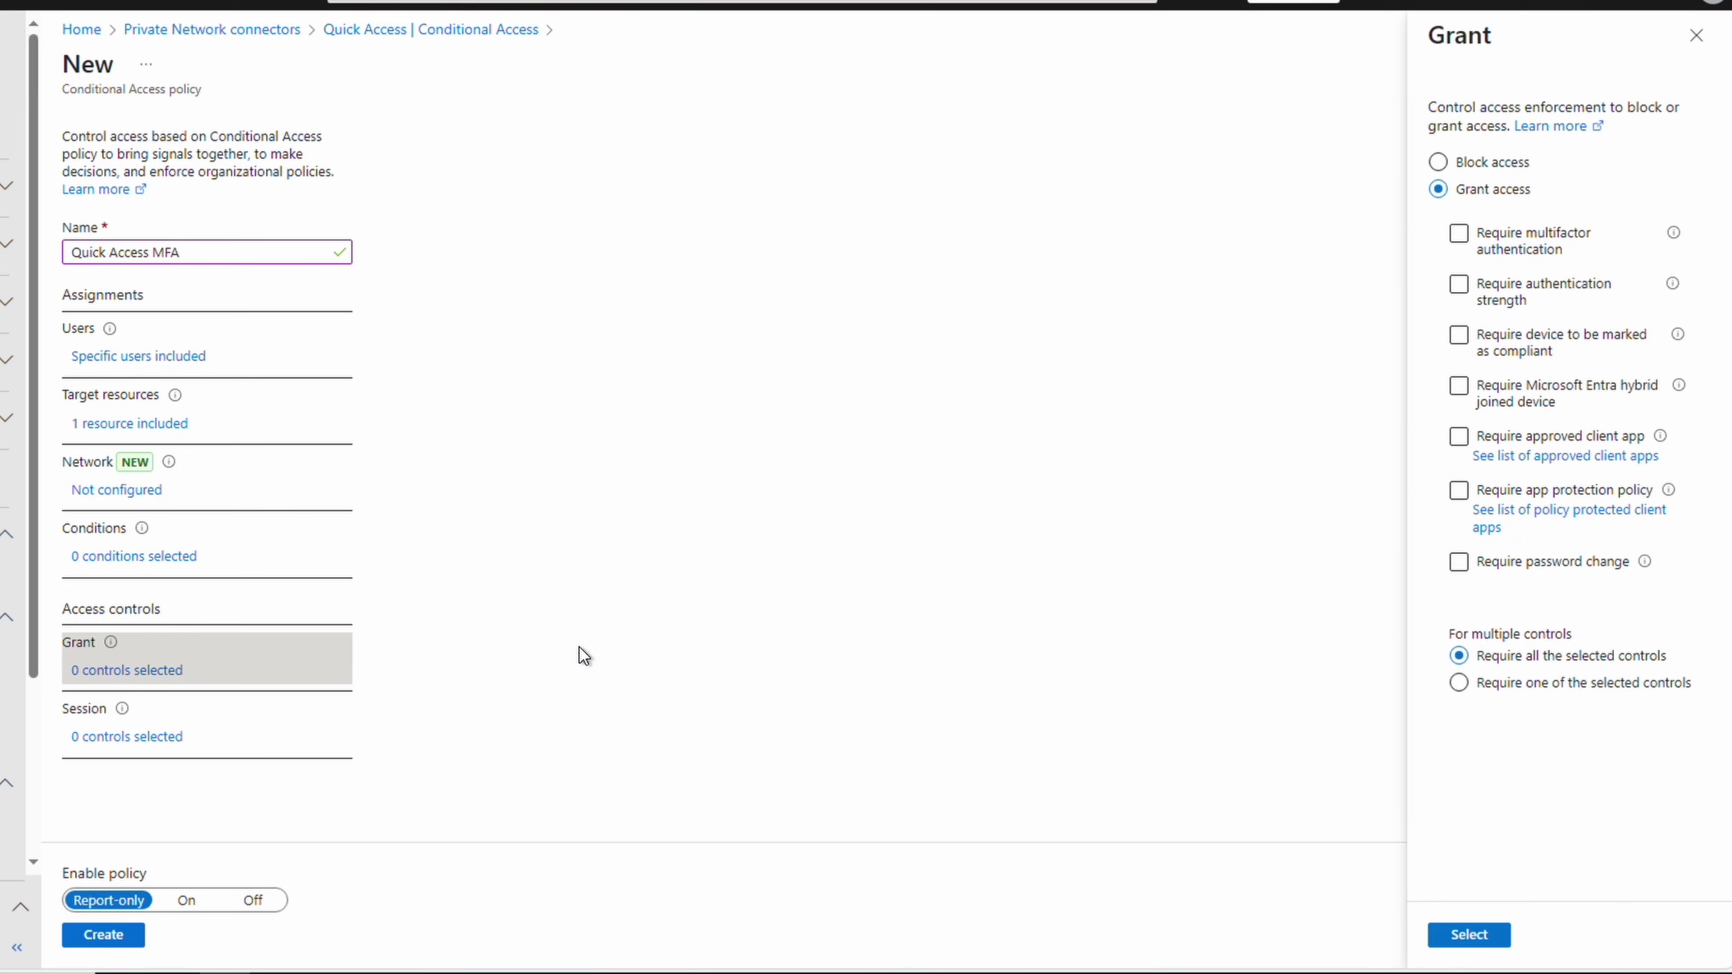
{"action": "left_click", "coordinate": [1459, 233]}
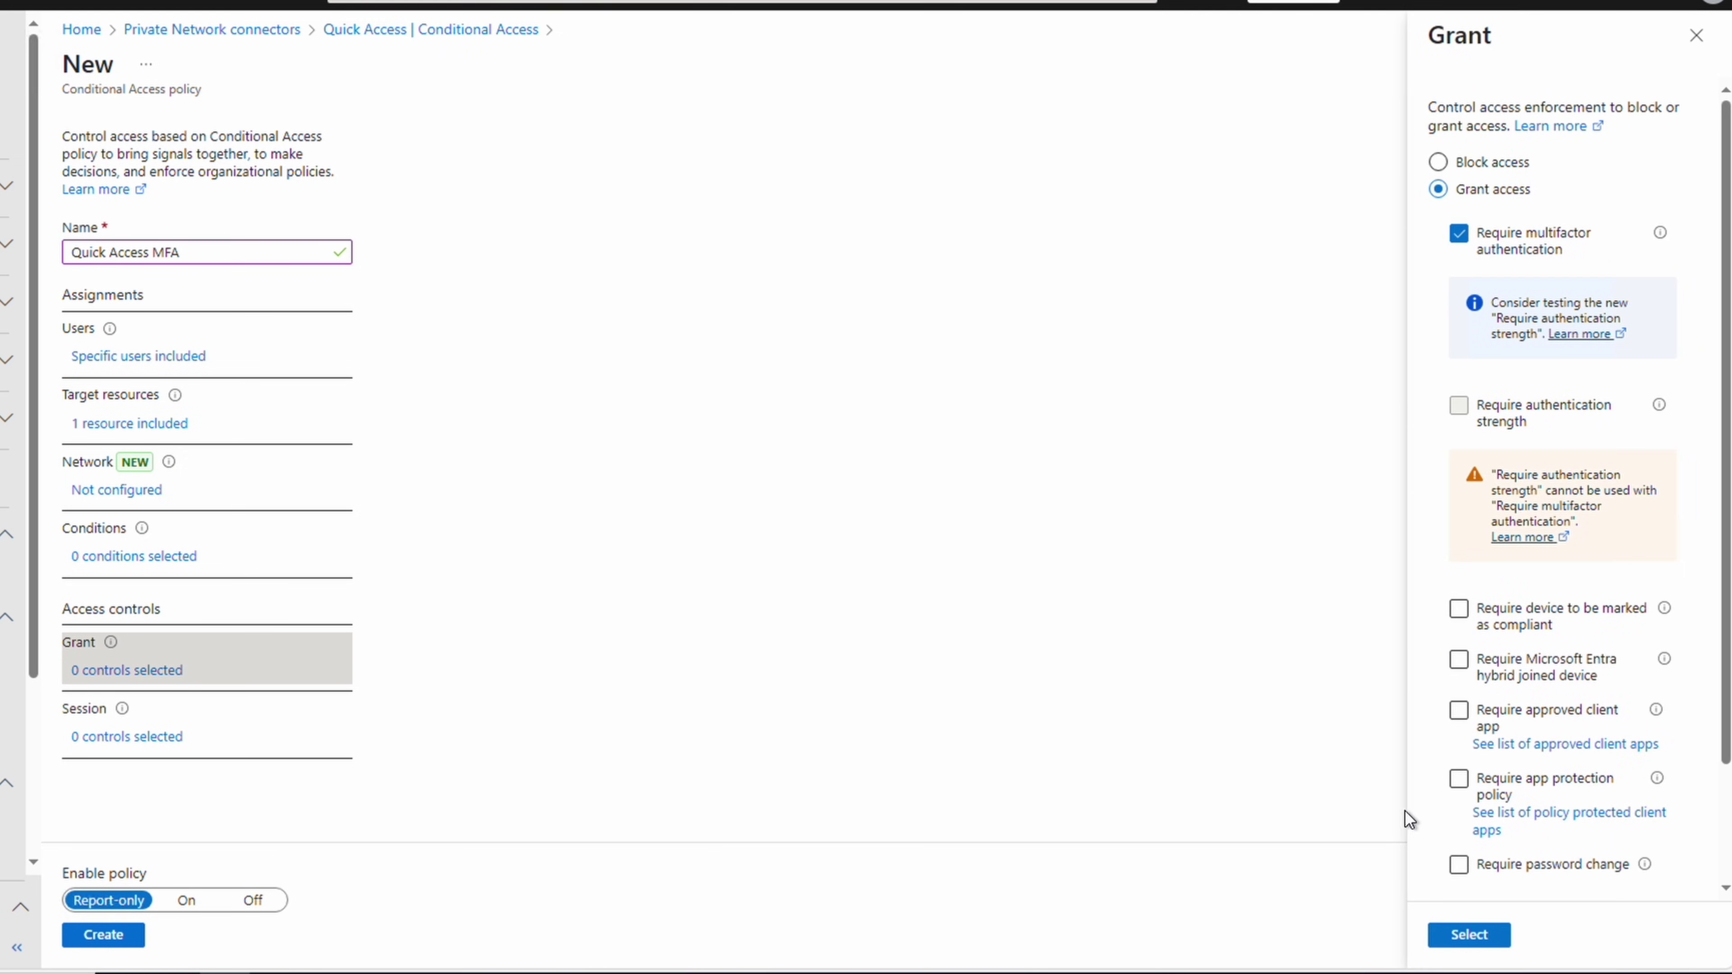
{"action": "left_click", "coordinate": [1471, 936]}
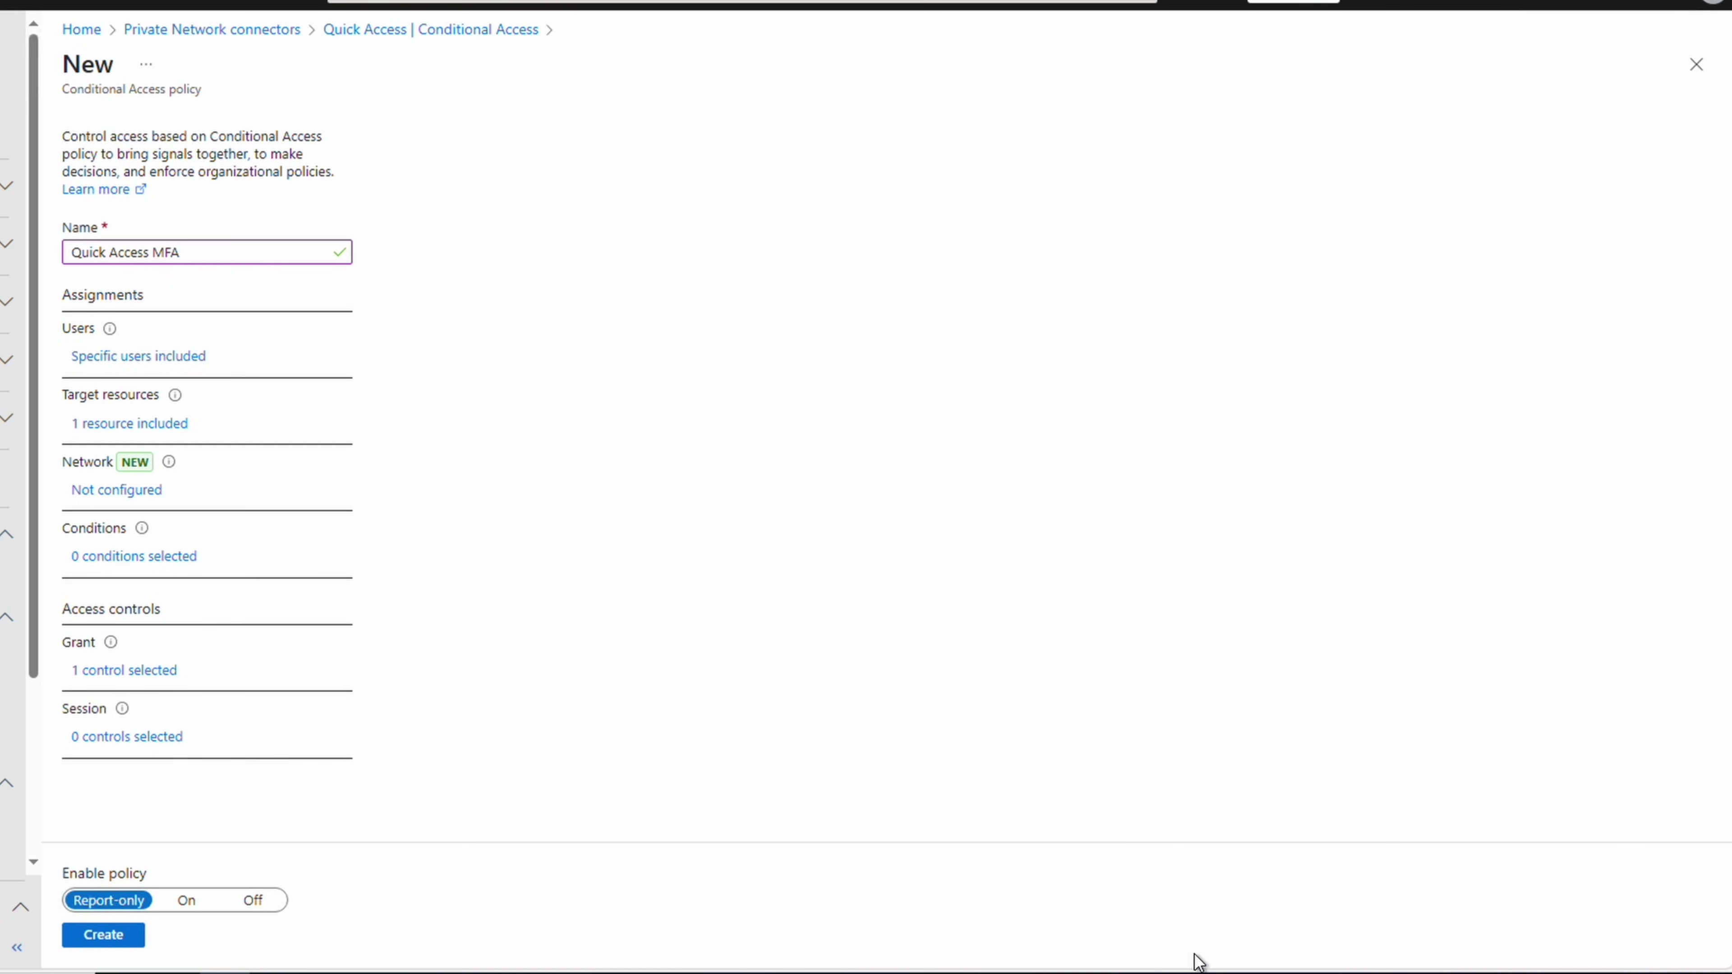
{"action": "left_click", "coordinate": [185, 902]}
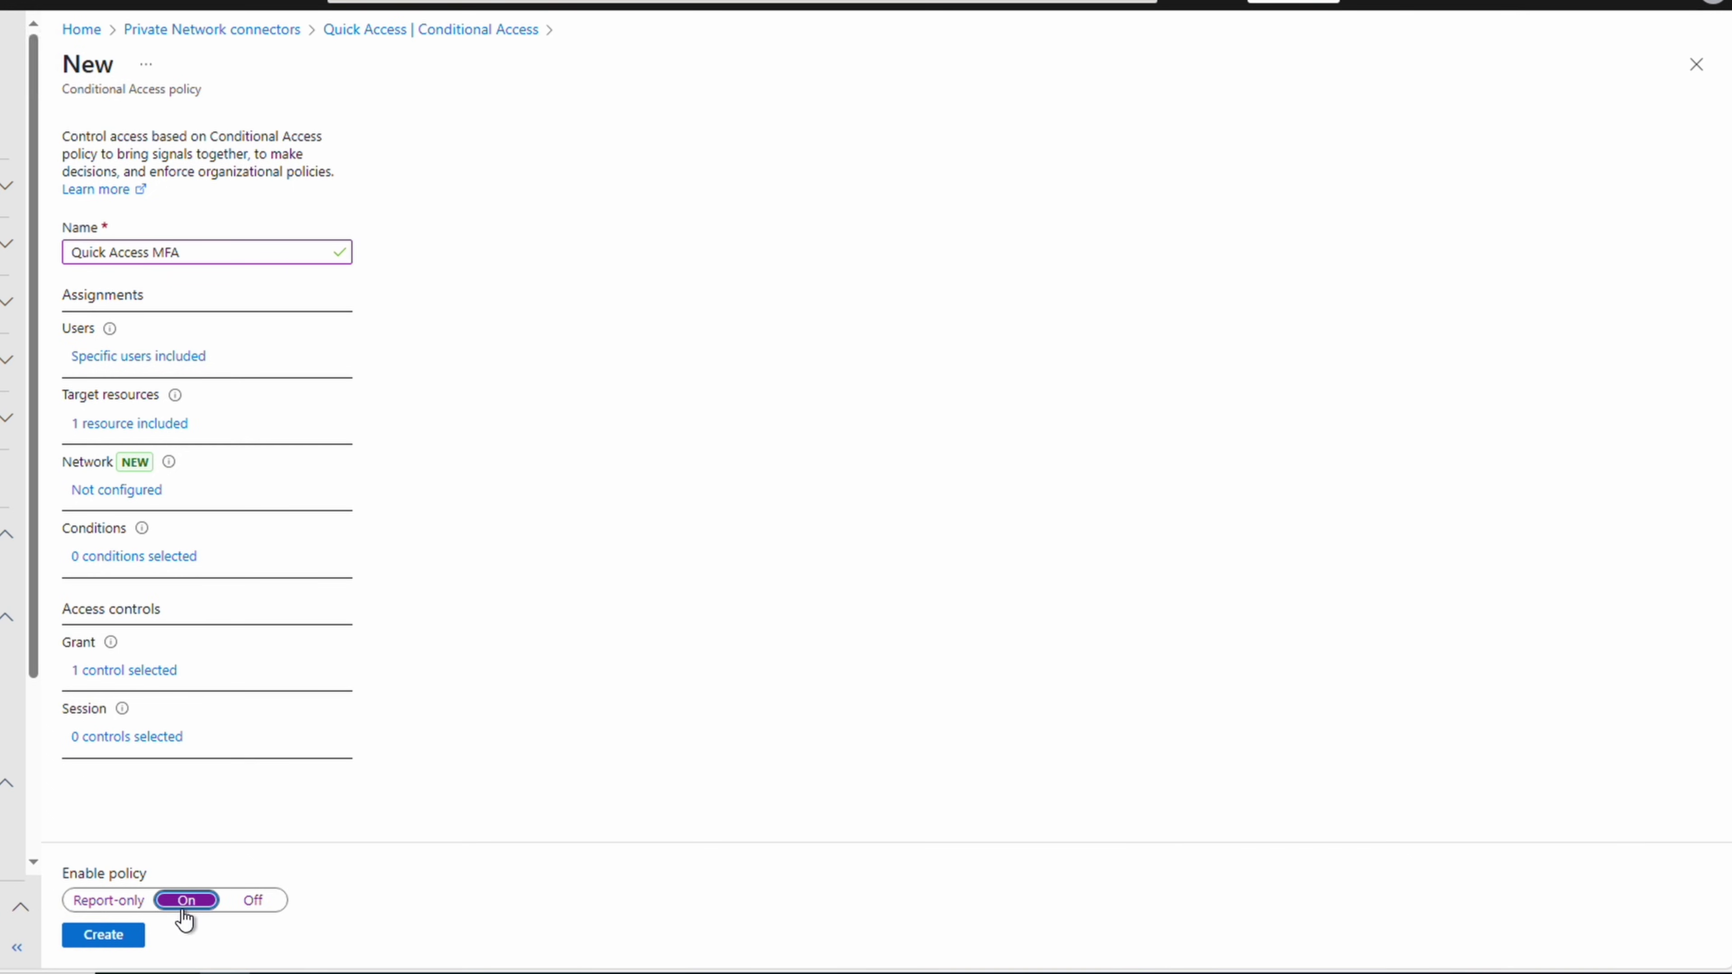
{"action": "left_click", "coordinate": [116, 936]}
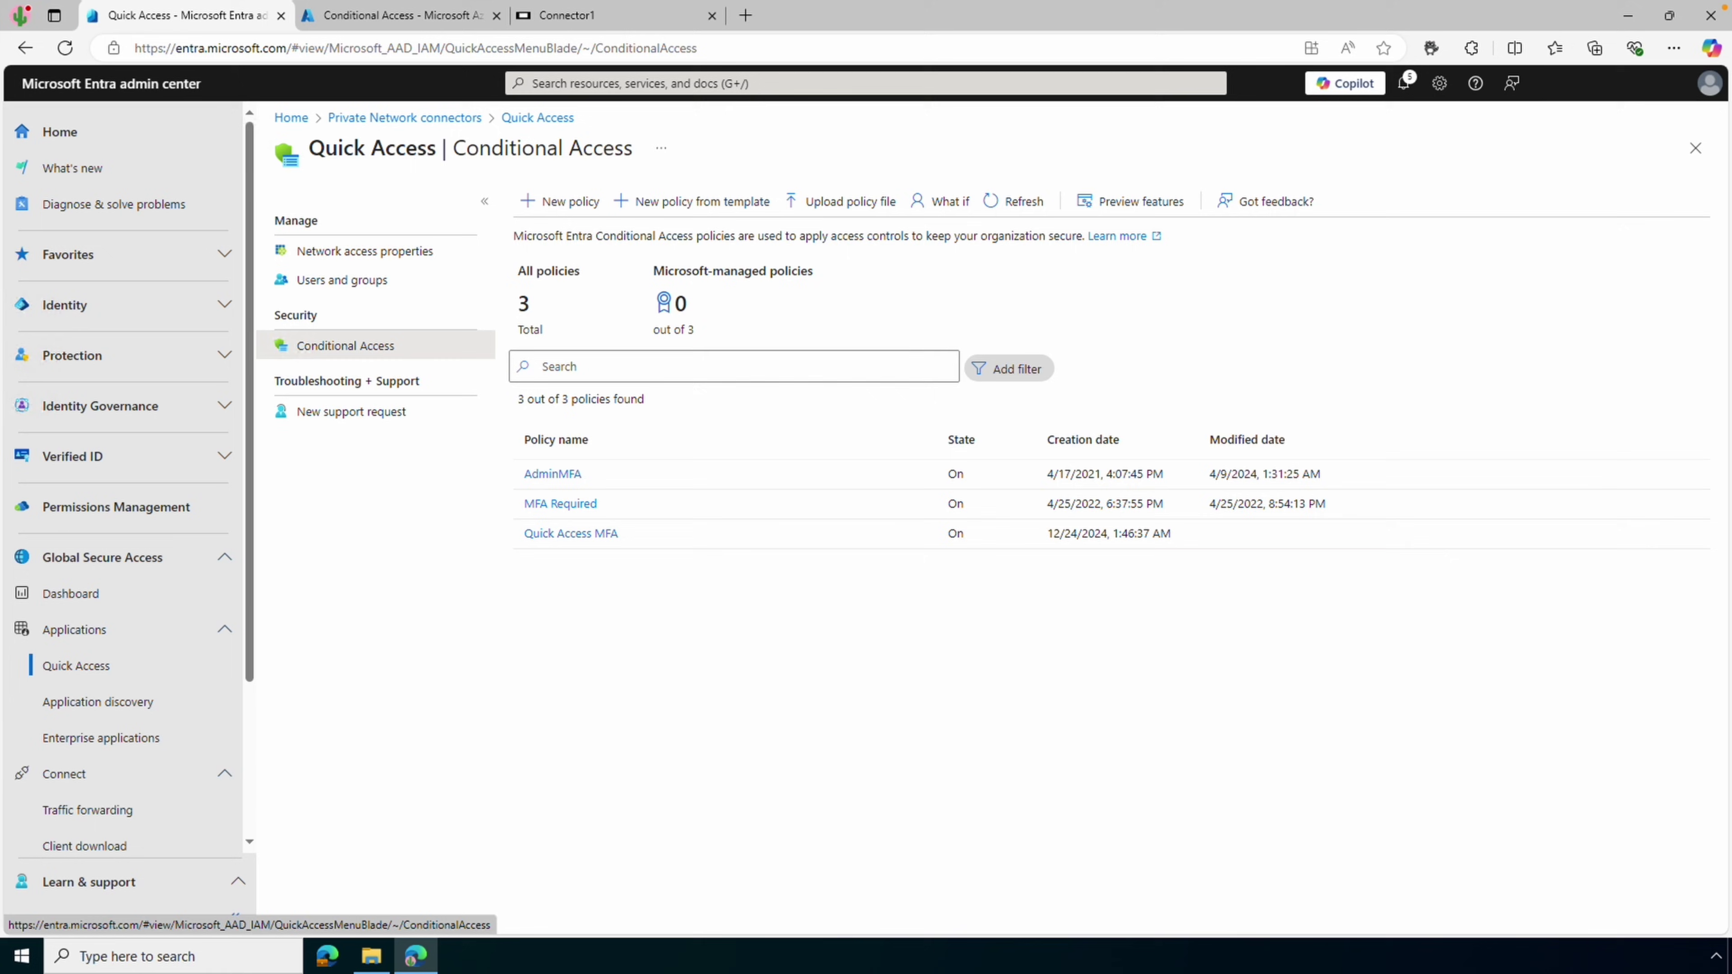
Enable the Private access traffic forwarding profile
{"action": "left_click", "coordinate": [135, 818]}
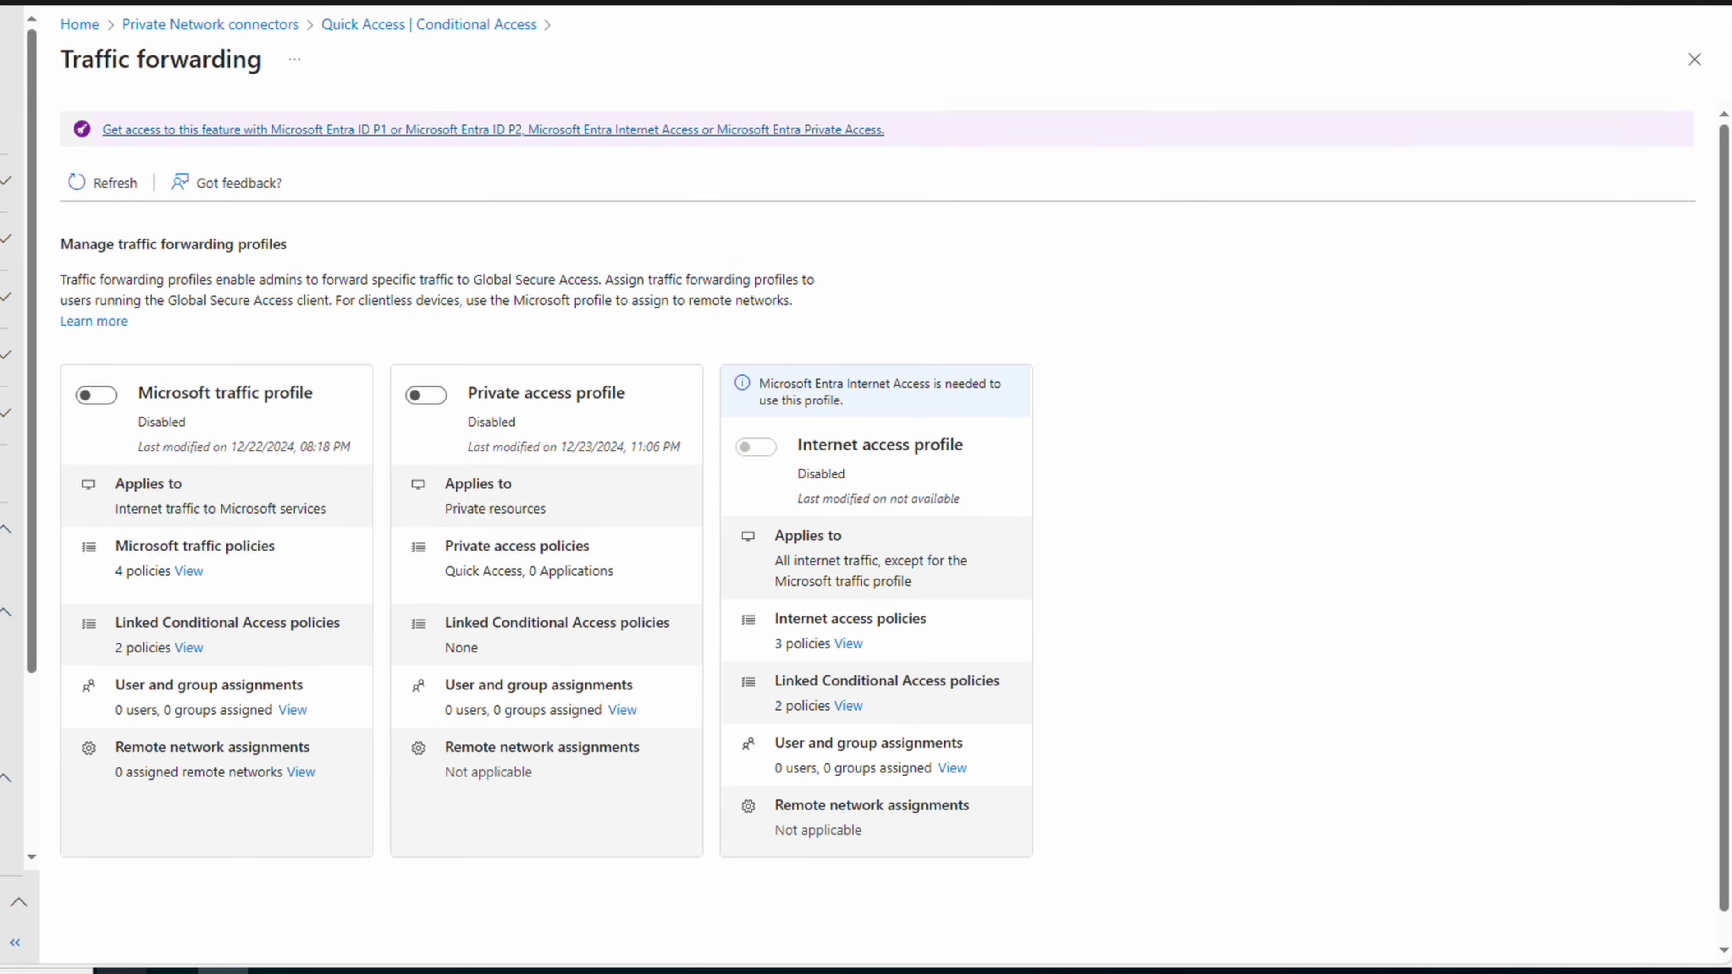
{"action": "left_click", "coordinate": [427, 396]}
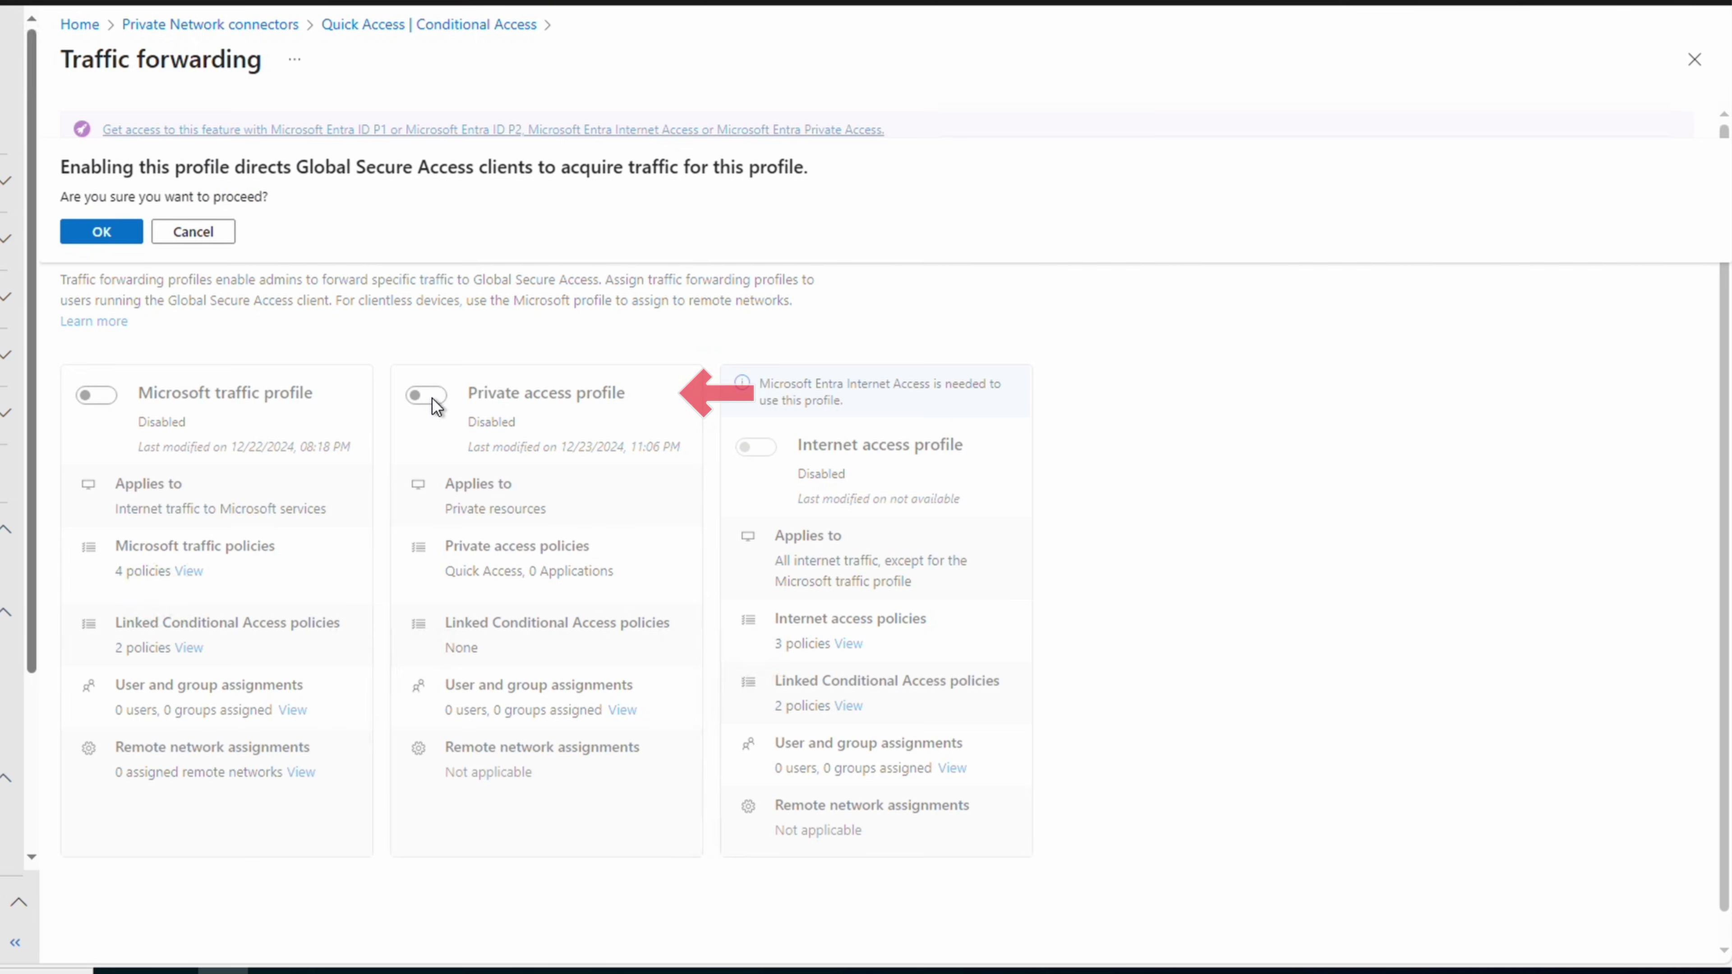
{"action": "left_click", "coordinate": [116, 233]}
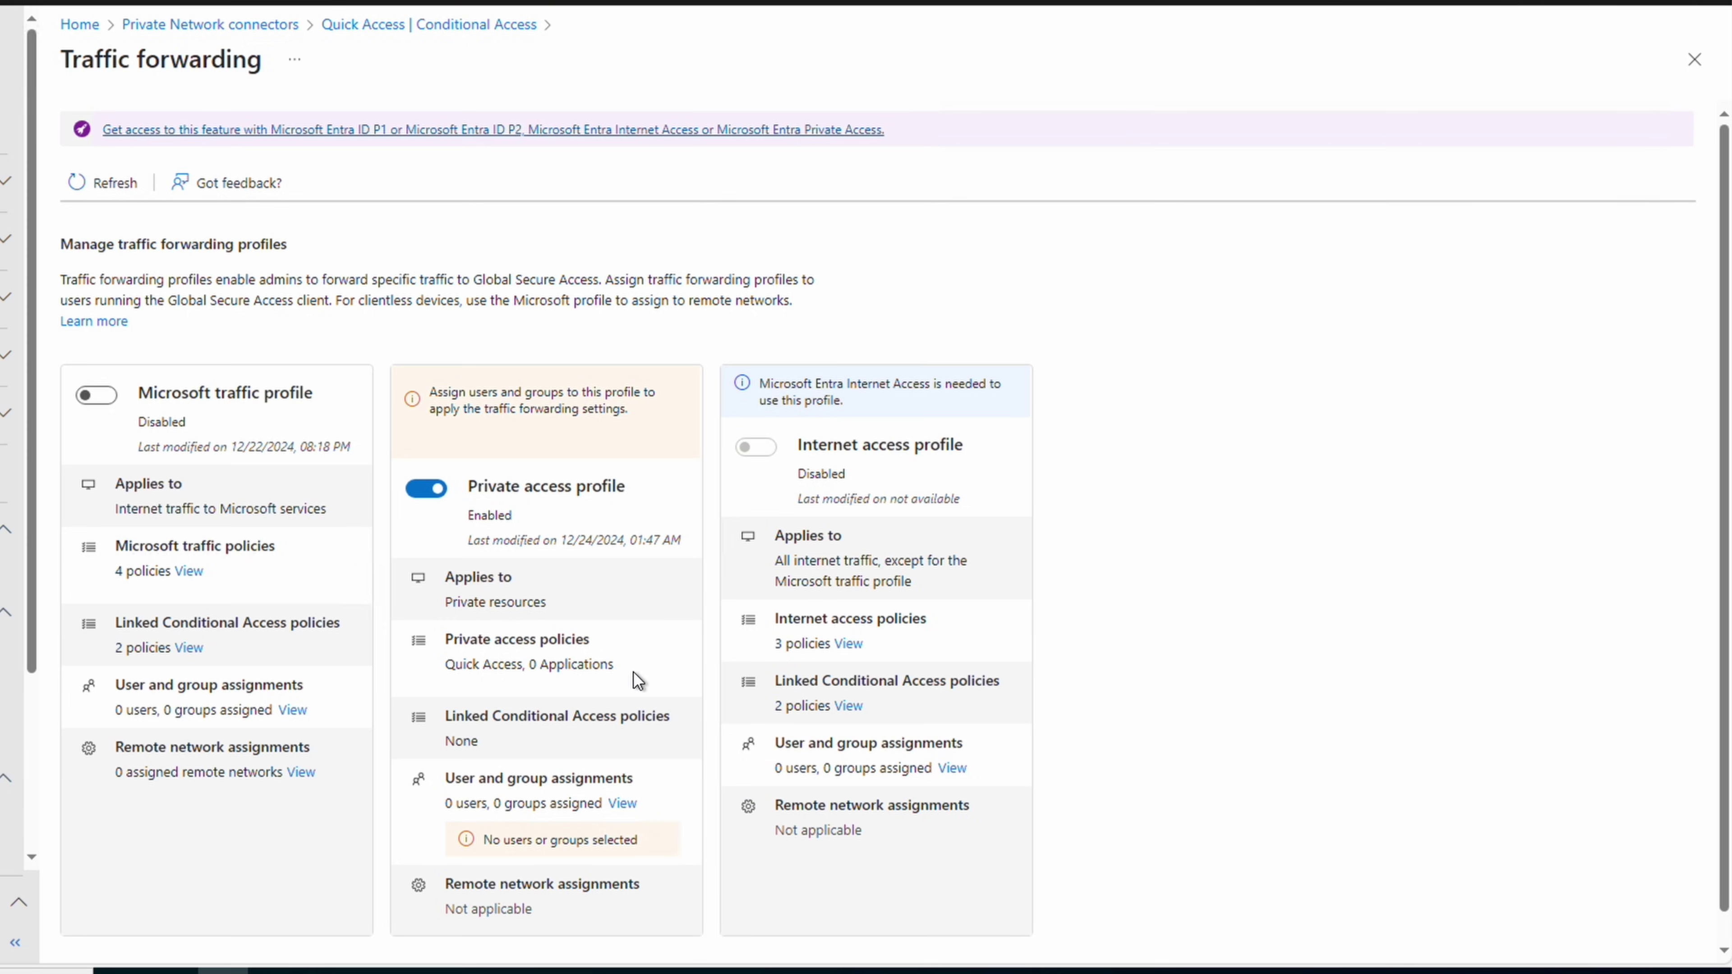
Assign the AVDUsers group to the Private access profile and return to Traffic forwarding
{"action": "left_click", "coordinate": [623, 805]}
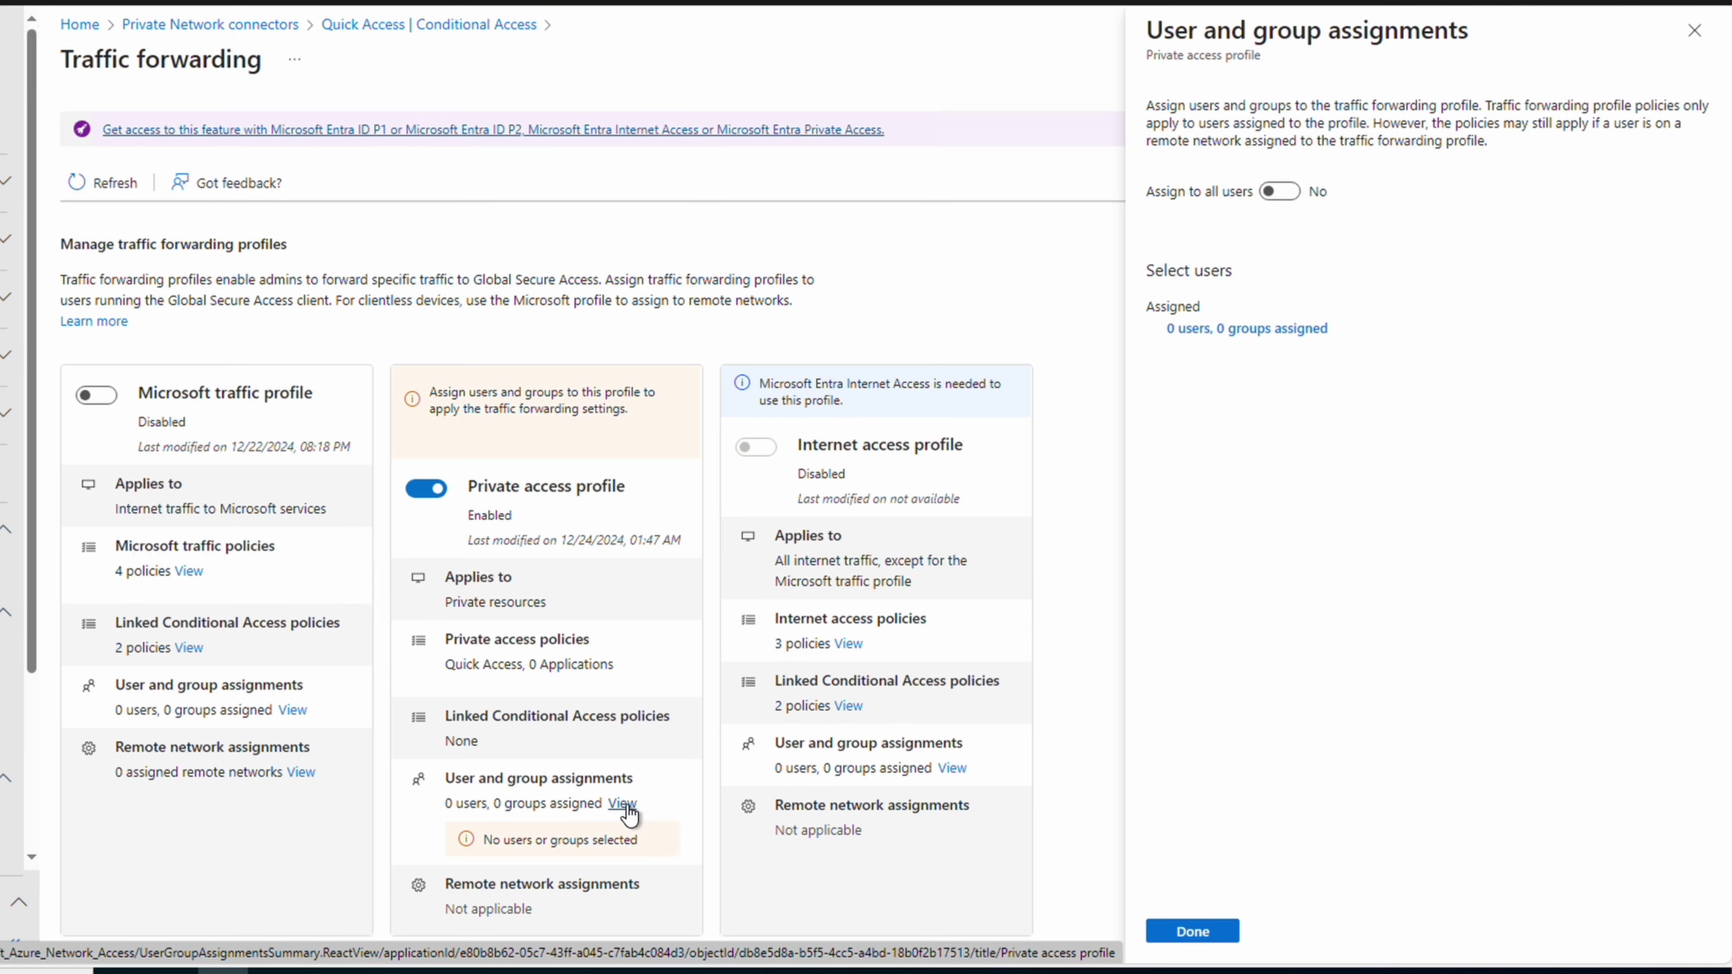
{"action": "left_click", "coordinate": [1288, 193]}
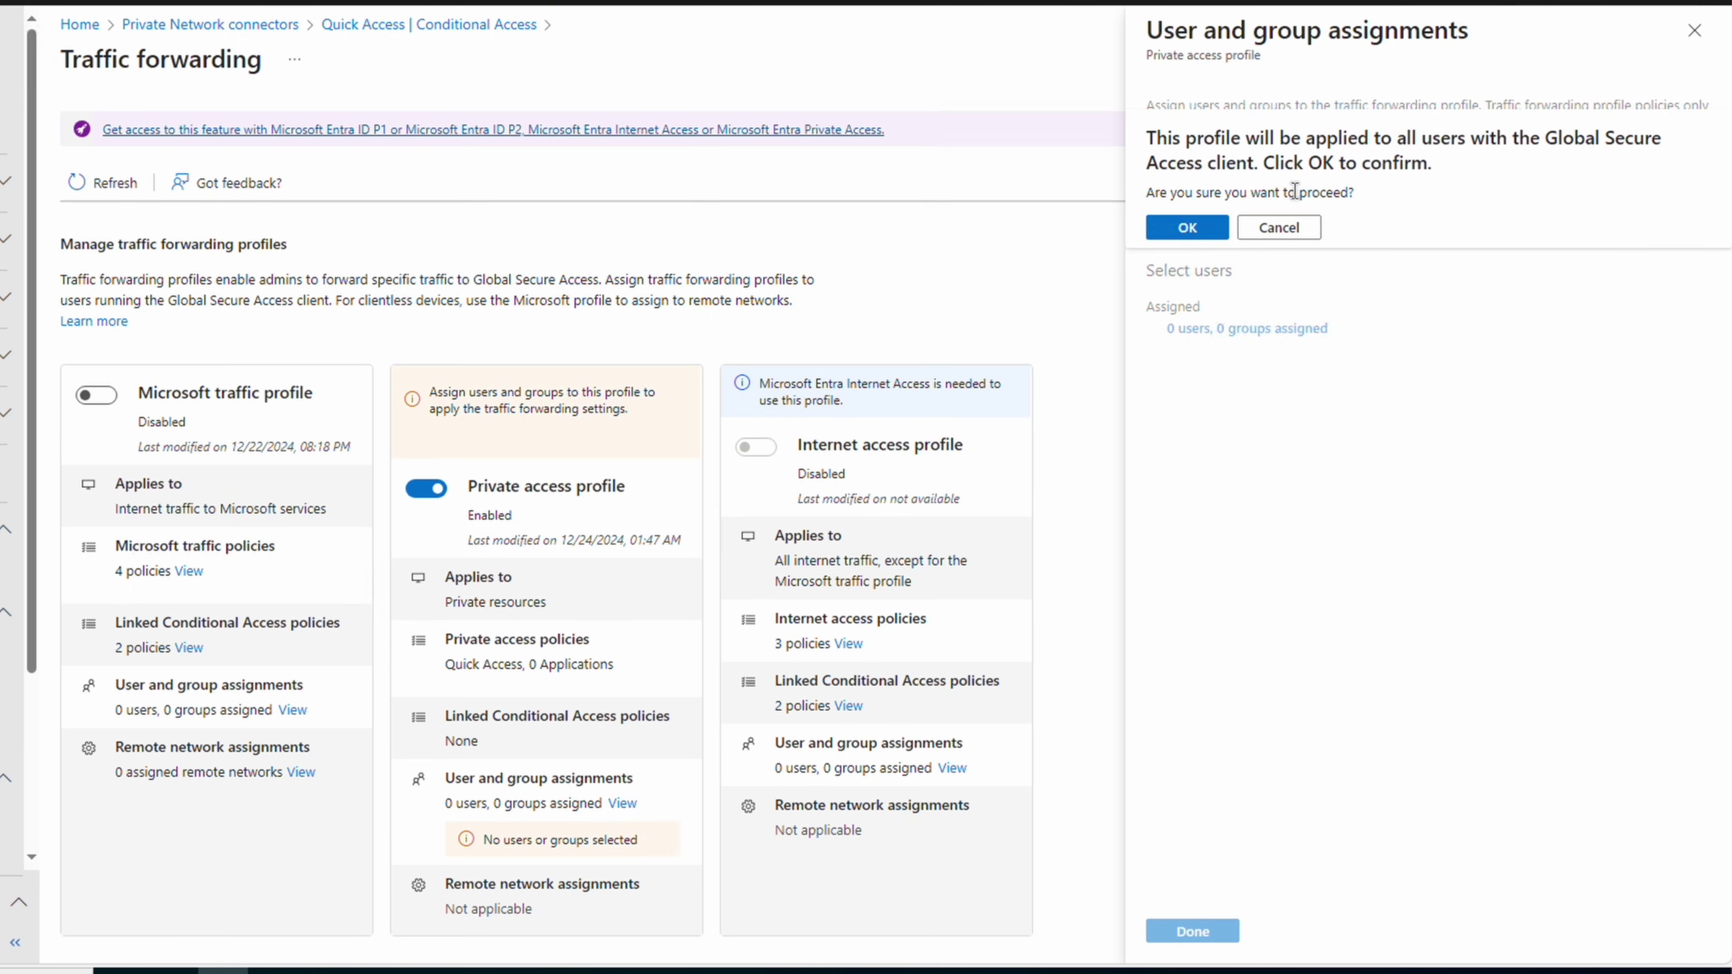
{"action": "left_click", "coordinate": [1280, 235]}
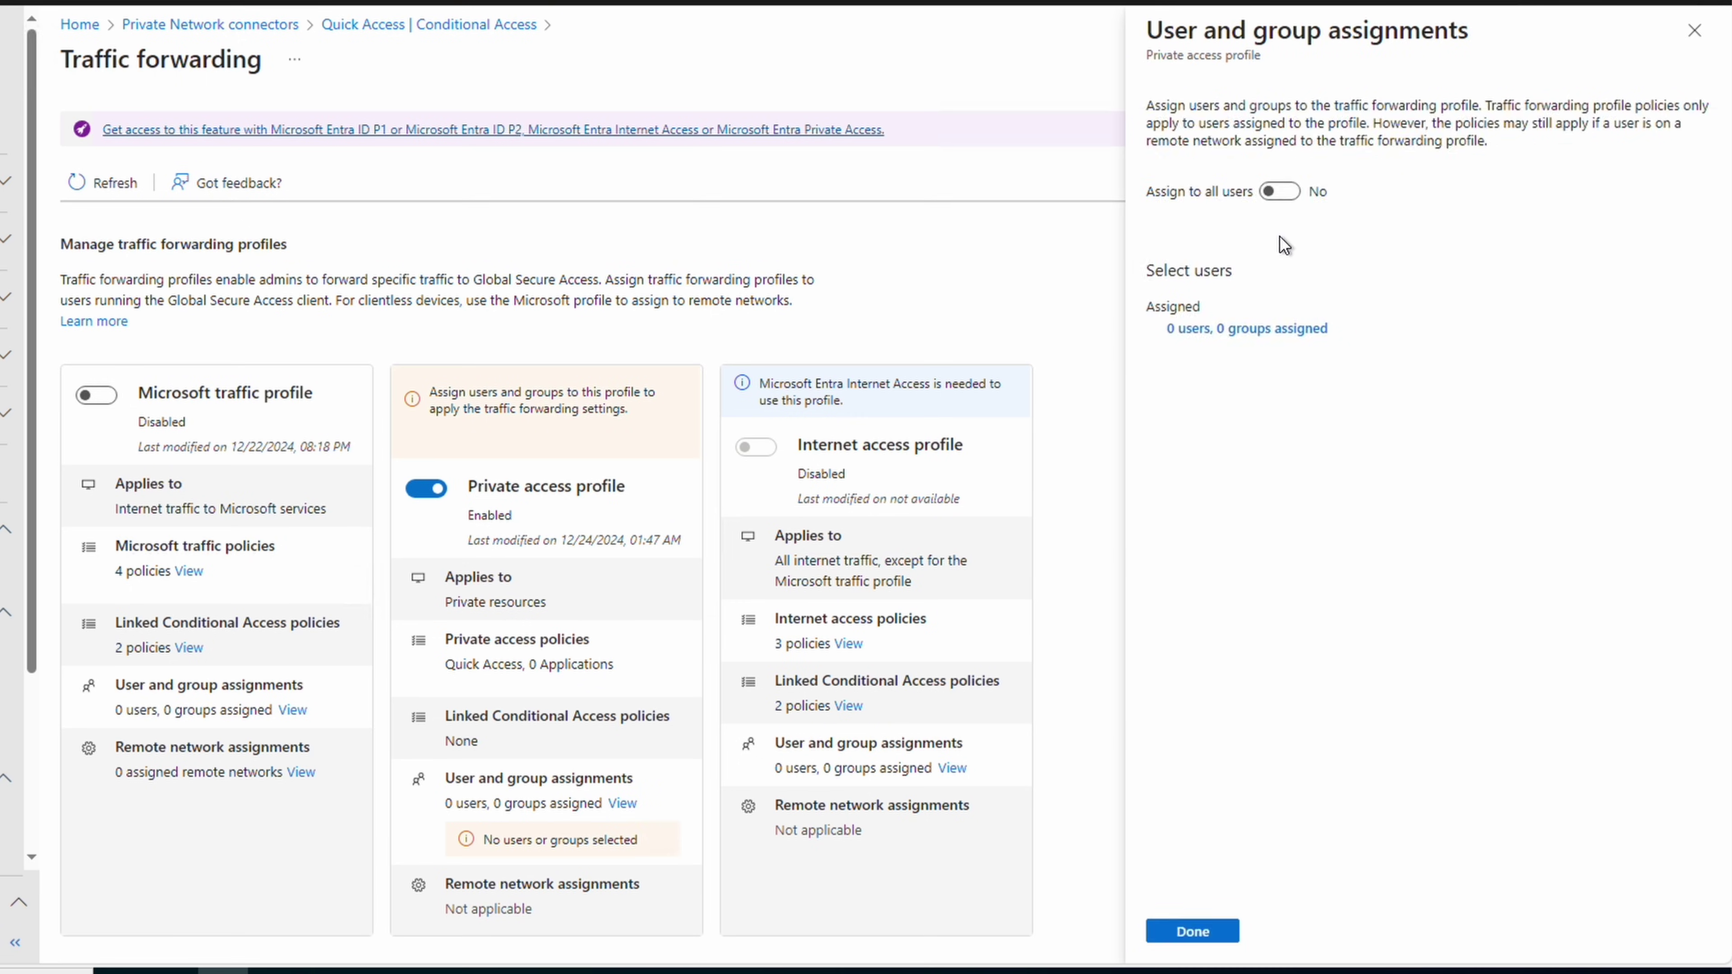
{"action": "left_click", "coordinate": [1267, 331]}
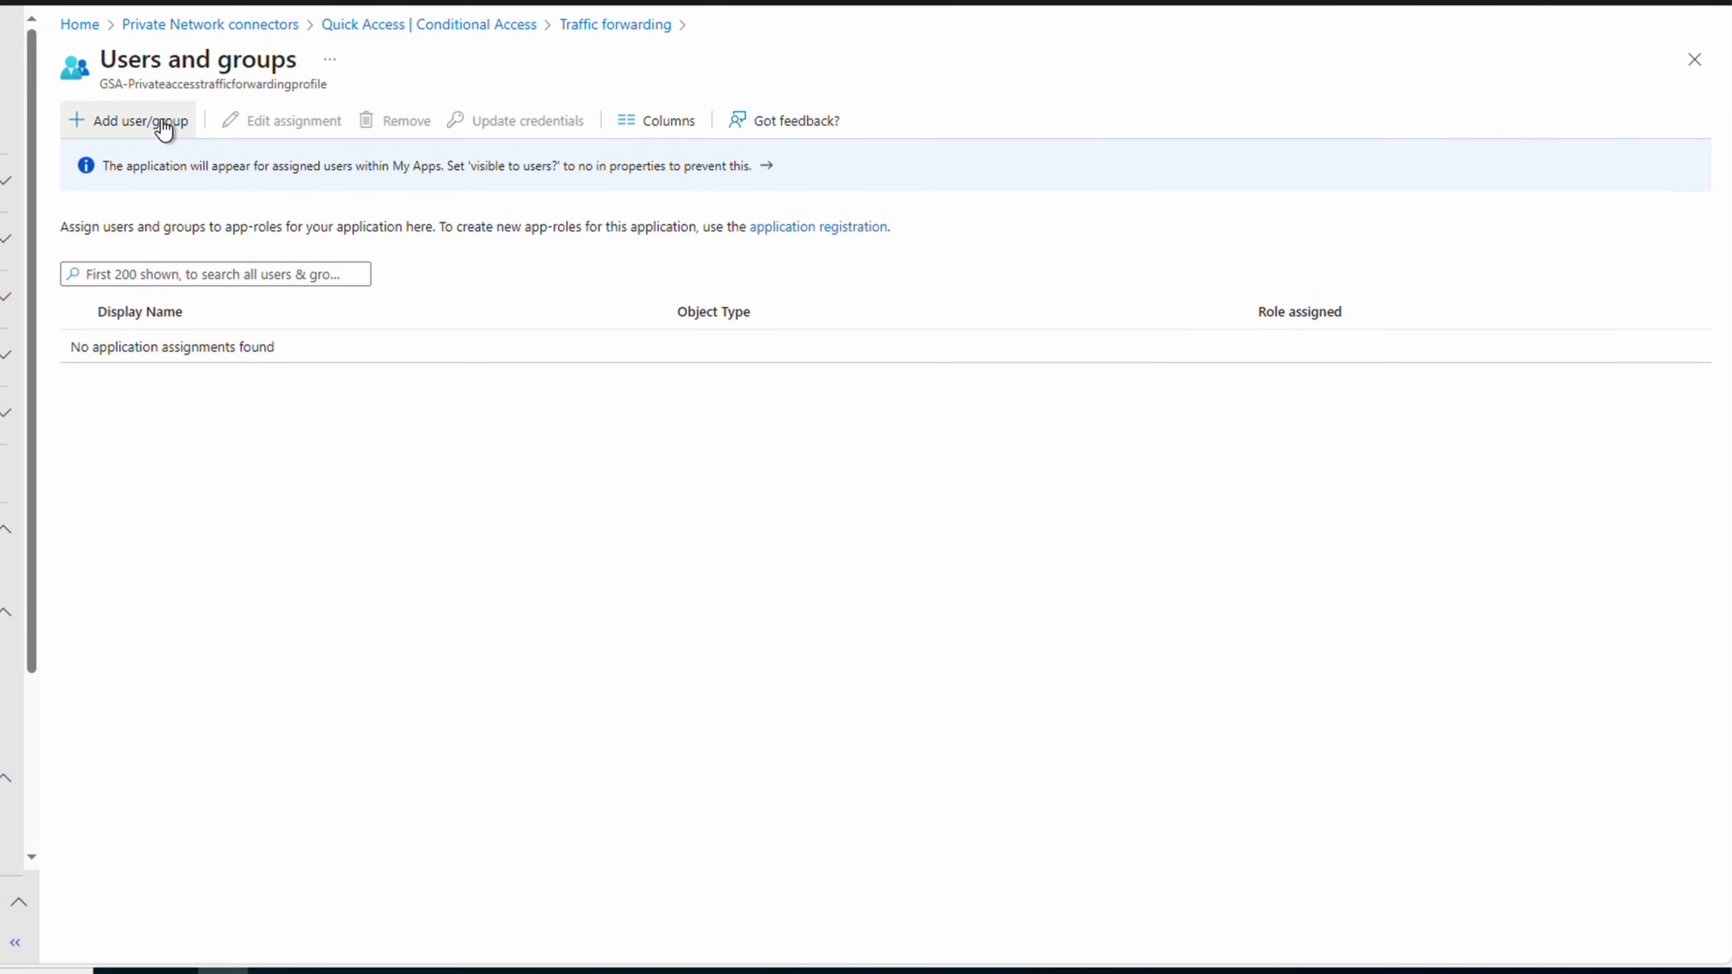
{"action": "left_click", "coordinate": [164, 130]}
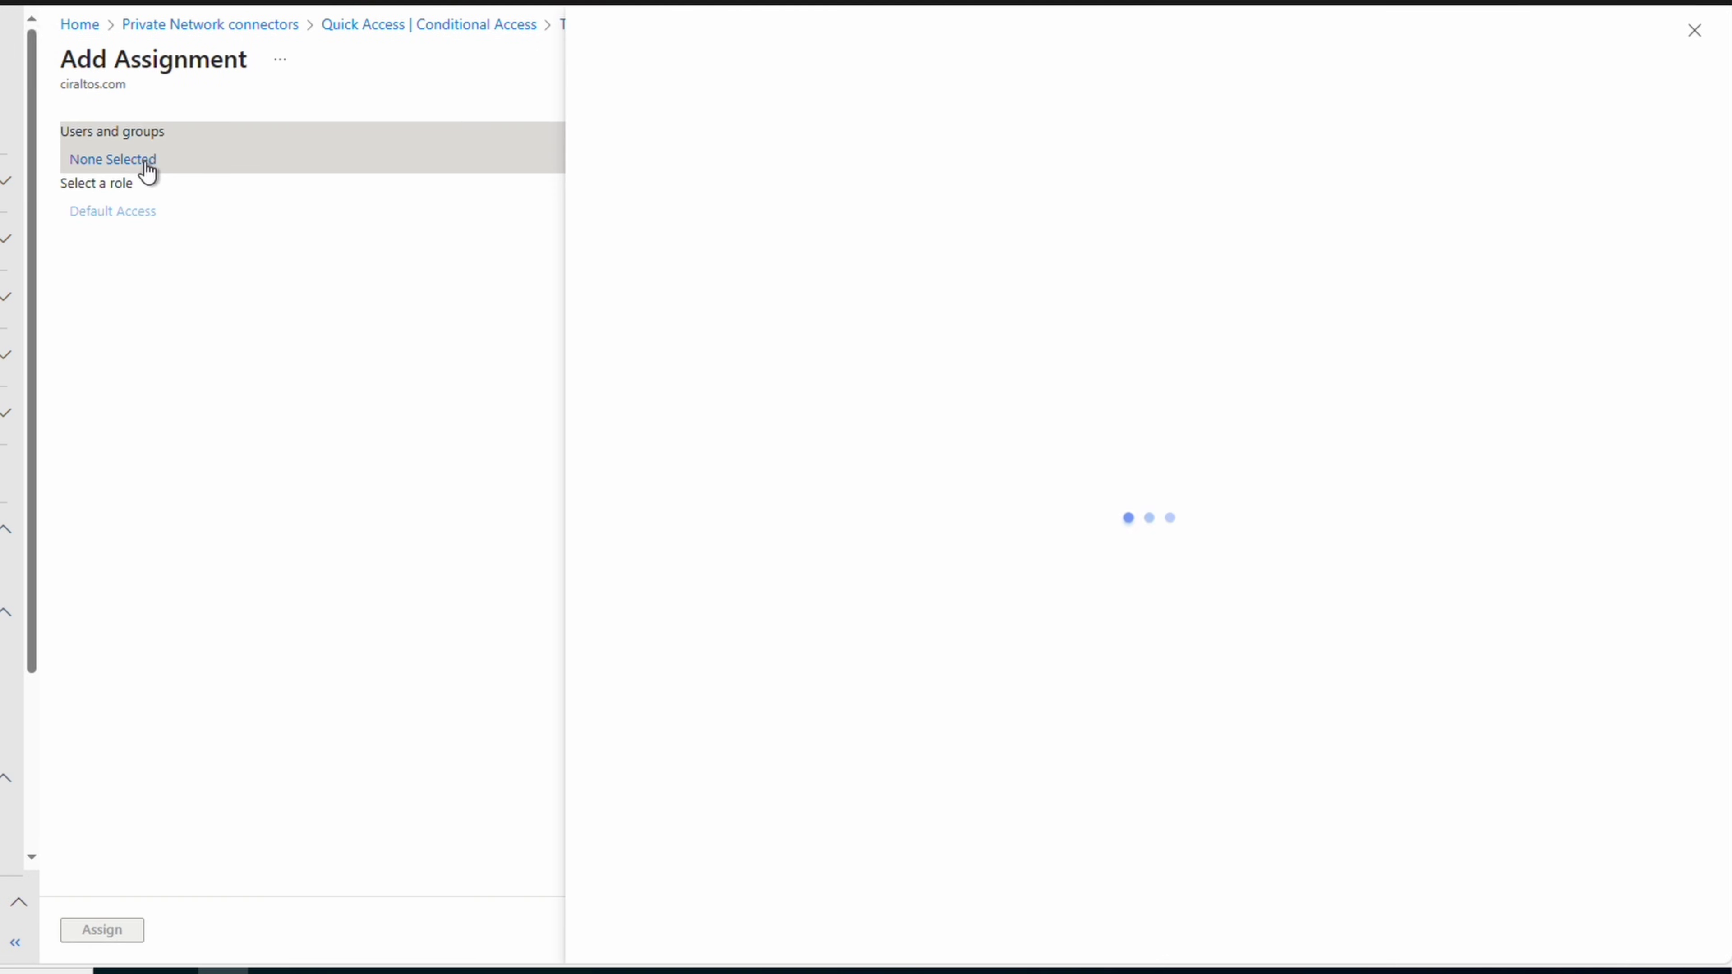
{"action": "left_click", "coordinate": [686, 186]}
{"action": "type", "text": "avdusers"}
{"action": "left_click", "coordinate": [613, 336]}
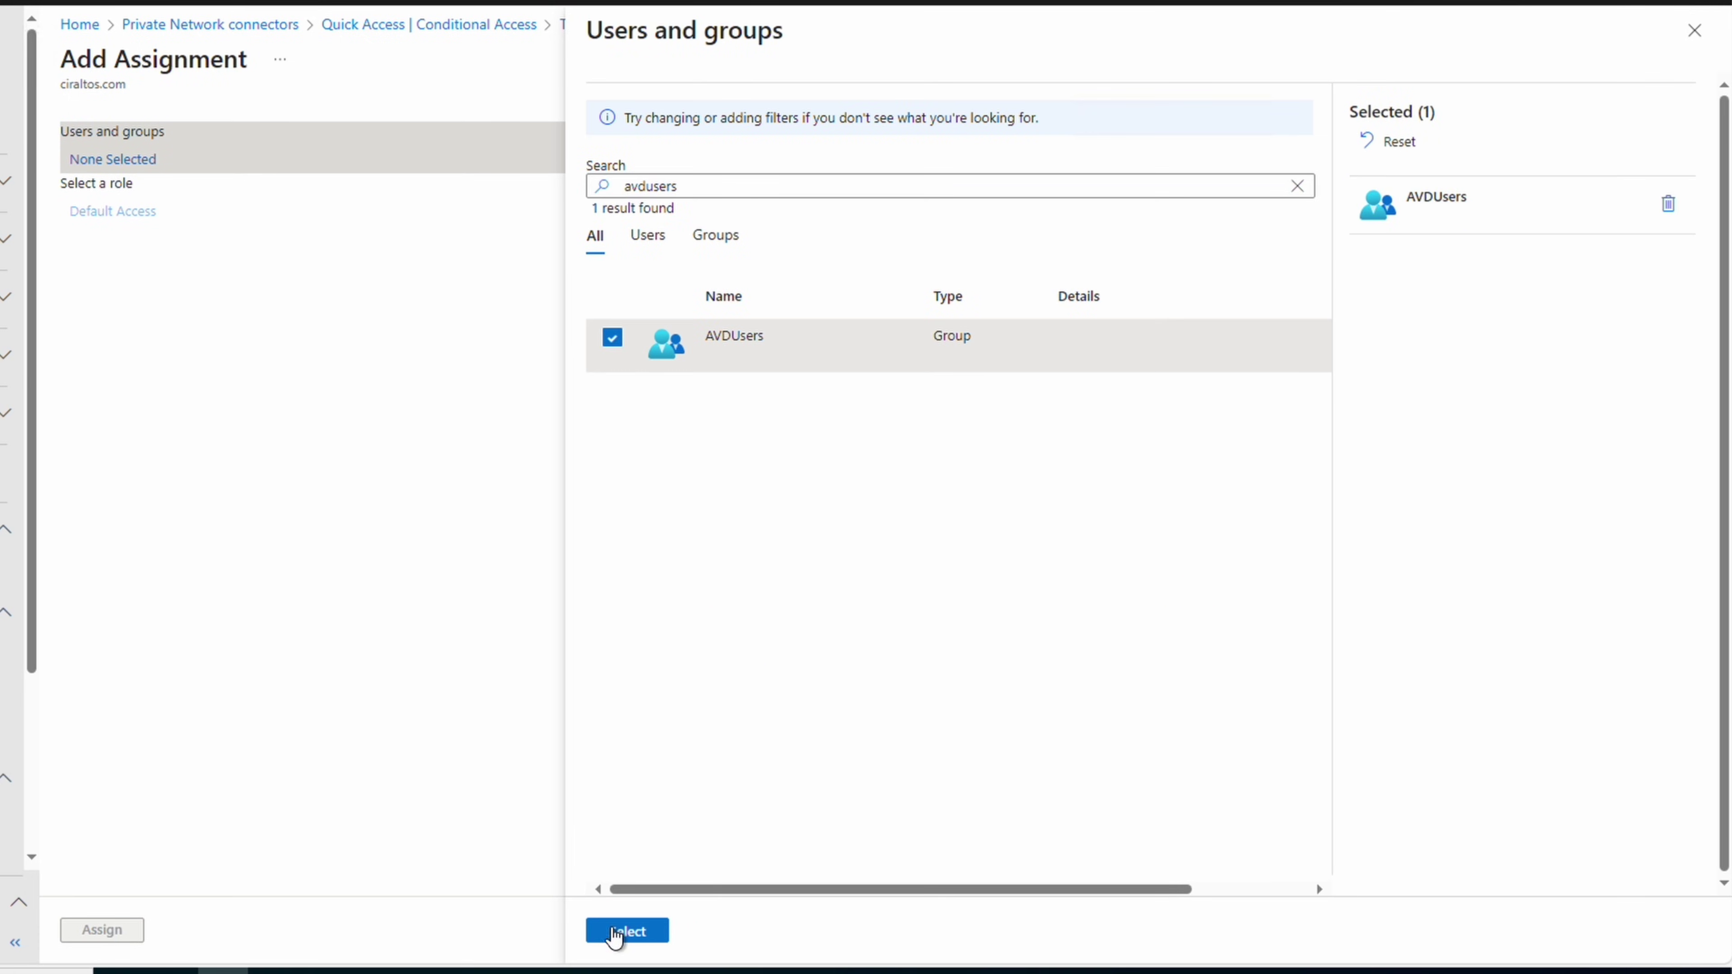
{"action": "left_click", "coordinate": [631, 932]}
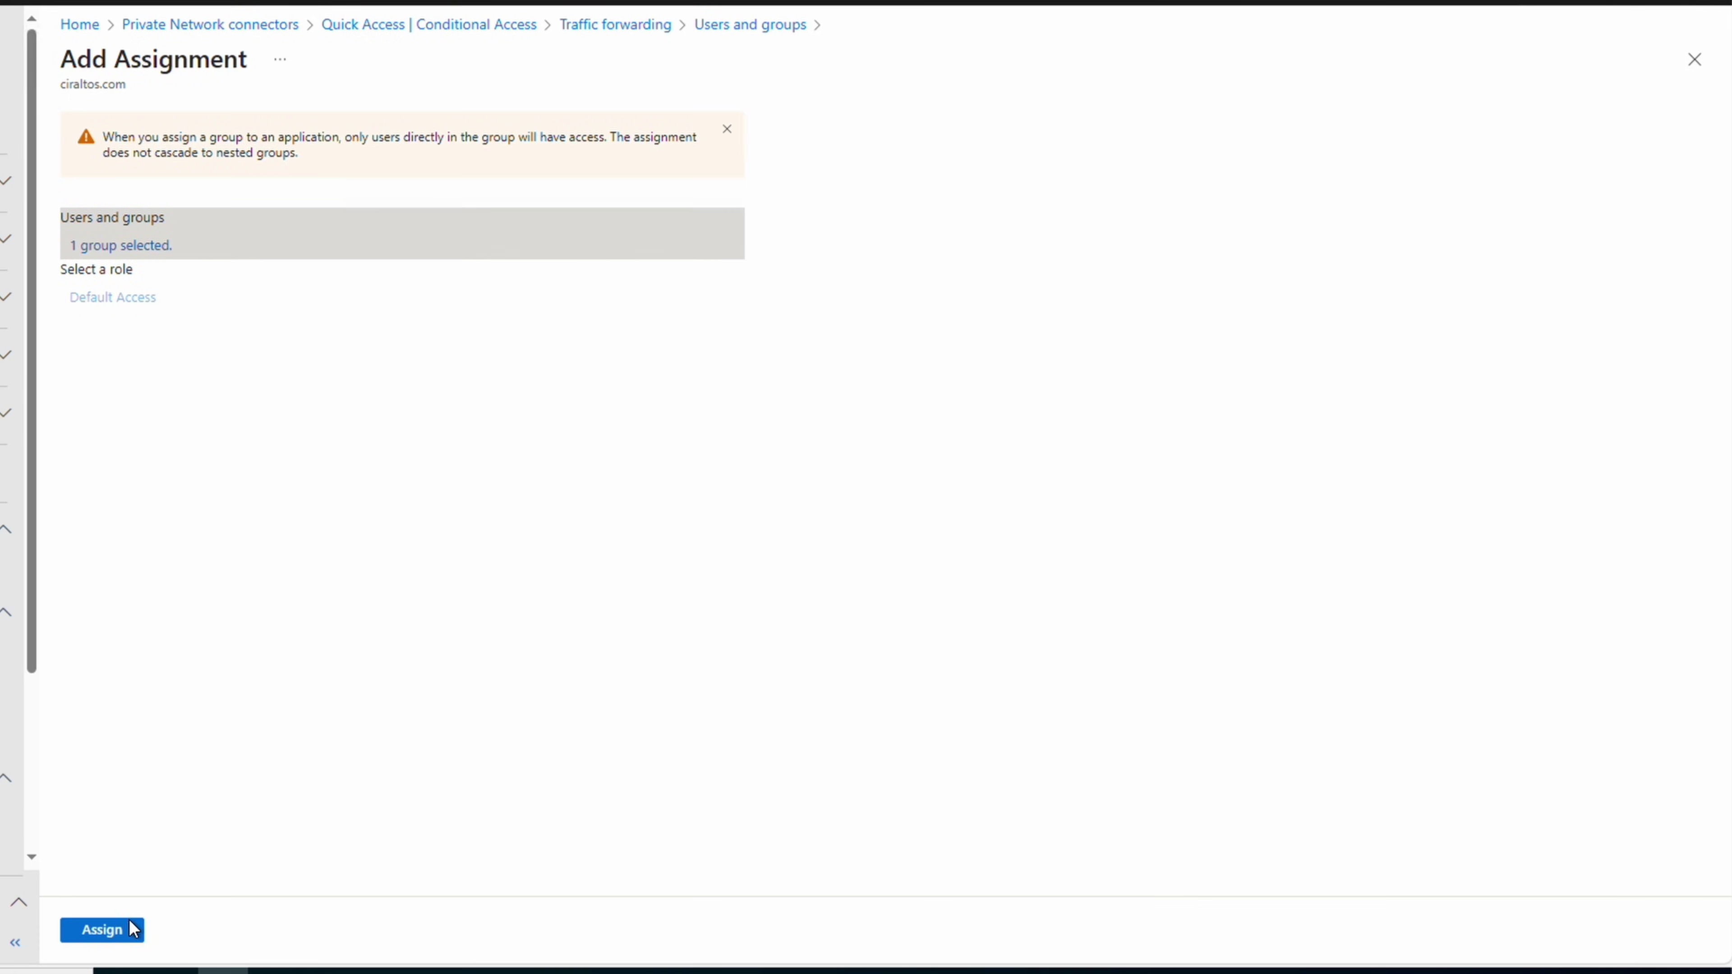
{"action": "left_click", "coordinate": [102, 931]}
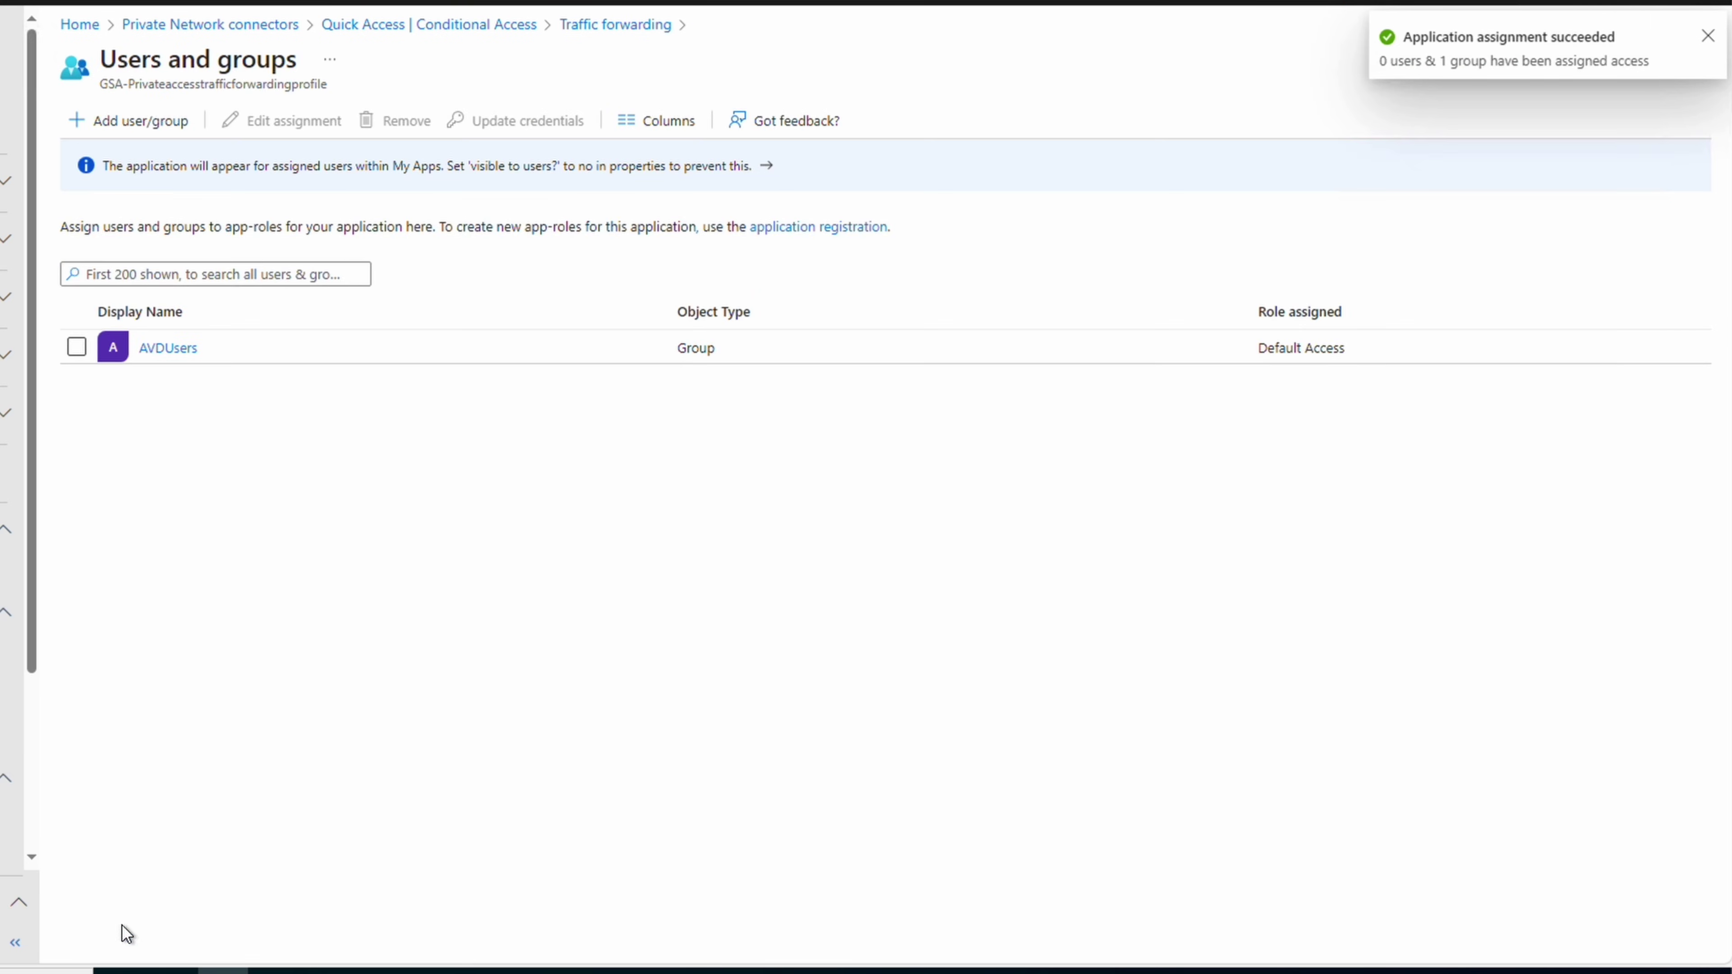
{"action": "left_click", "coordinate": [1694, 60]}
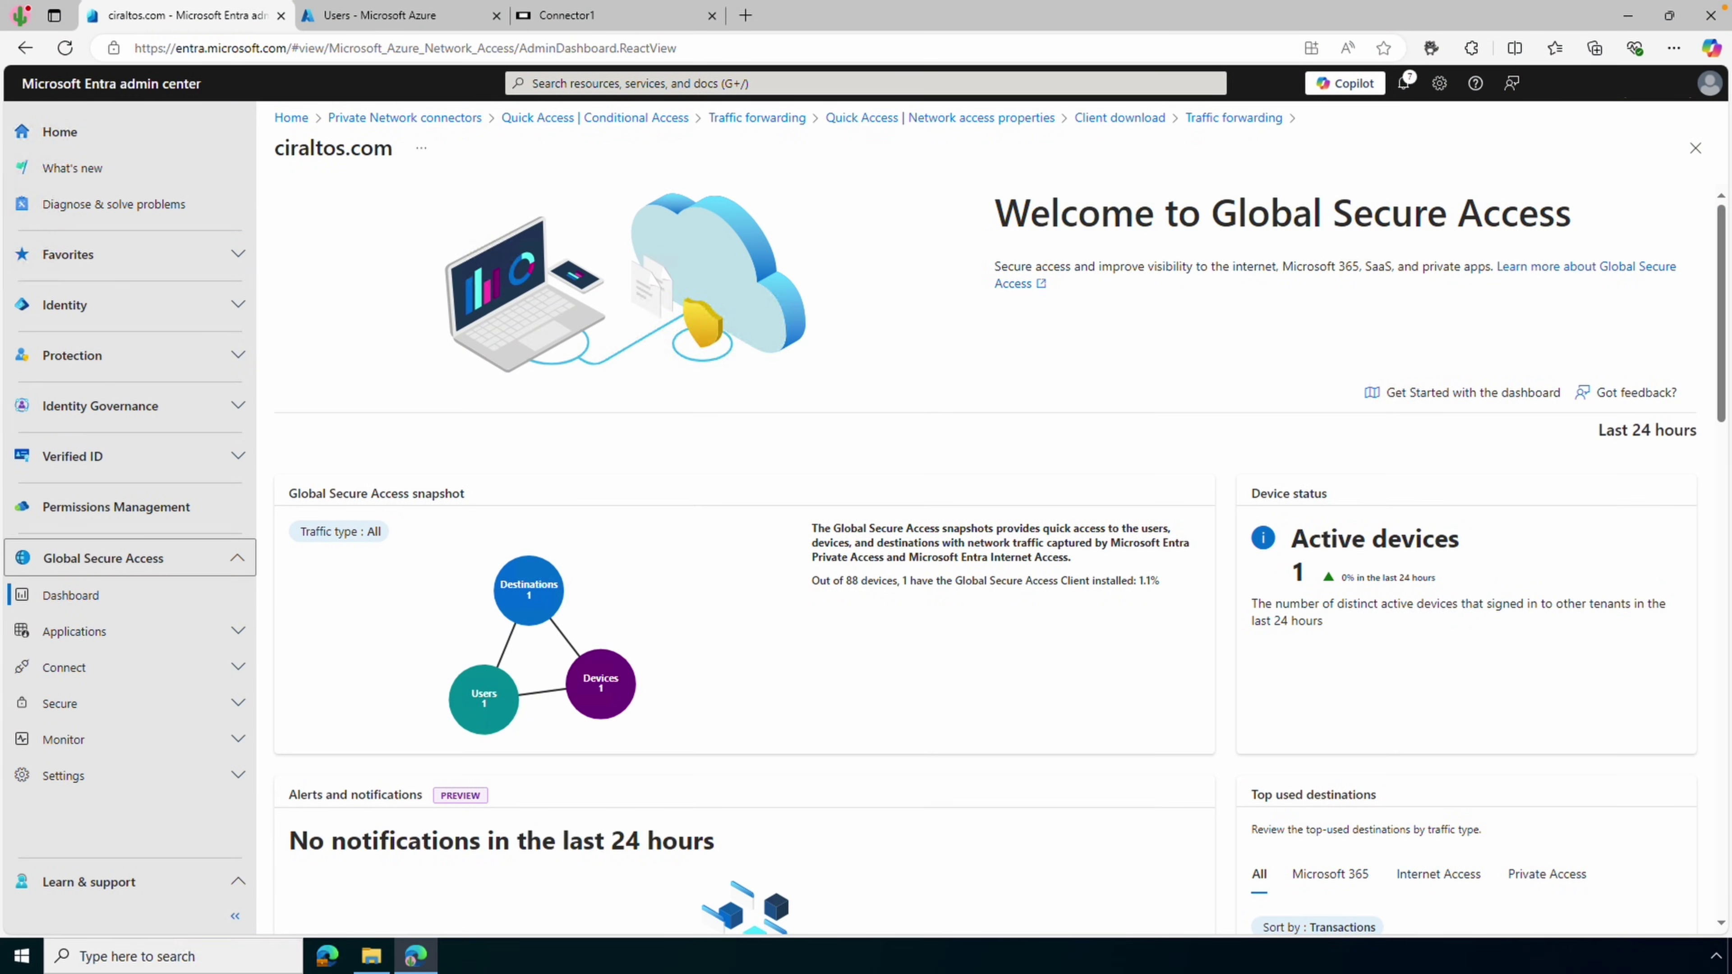
Open the Global Secure Access Client download page under Connect
{"action": "left_click", "coordinate": [217, 675]}
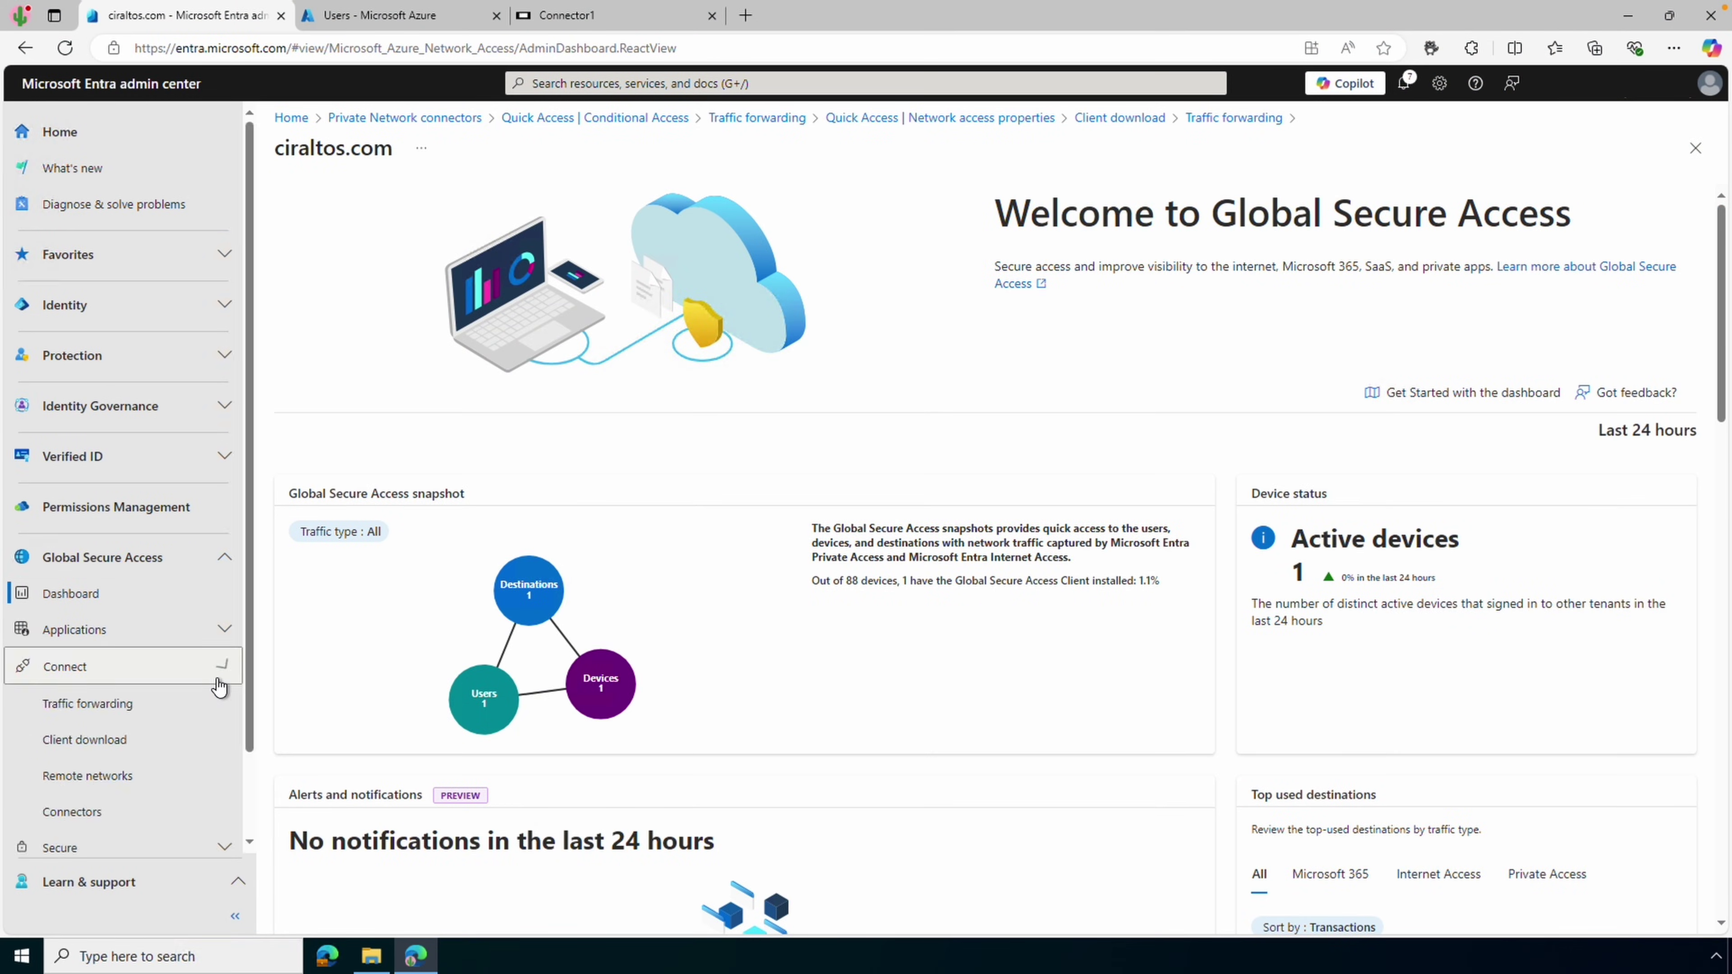
{"action": "left_click", "coordinate": [202, 745]}
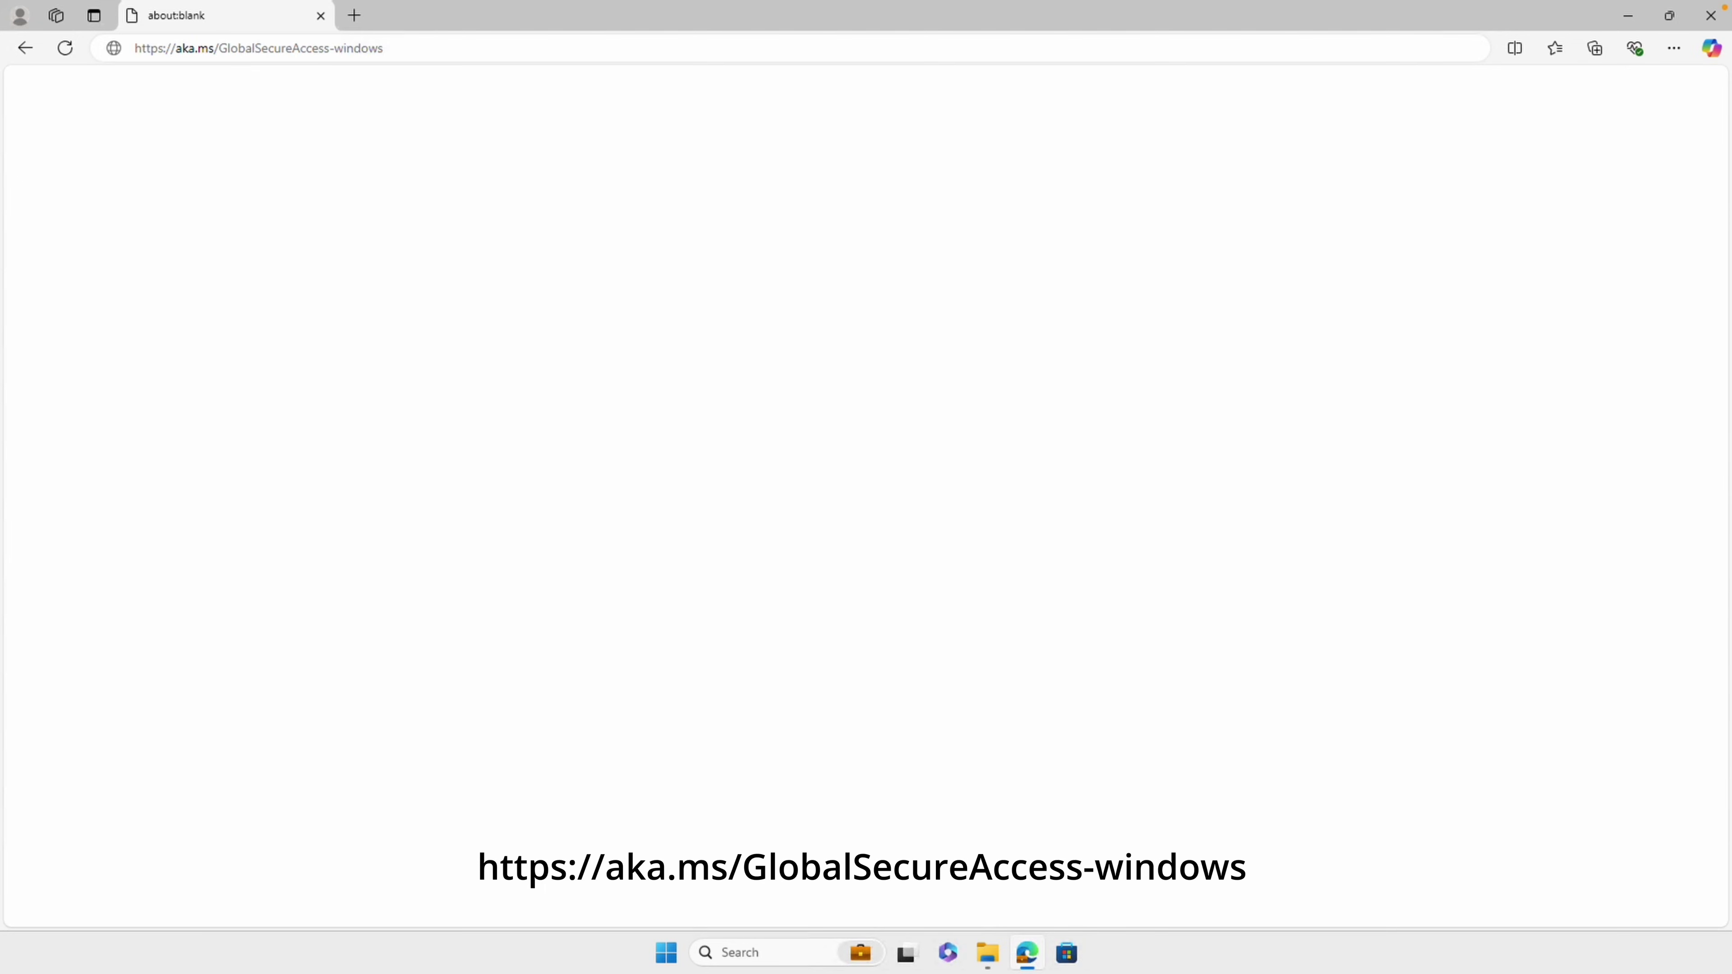
Download the client from aka.ms/GlobalSecureAccess-windows and show the installer in Downloads
{"action": "key", "text": "Return"}
{"action": "left_click", "coordinate": [1626, 20]}
{"action": "left_click", "coordinate": [987, 953]}
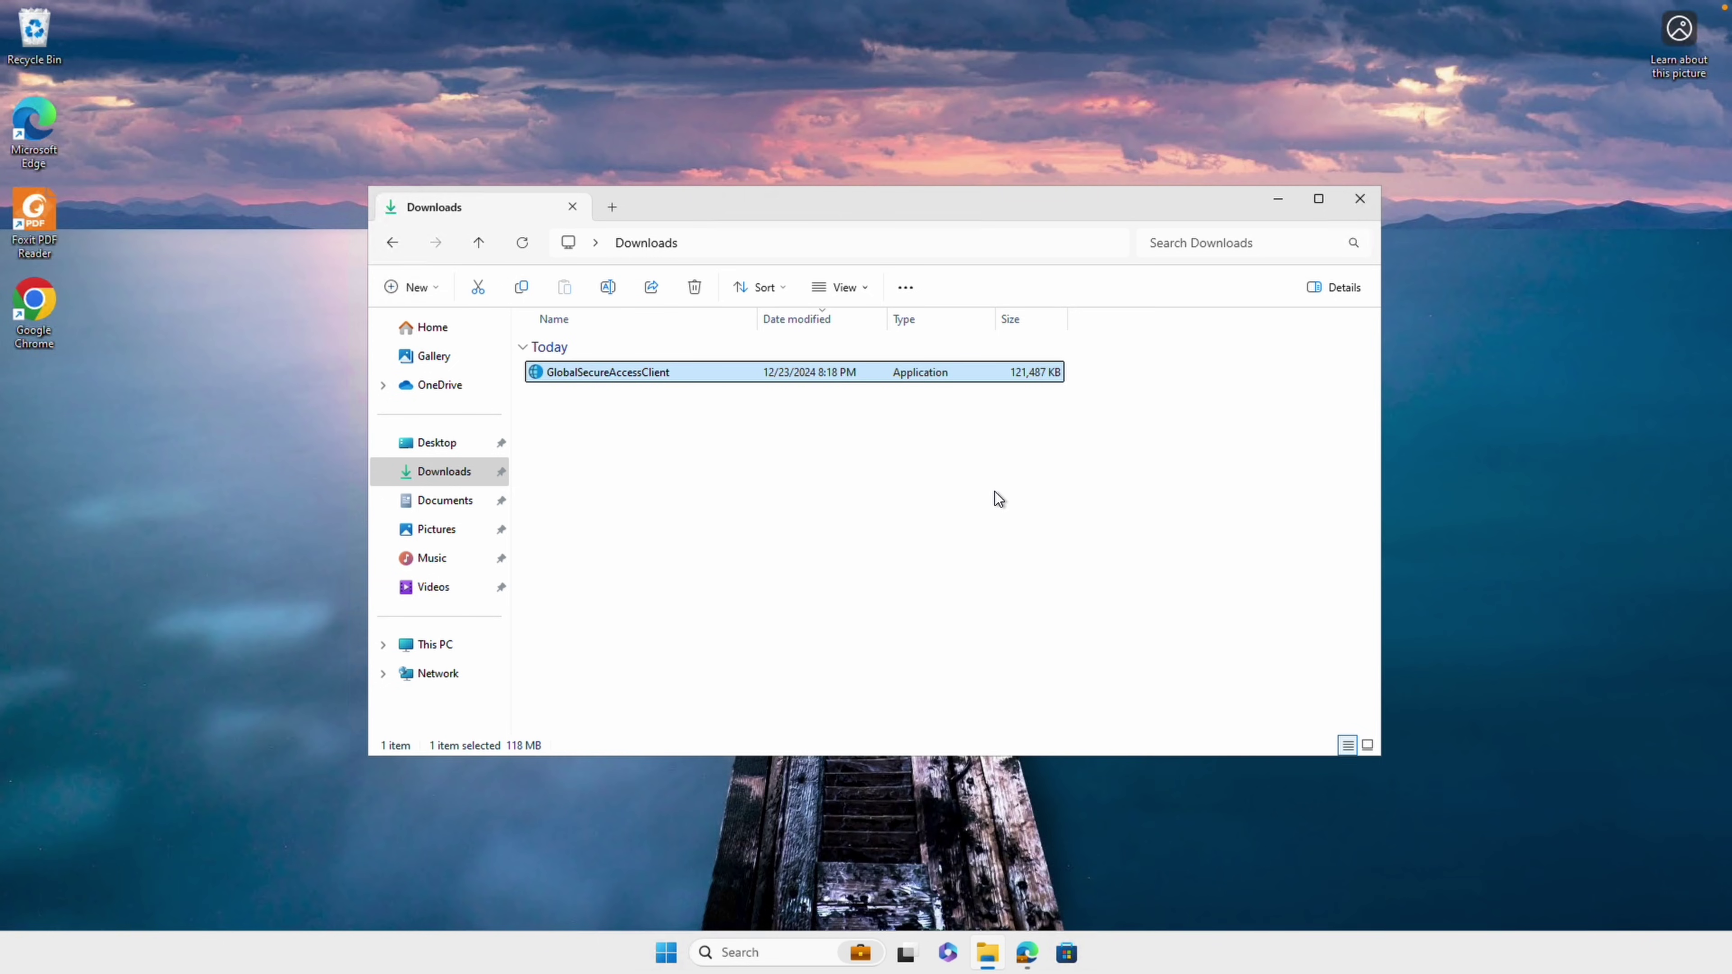
Close File Explorer and bring up the Global Secure Access tray icon's context menu
{"action": "key", "text": "alt+F4"}
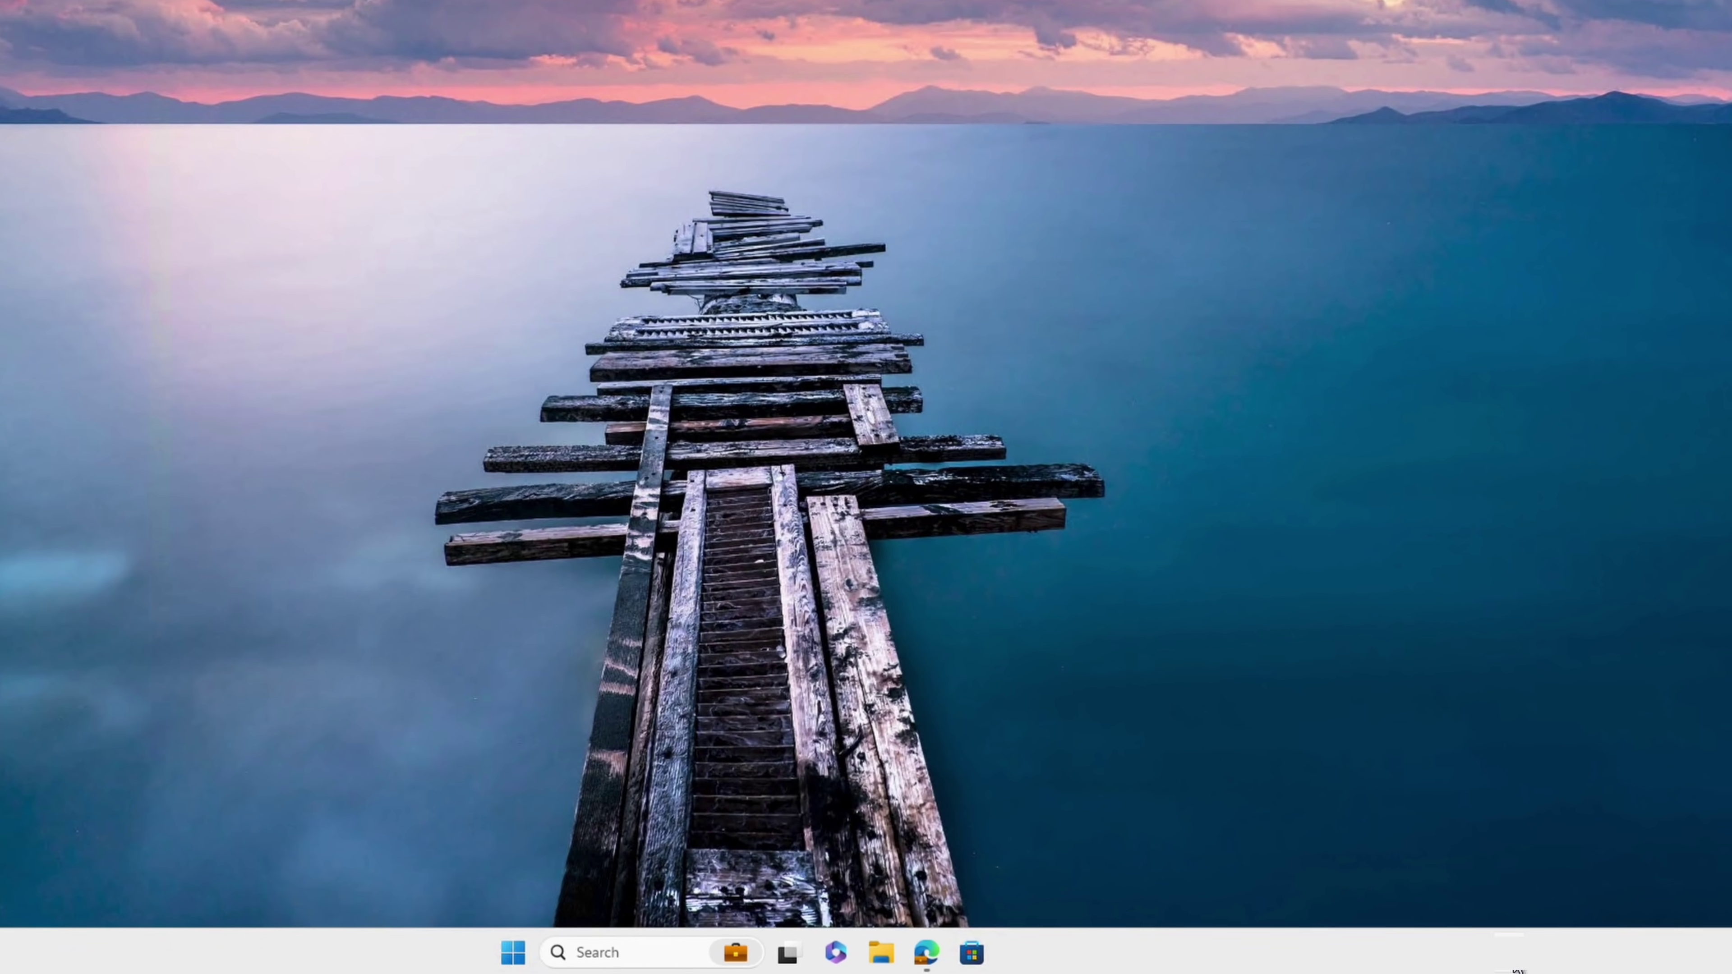
{"action": "left_click", "coordinate": [1538, 965]}
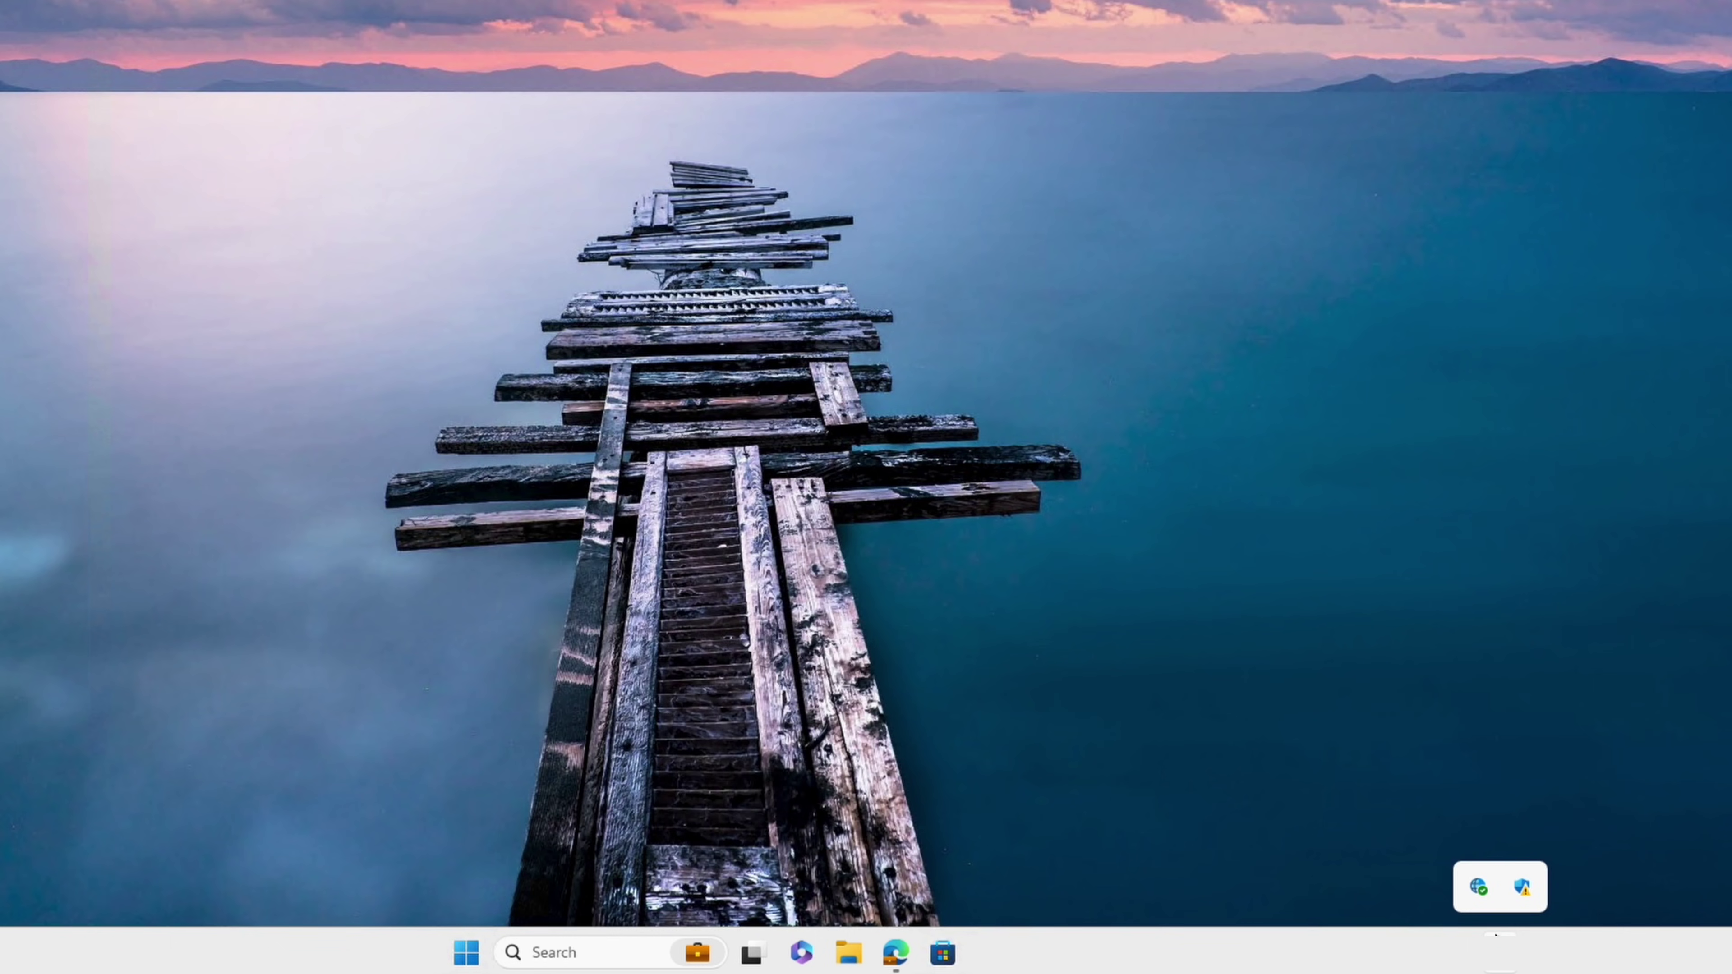
{"action": "mouse_move", "coordinate": [1483, 902]}
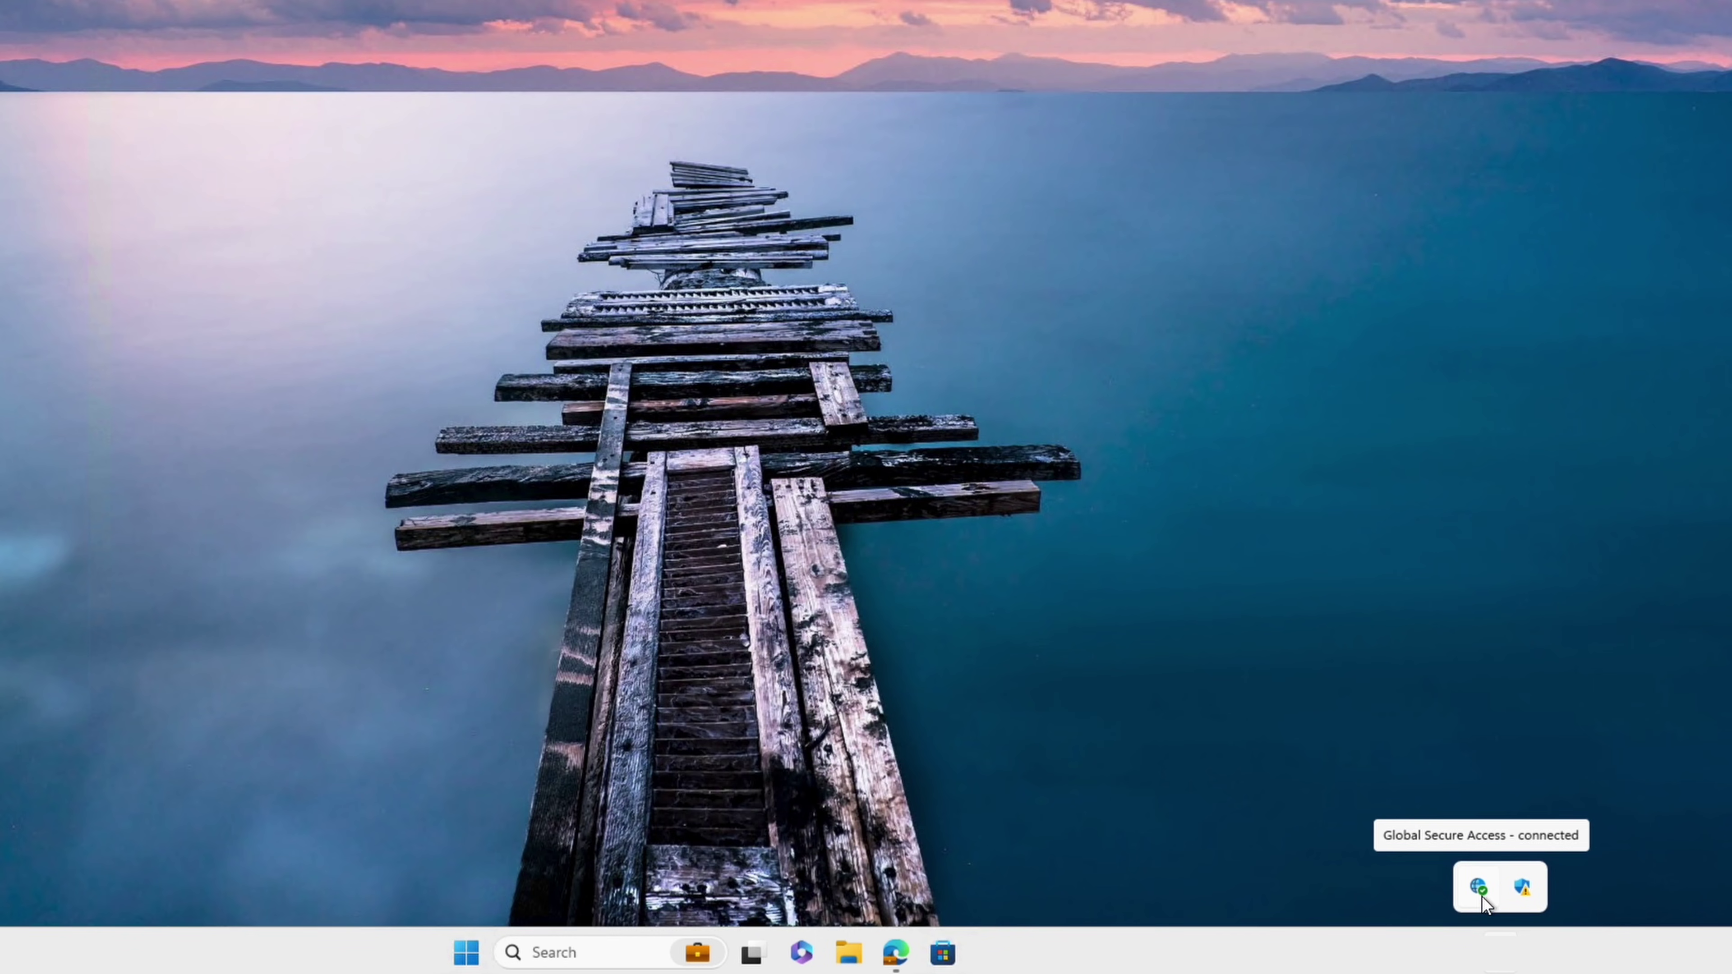
{"action": "right_click", "coordinate": [1482, 895]}
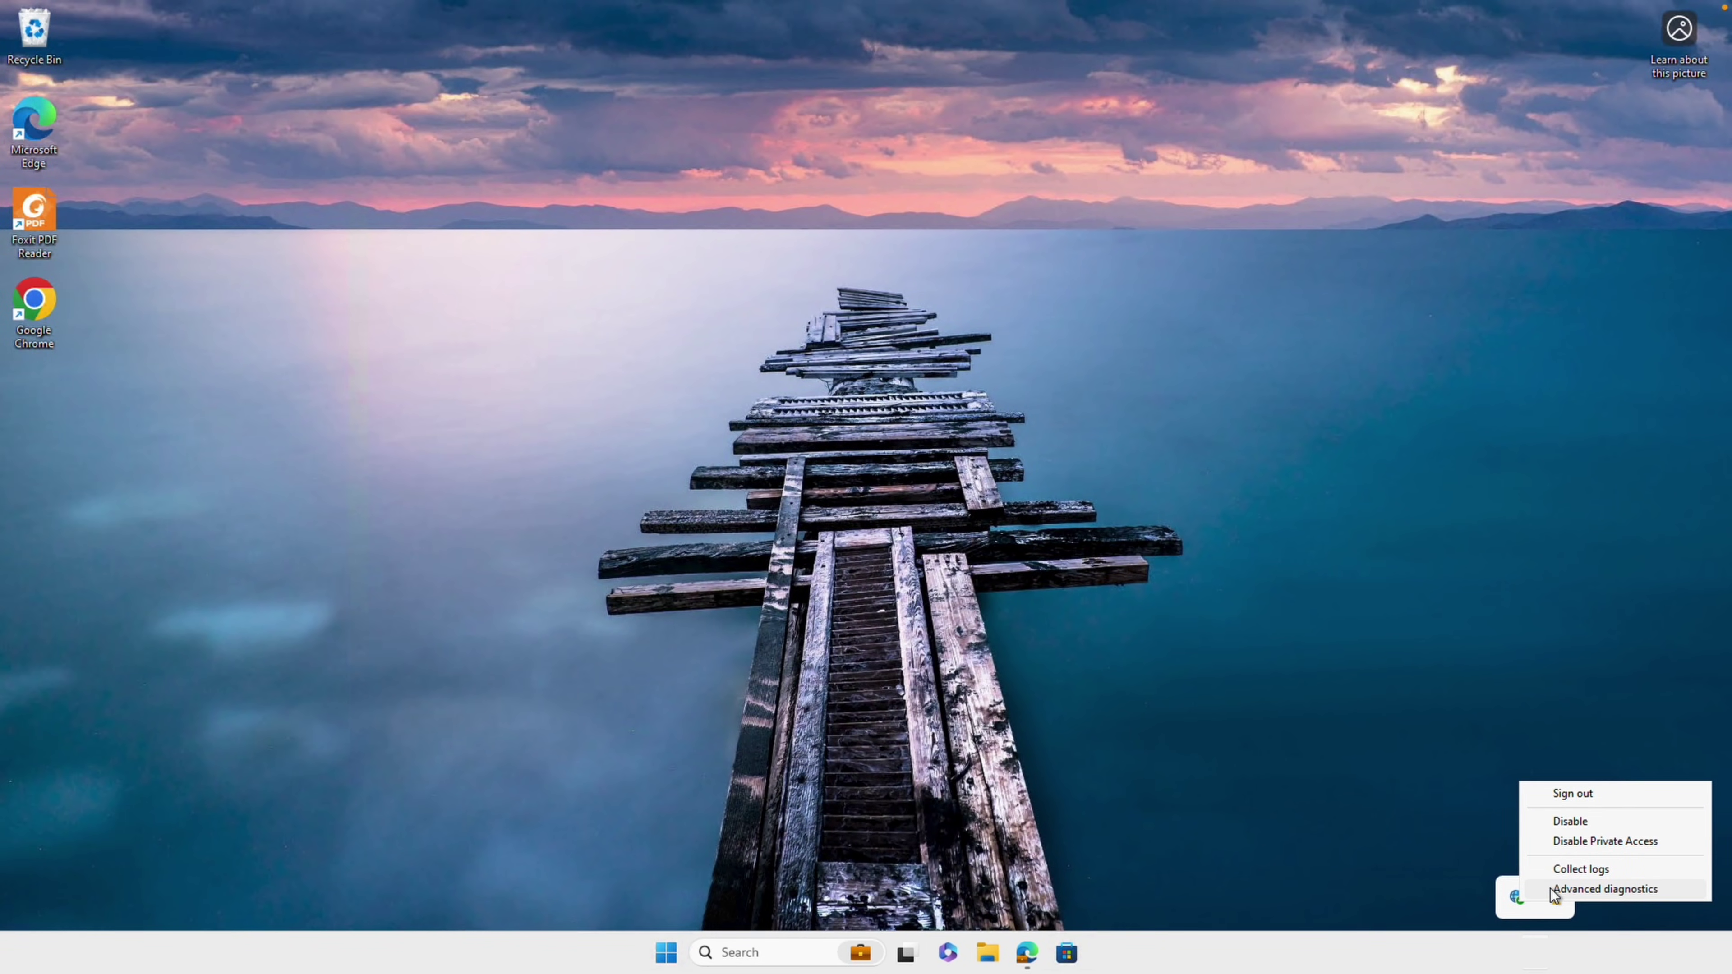
Open Advanced diagnostics with the administrator account credentials and switch to the Health check tab
{"action": "left_click", "coordinate": [1554, 889]}
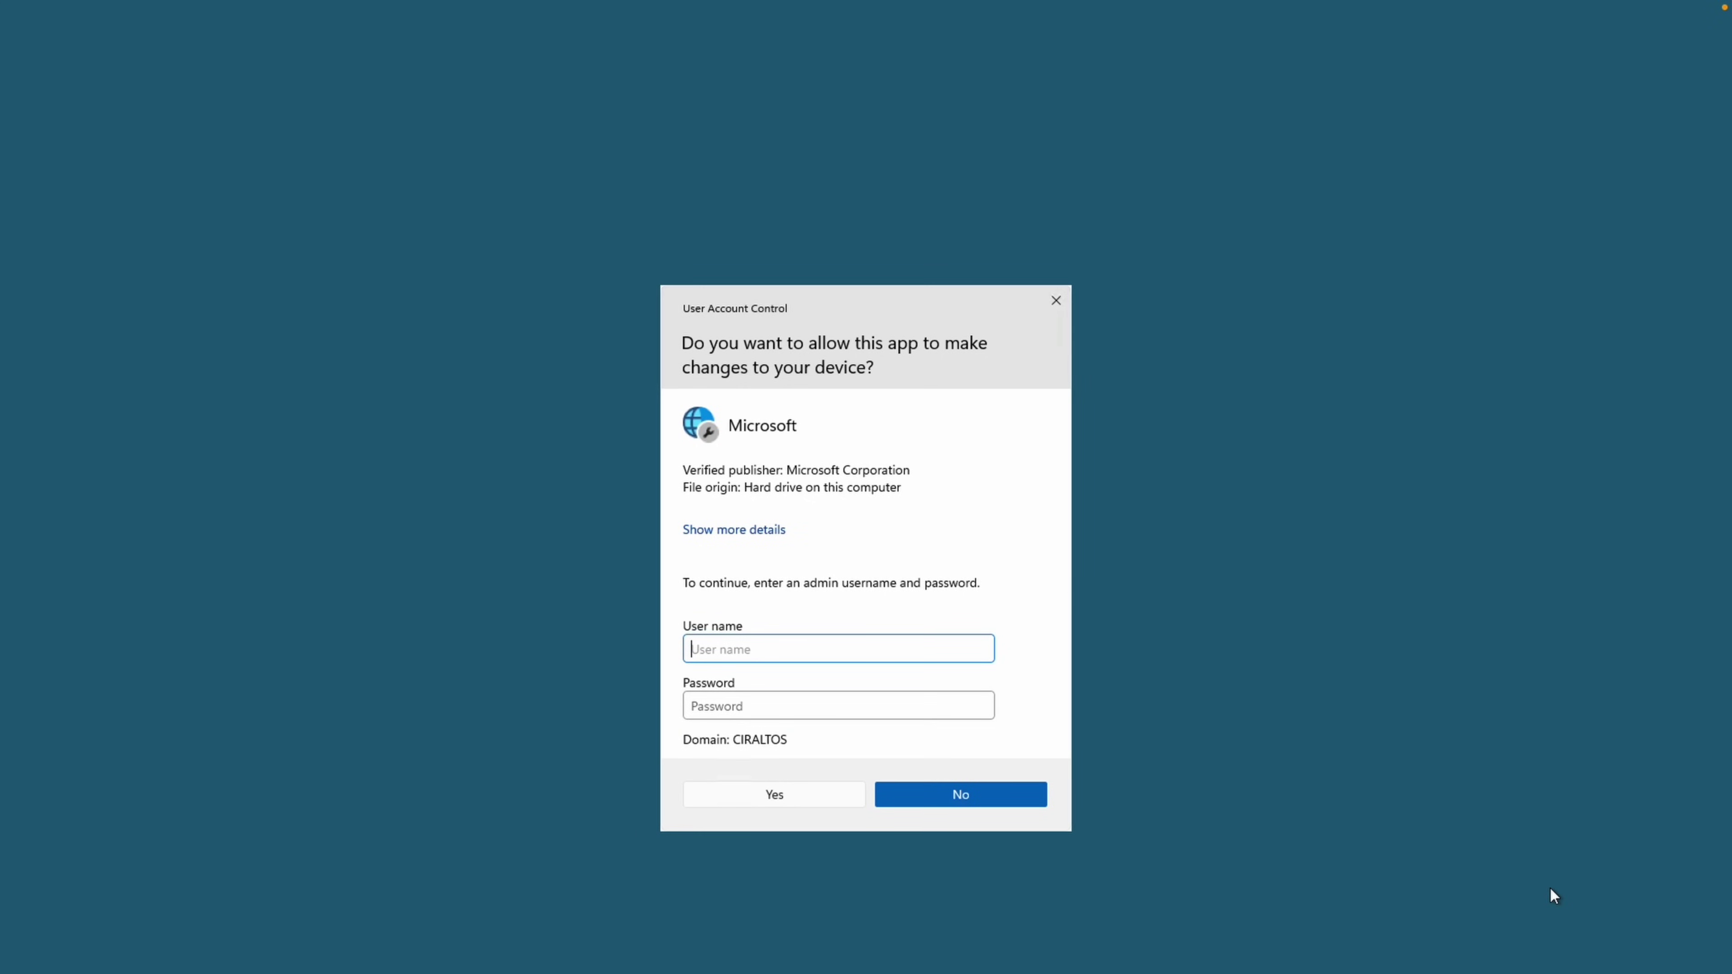
{"action": "type", "text": "administrator"}
{"action": "key", "text": "Tab"}
{"action": "type", "text": "********"}
{"action": "key", "text": "Return"}
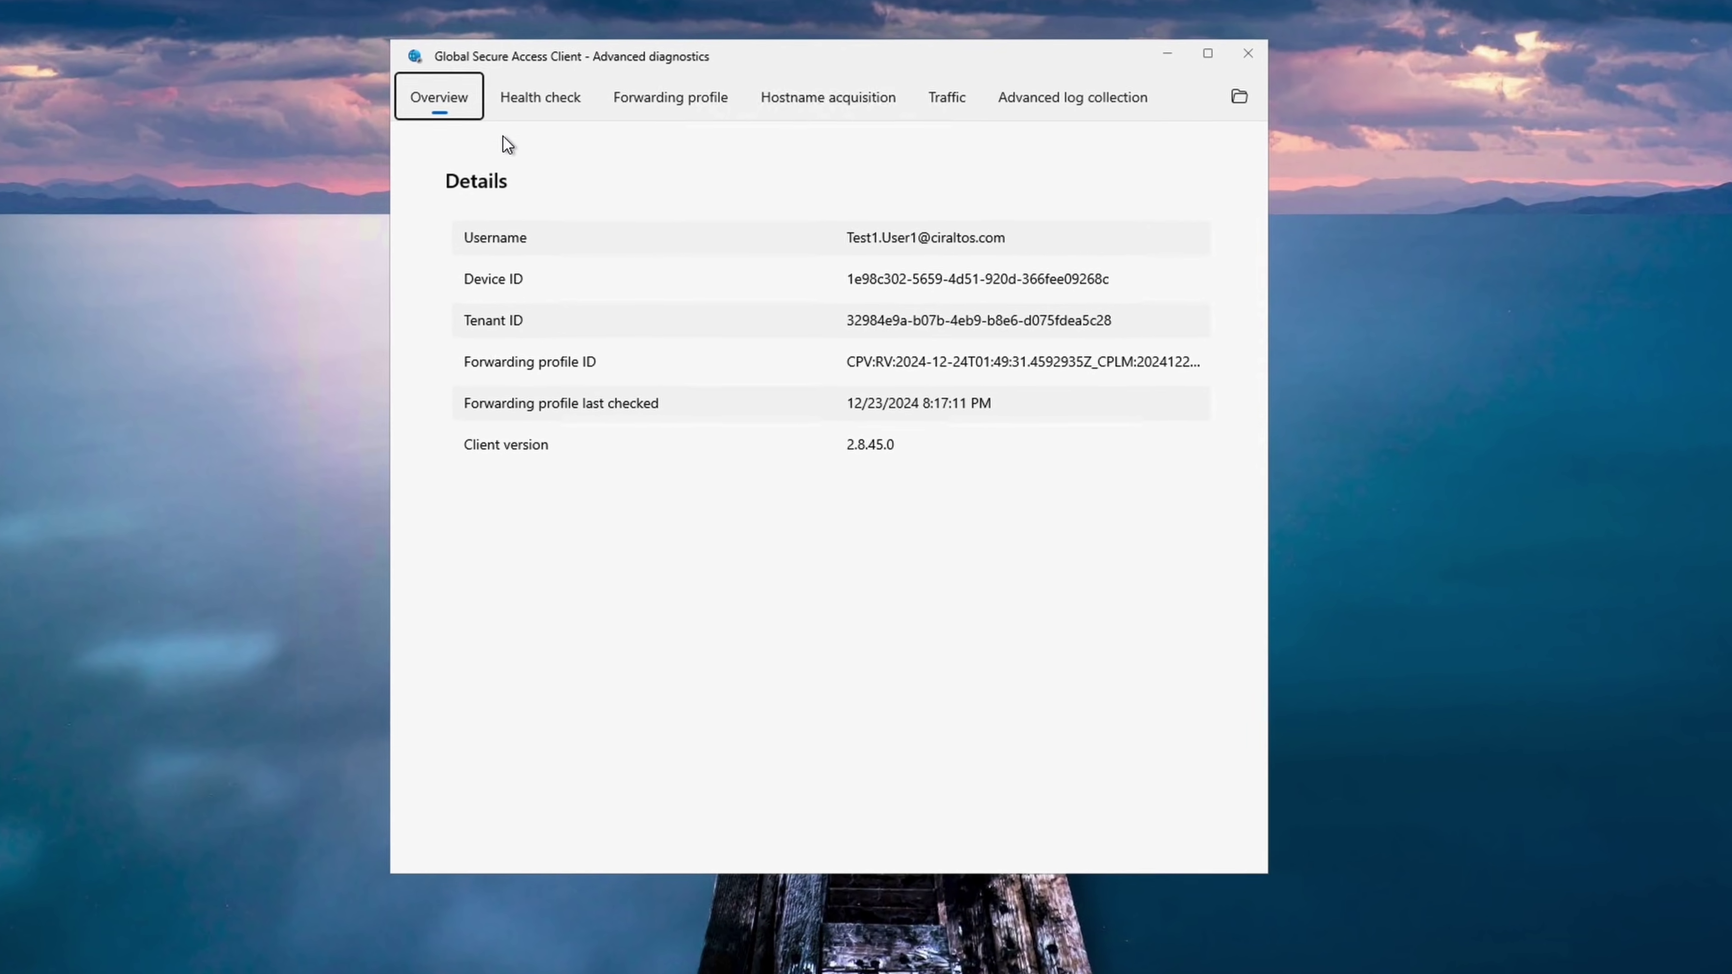
{"action": "left_click", "coordinate": [526, 105]}
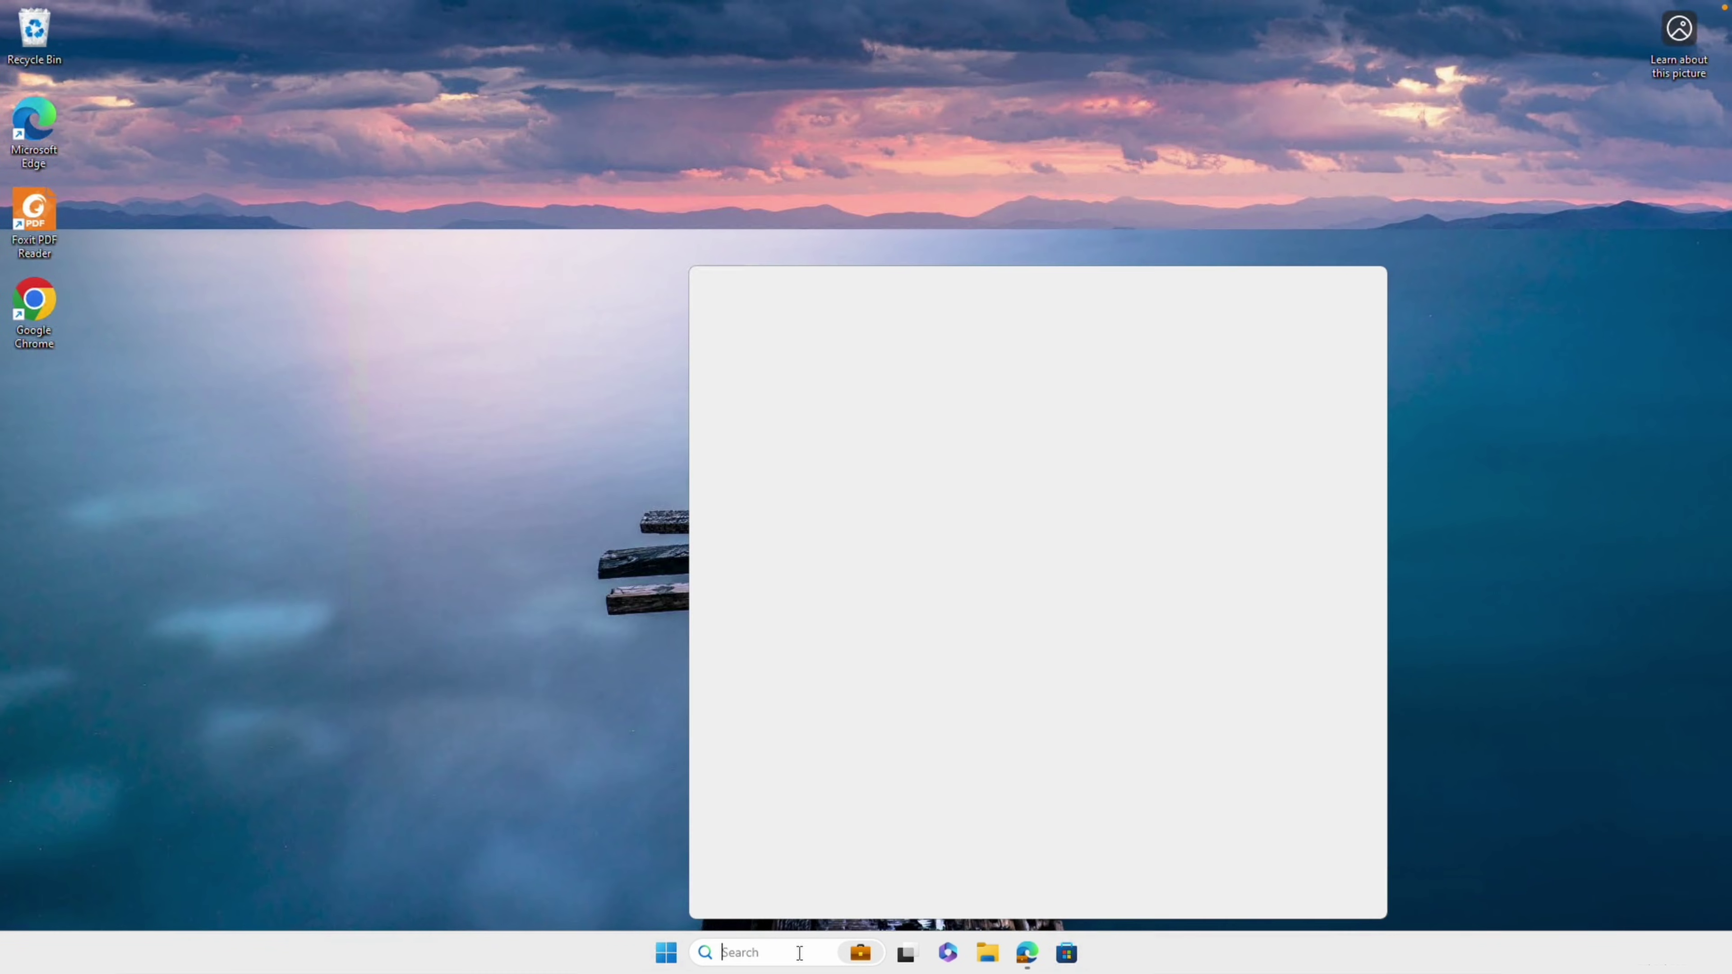
Run ipconfig in Command Prompt to confirm IPv4 10.10.0.12 and gateway 10.10.0.1, then switch to Edge
{"action": "type", "text": "command prompt"}
{"action": "key", "text": "Return"}
{"action": "type", "text": "ipconfig"}
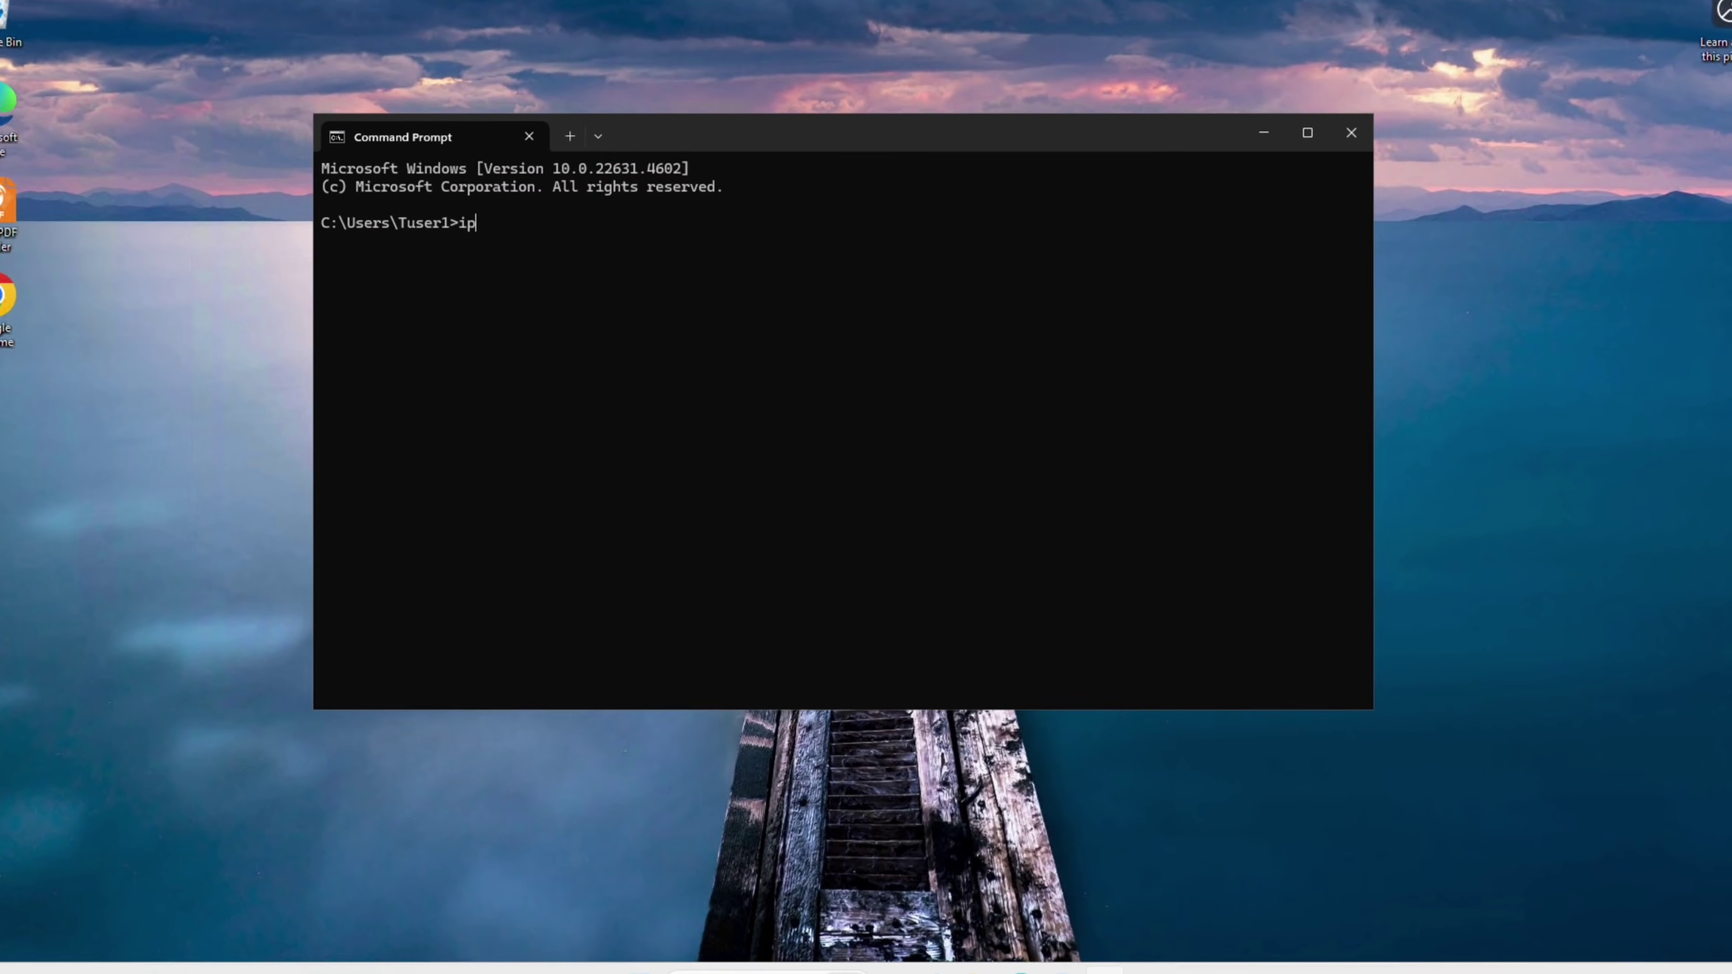
{"action": "key", "text": "Return"}
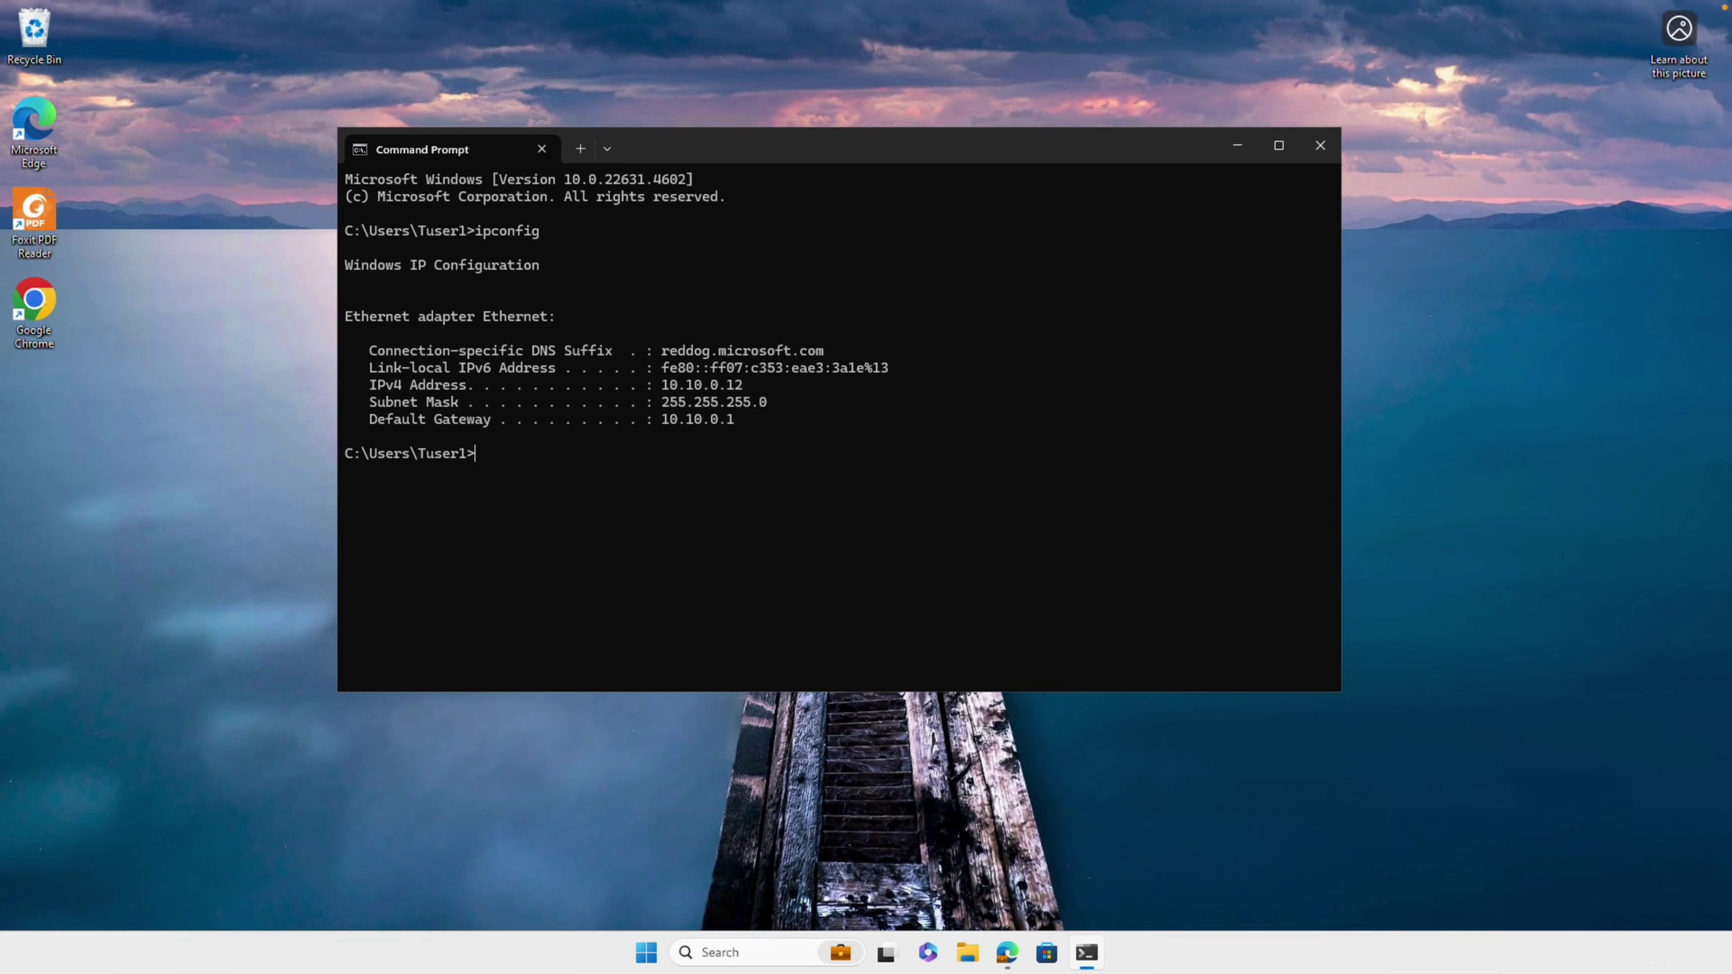
{"action": "left_click", "coordinate": [1007, 952]}
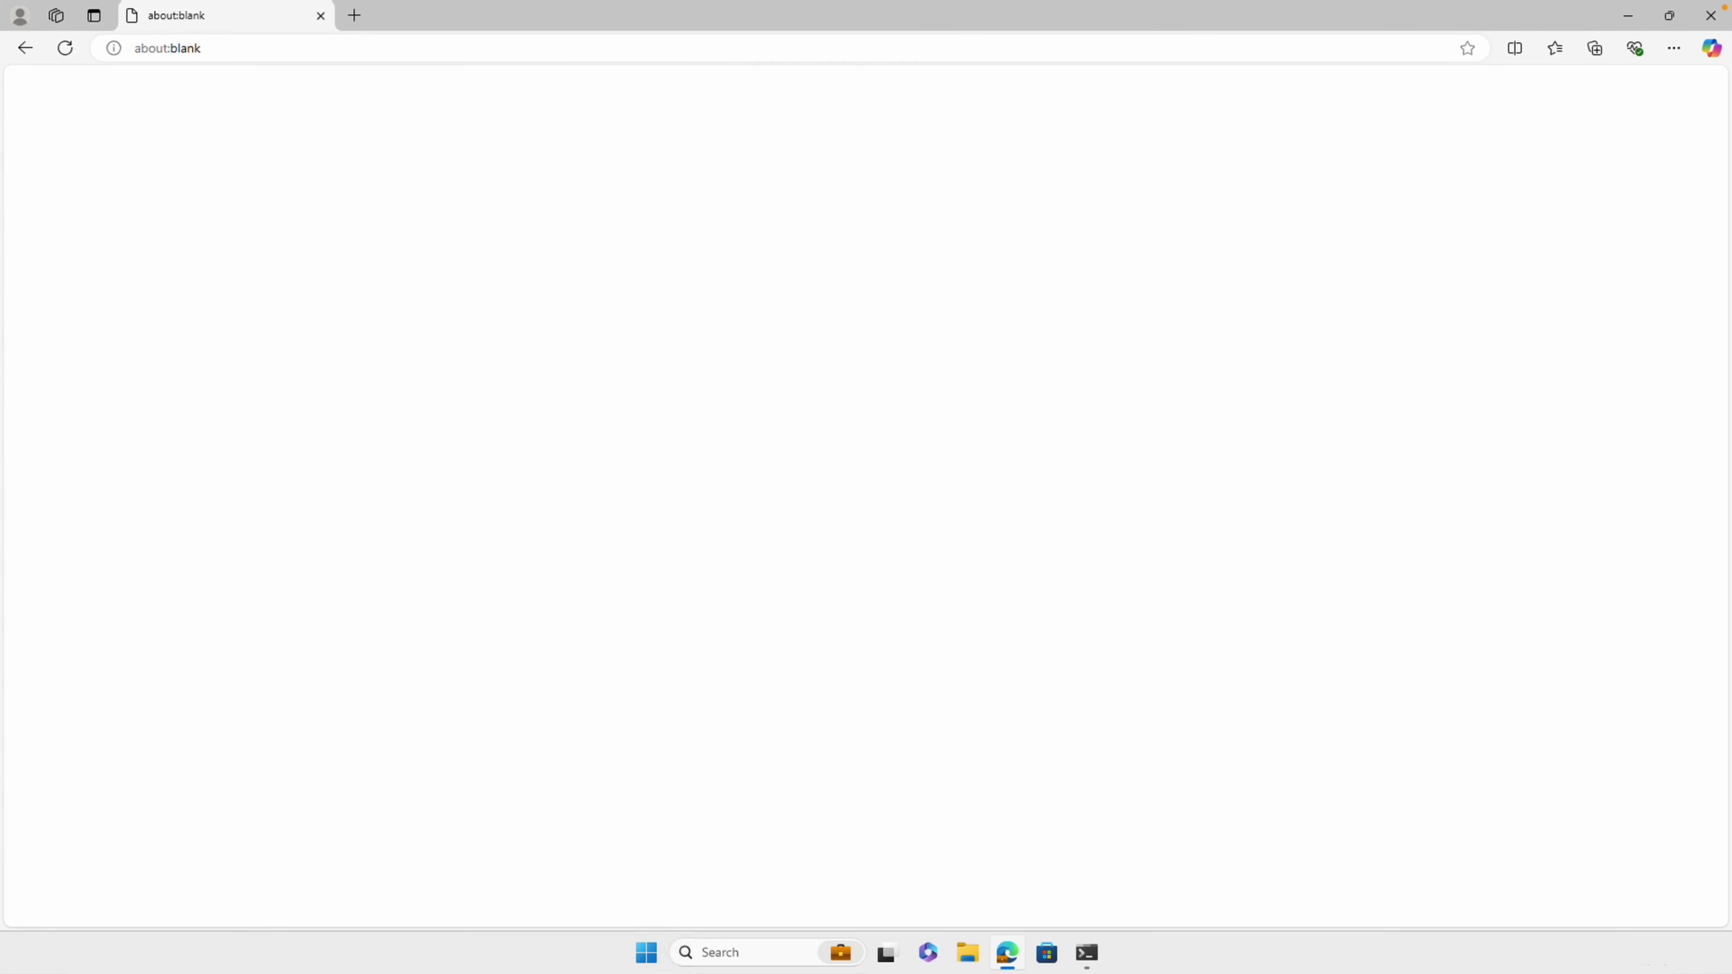
Browse to 172.16.0.4 and web2.privateaccess.local to confirm both web sites load
{"action": "left_click", "coordinate": [553, 54]}
{"action": "type", "text": "172.16."}
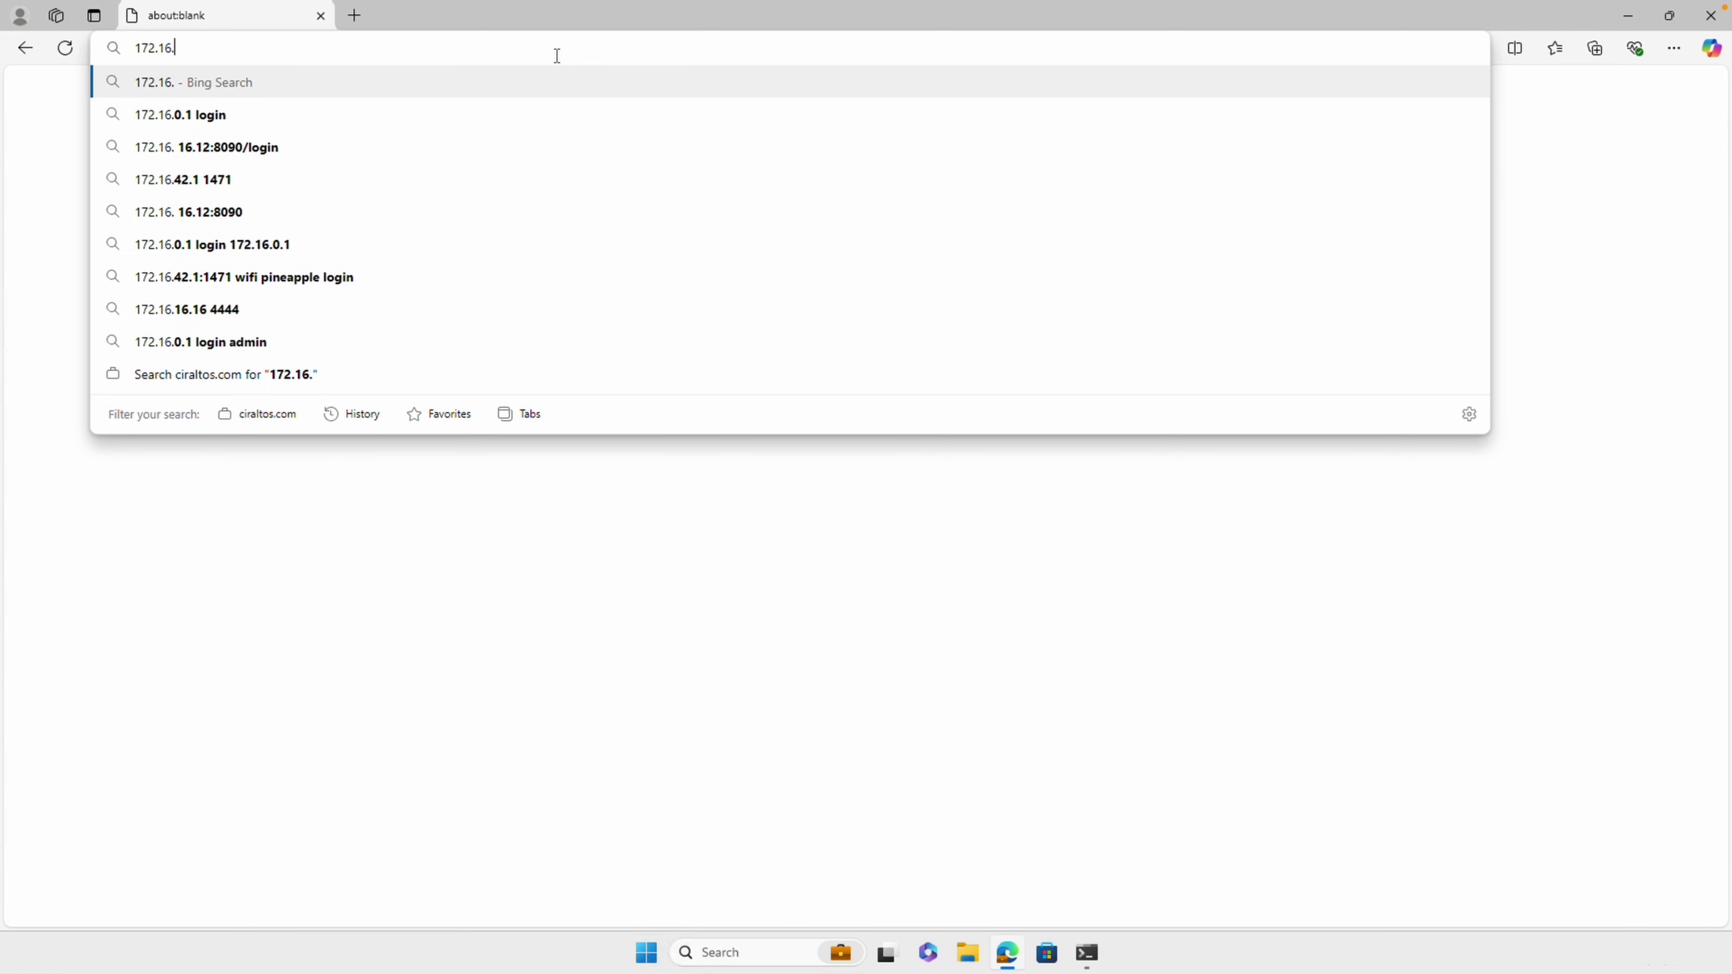
{"action": "type", "text": "0.4"}
{"action": "key", "text": "Return"}
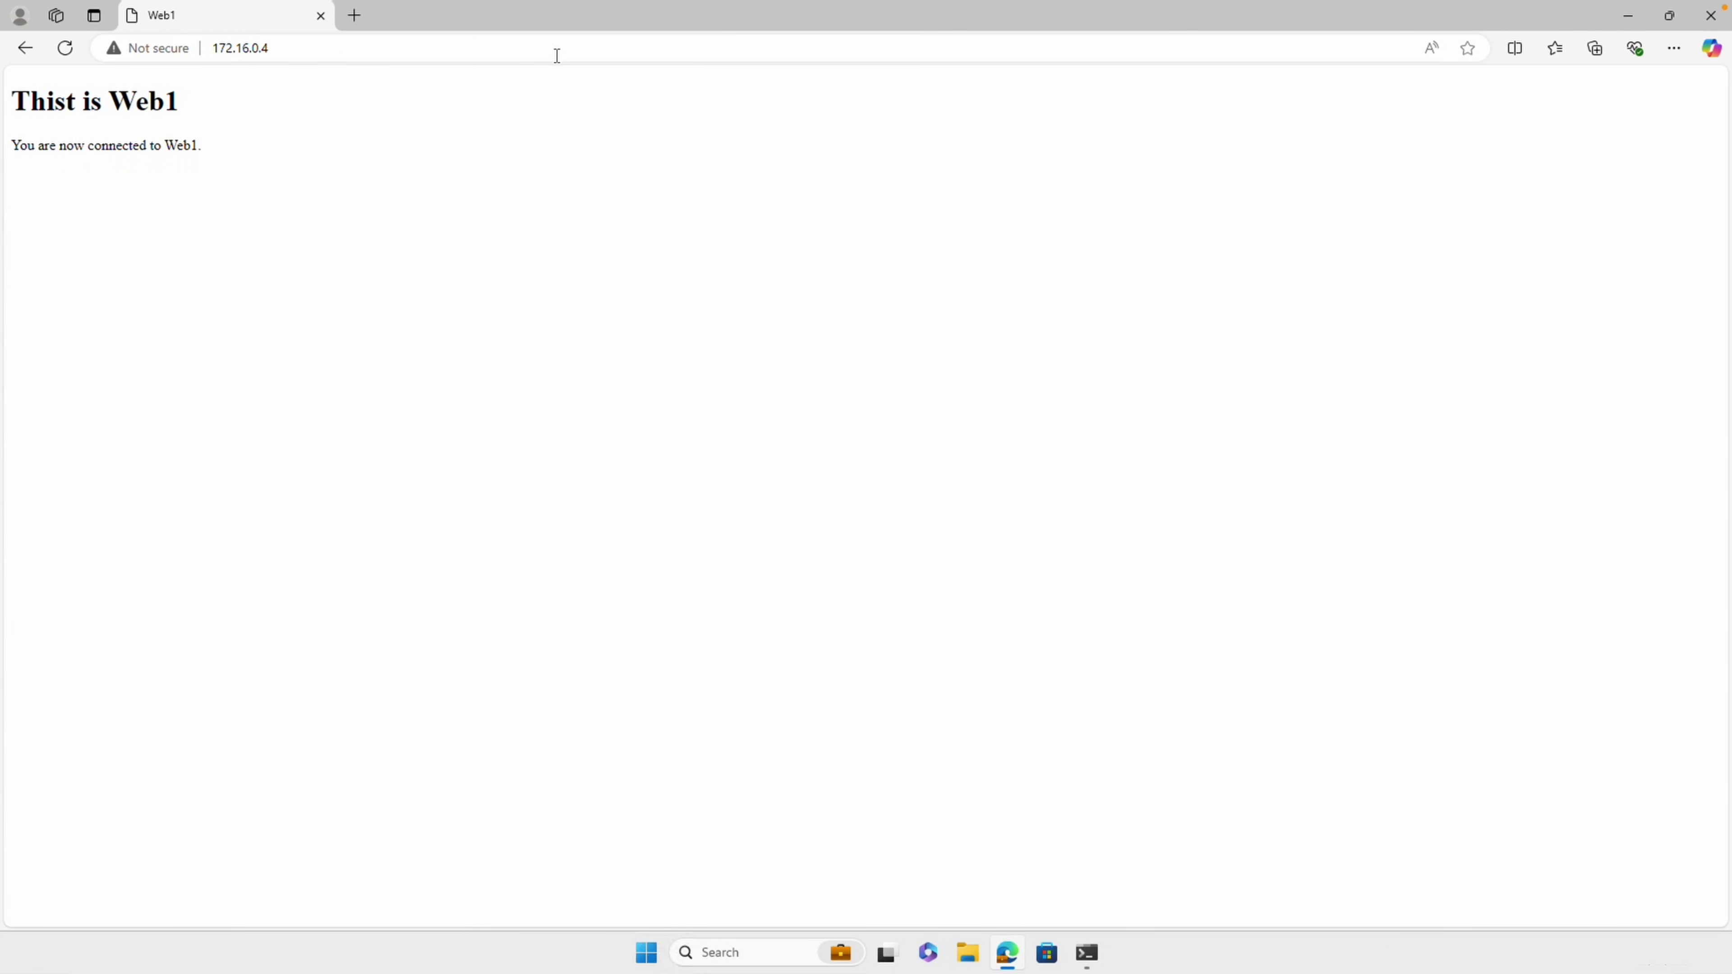
{"action": "left_click", "coordinate": [557, 56]}
{"action": "type", "text": "web2."}
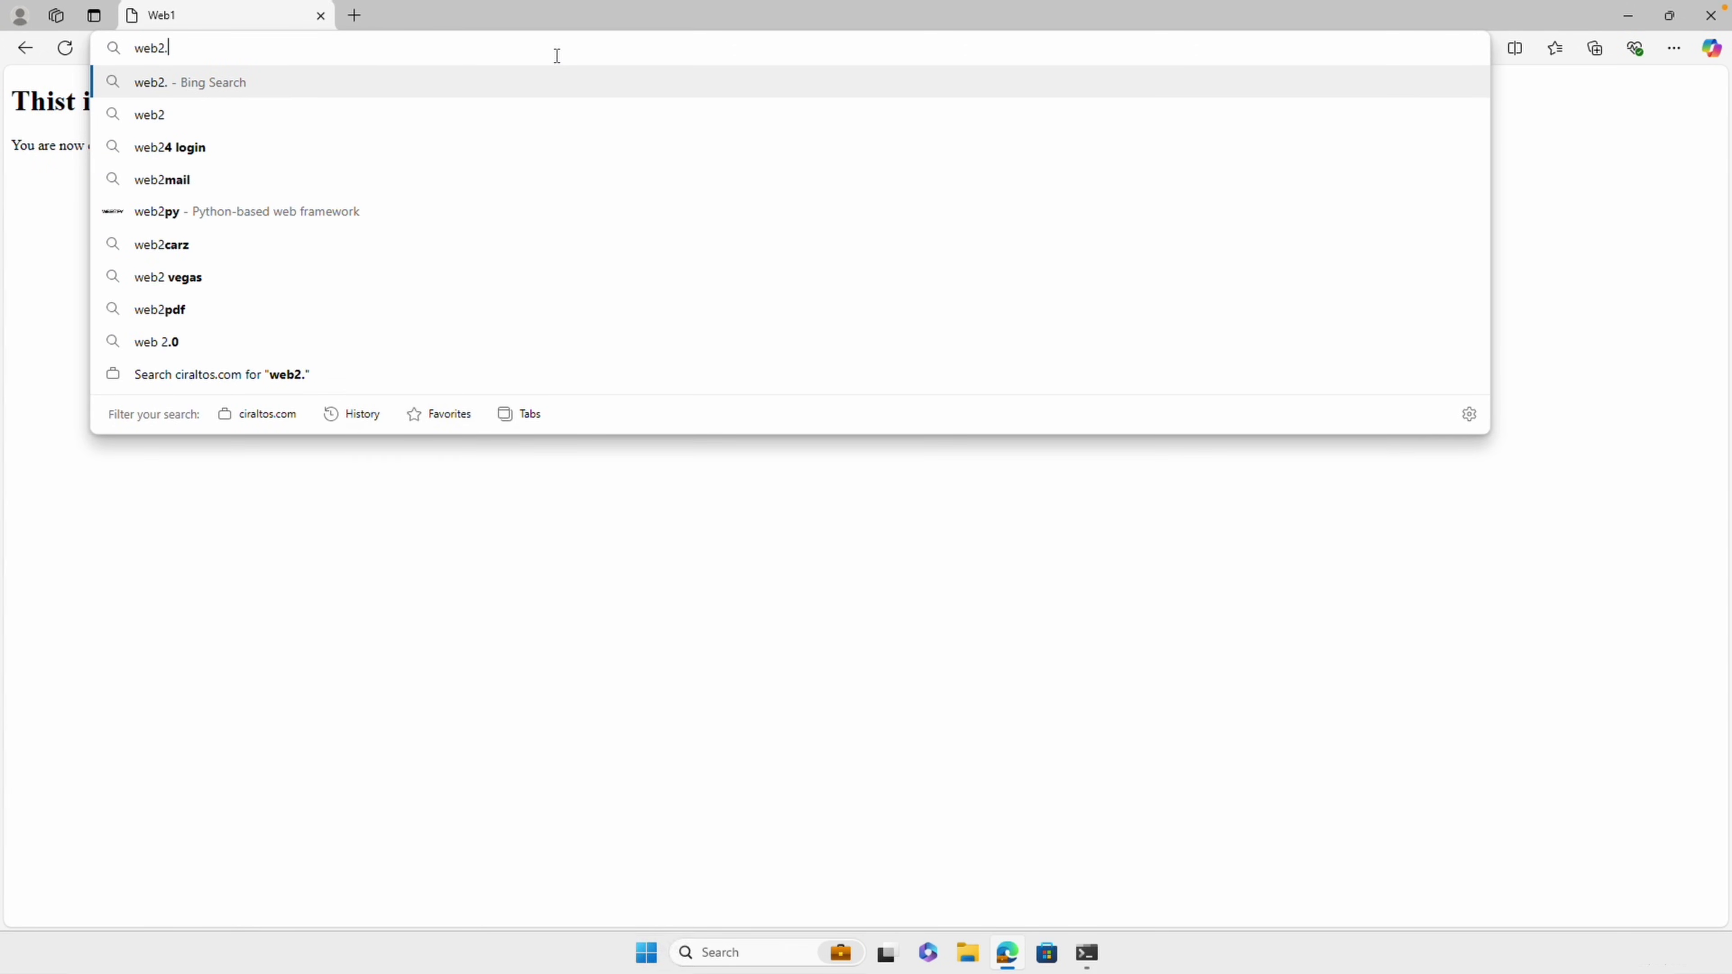
{"action": "type", "text": "privateacc"}
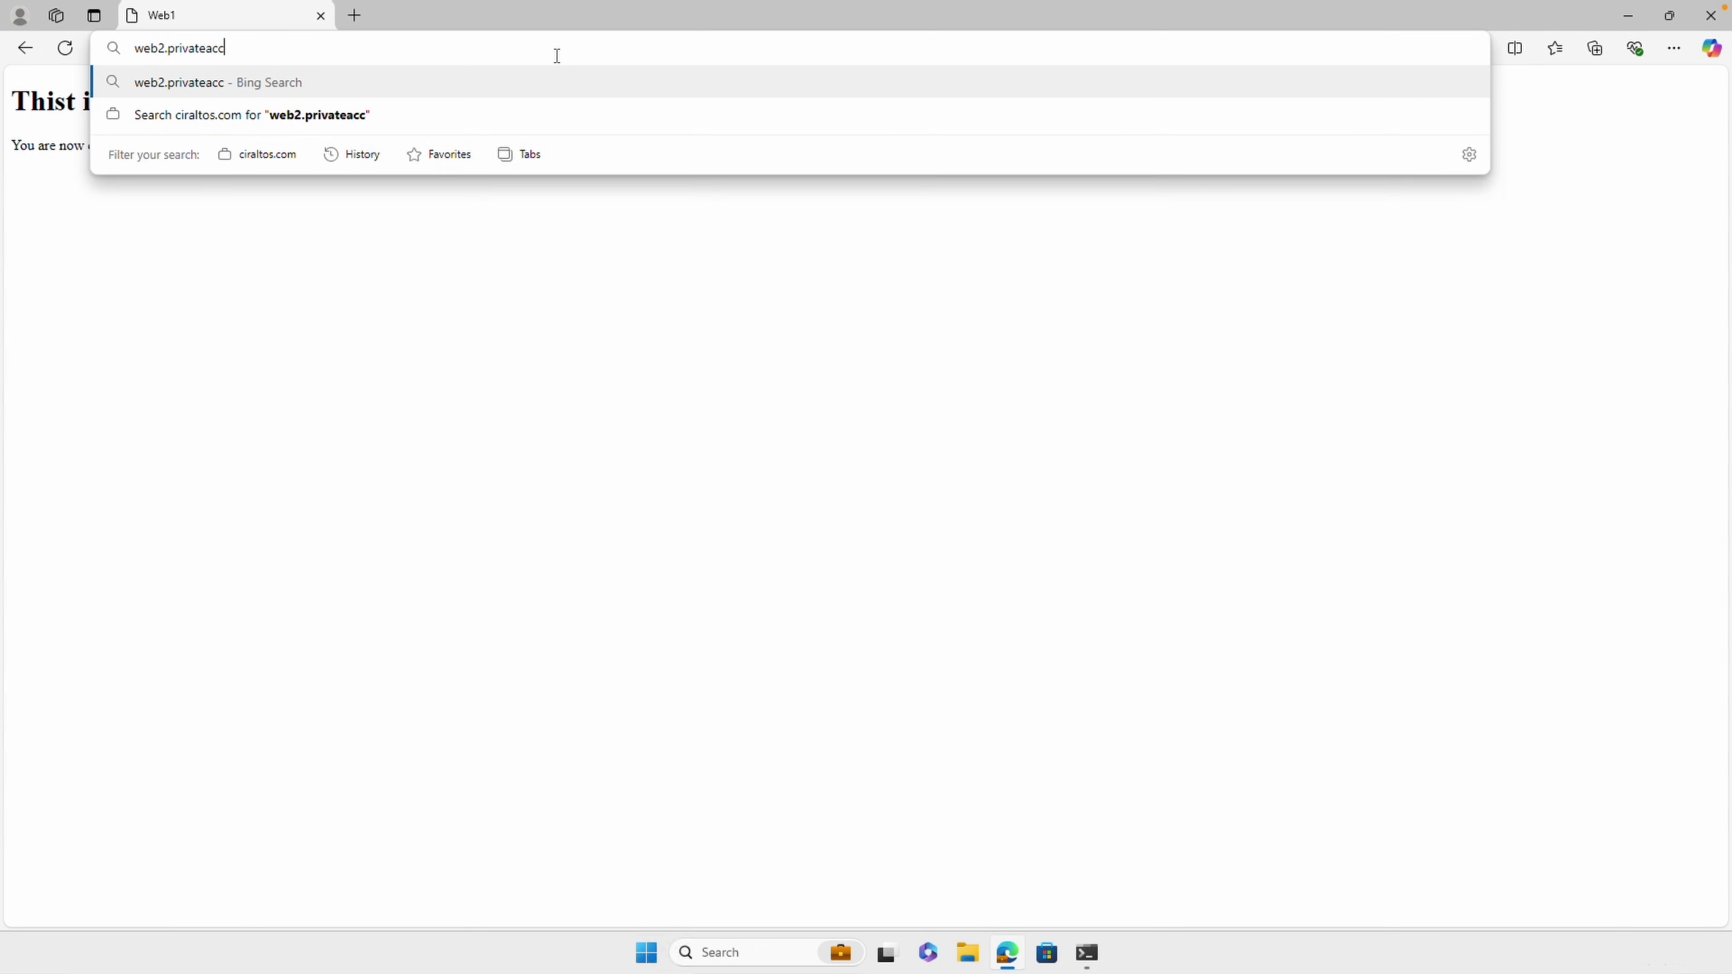
{"action": "type", "text": "ess.local"}
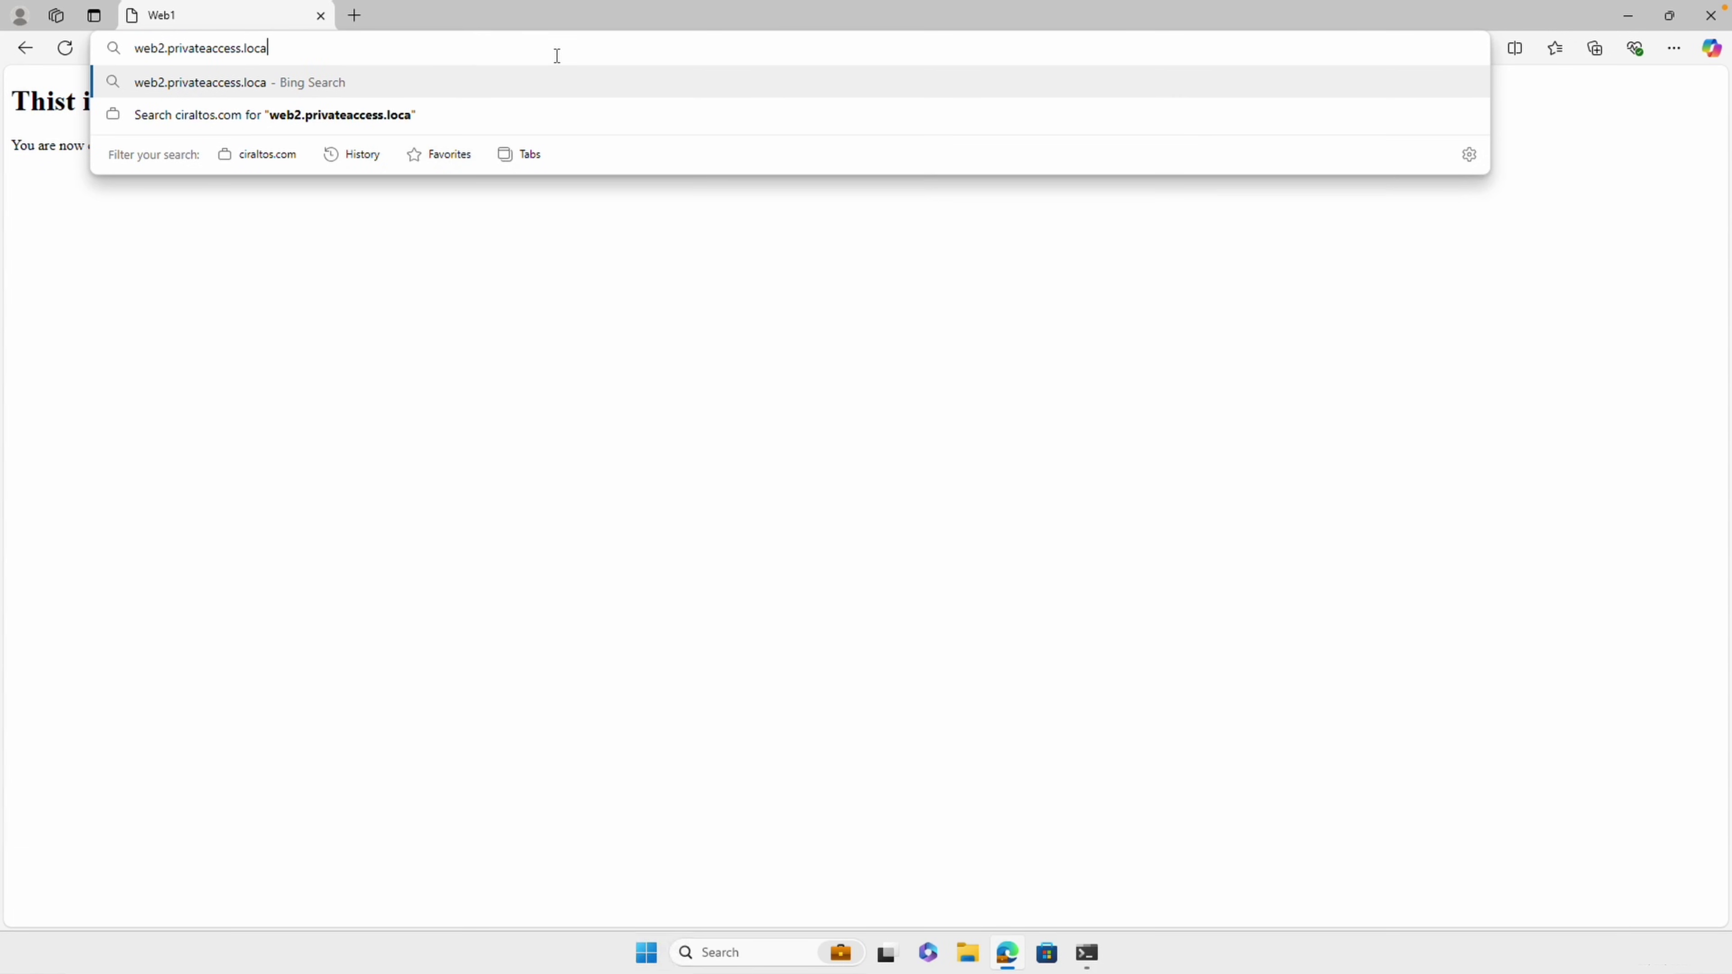
{"action": "key", "text": "Return"}
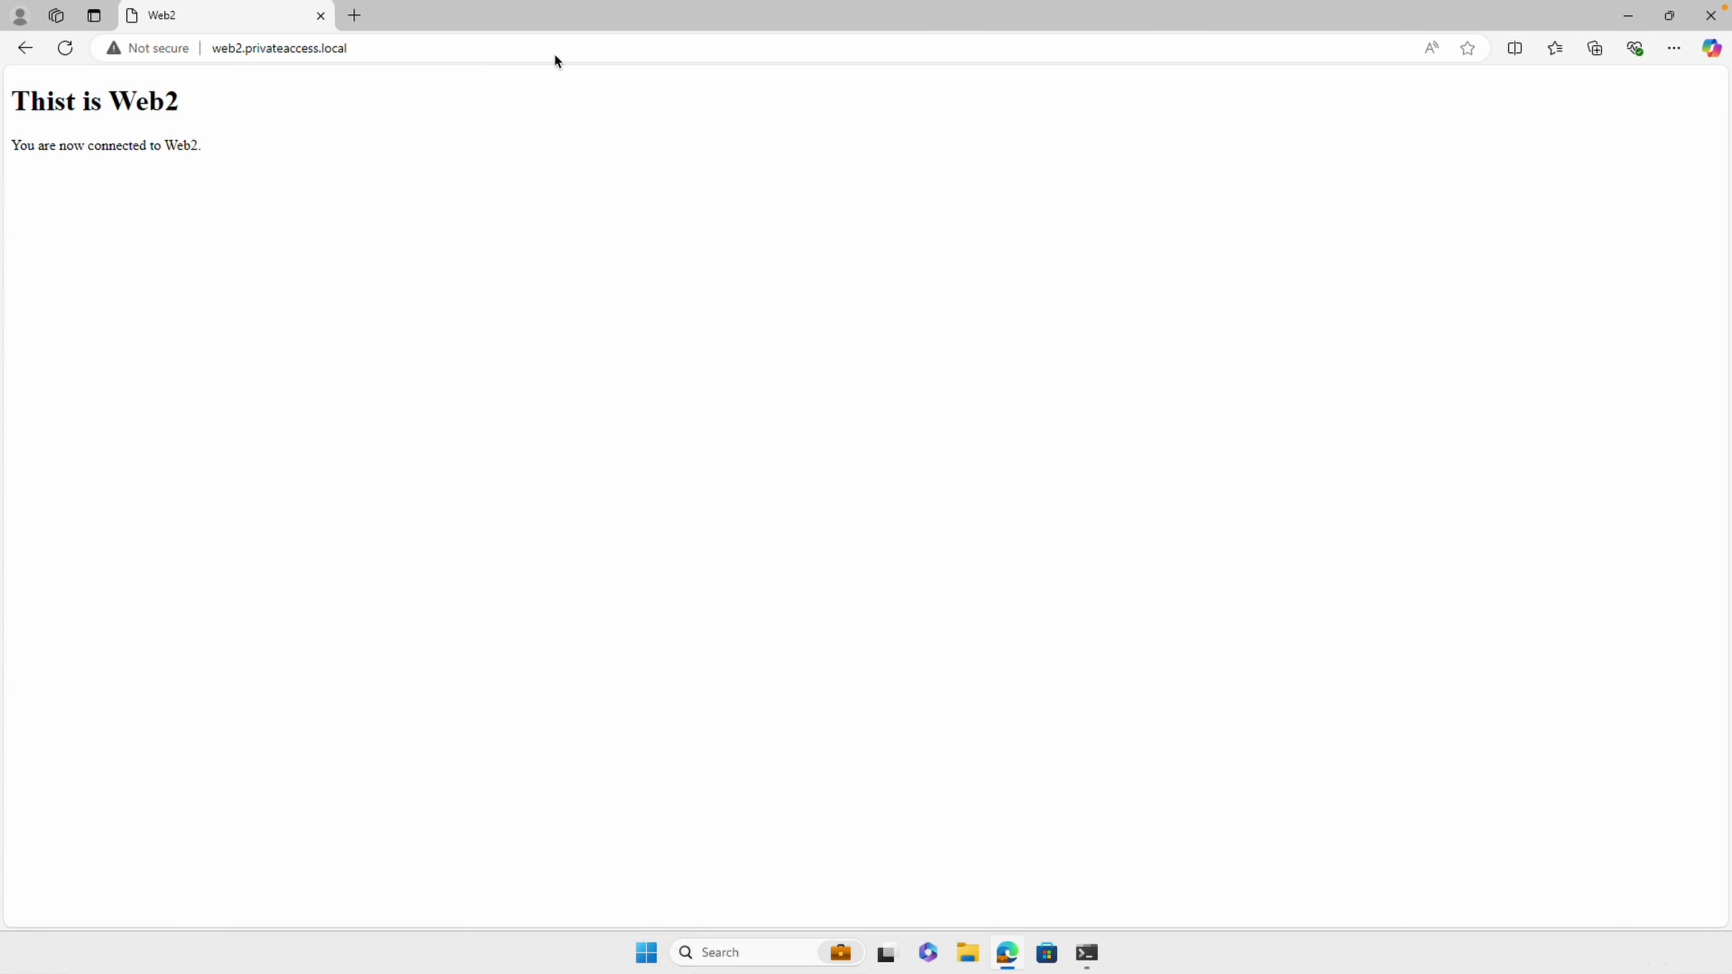
Try web1.privateaccess.local, which fails with ERR_NAME_NOT_RESOLVED
{"action": "left_click", "coordinate": [525, 49]}
{"action": "type", "text": "web"}
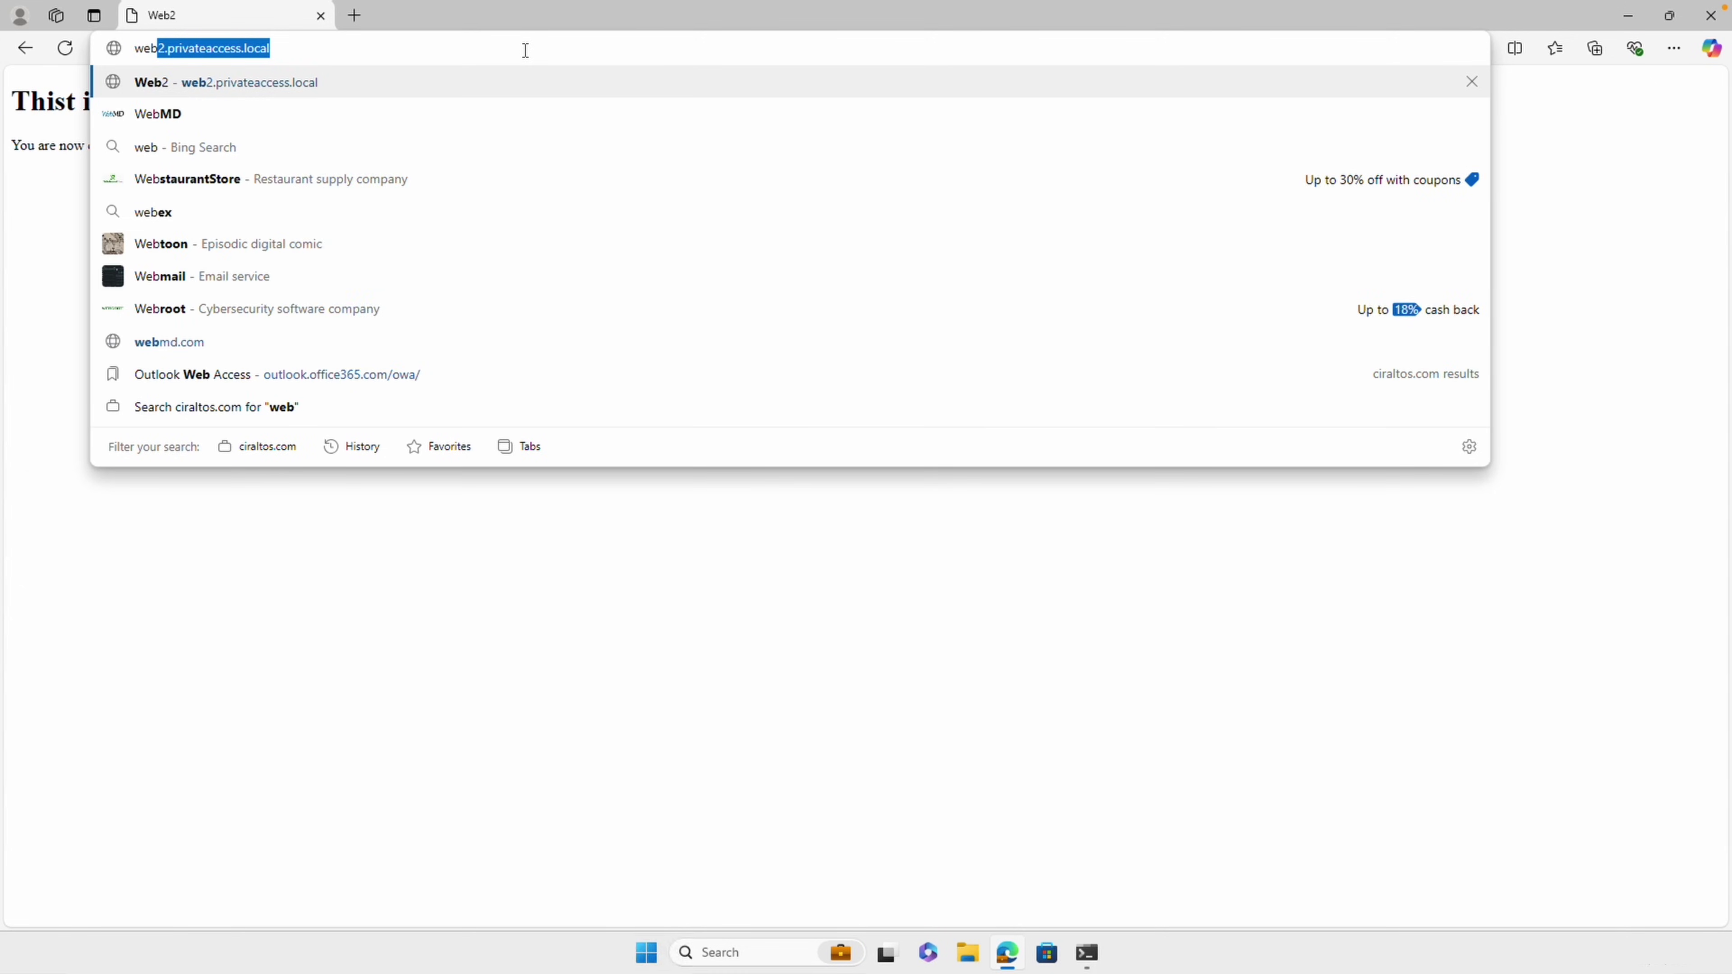
{"action": "type", "text": "1.private"}
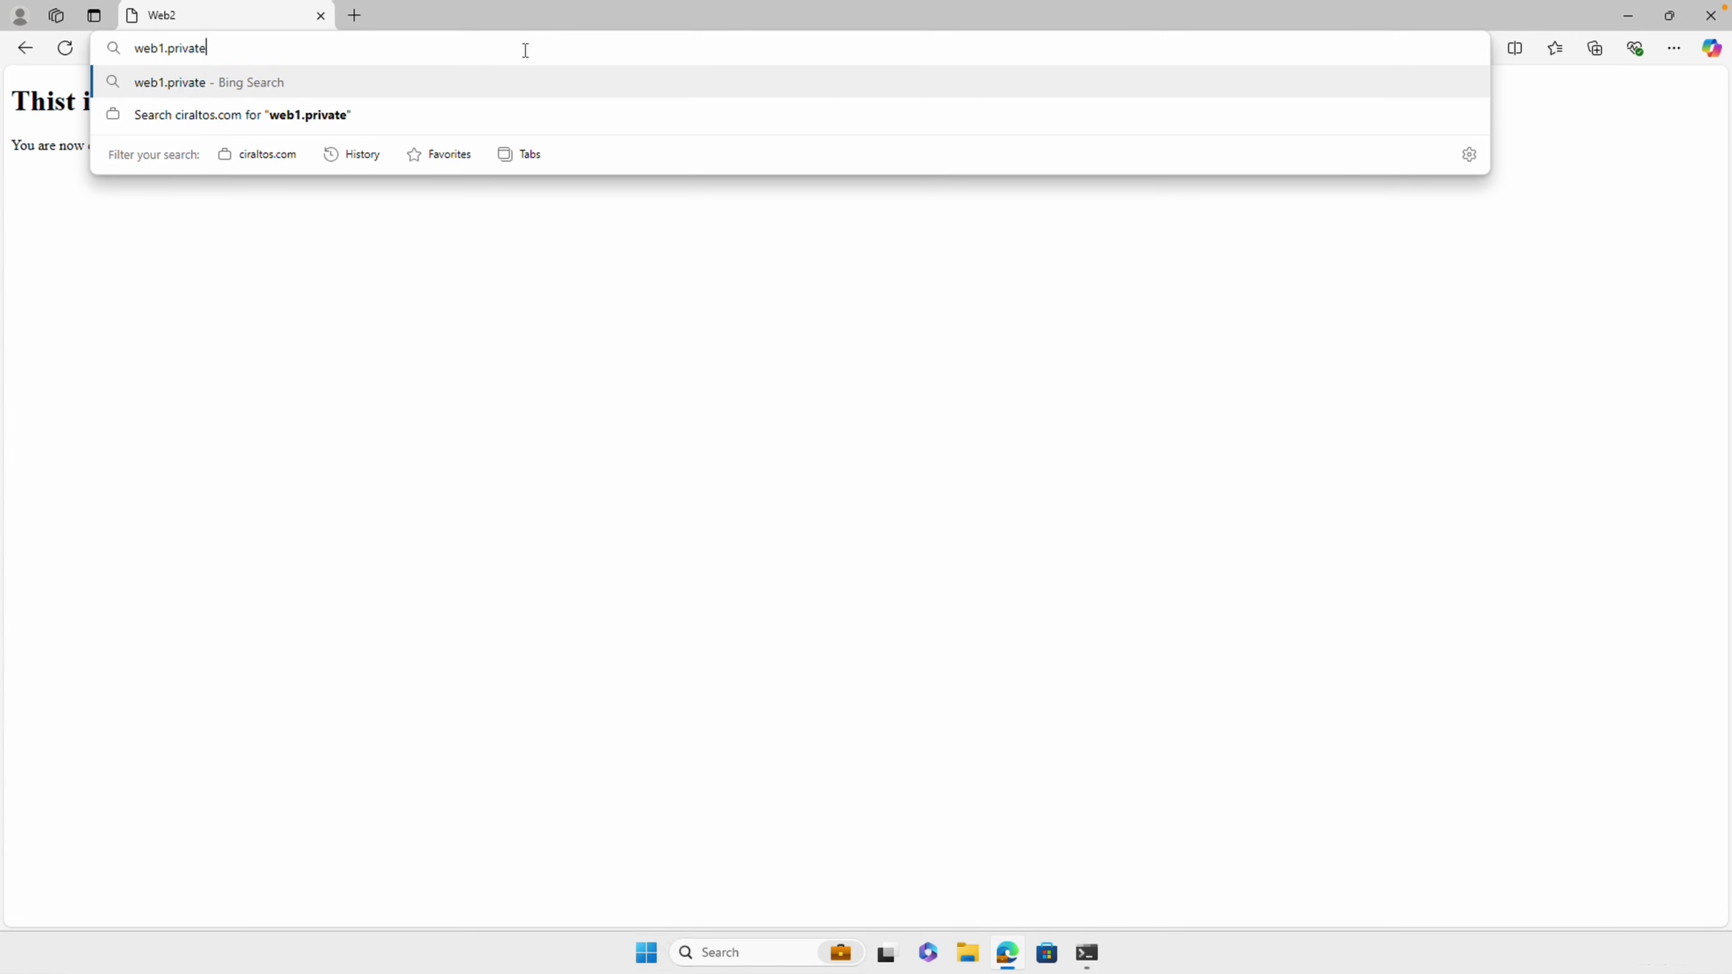
{"action": "type", "text": "access.local"}
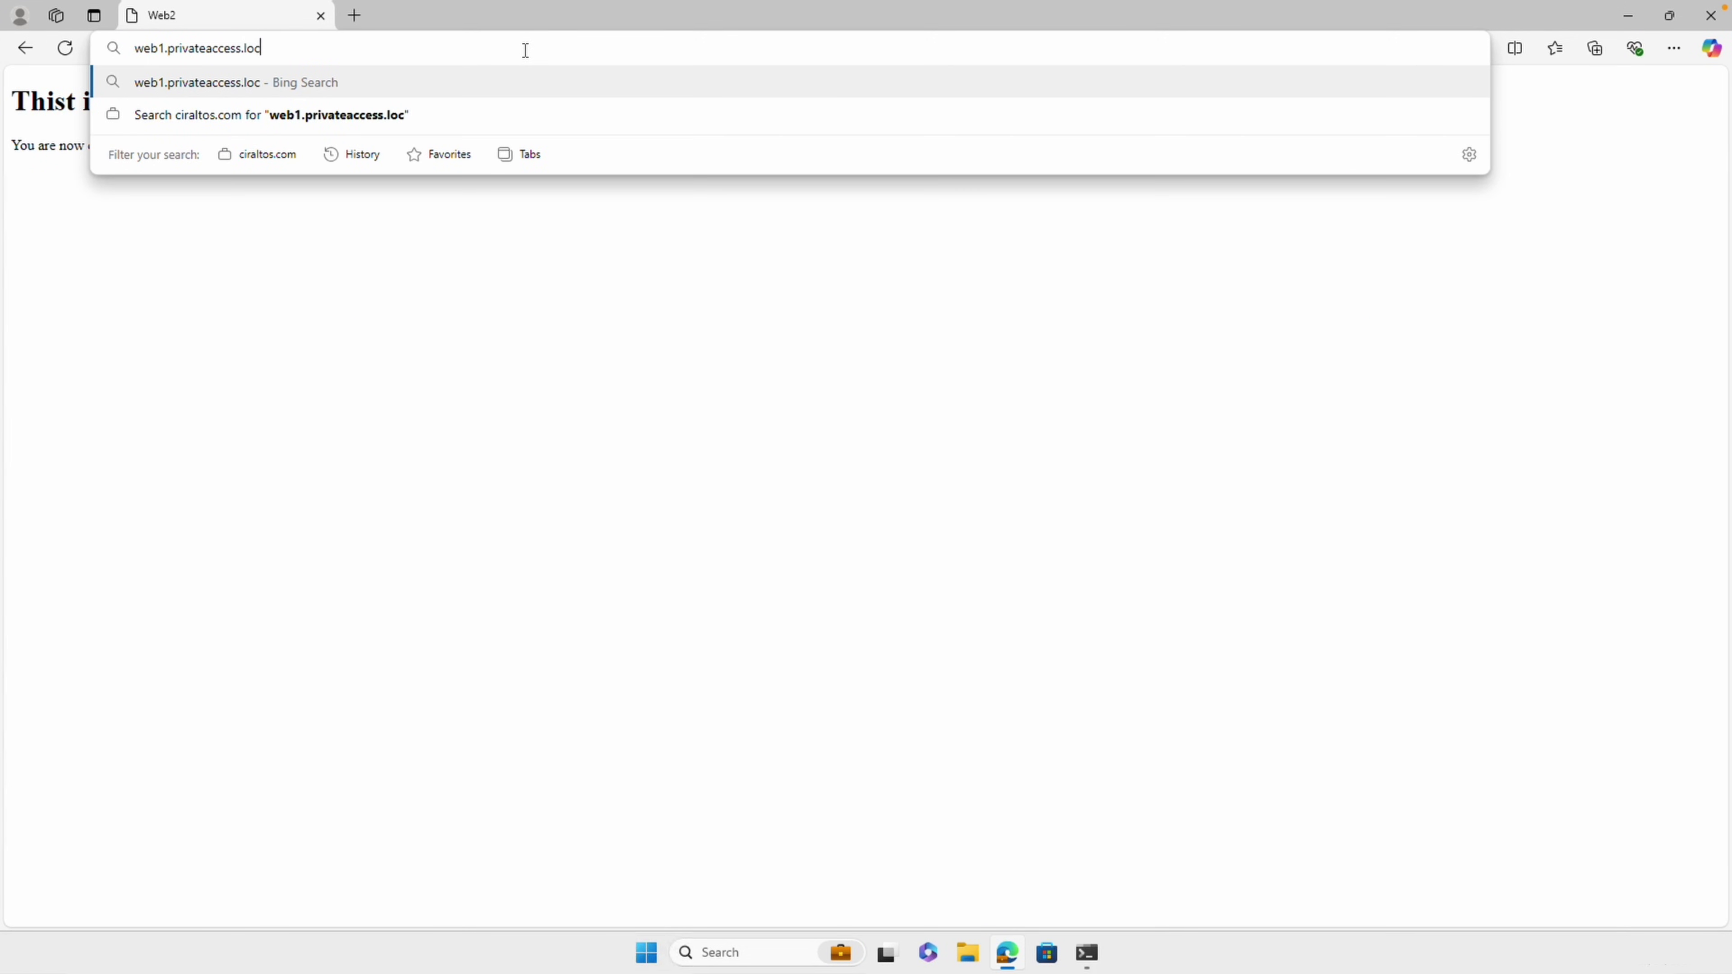
{"action": "key", "text": "Return"}
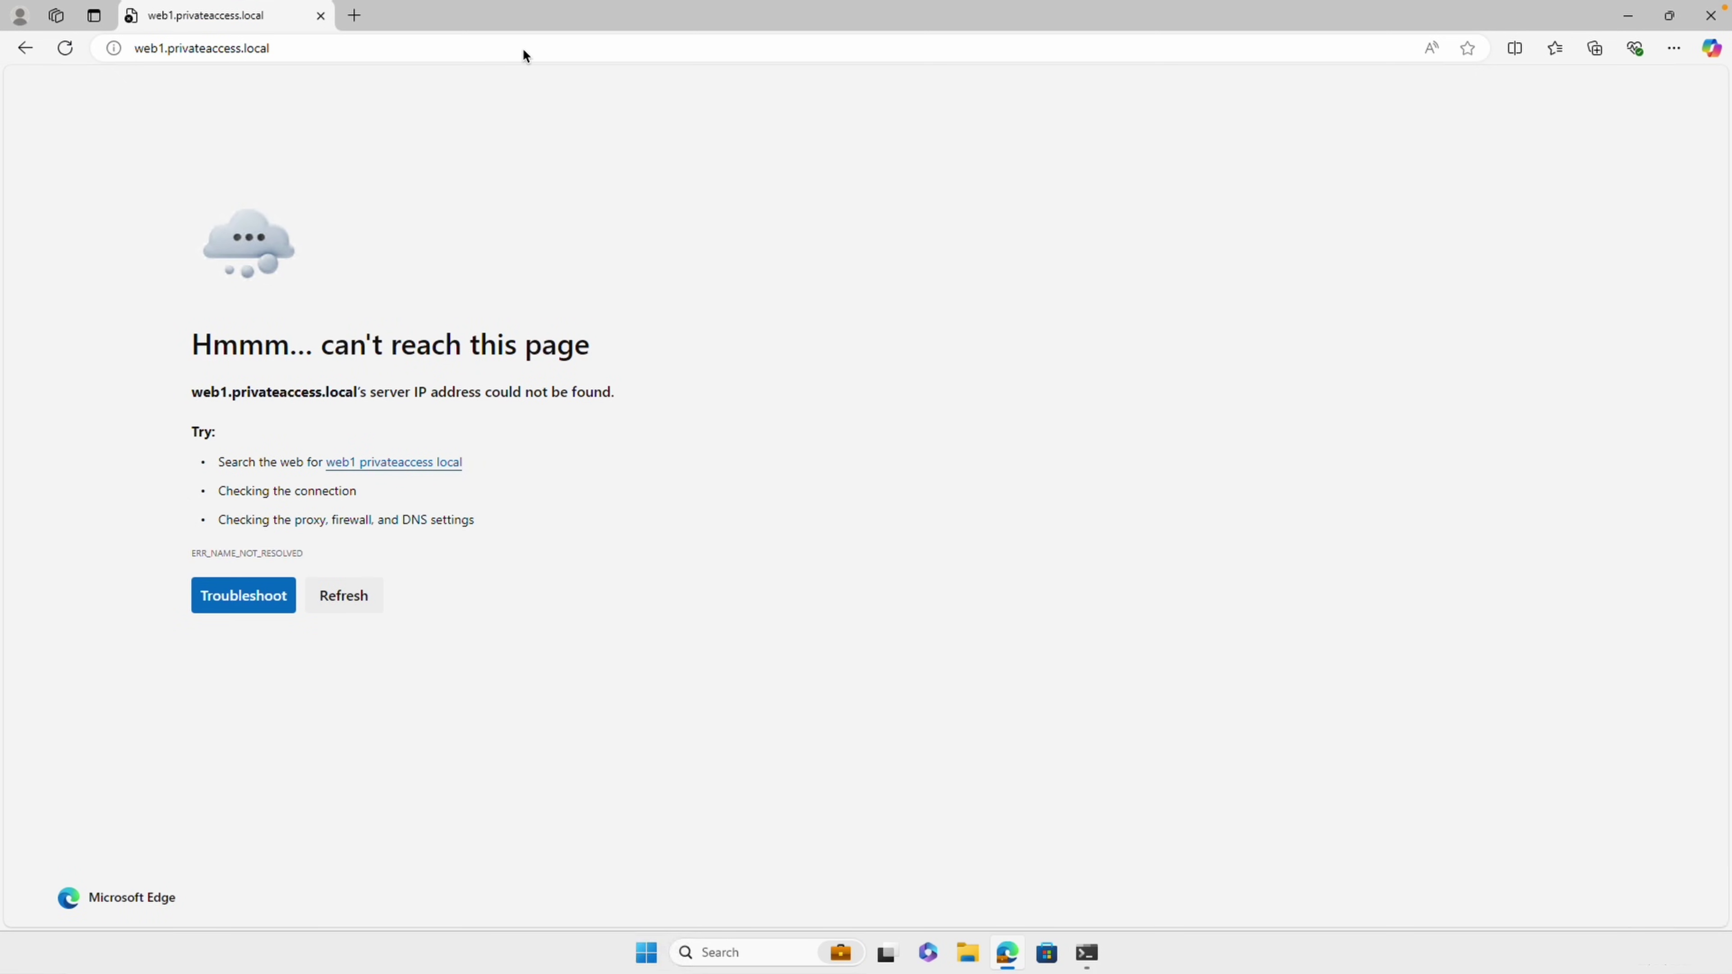
{"action": "mouse_move", "coordinate": [1086, 953]}
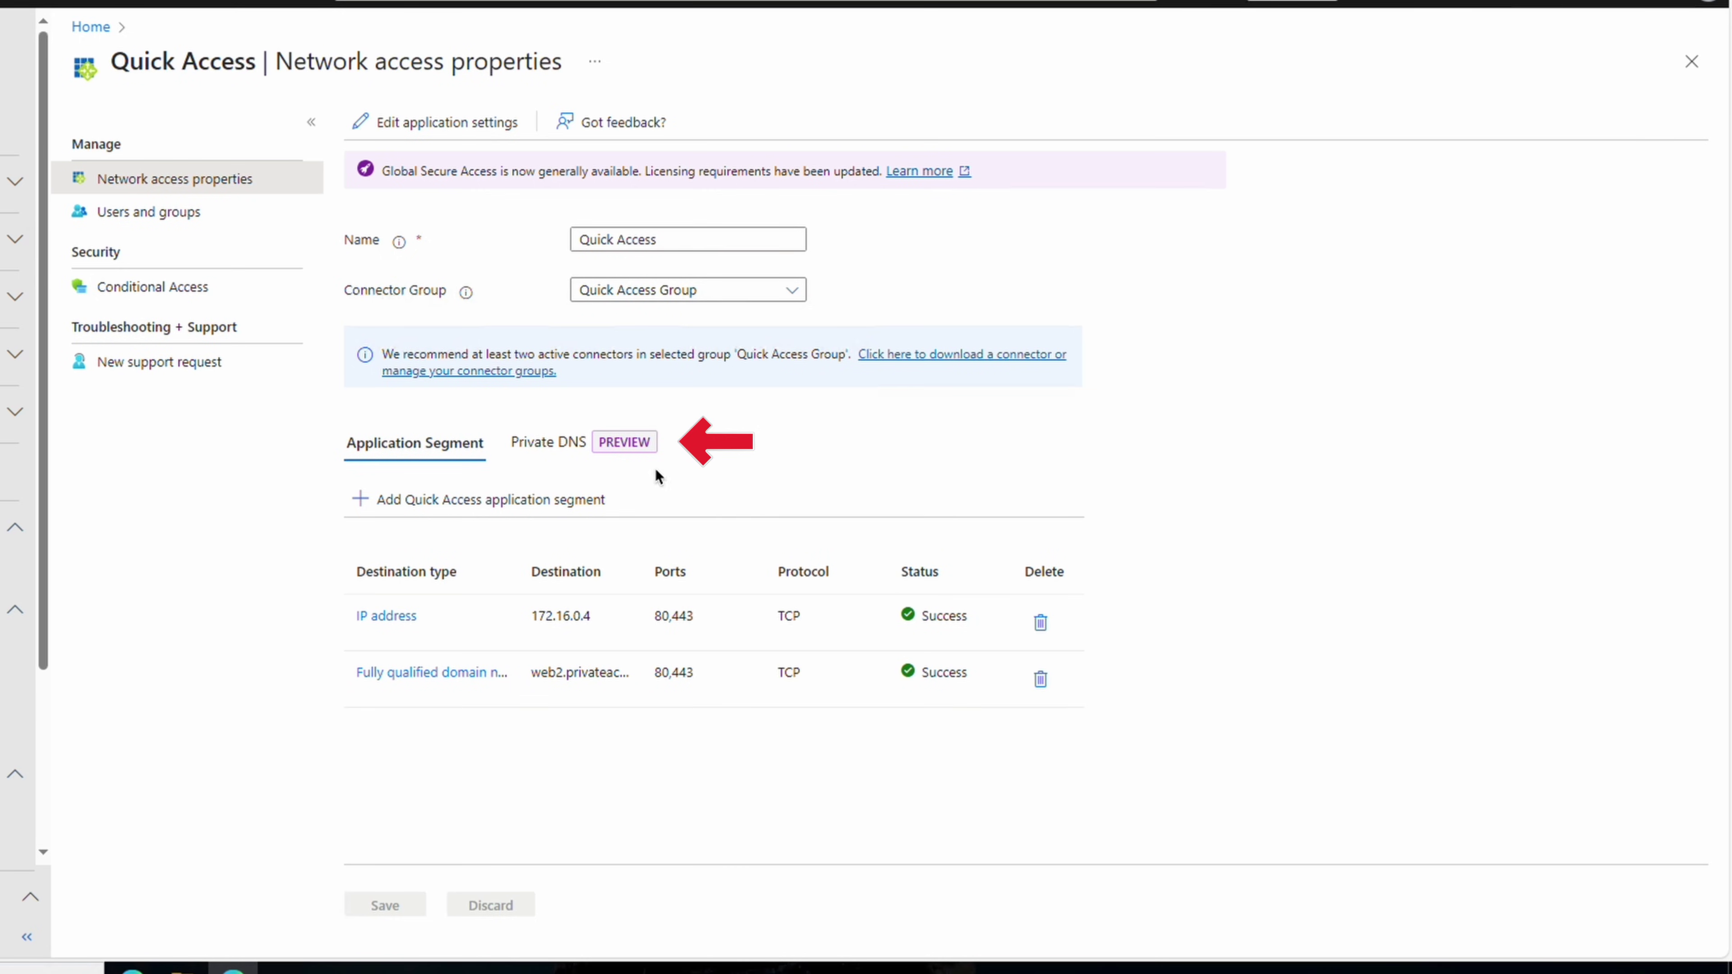
On the Private DNS tab, enable Private DNS, add suffix privateaccess.local, and save
{"action": "left_click", "coordinate": [550, 450]}
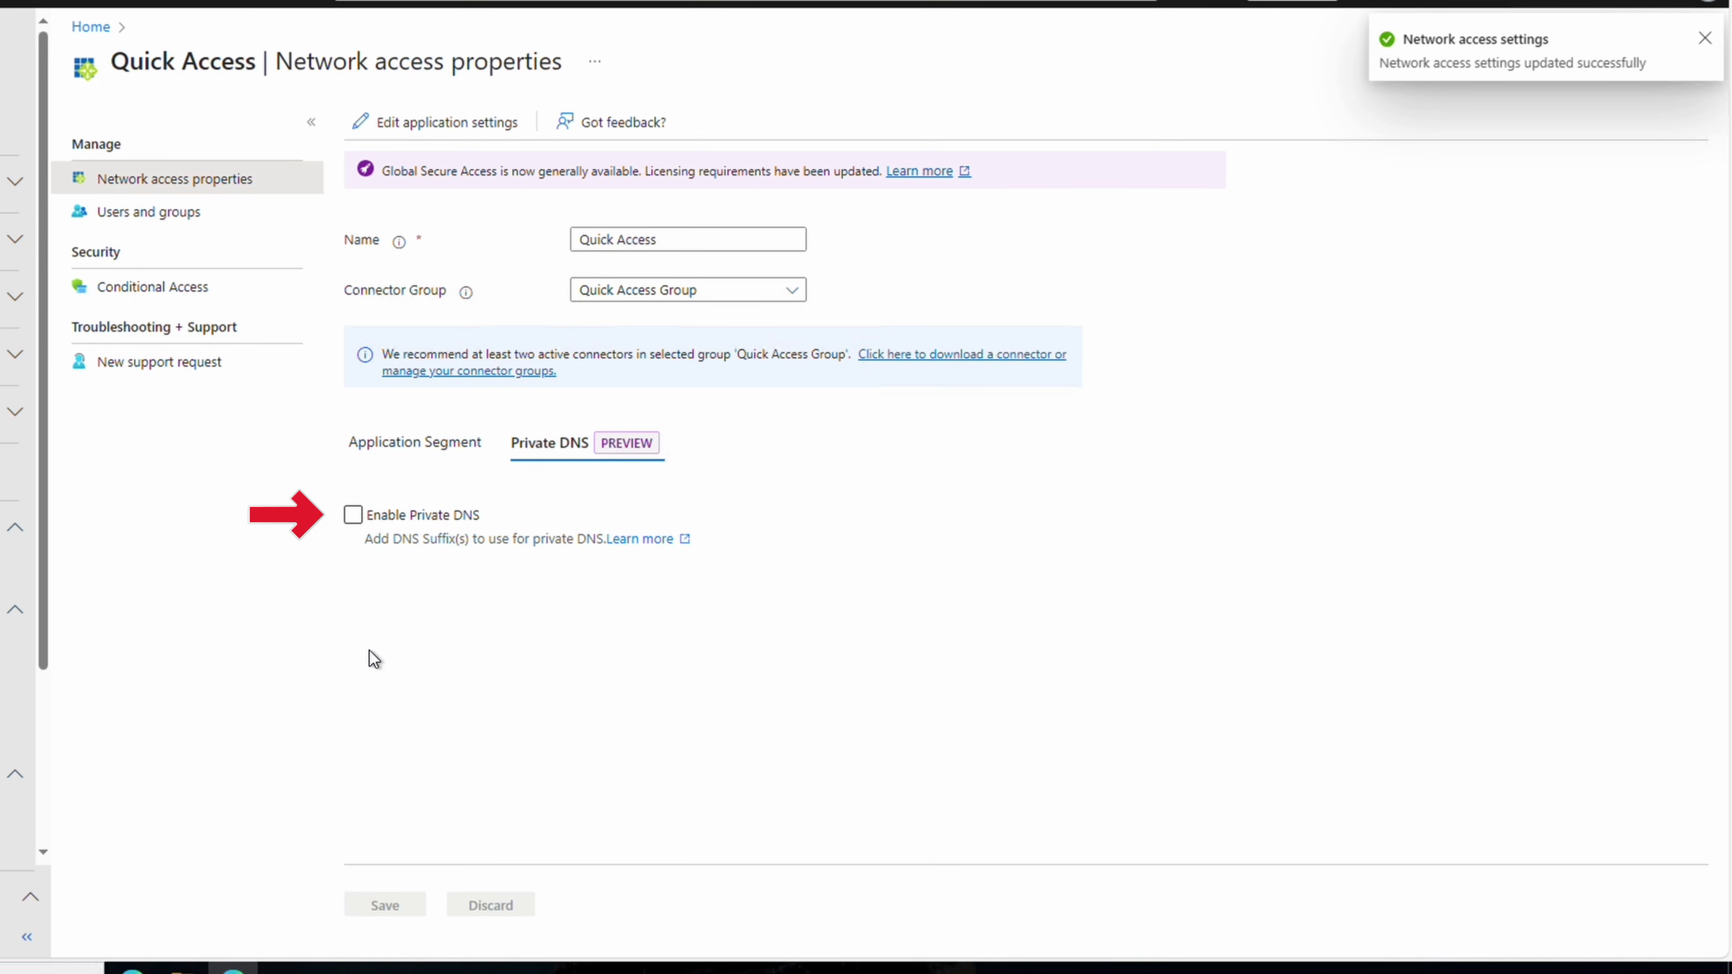
{"action": "left_click", "coordinate": [353, 514]}
{"action": "left_click", "coordinate": [374, 572]}
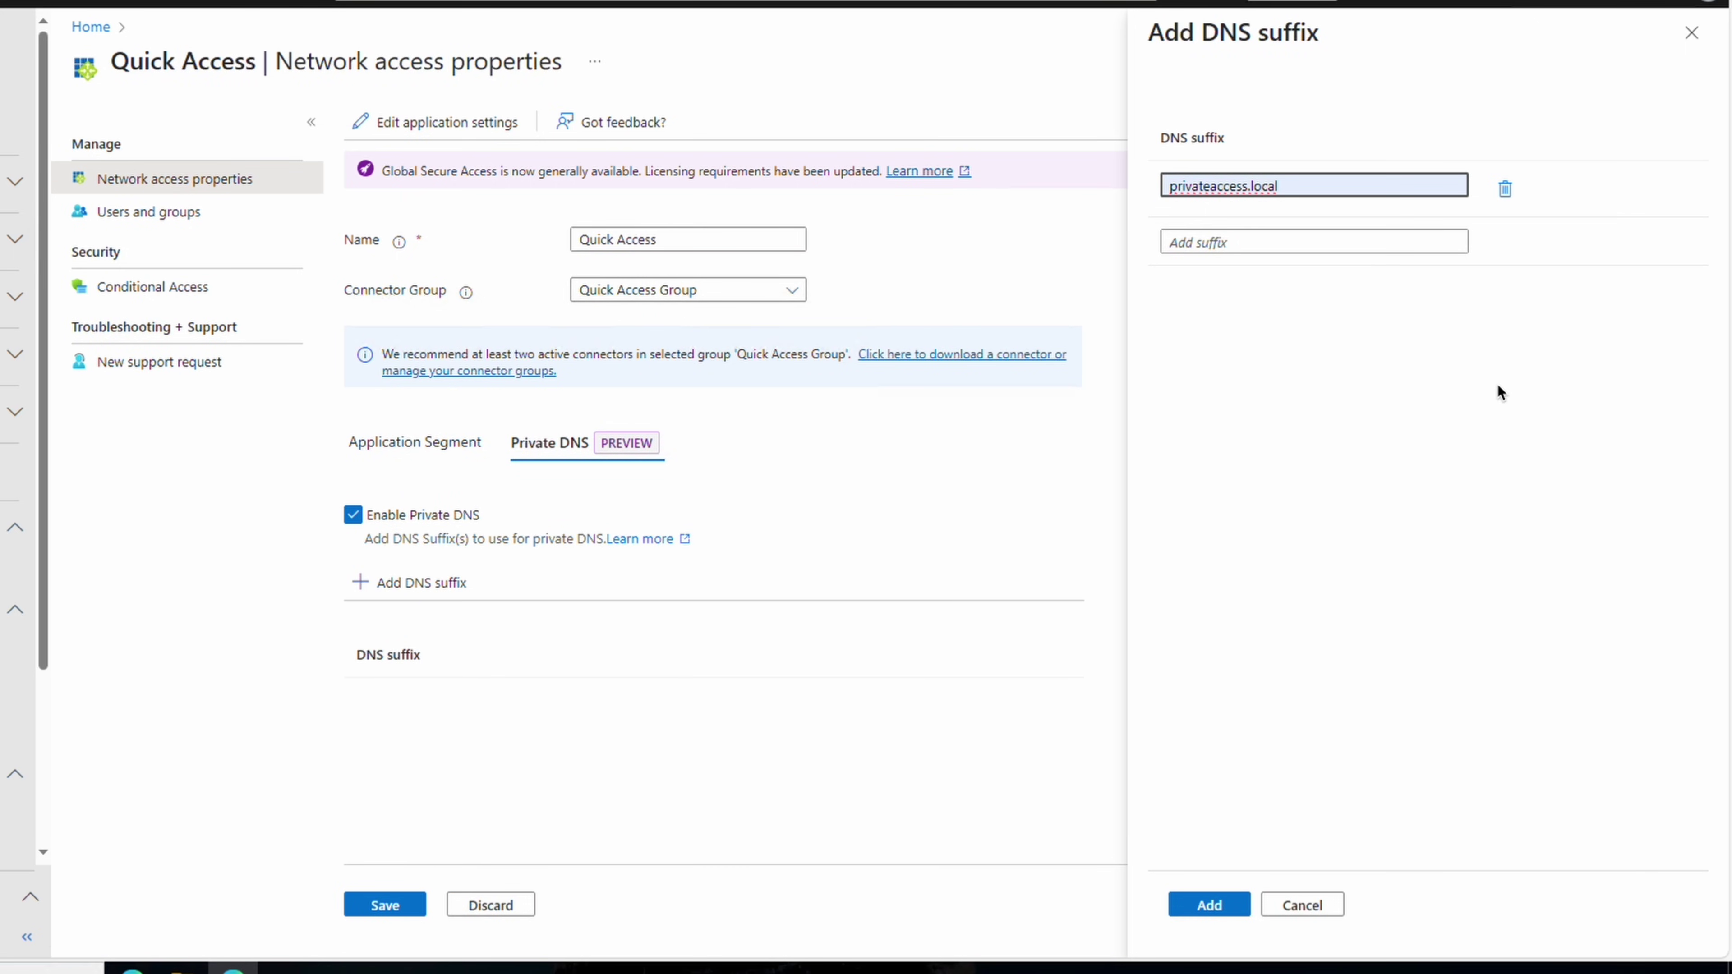
{"action": "left_click", "coordinate": [1218, 910]}
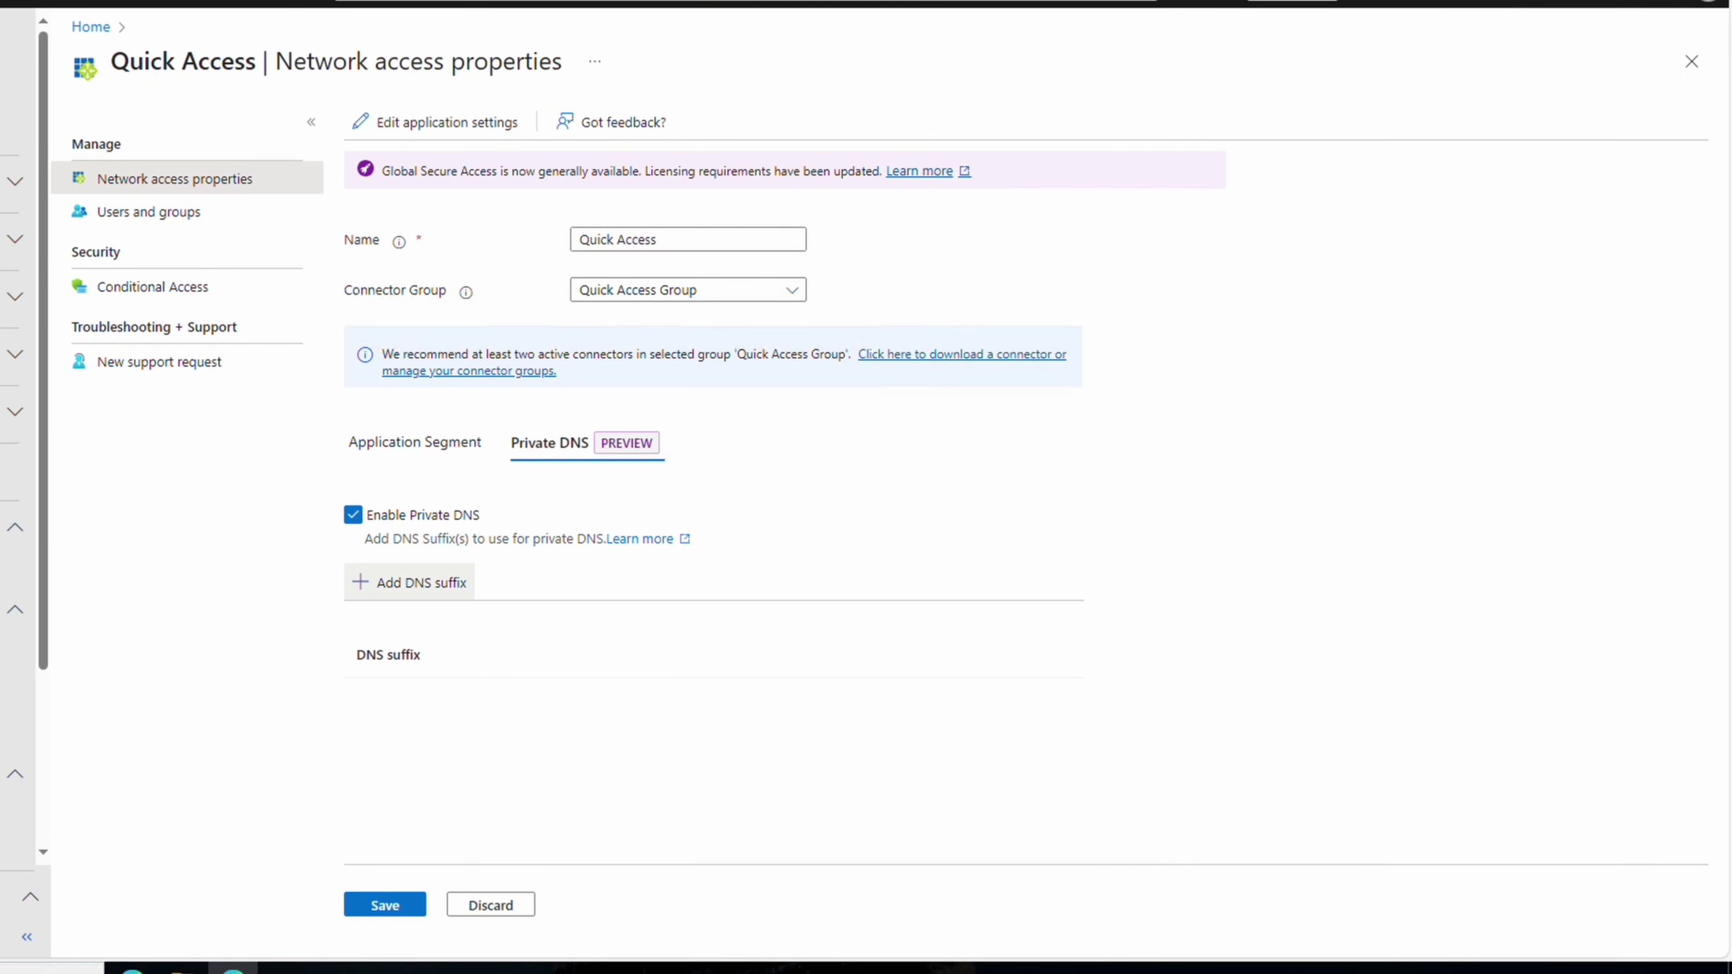
{"action": "left_click", "coordinate": [385, 905]}
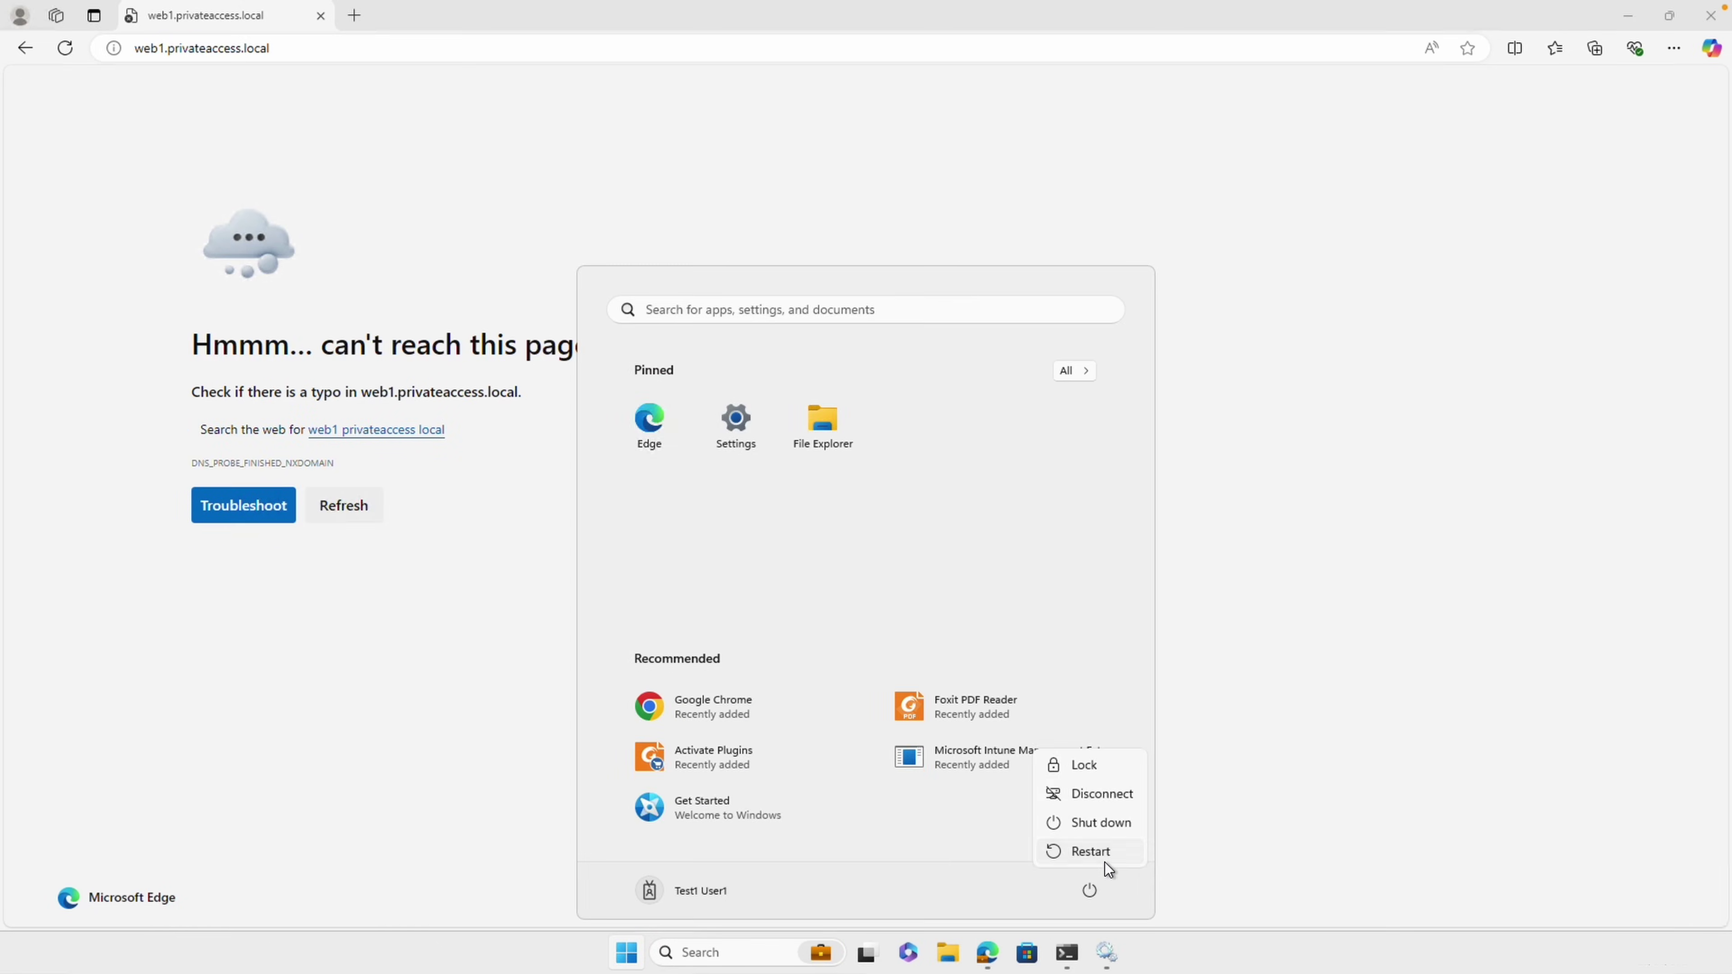
Restart the computer, then open Edge and go to web1.privateaccess.local
{"action": "left_click", "coordinate": [1089, 848]}
{"action": "left_click", "coordinate": [1172, 845]}
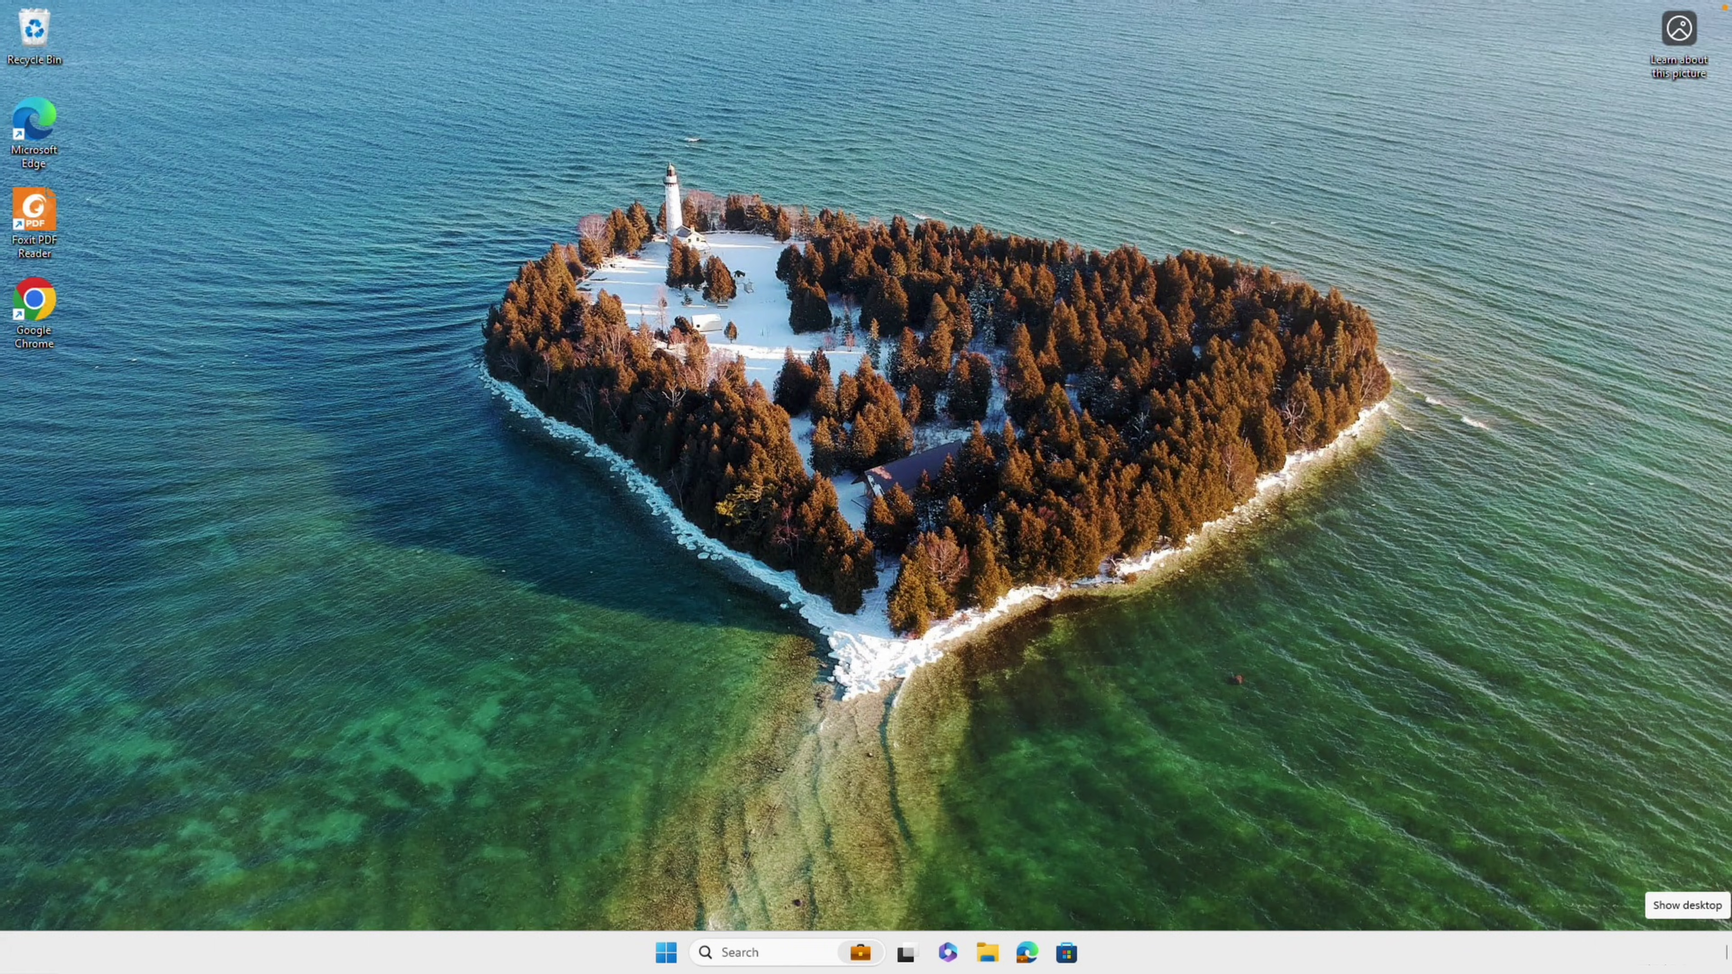
{"action": "left_click", "coordinate": [1029, 954]}
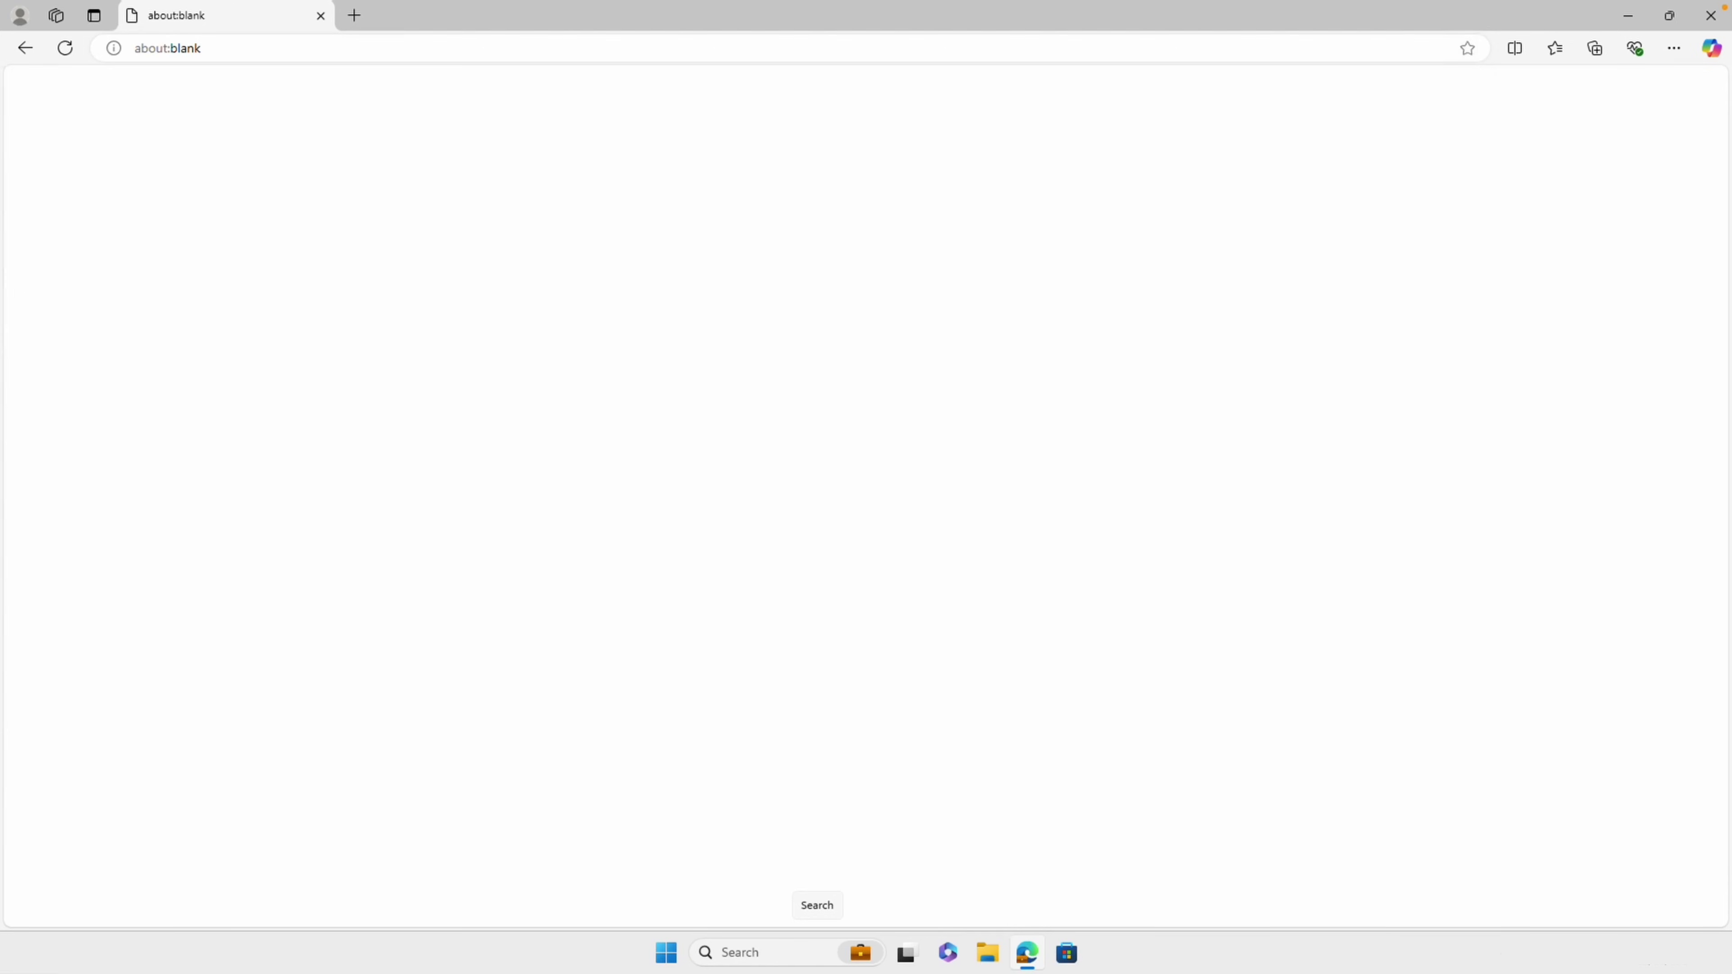
{"action": "left_click", "coordinate": [345, 49]}
{"action": "type", "text": "w"}
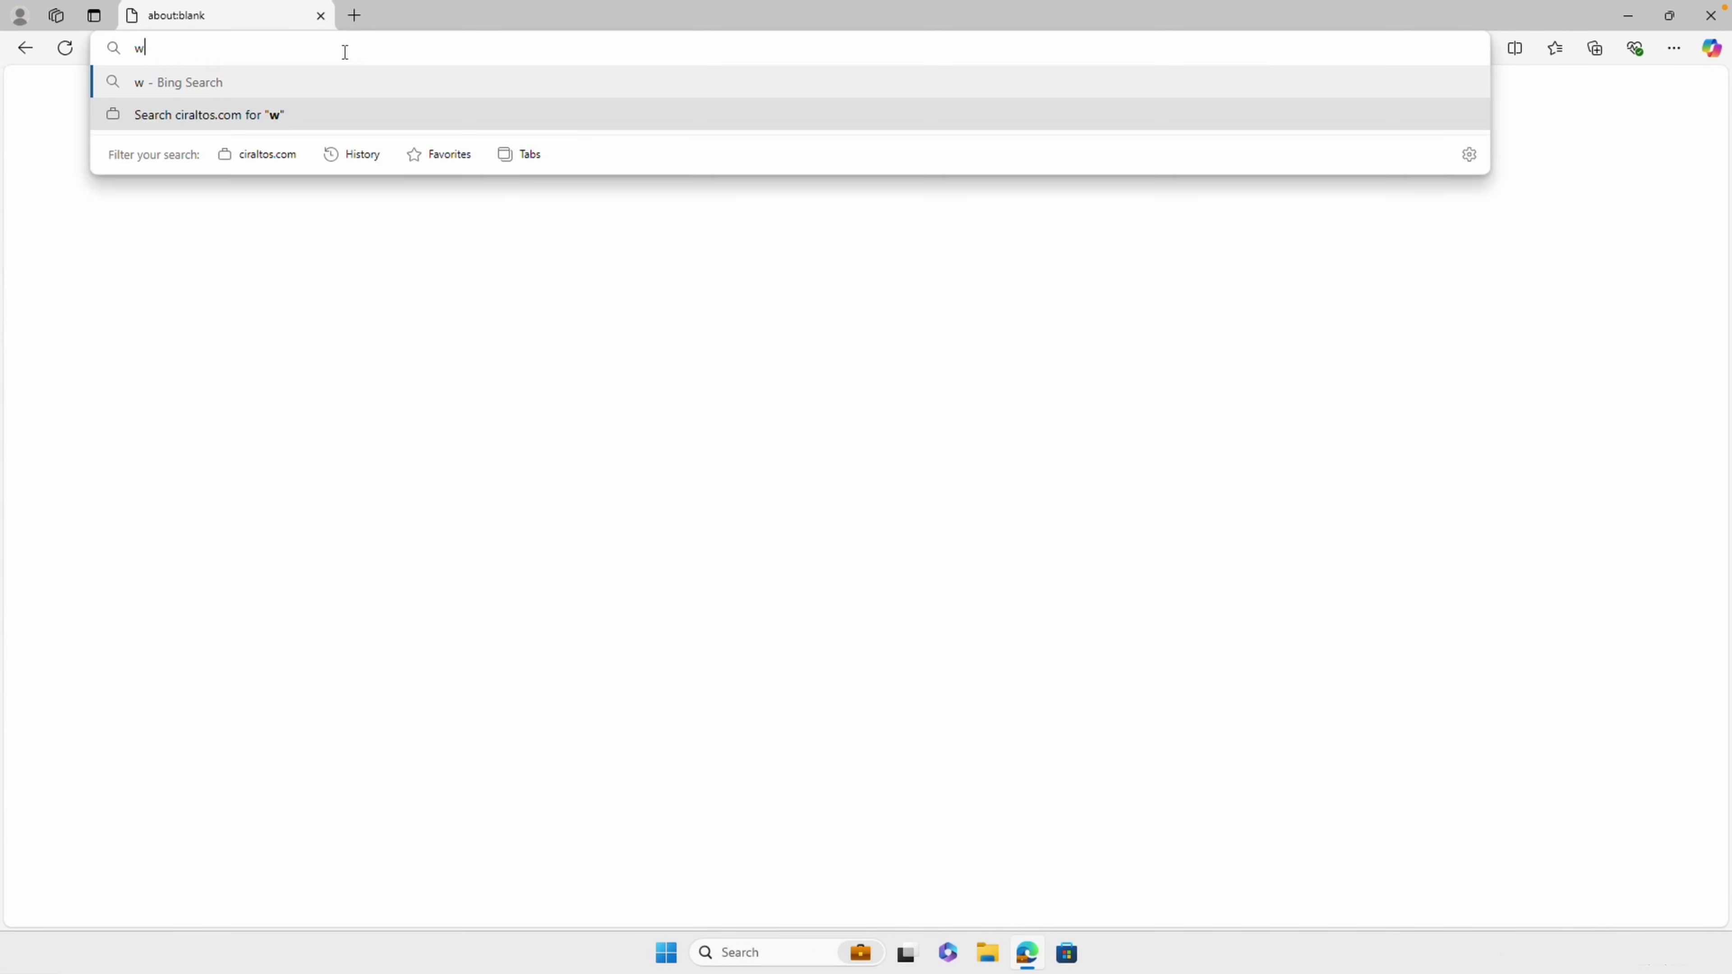
{"action": "type", "text": "eb1.privateaccess.local"}
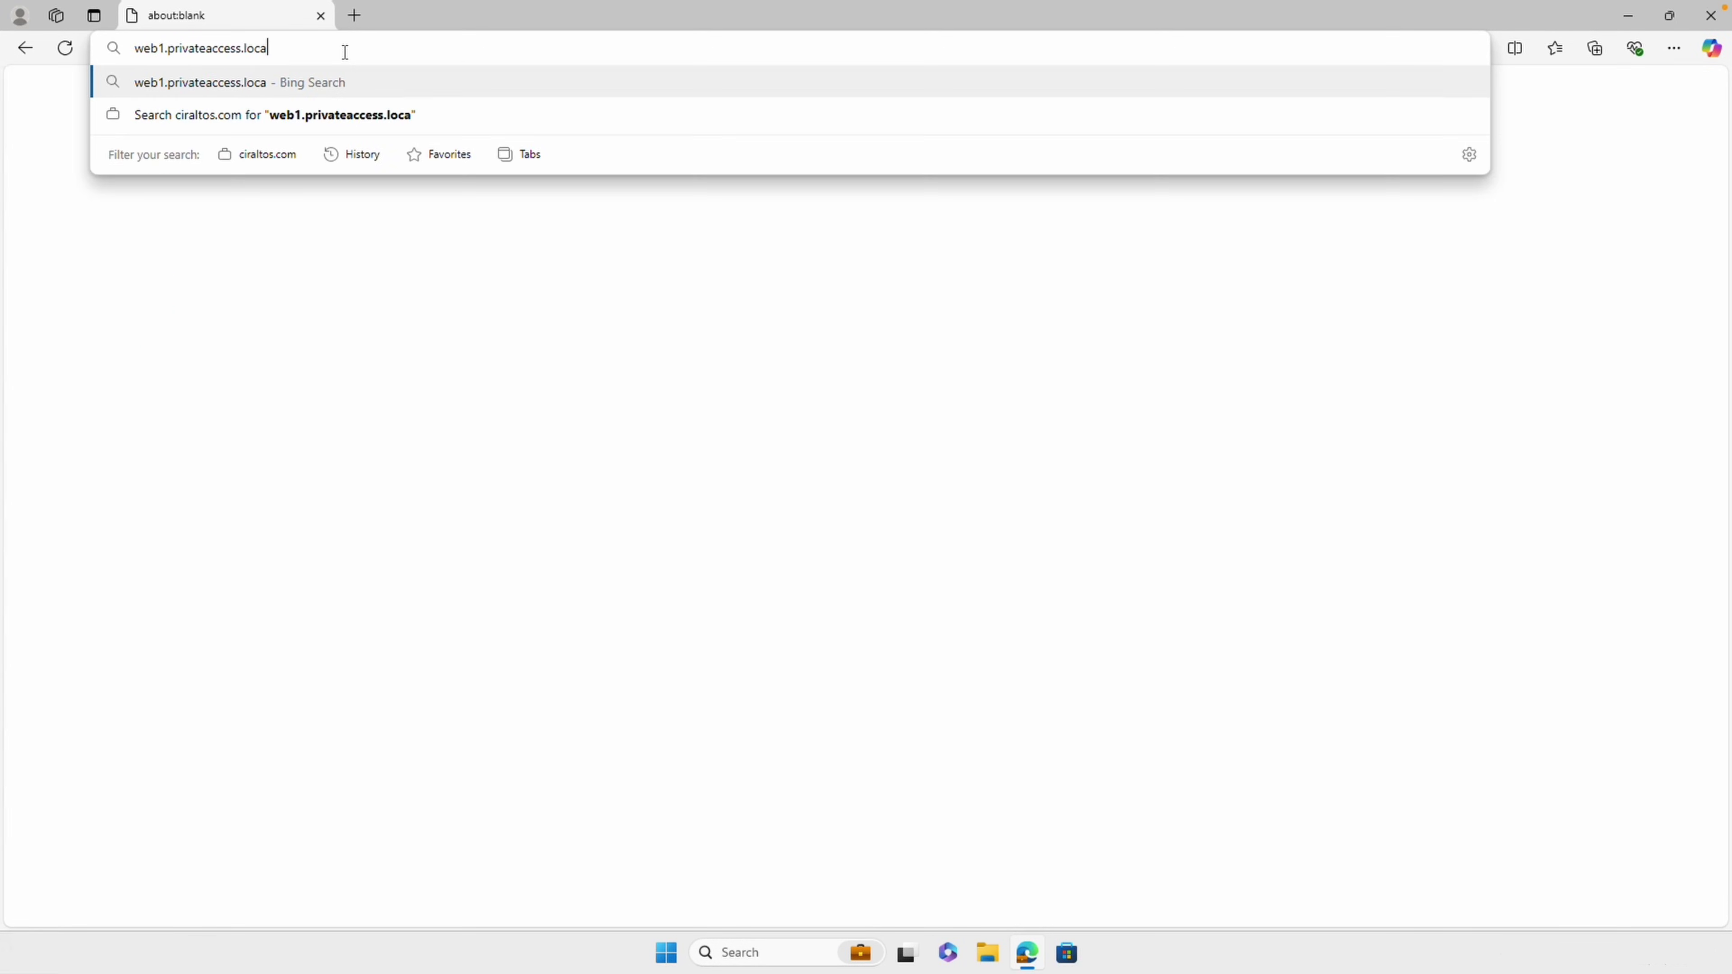
{"action": "key", "text": "Return"}
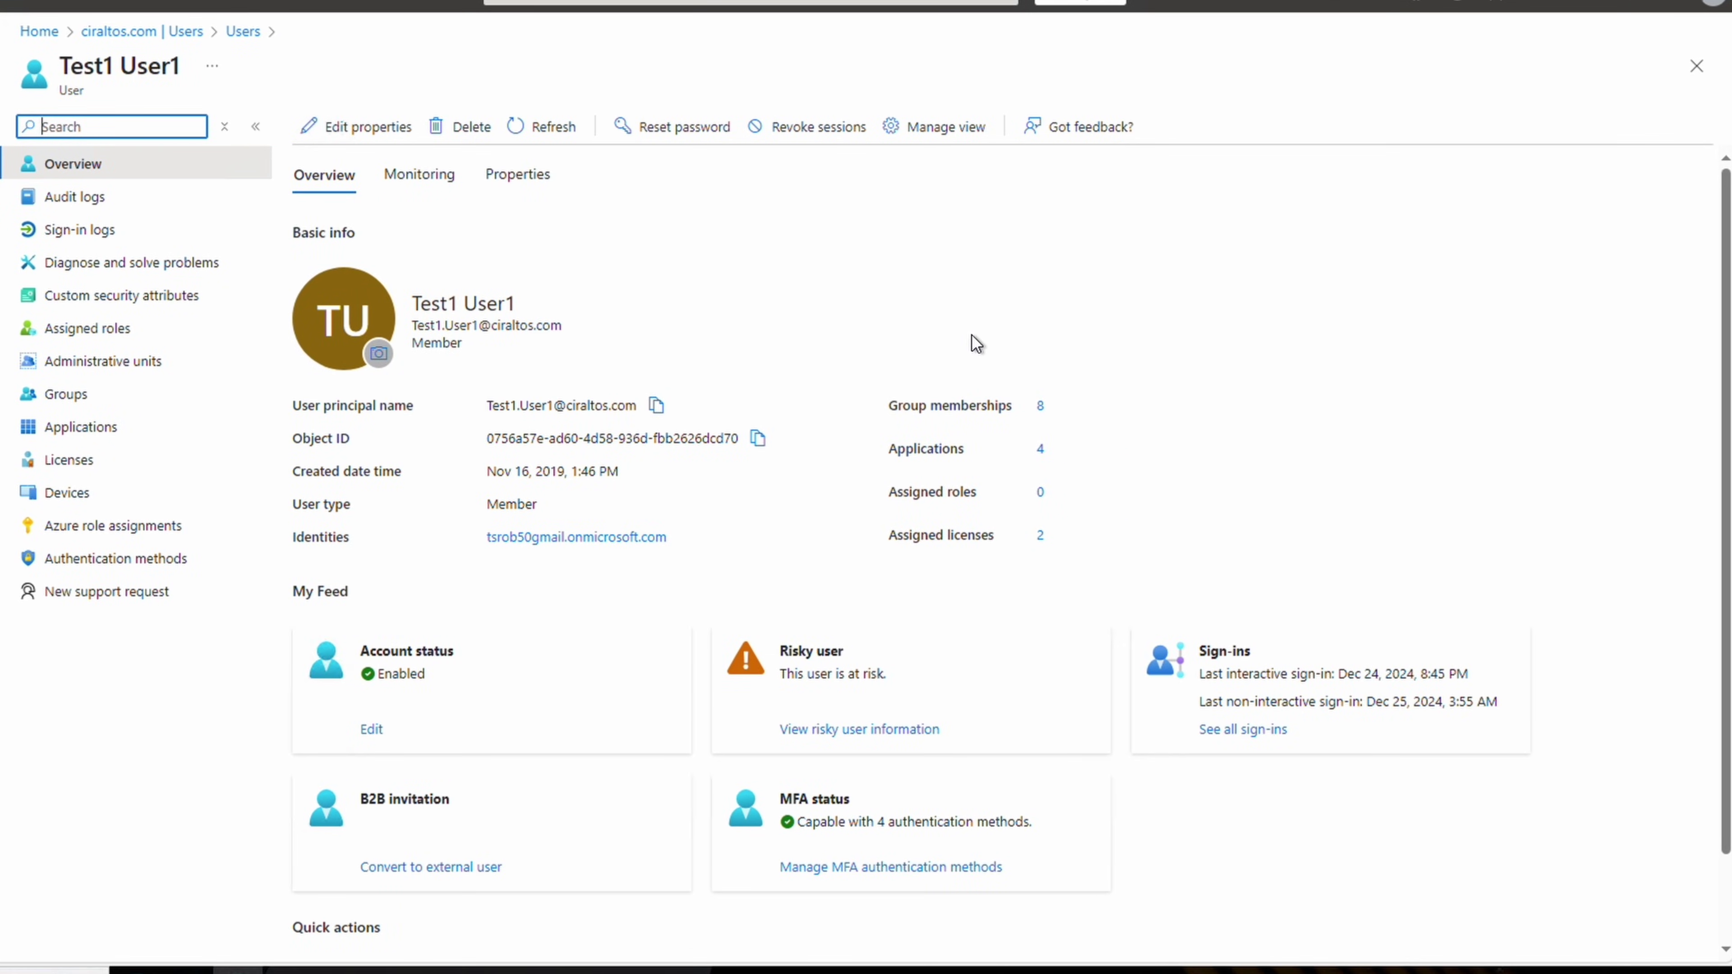
Revoke all sign-in sessions for the test user and confirm
{"action": "left_click", "coordinate": [808, 137]}
{"action": "left_click", "coordinate": [345, 232]}
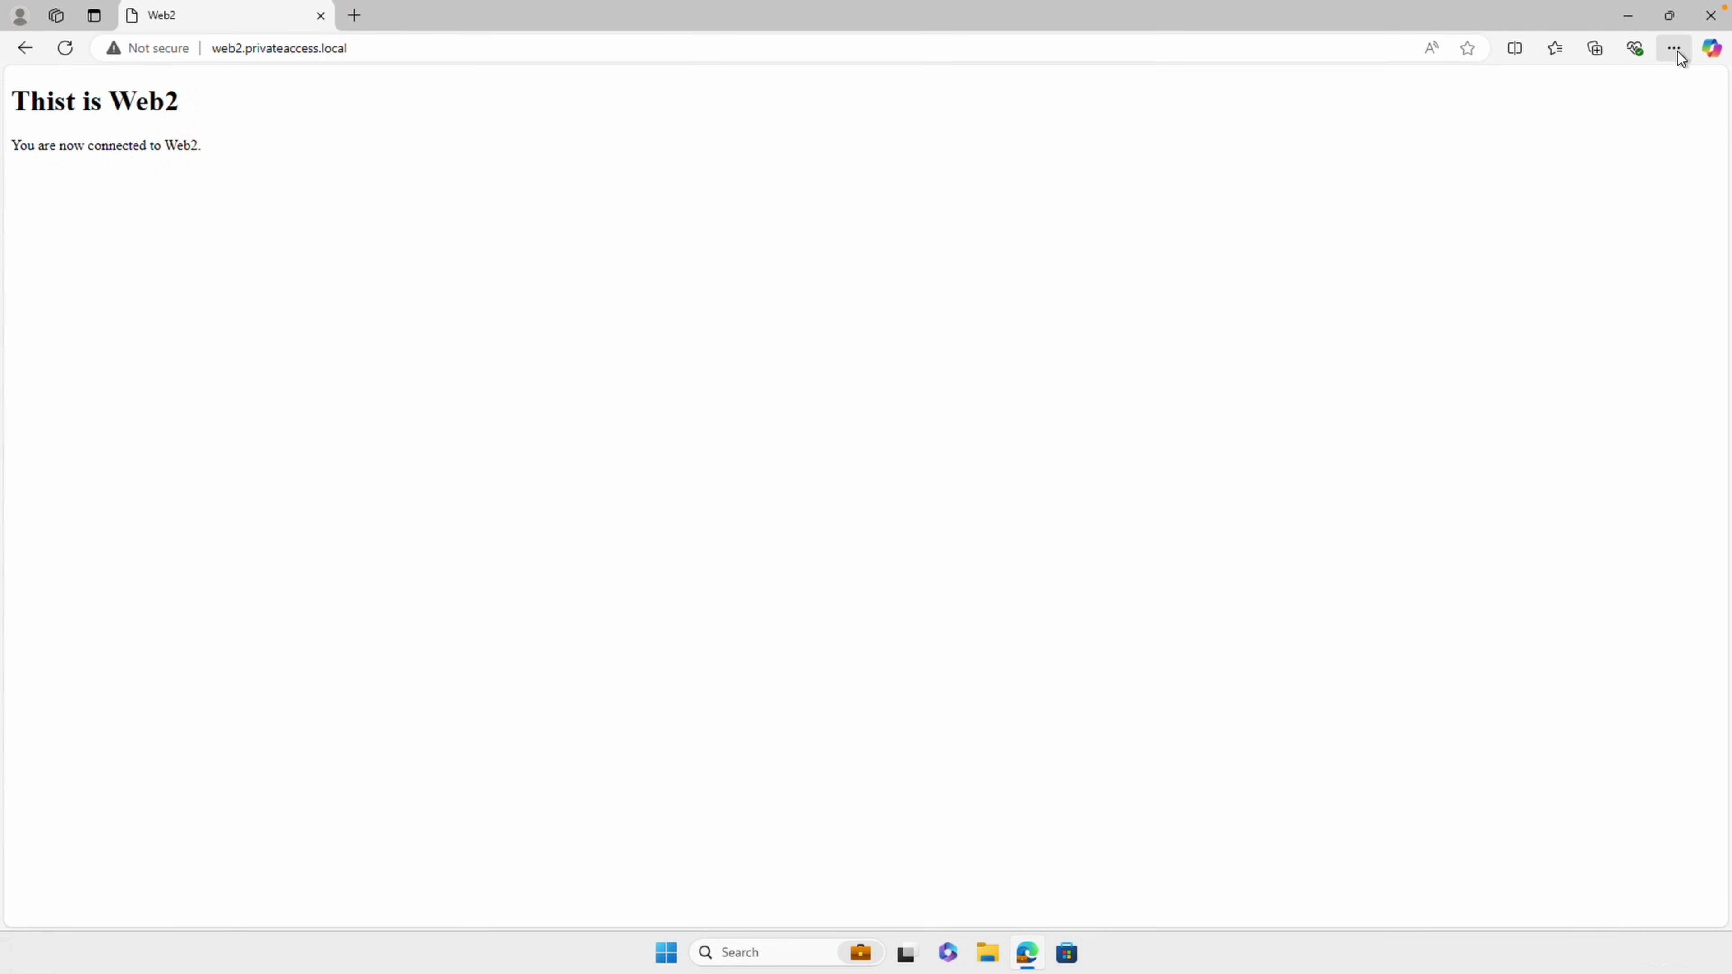
Delete the Web2 entry from Edge's browsing history and reload the Web2 page
{"action": "left_click", "coordinate": [1676, 49]}
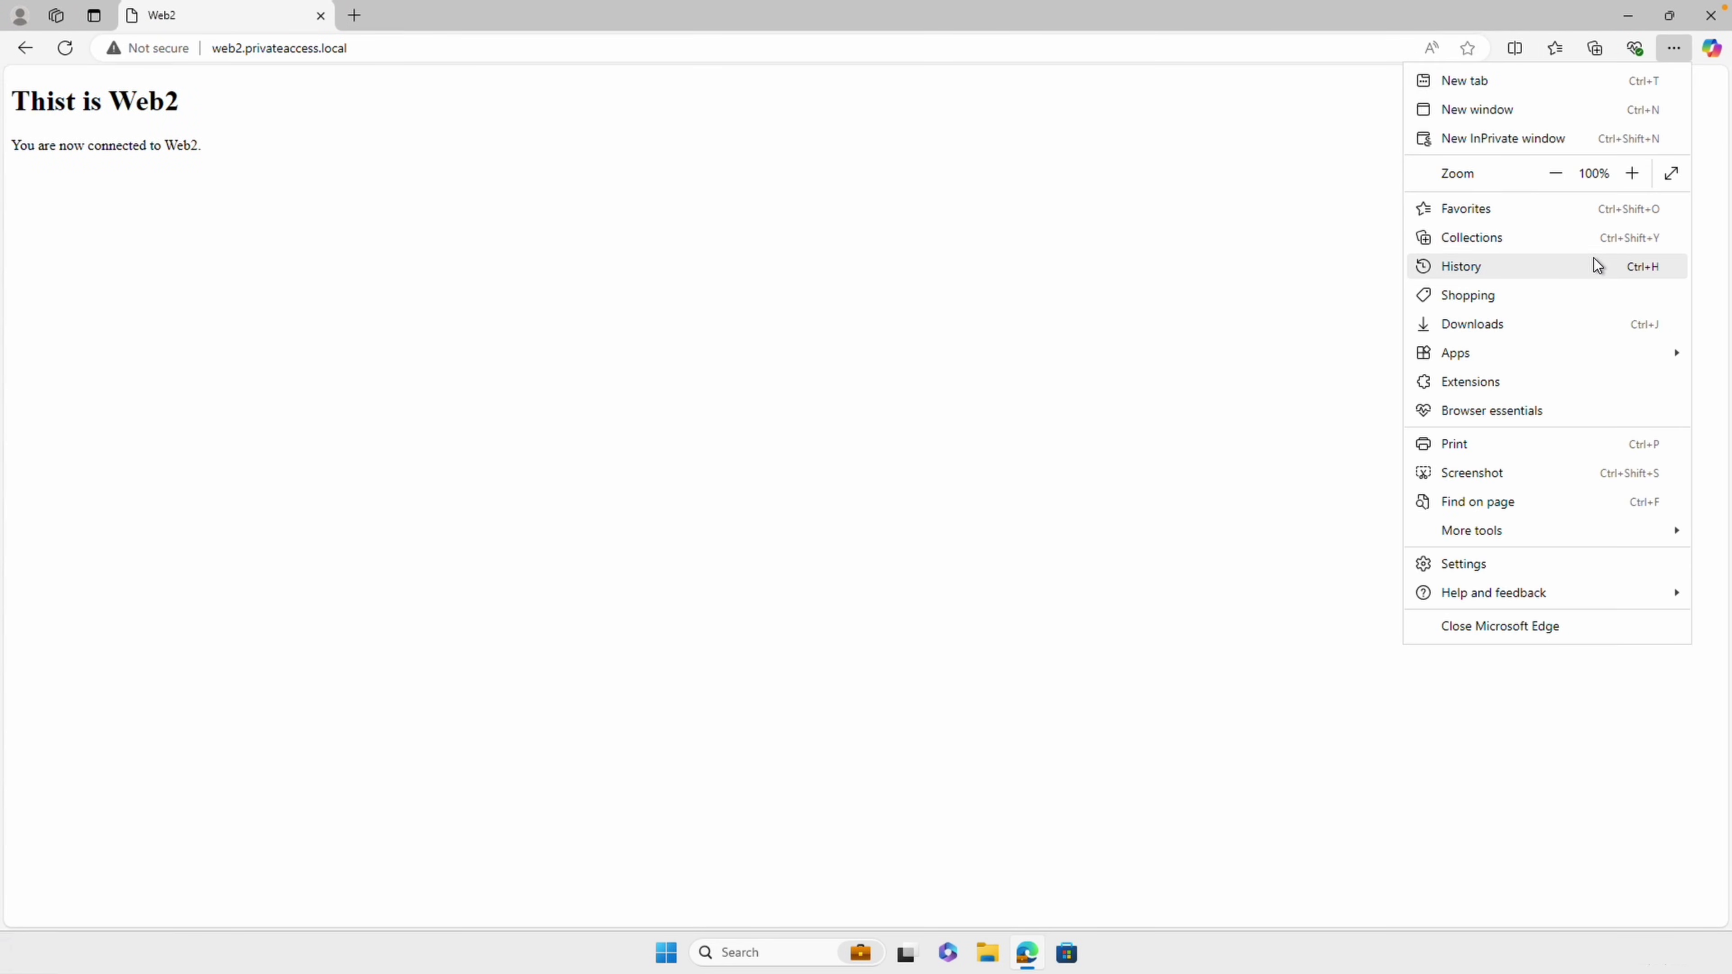
{"action": "left_click", "coordinate": [1594, 260]}
{"action": "left_click", "coordinate": [1593, 247]}
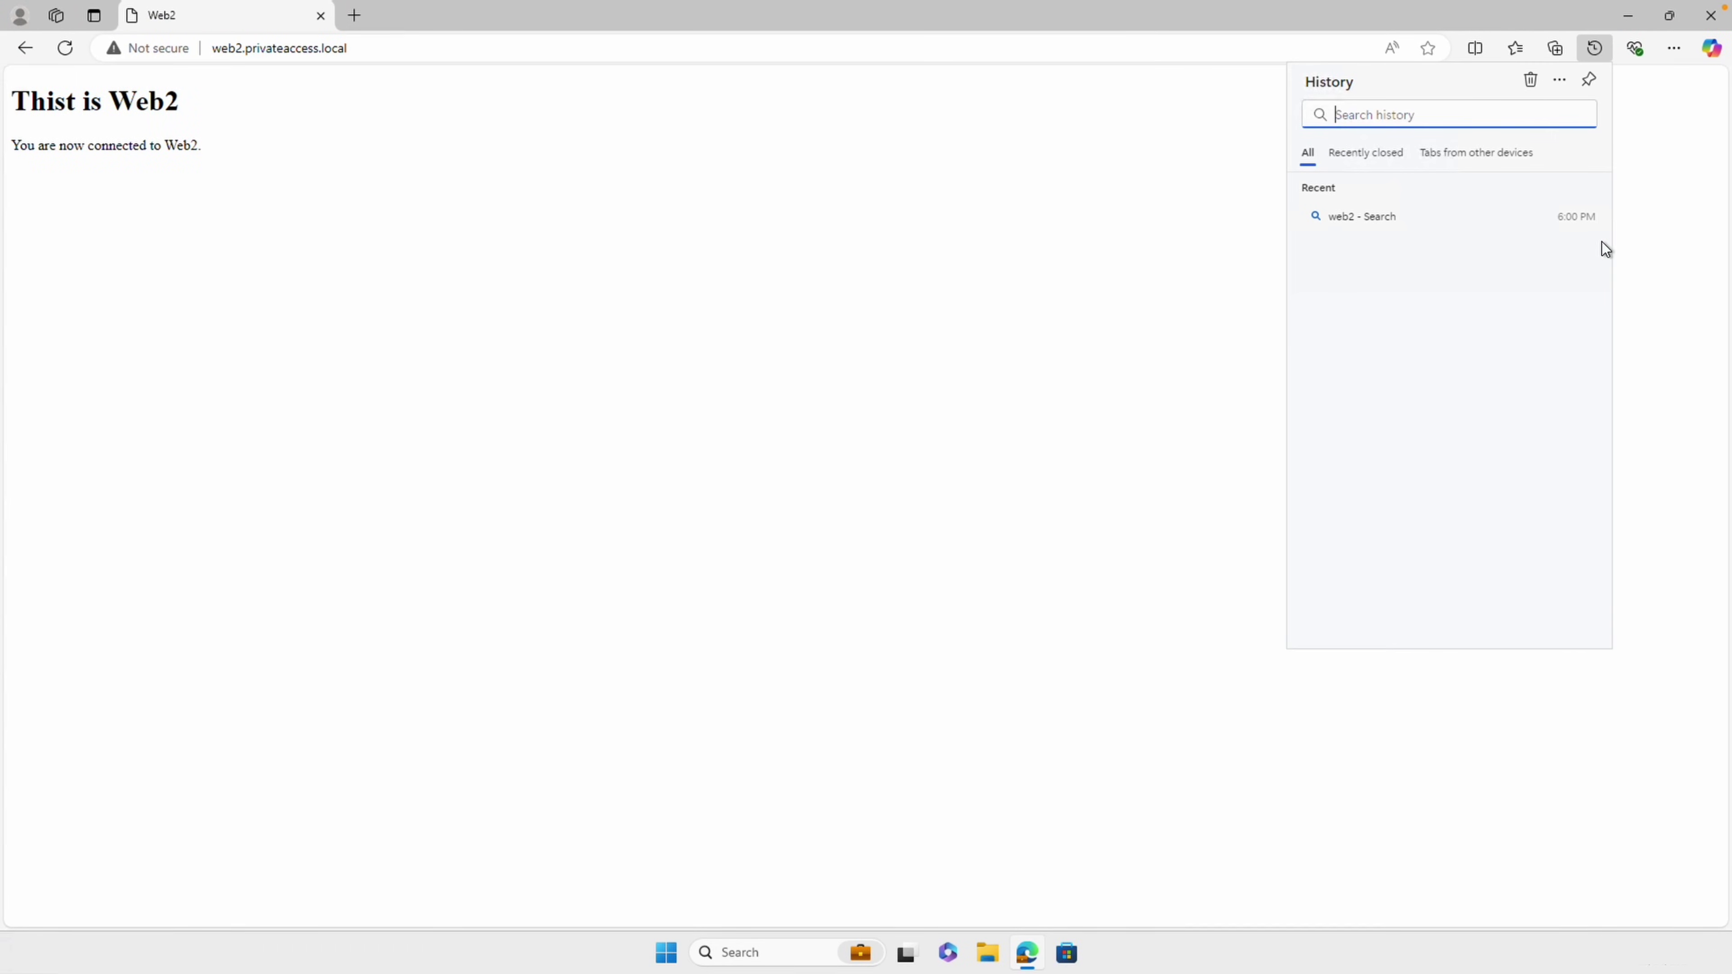
{"action": "left_click", "coordinate": [1634, 239]}
{"action": "left_click", "coordinate": [65, 51]}
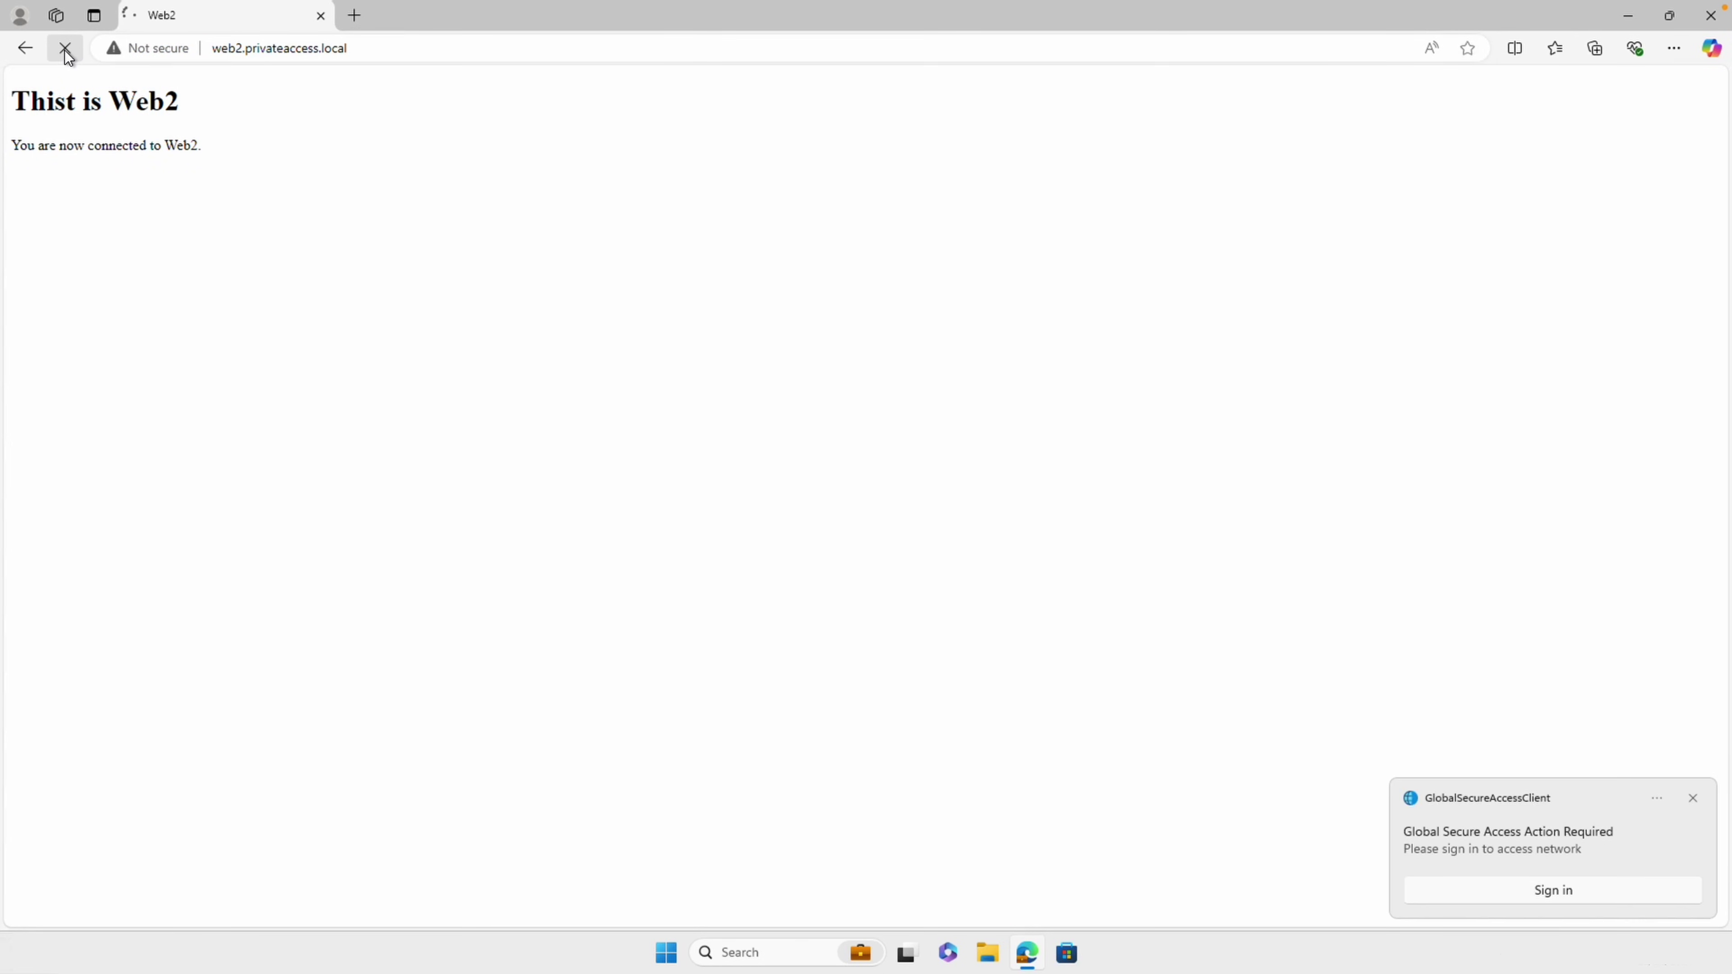
Sign in to Global Secure Access with the account password, then reload web2.privateaccess.local
{"action": "left_click", "coordinate": [1578, 891]}
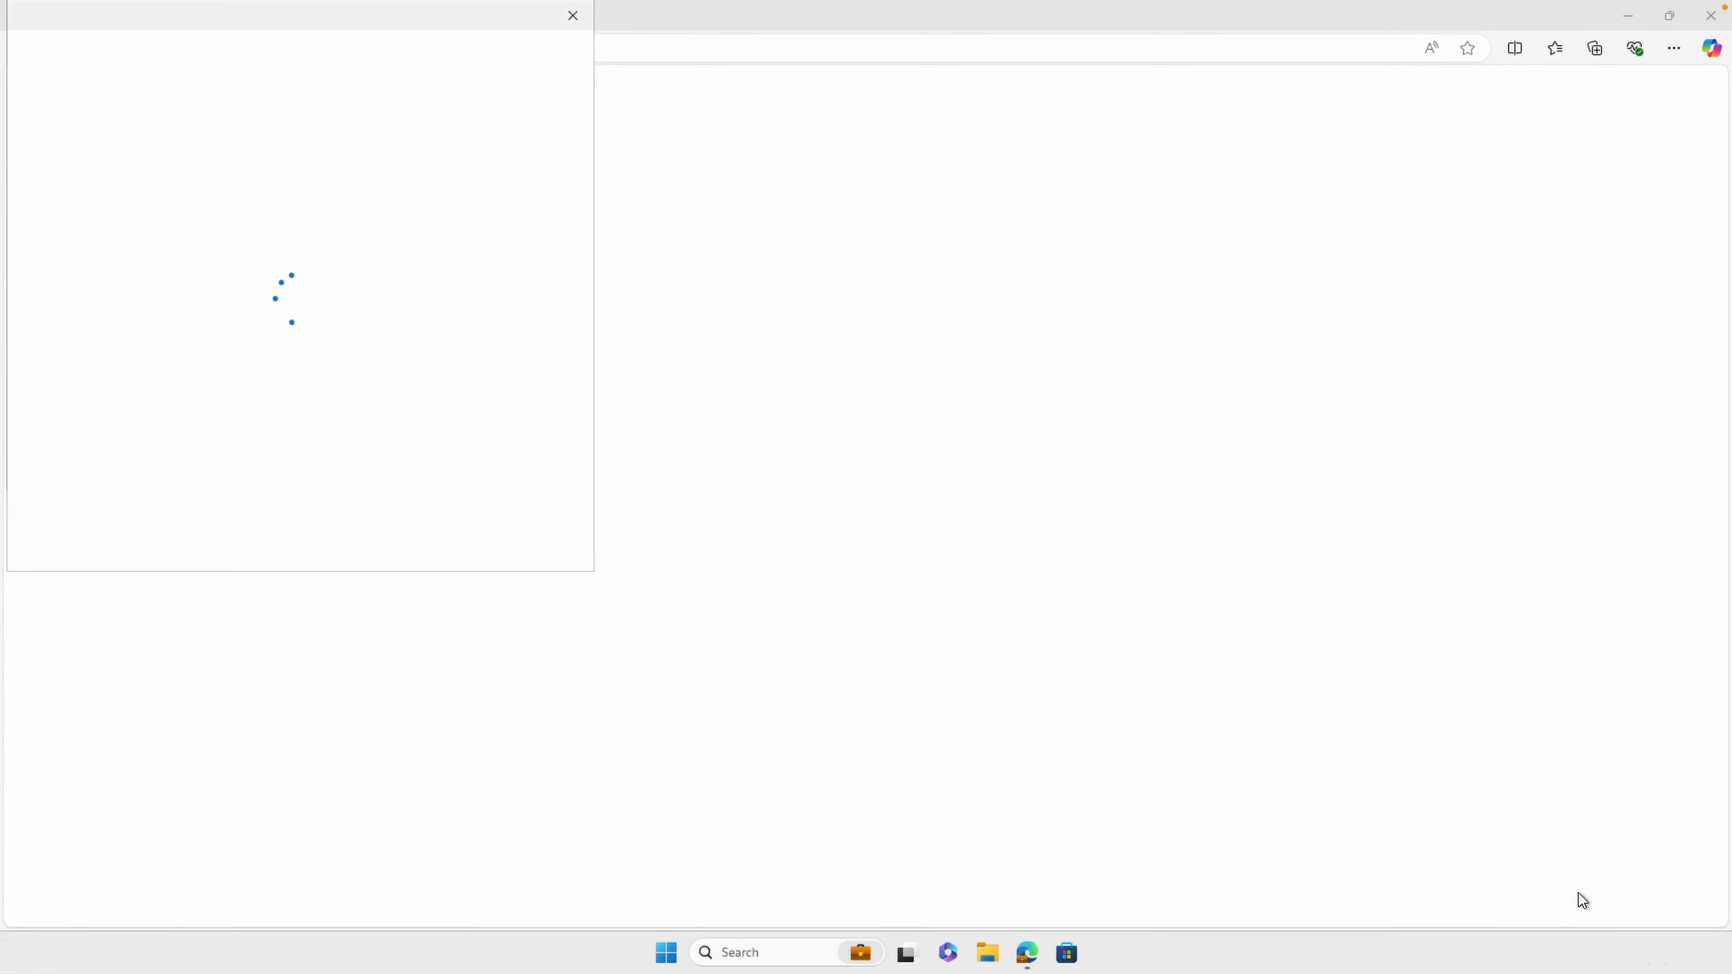
{"action": "type", "text": "*********"}
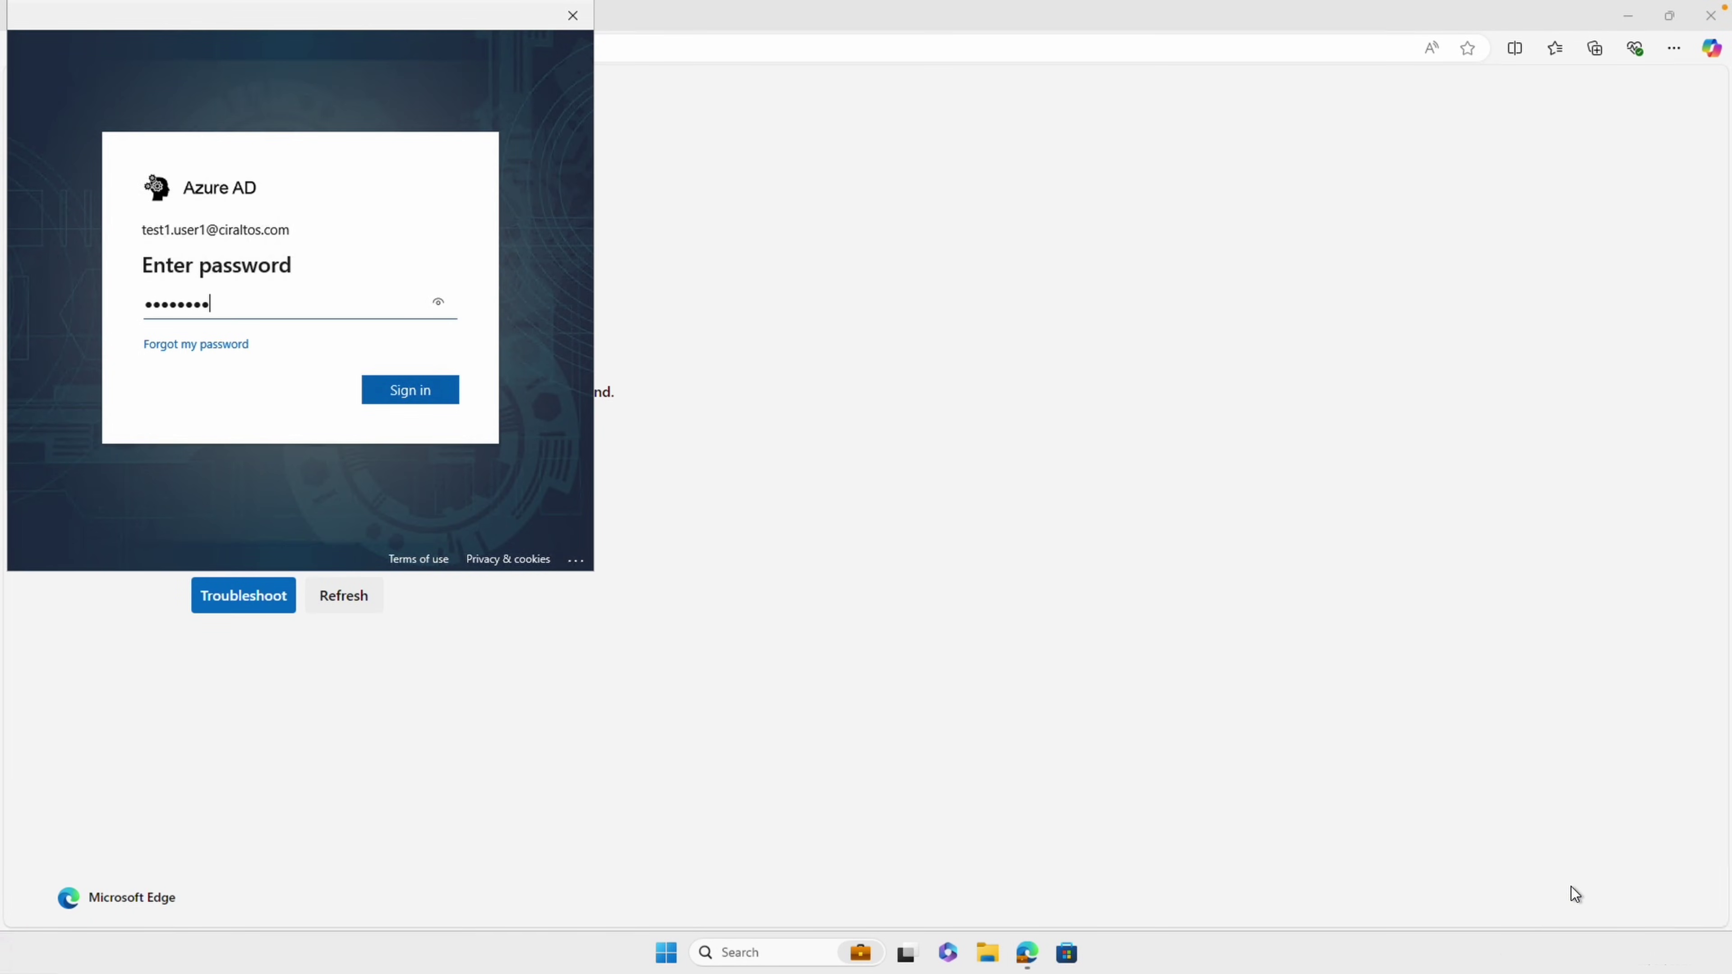
{"action": "key", "text": "Return"}
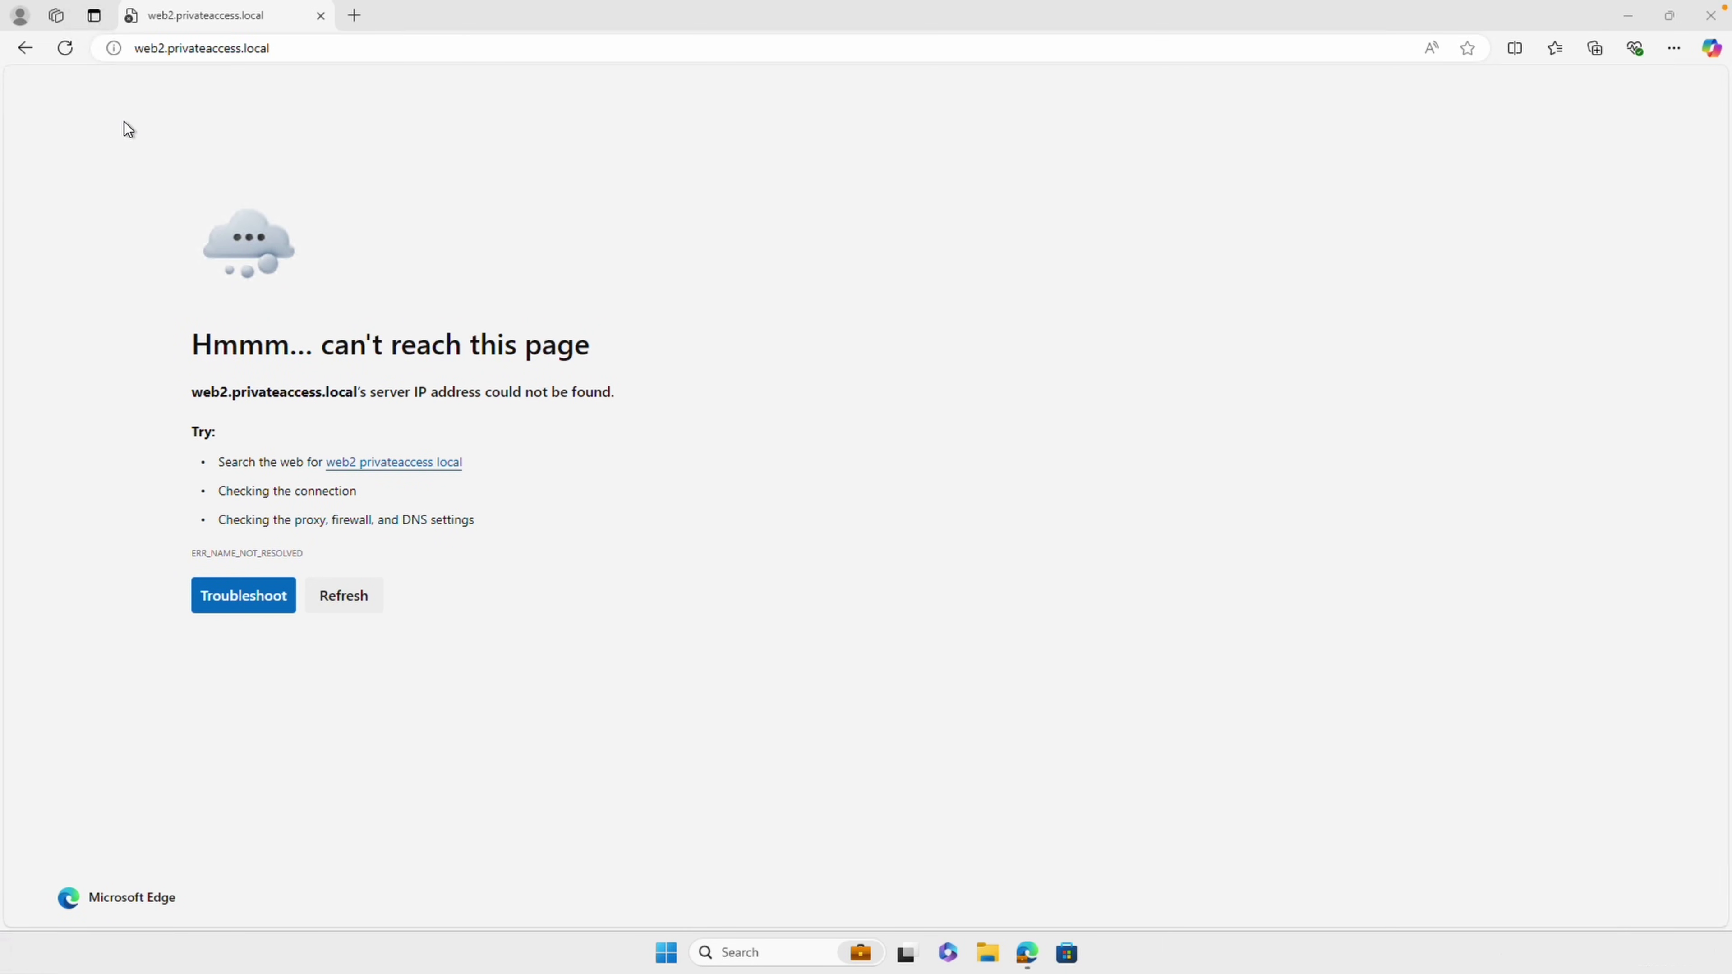
{"action": "left_click", "coordinate": [66, 54]}
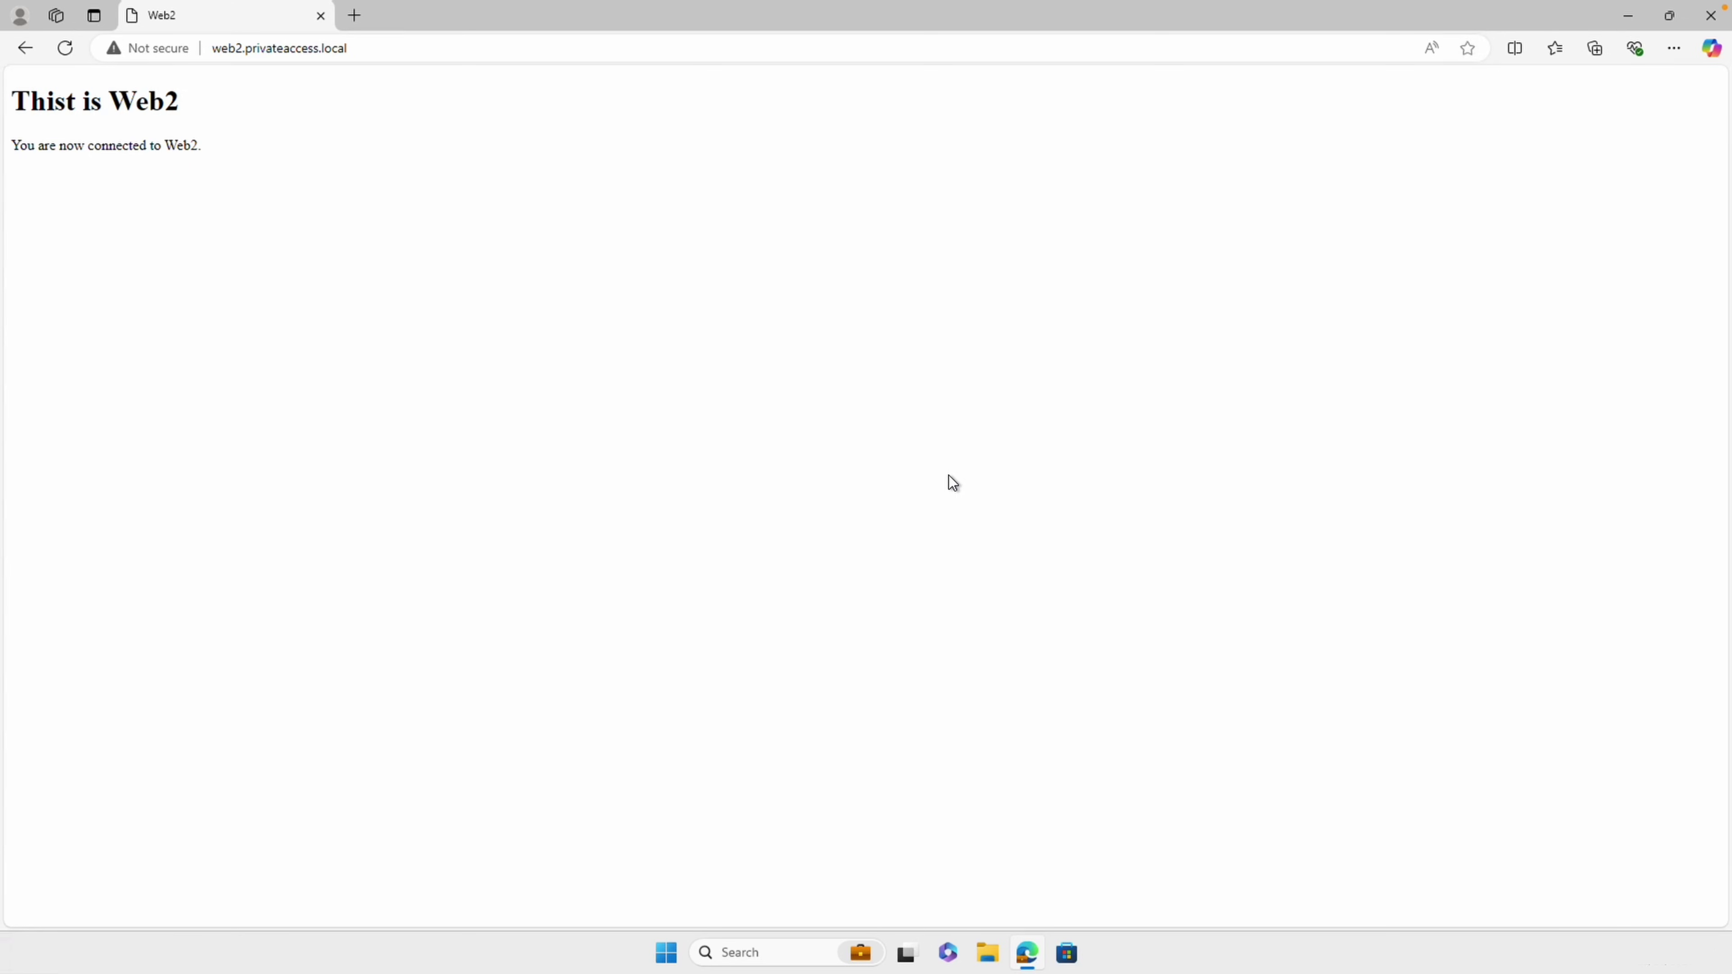
Go back, then load the Microsoft Learn Global Secure Access client statuses article
{"action": "key", "text": "alt+Left"}
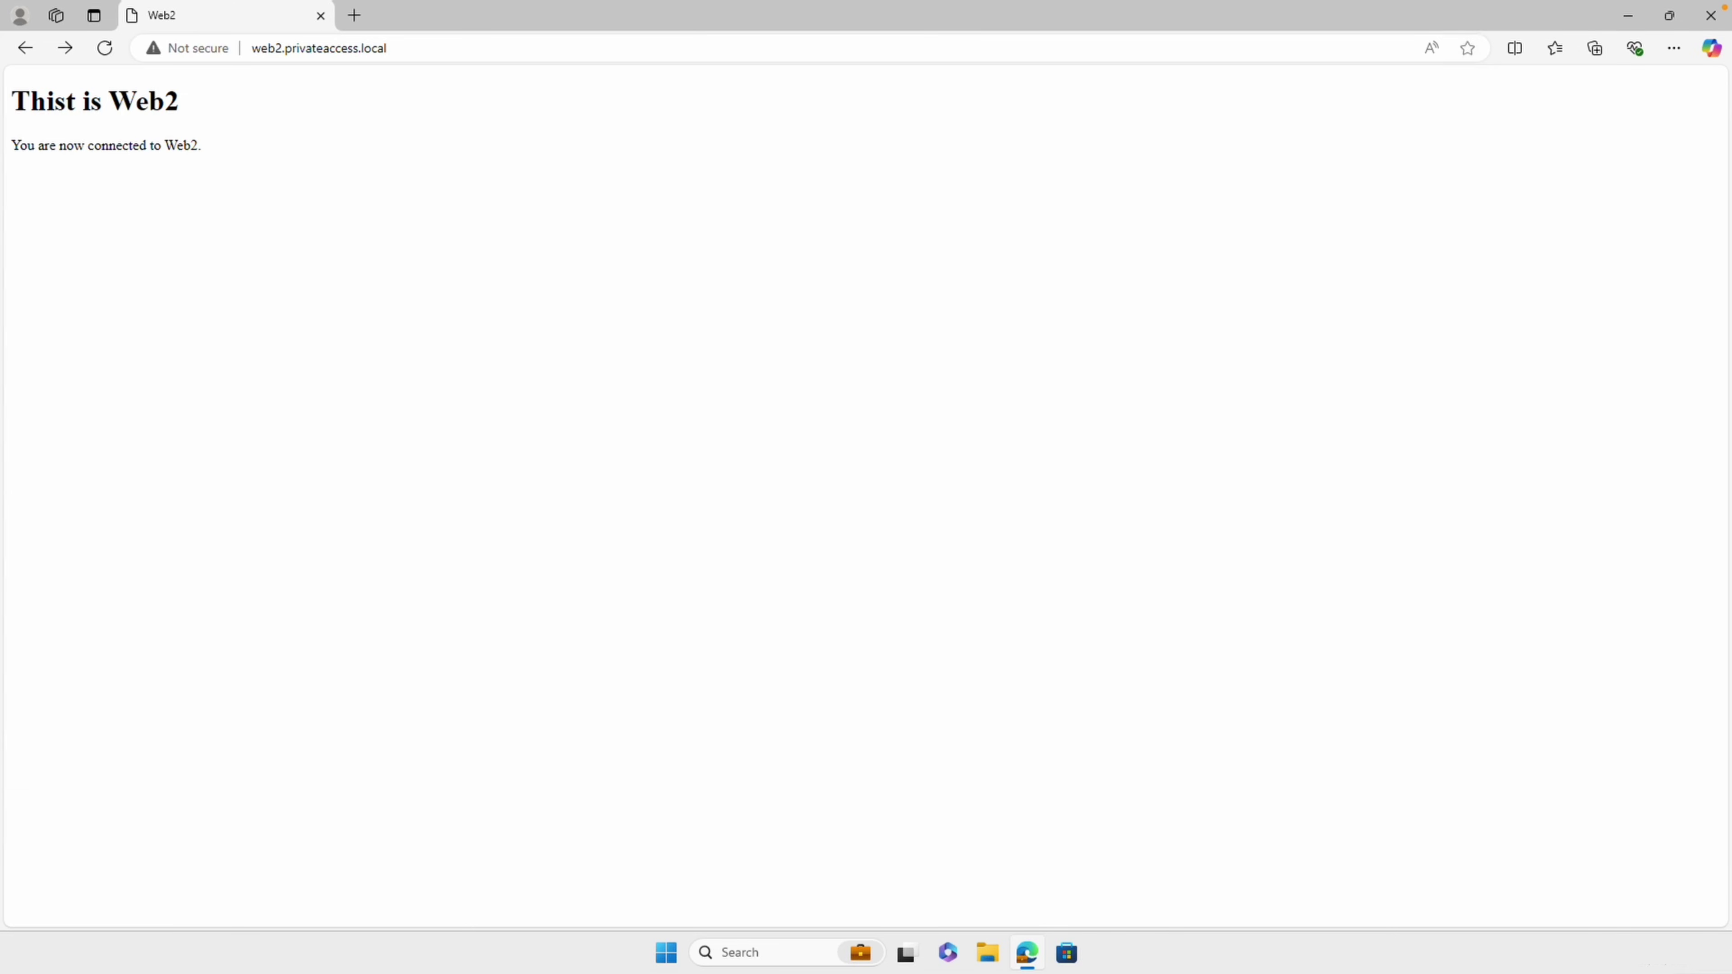
{"action": "key", "text": "ctrl+l"}
{"action": "type", "text": "https://learn.microsoft.com/en-us/entra/global-secure-access/how-to-install-windows-client#client-statuses-in-system-tray-icon"}
{"action": "key", "text": "Return"}
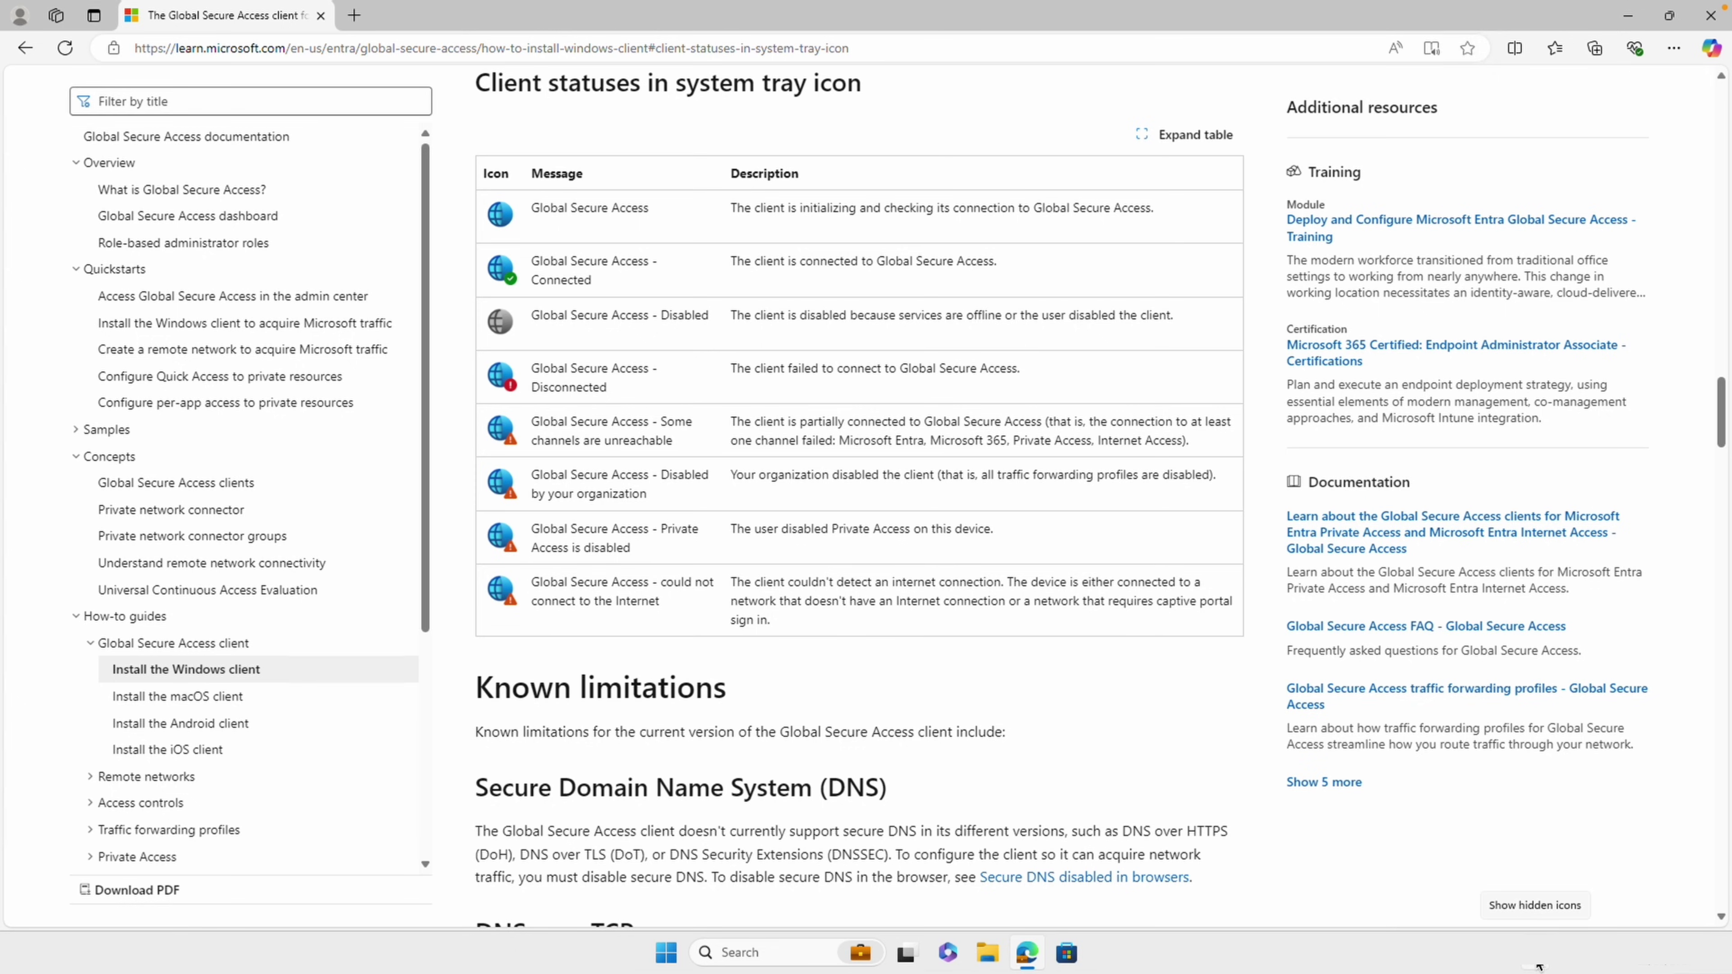
Open the Global Secure Access client's Advanced diagnostics using the administrator account credentials
{"action": "left_click", "coordinate": [1538, 965]}
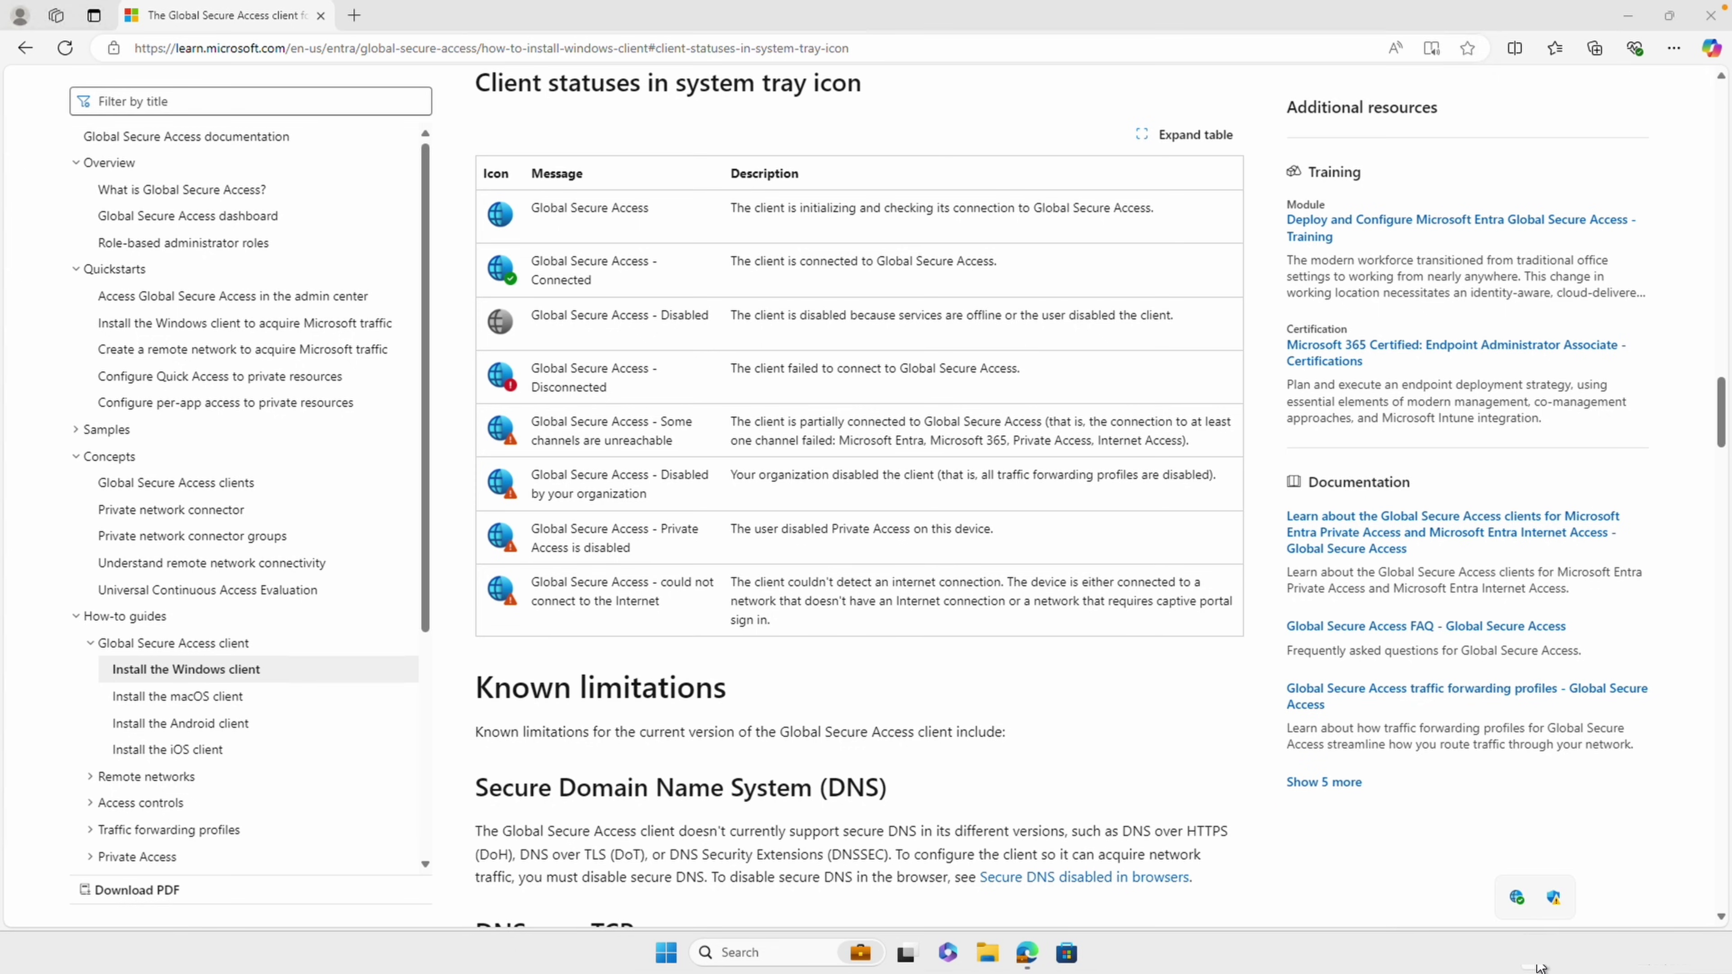
{"action": "right_click", "coordinate": [1517, 900]}
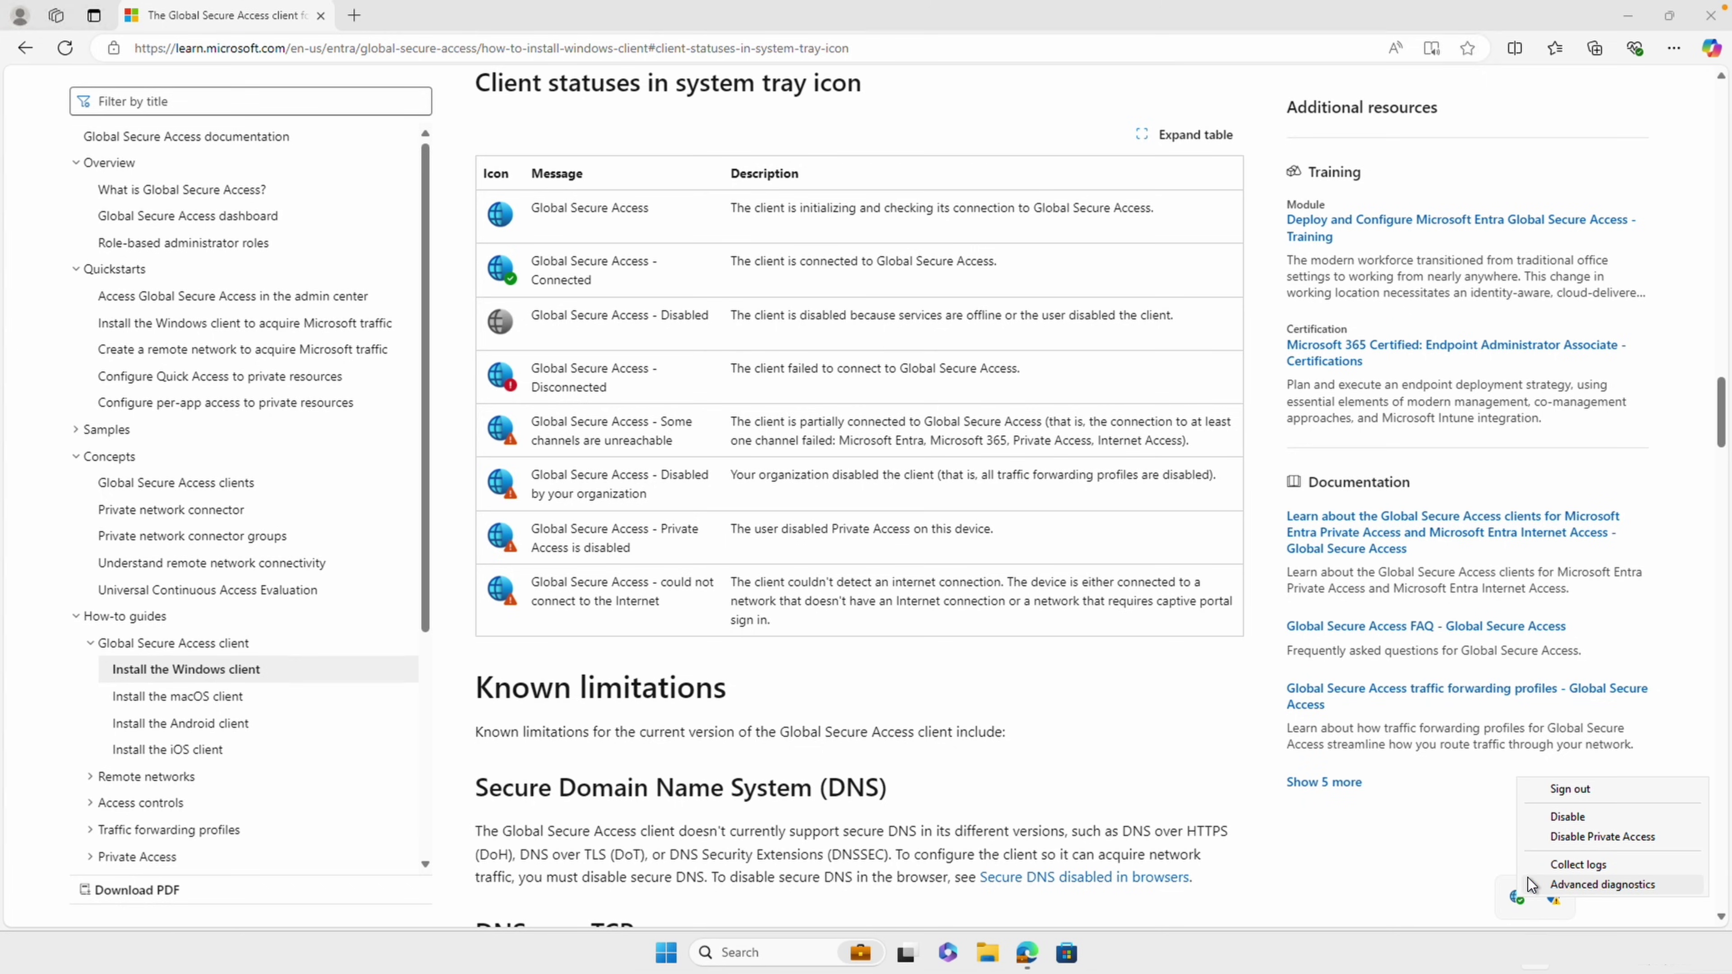
{"action": "left_click", "coordinate": [1546, 884]}
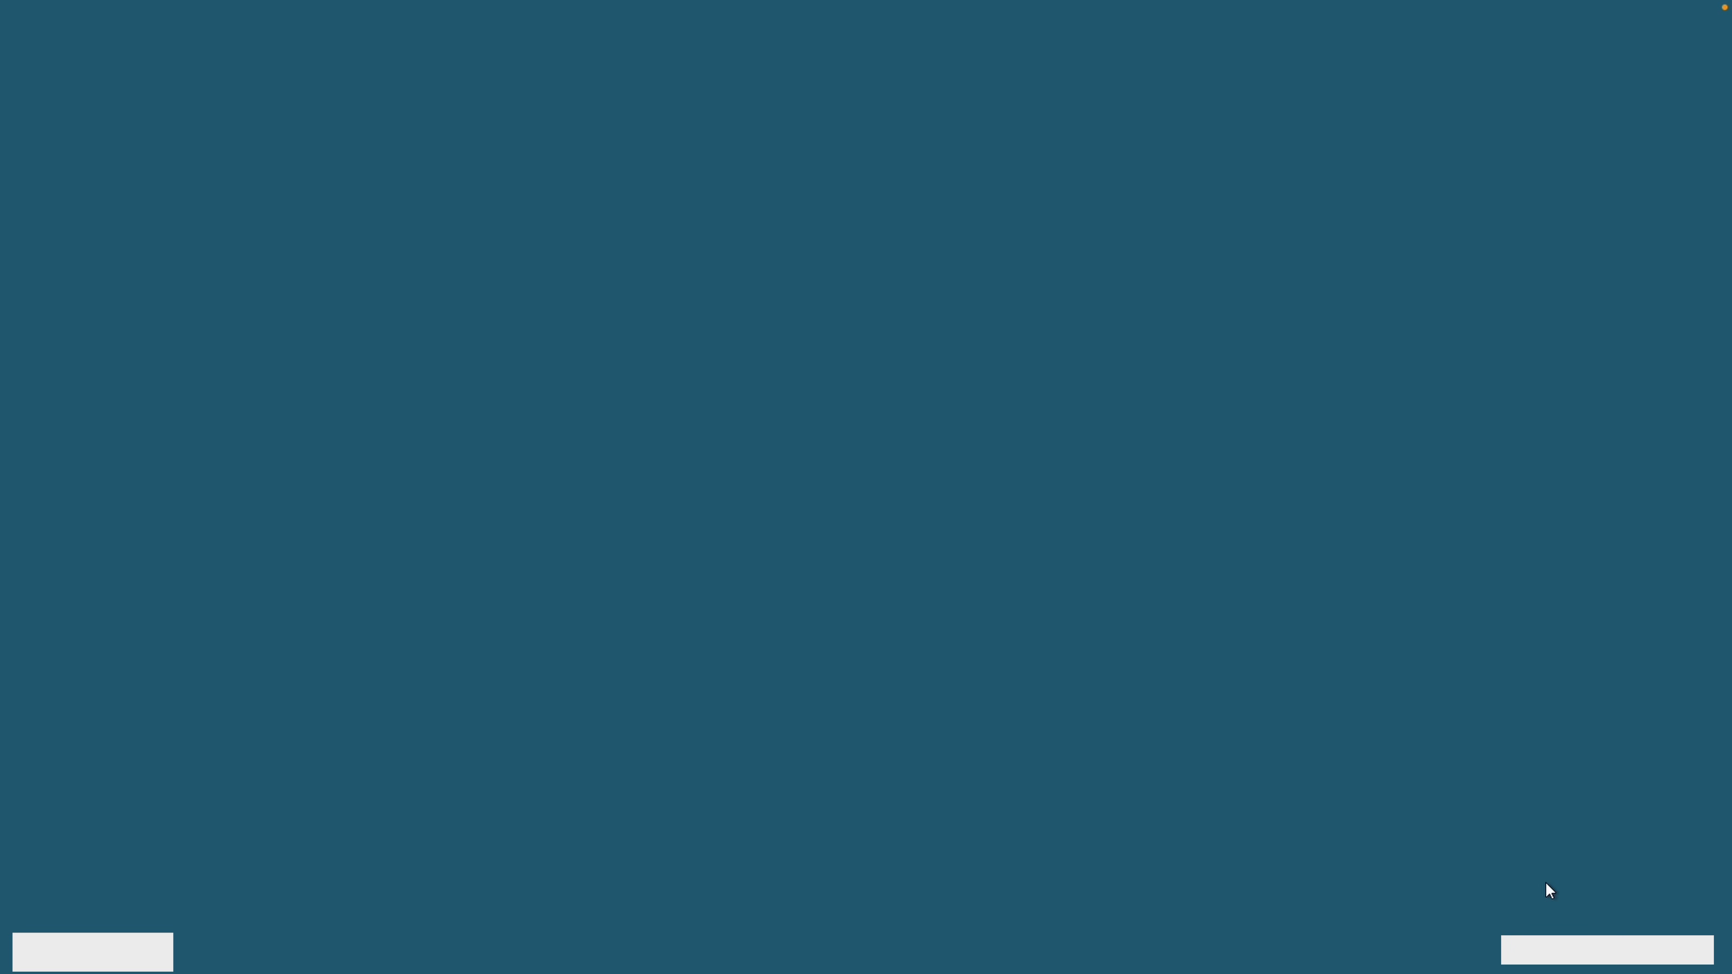
{"action": "type", "text": "administrator"}
{"action": "key", "text": "Tab"}
{"action": "type", "text": "***********"}
{"action": "key", "text": "Return"}
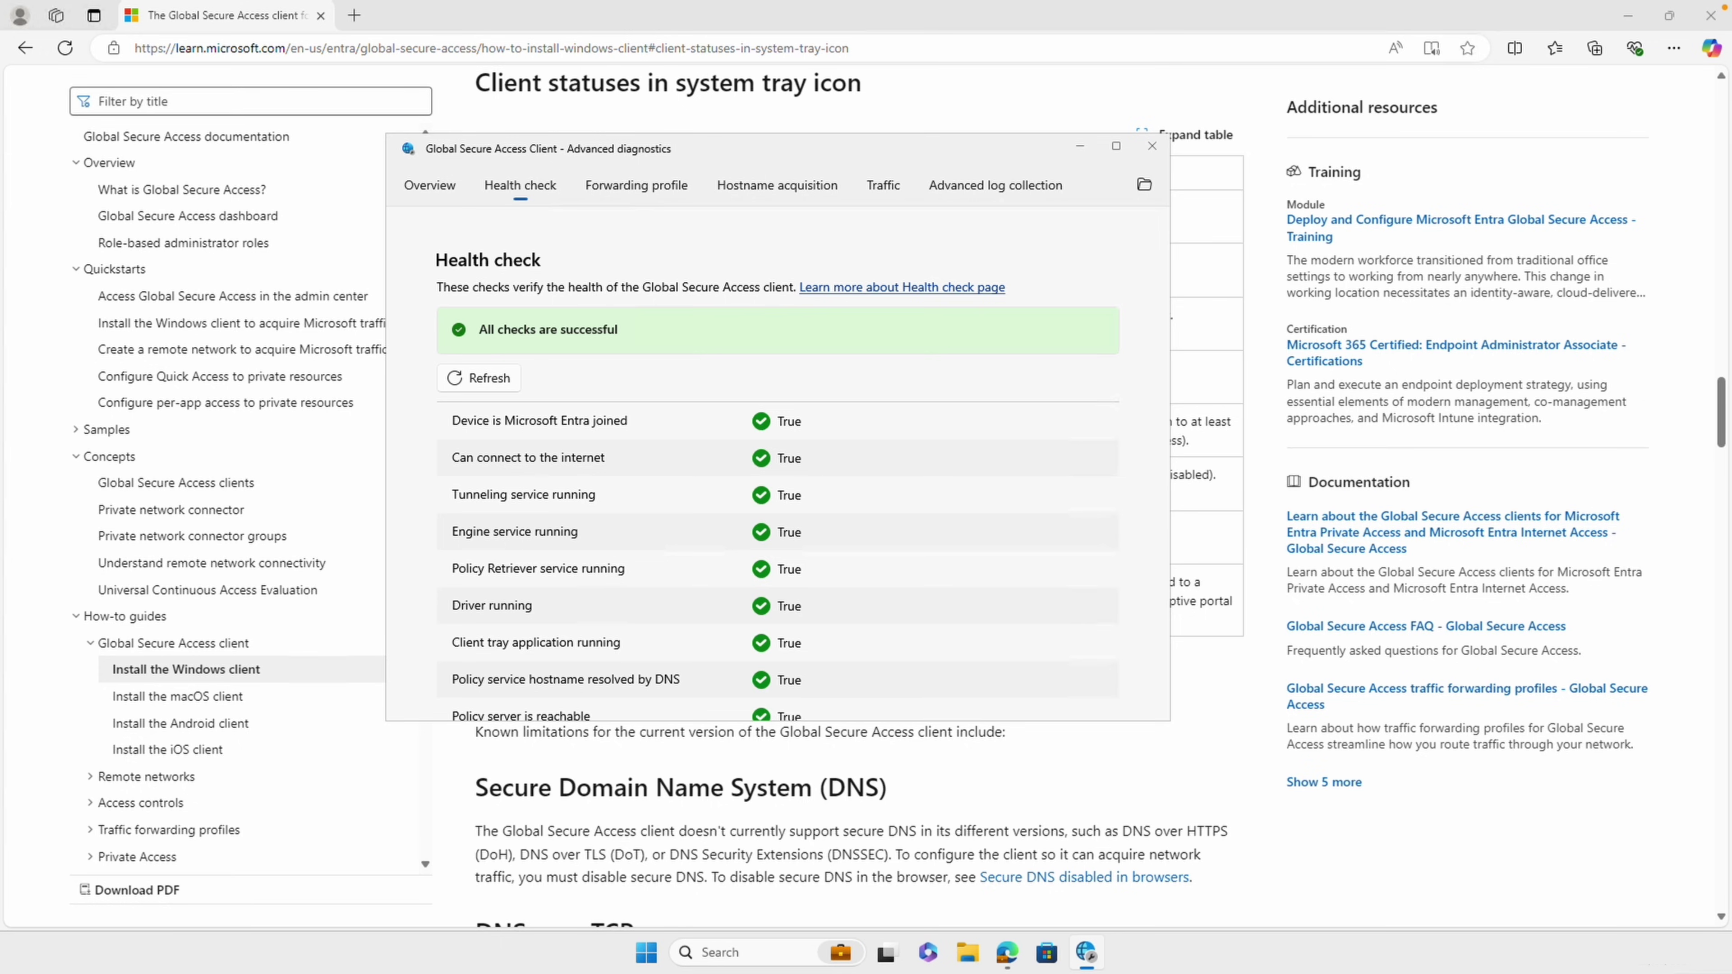
Open the Learn health-check troubleshooting page, the QUIC not supported section, then tray menu buttons registry section
{"action": "left_click", "coordinate": [377, 50]}
{"action": "right_click", "coordinate": [377, 49]}
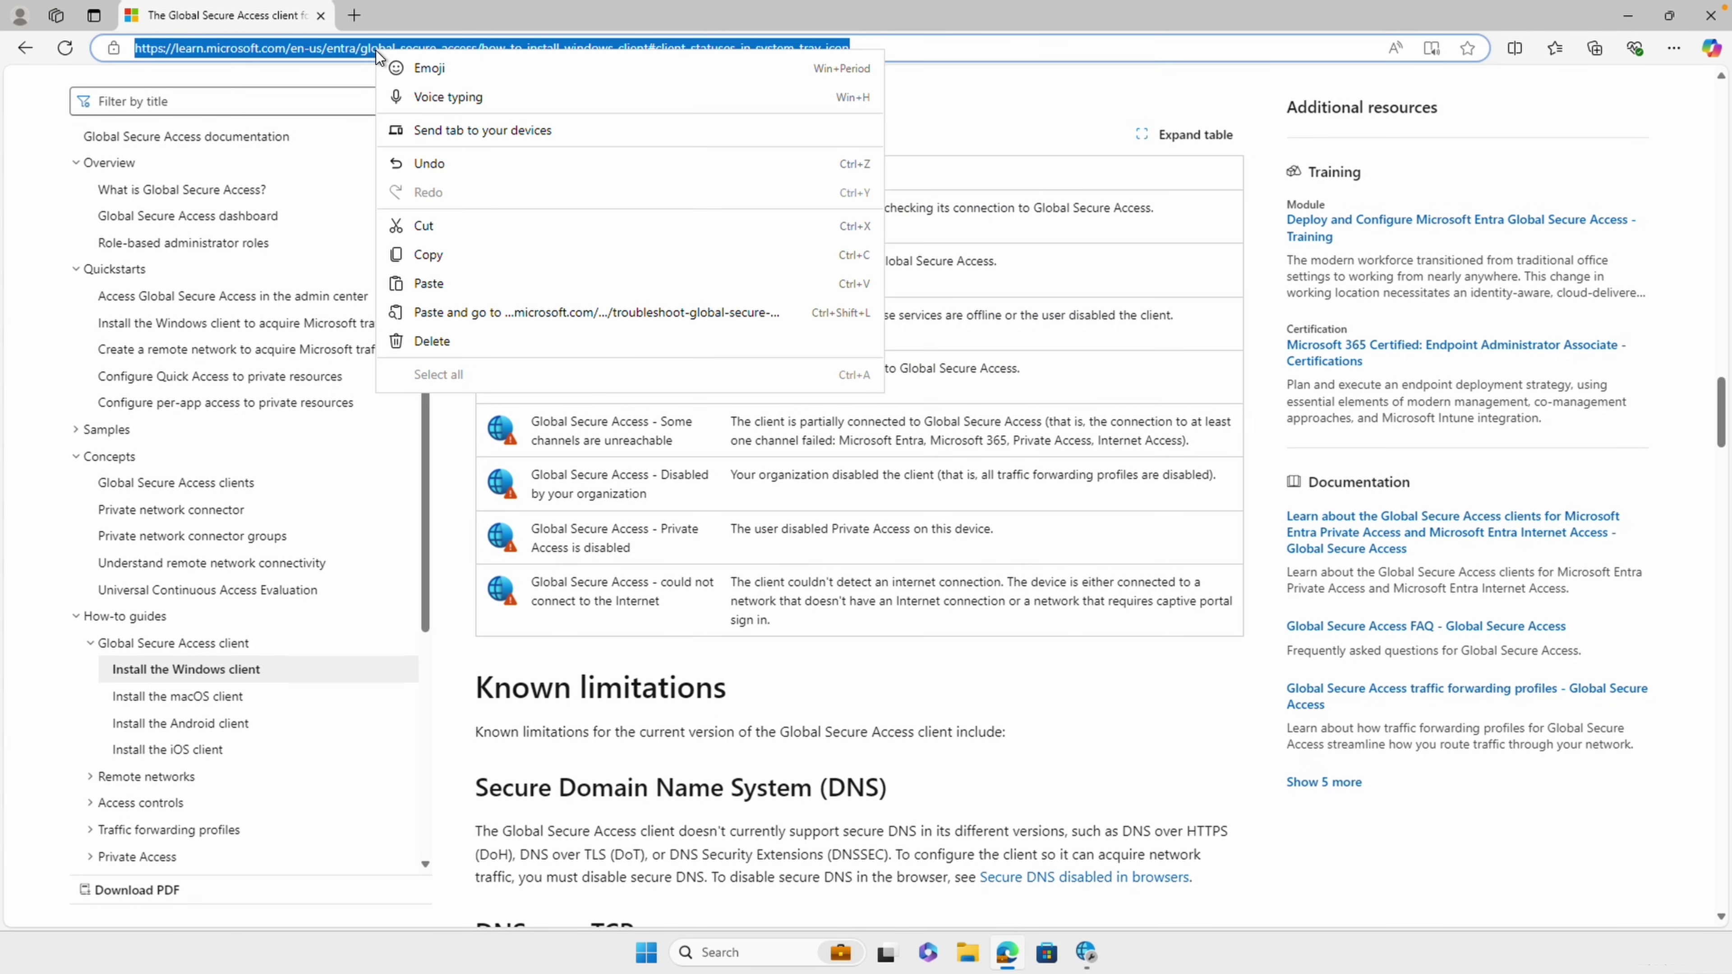
{"action": "left_click", "coordinate": [544, 312]}
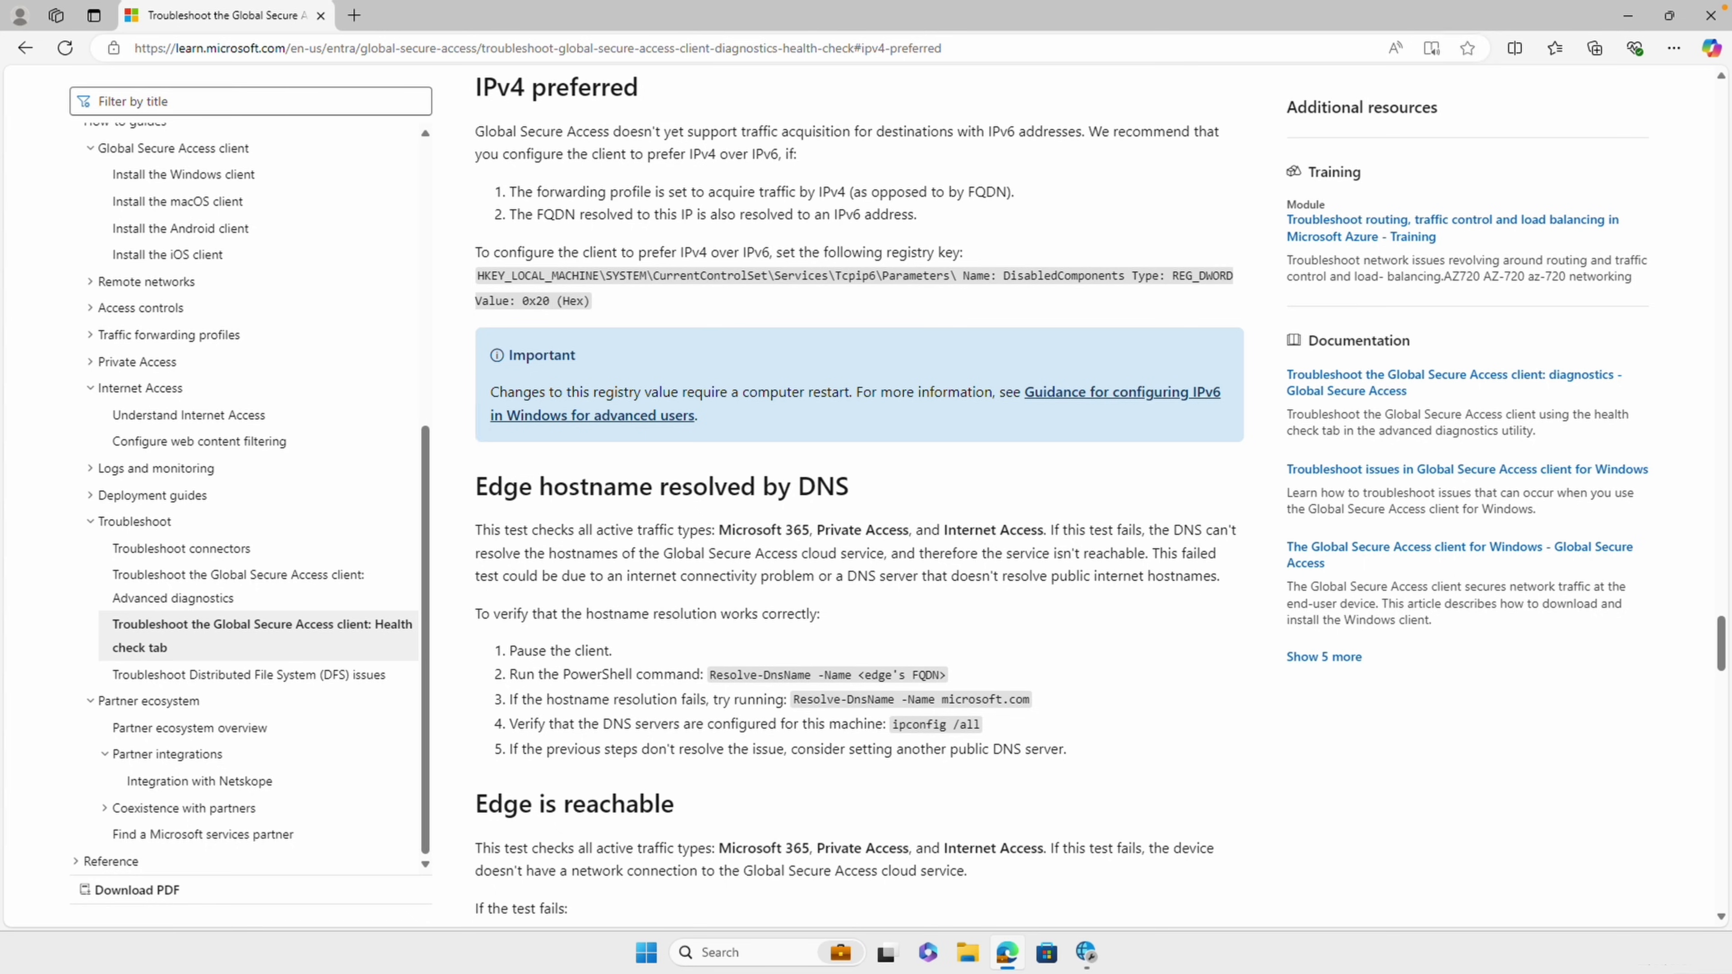
{"action": "left_click", "coordinate": [634, 48]}
{"action": "right_click", "coordinate": [634, 48]}
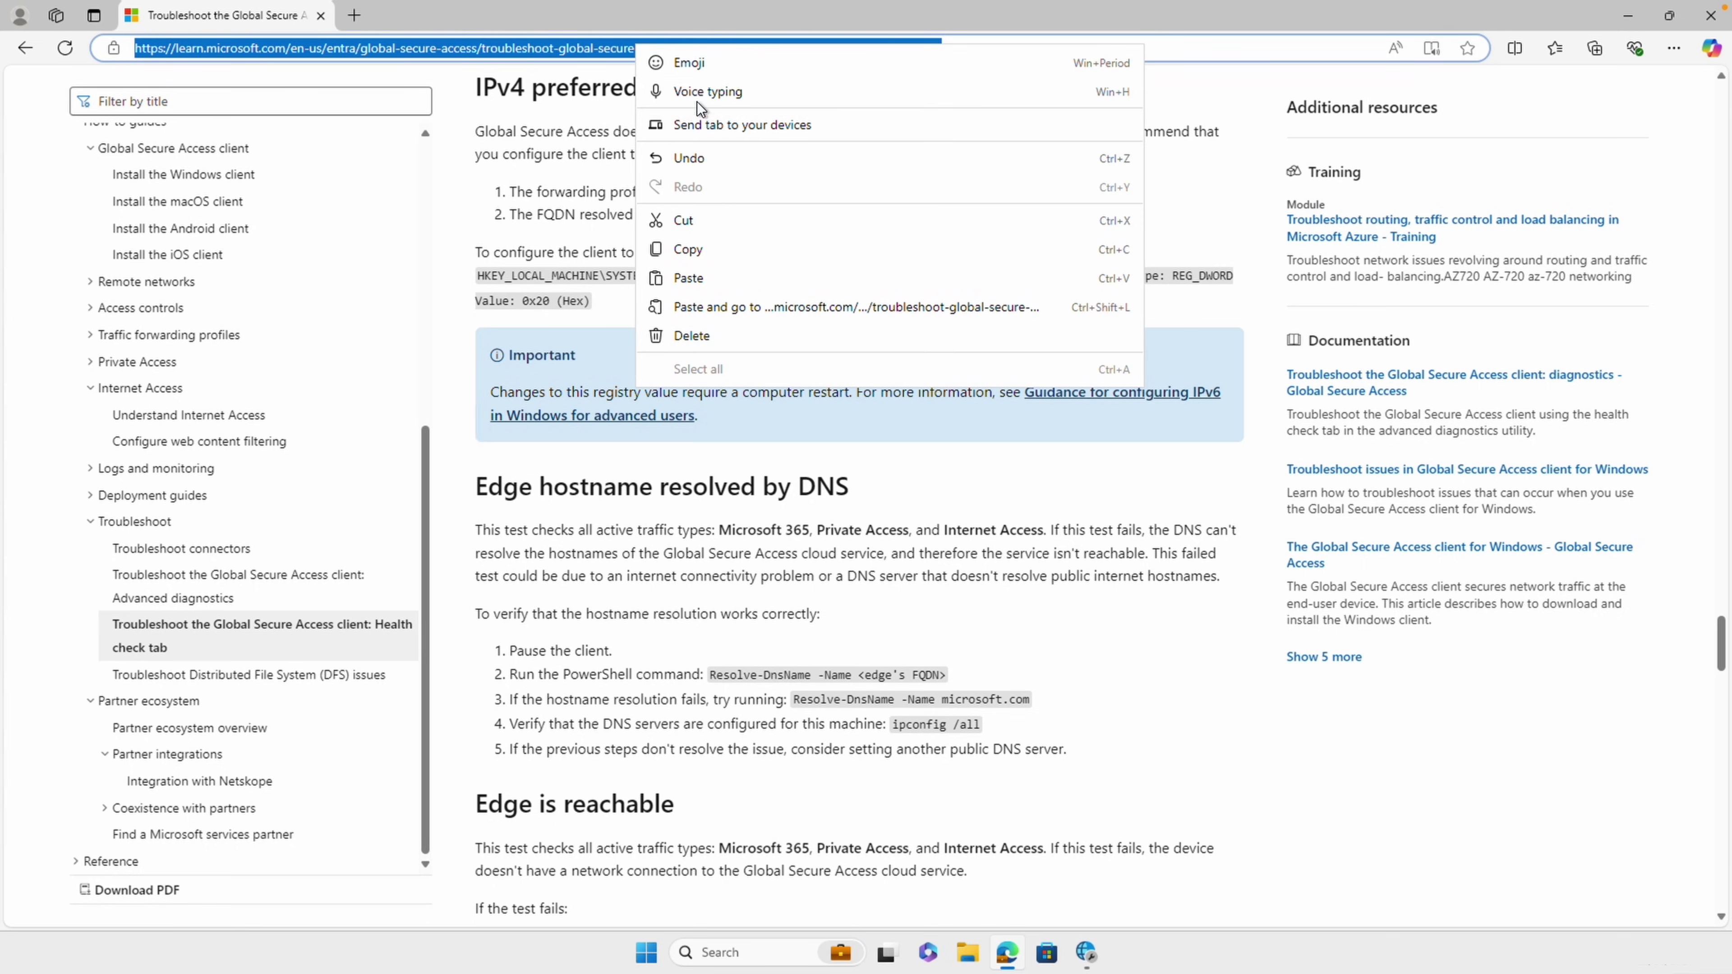
{"action": "left_click", "coordinate": [786, 303]}
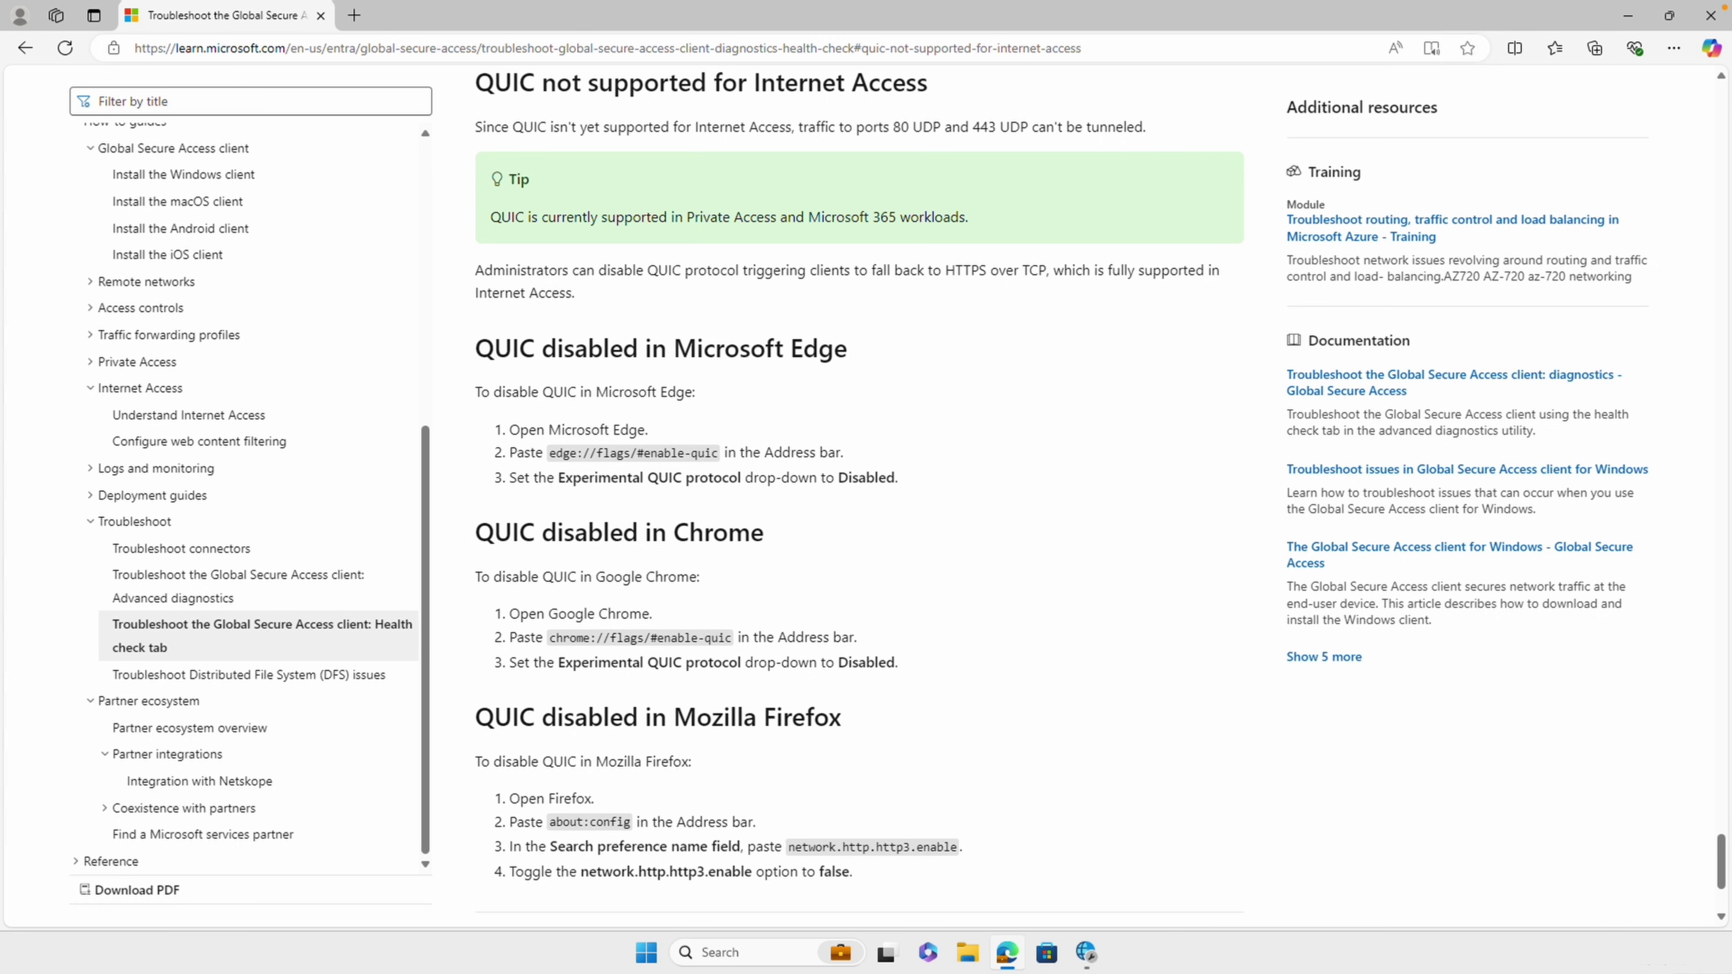
{"action": "right_click", "coordinate": [696, 48]}
{"action": "left_click", "coordinate": [833, 313]}
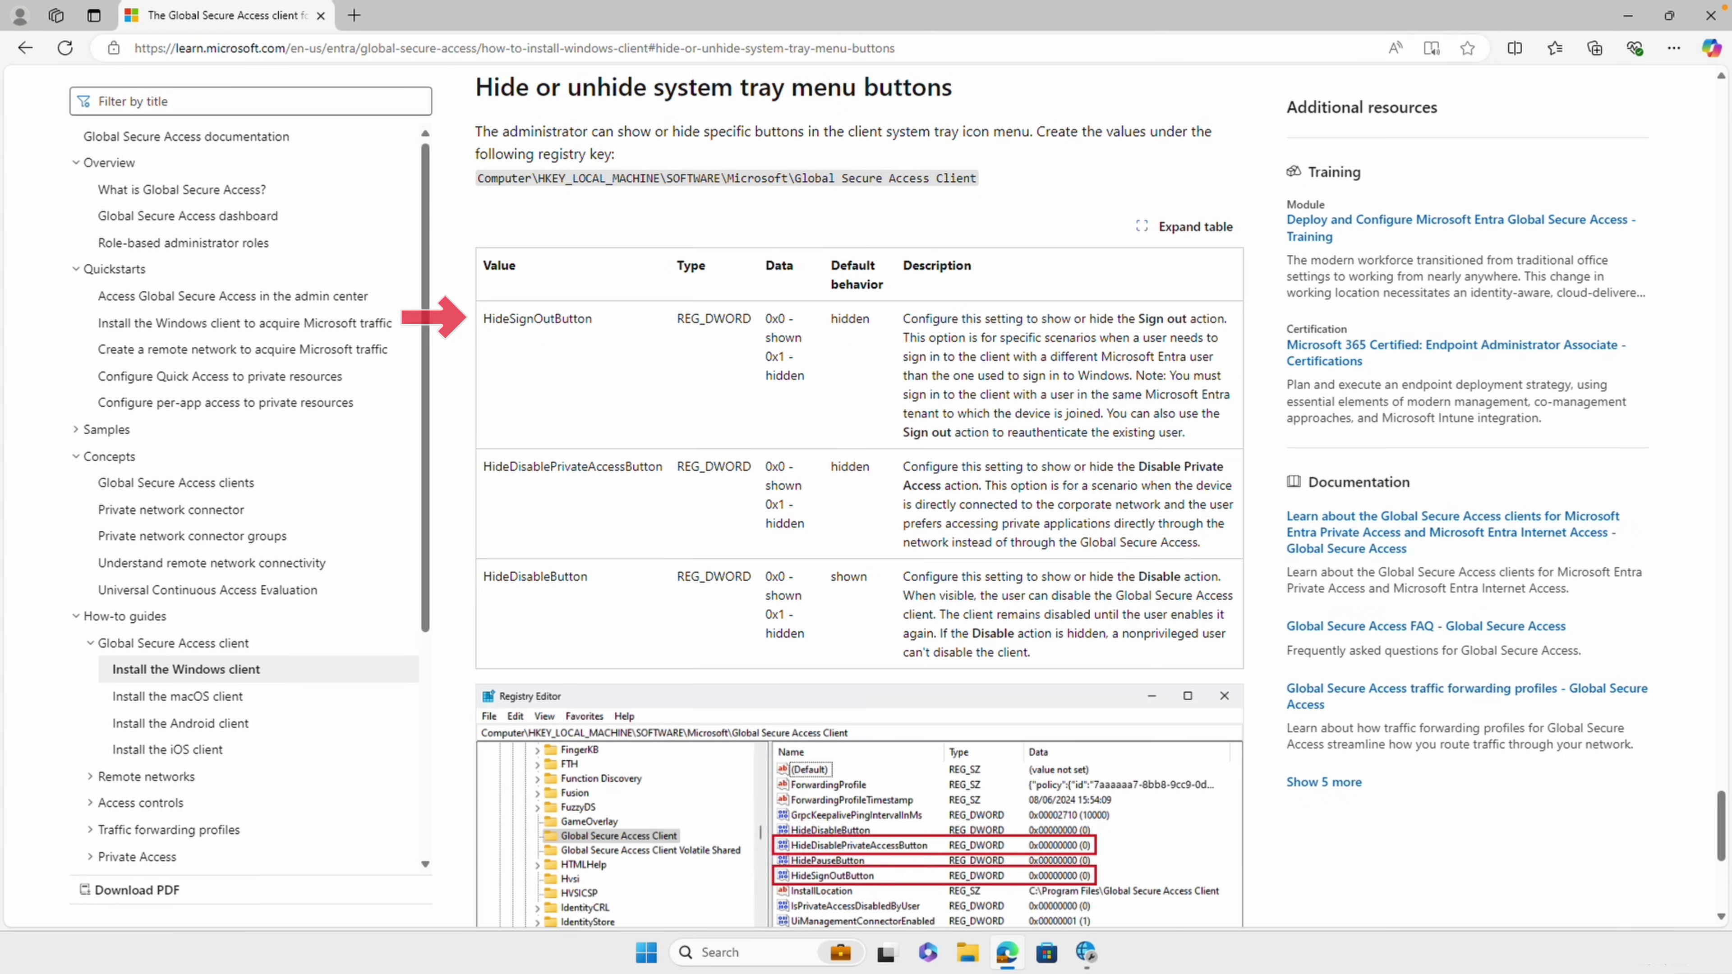